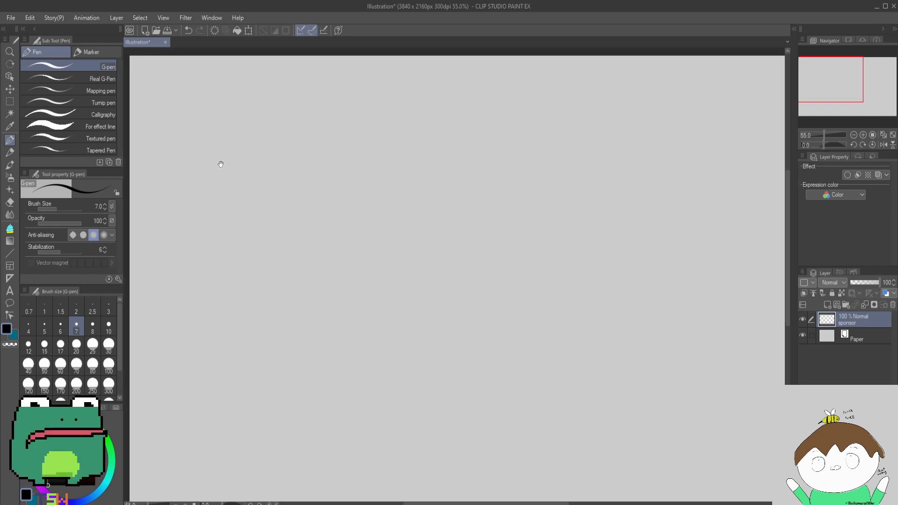
Handwrite a slanted three-line title on the canvas: the sponsor's possessive name, then "Nontendo" and "Games" beneath it.
scroll(492, 414, down, 3)
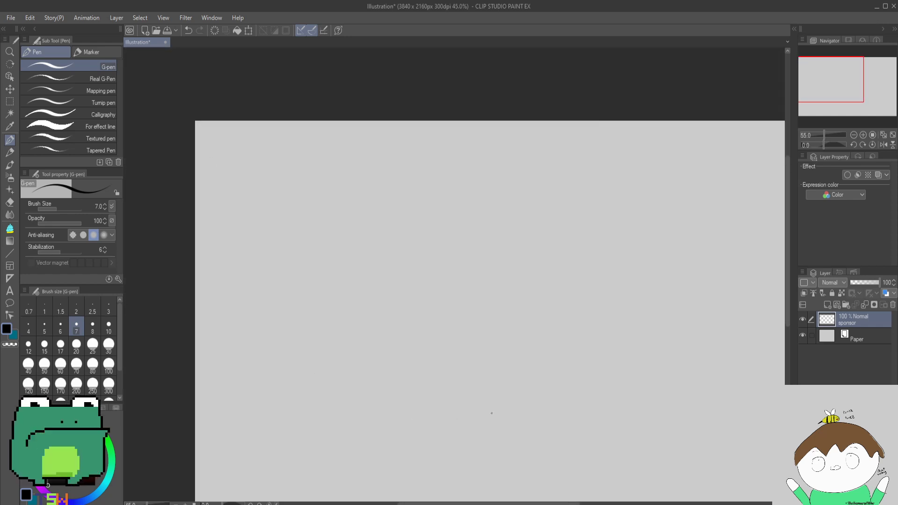
drag(601, 383, 475, 284)
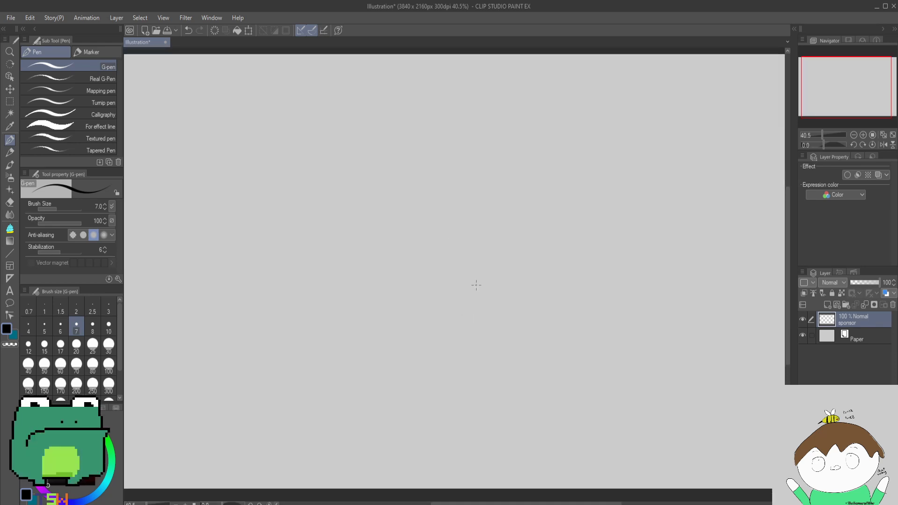
mouse_move(185, 139)
mouse_down()
mouse_move(184, 151)
mouse_move(210, 175)
mouse_up()
key(ctrl+z)
mouse_move(203, 126)
mouse_down()
mouse_move(206, 211)
mouse_move(233, 170)
mouse_move(253, 175)
mouse_move(269, 166)
mouse_up()
mouse_move(276, 115)
mouse_down()
mouse_move(274, 159)
mouse_move(296, 140)
mouse_move(315, 140)
mouse_move(312, 121)
mouse_move(337, 149)
mouse_up()
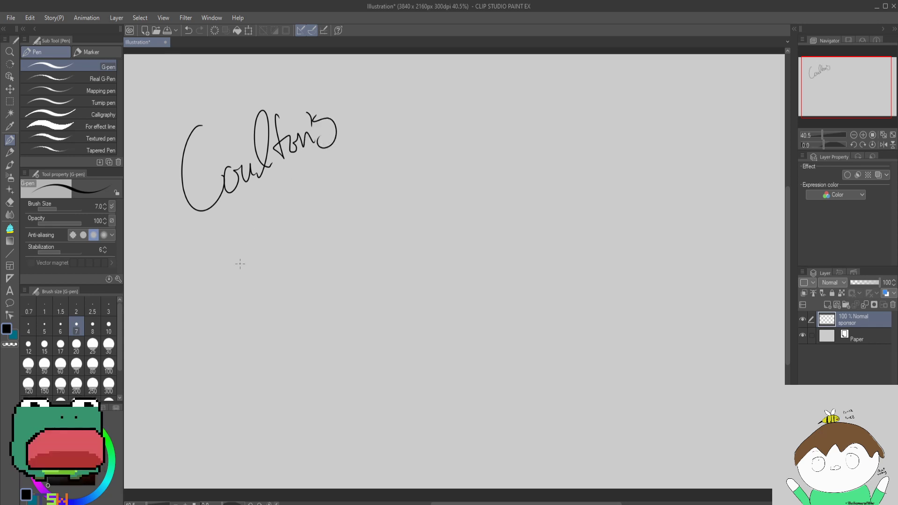
mouse_move(233, 305)
mouse_down()
mouse_move(225, 237)
mouse_move(247, 228)
mouse_move(276, 253)
mouse_move(303, 250)
mouse_move(379, 200)
mouse_up()
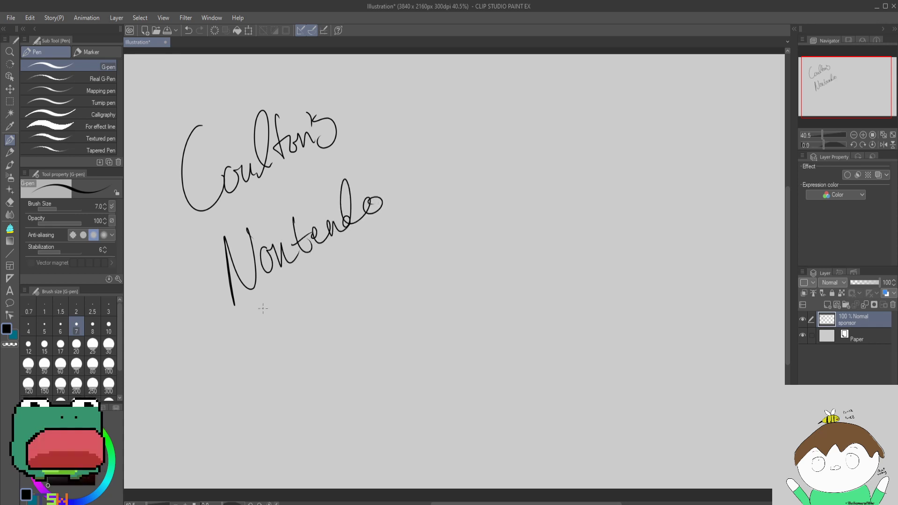
mouse_move(283, 279)
mouse_down()
mouse_move(273, 287)
mouse_move(310, 295)
mouse_move(372, 257)
mouse_move(372, 269)
mouse_up()
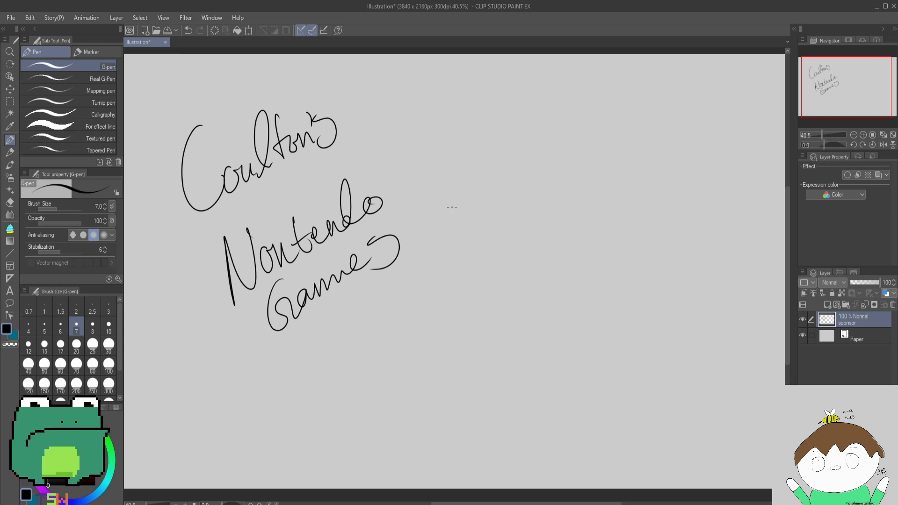
Draw a large round character head beside the title, with two big oval eyes and tiny dot pupils.
mouse_move(560, 166)
mouse_down()
mouse_move(489, 278)
mouse_move(590, 171)
mouse_move(564, 167)
mouse_up()
mouse_move(506, 215)
mouse_down()
mouse_move(488, 226)
mouse_move(526, 274)
mouse_move(505, 215)
mouse_up()
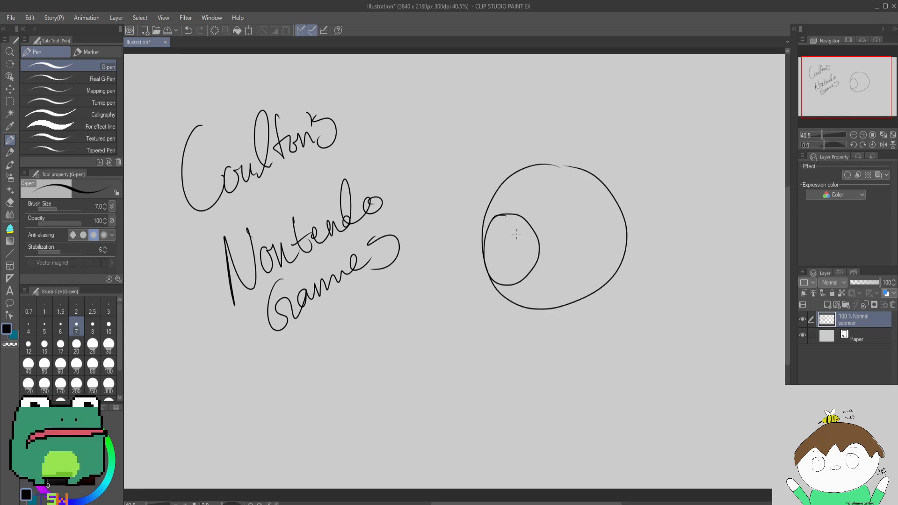
mouse_move(593, 210)
mouse_down()
mouse_move(565, 239)
mouse_move(617, 261)
mouse_move(592, 211)
mouse_up()
click(589, 238)
Draw long pointed ears drooping from both sides of the head, each with a curved line marking off its tip.
mouse_move(496, 185)
mouse_down()
mouse_move(473, 313)
mouse_move(484, 325)
mouse_move(493, 282)
mouse_move(473, 282)
mouse_move(491, 304)
mouse_up()
mouse_move(607, 184)
mouse_down()
mouse_move(644, 236)
mouse_move(657, 339)
mouse_move(627, 315)
mouse_move(615, 271)
mouse_up()
key(ctrl+z)
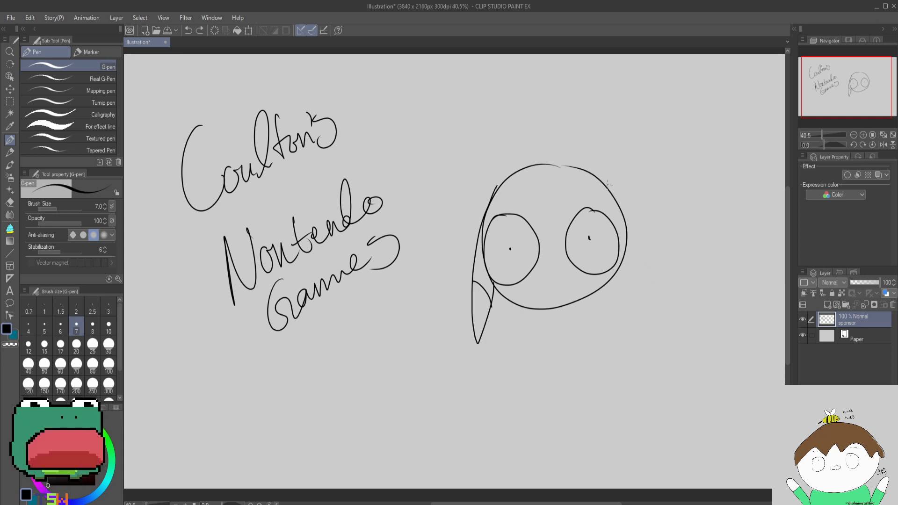
mouse_move(608, 184)
mouse_down()
mouse_move(655, 261)
mouse_move(663, 330)
mouse_move(622, 243)
mouse_up()
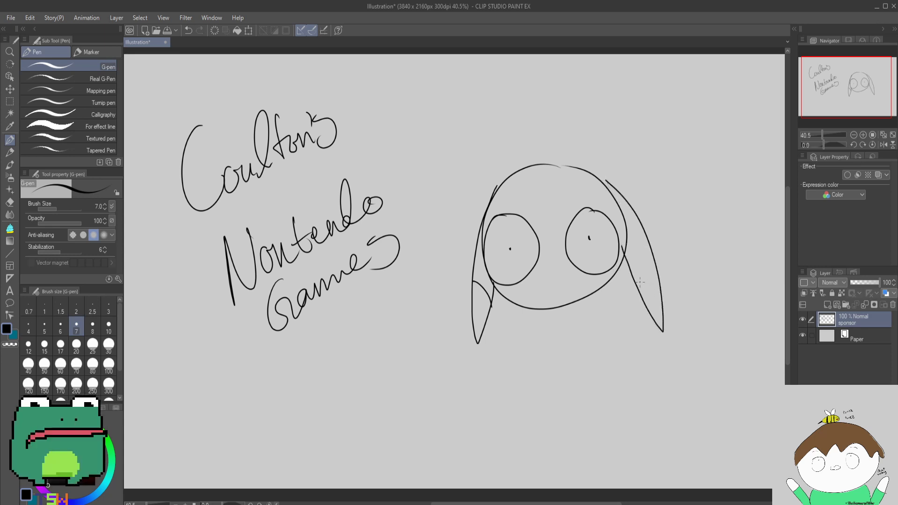
drag(638, 288, 657, 261)
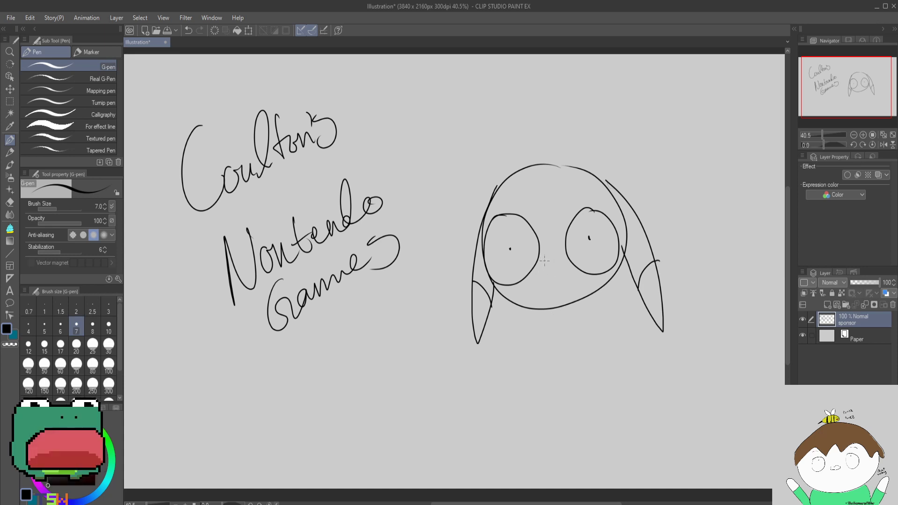
Add a tall narrow oval mouth between the eyes and a short curved eyebrow above each eye.
mouse_move(558, 255)
mouse_down()
mouse_move(546, 260)
mouse_move(546, 277)
mouse_move(559, 288)
mouse_move(556, 252)
mouse_up()
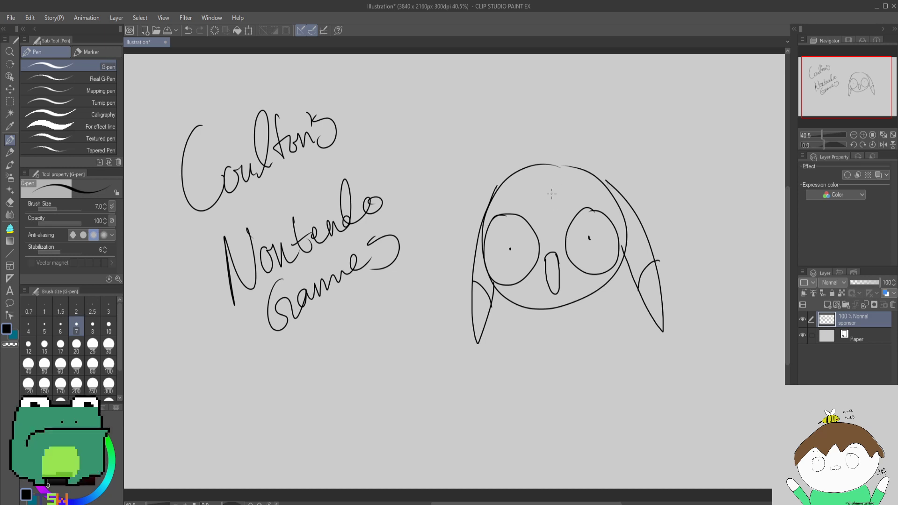
drag(497, 204, 516, 200)
drag(576, 194, 600, 194)
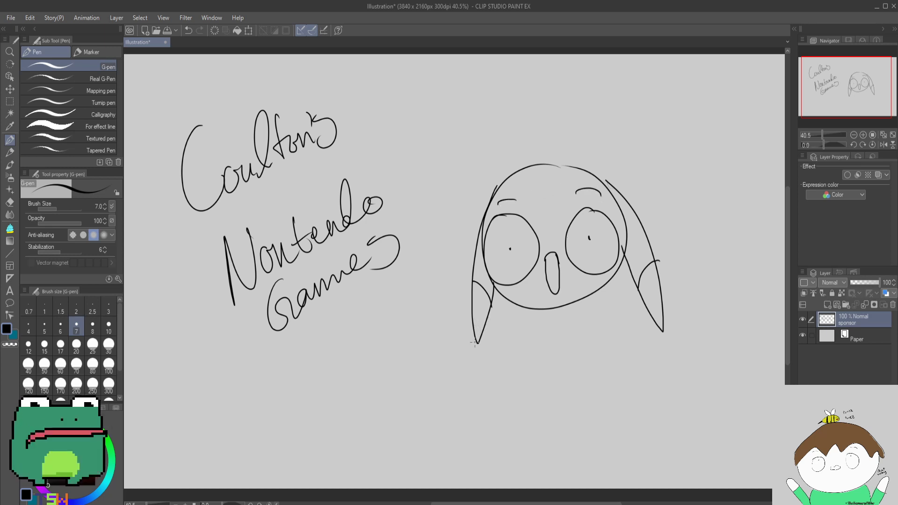
Draw the character's curved arm with small pointed fingers below the tip of the left ear.
mouse_move(472, 346)
mouse_down()
mouse_move(485, 333)
mouse_move(489, 344)
mouse_move(472, 357)
mouse_move(519, 396)
mouse_up()
drag(490, 332, 519, 389)
mouse_move(531, 279)
mouse_down()
mouse_move(519, 282)
mouse_move(541, 286)
mouse_move(532, 278)
mouse_up()
mouse_move(588, 275)
mouse_down()
mouse_move(573, 289)
mouse_move(601, 277)
mouse_up()
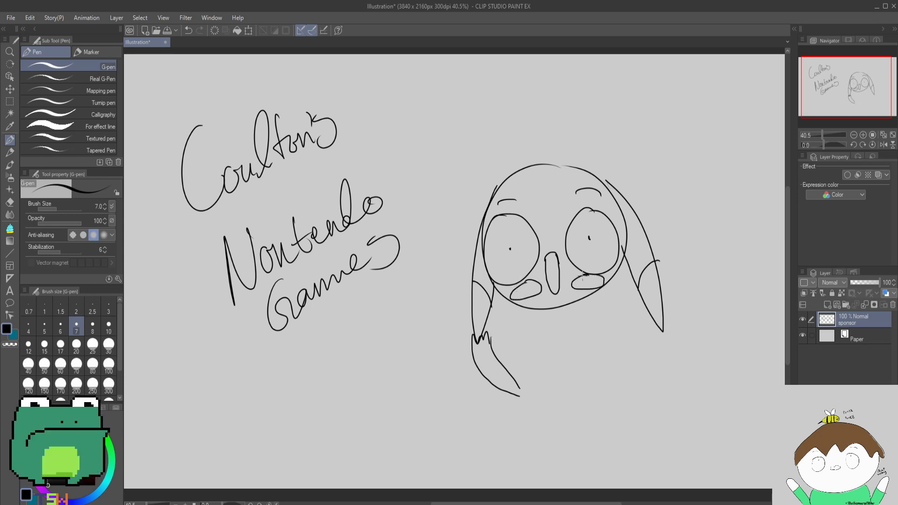
key(ctrl+z)
key(ctrl+z)
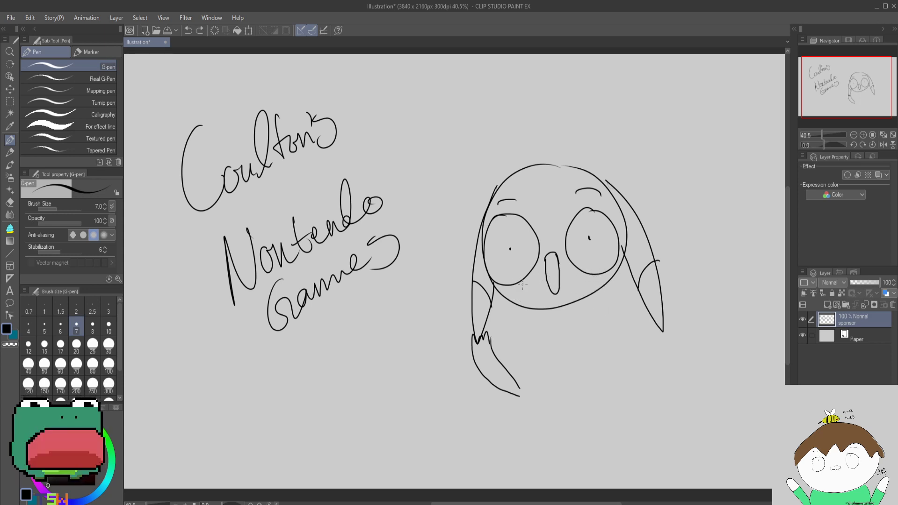
mouse_move(516, 293)
mouse_down()
mouse_move(523, 284)
mouse_move(599, 275)
mouse_up()
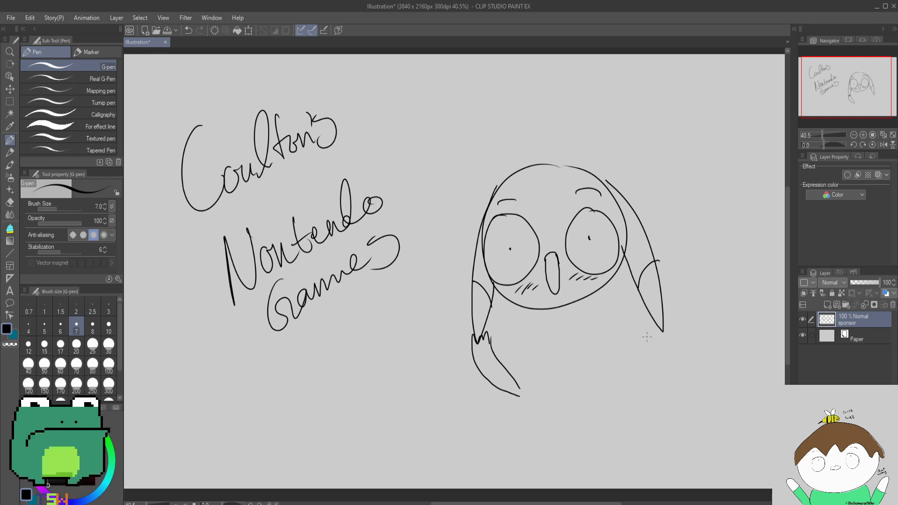
mouse_move(632, 352)
mouse_down()
mouse_move(646, 305)
mouse_move(644, 324)
mouse_up()
key(ctrl+z)
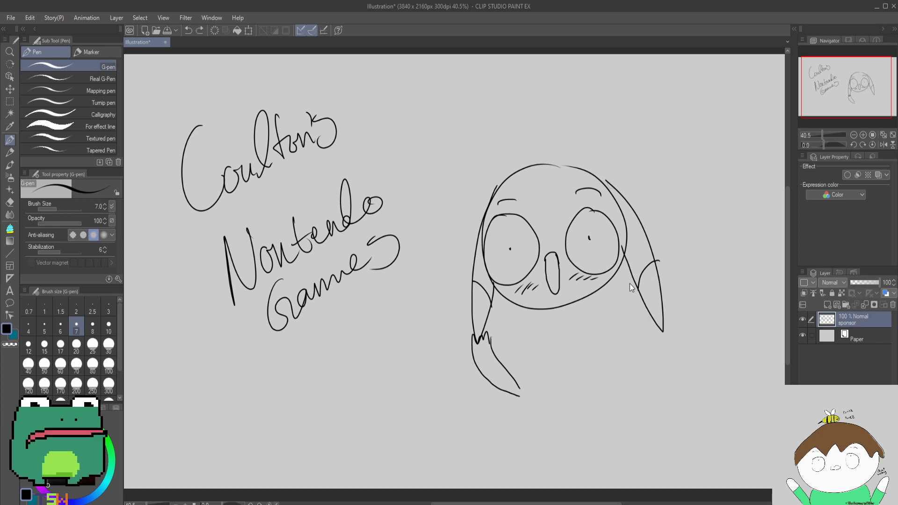
key(ctrl+z)
key(ctrl+z)
key(ctrl+z)
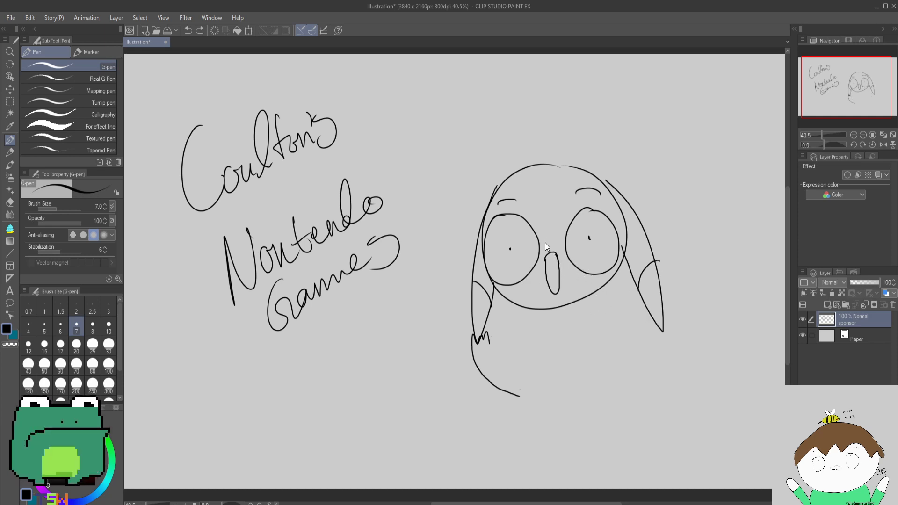
key(ctrl+y)
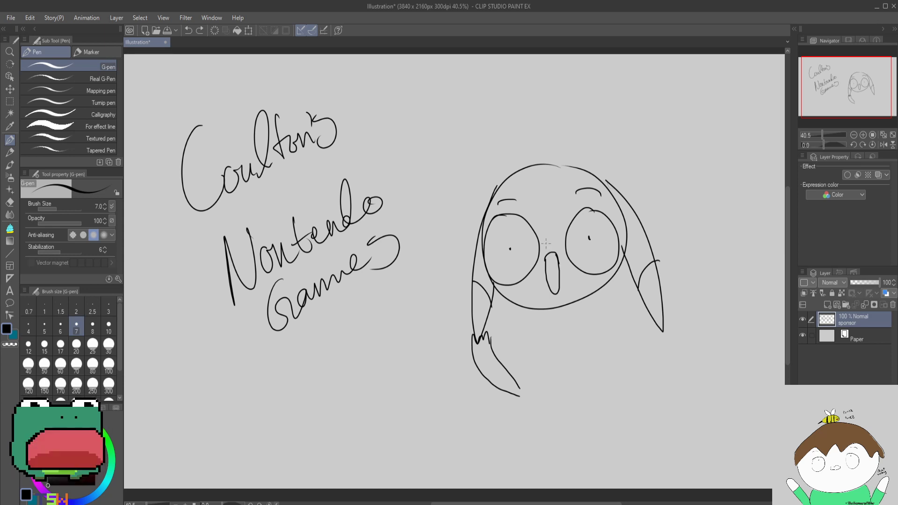
Draw a small nose with short radiating lines between the eyes and replace the tall oval mouth with a tiny one.
drag(545, 239, 544, 242)
drag(544, 245, 558, 238)
drag(555, 242, 559, 241)
drag(545, 256, 552, 288)
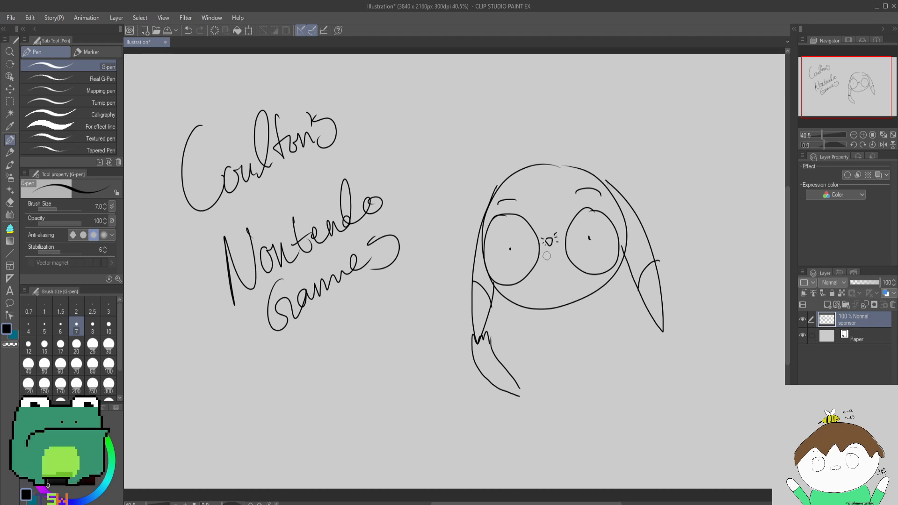
drag(545, 251, 557, 244)
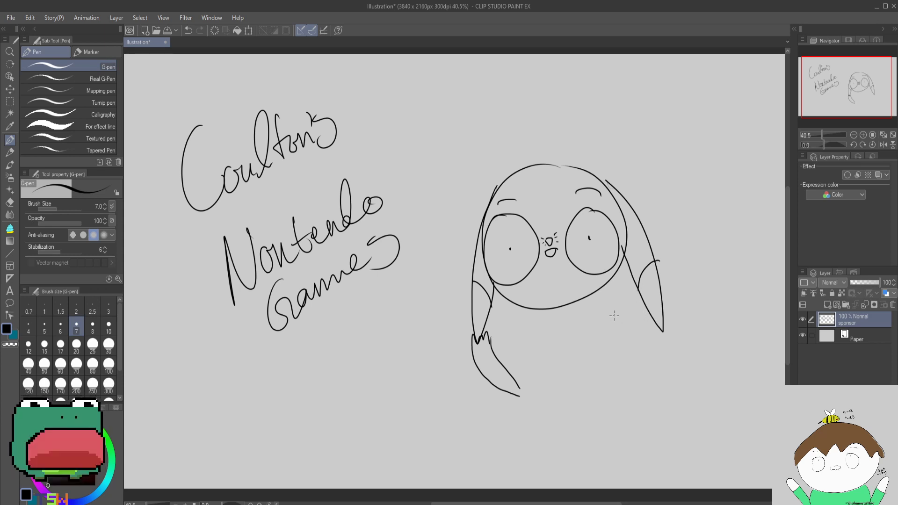
Draw the other hand raised in a two-fingered peace sign beside the right ear, with its forearm lines.
mouse_move(614, 316)
mouse_down()
mouse_move(605, 300)
mouse_move(619, 313)
mouse_move(623, 296)
mouse_move(619, 331)
mouse_move(631, 327)
mouse_move(629, 314)
mouse_move(634, 326)
mouse_move(613, 316)
mouse_move(617, 351)
mouse_up()
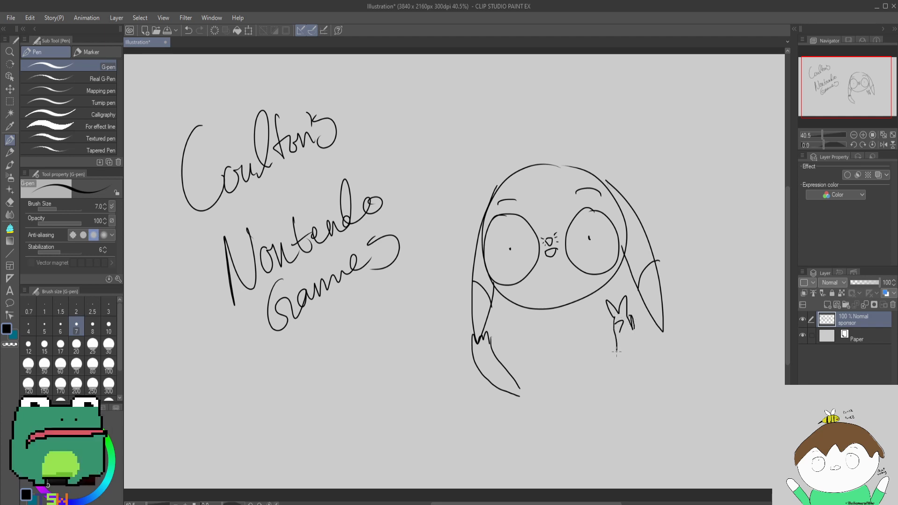
drag(632, 322, 635, 352)
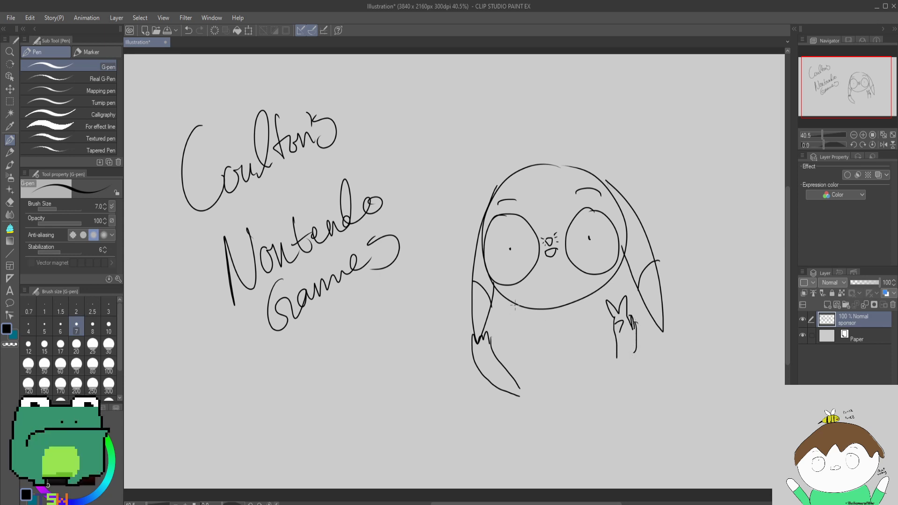
Draw the sides of the torso below the head and an arch for the belly patch.
drag(516, 304, 501, 360)
drag(610, 283, 616, 307)
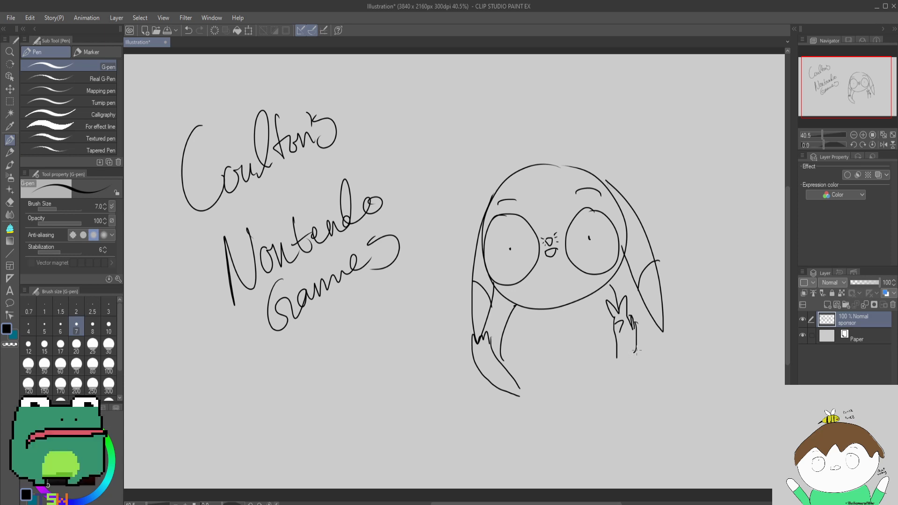
drag(636, 352, 625, 397)
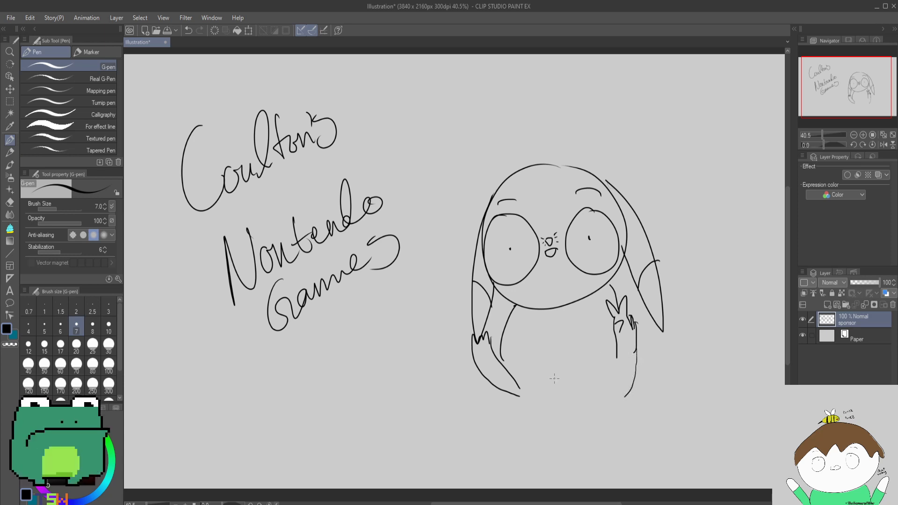
mouse_move(552, 383)
mouse_down()
mouse_move(555, 323)
mouse_move(600, 335)
mouse_move(602, 388)
mouse_up()
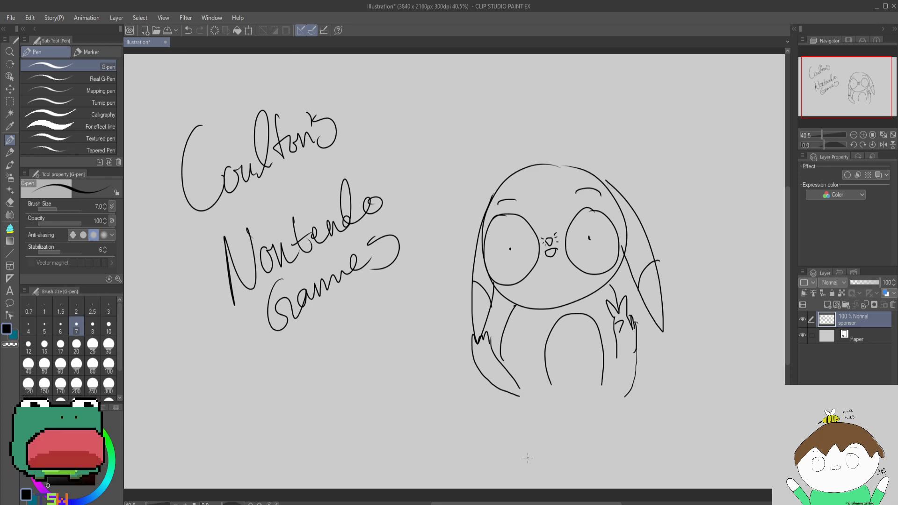
Draw a jagged lightning-bolt tail rising behind the character's raised hand and right ear.
mouse_move(617, 296)
mouse_down()
mouse_move(626, 282)
mouse_move(633, 292)
mouse_up()
mouse_move(655, 255)
mouse_down()
mouse_move(676, 218)
mouse_move(712, 284)
mouse_move(652, 348)
mouse_move(651, 332)
mouse_move(635, 376)
mouse_up()
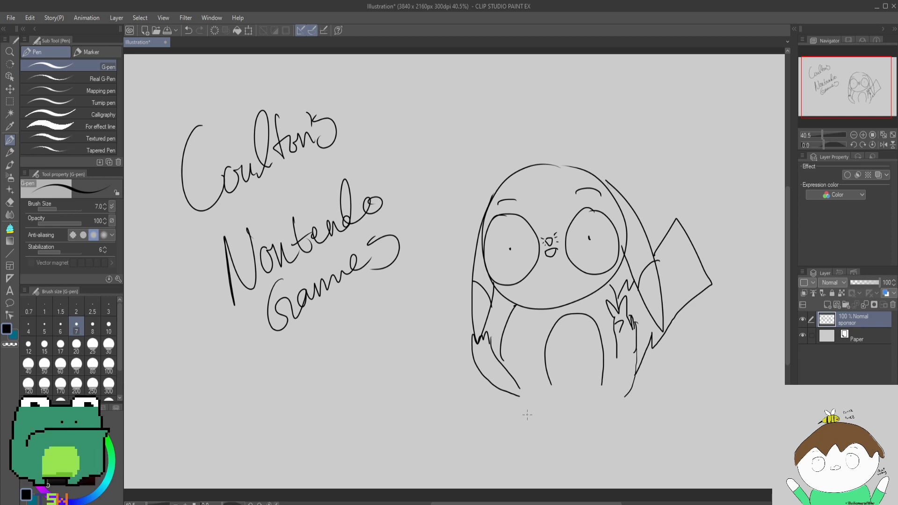
Draw two legs with pointed toes and close the bottom outlines of the body and the belly patch.
mouse_move(531, 411)
mouse_down()
mouse_move(498, 463)
mouse_move(522, 455)
mouse_move(526, 471)
mouse_move(550, 414)
mouse_up()
mouse_move(625, 397)
mouse_down()
mouse_move(639, 452)
mouse_move(626, 433)
mouse_move(624, 461)
mouse_move(616, 436)
mouse_move(607, 458)
mouse_move(603, 401)
mouse_up()
mouse_move(551, 381)
mouse_down()
mouse_move(563, 401)
mouse_move(598, 398)
mouse_move(607, 379)
mouse_up()
mouse_move(517, 392)
mouse_down()
mouse_move(553, 416)
mouse_move(606, 405)
mouse_up()
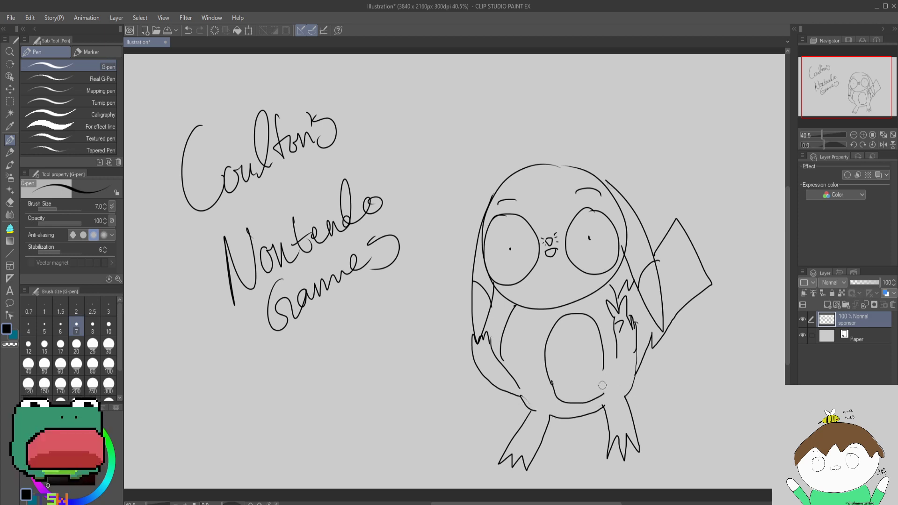
drag(604, 364, 601, 396)
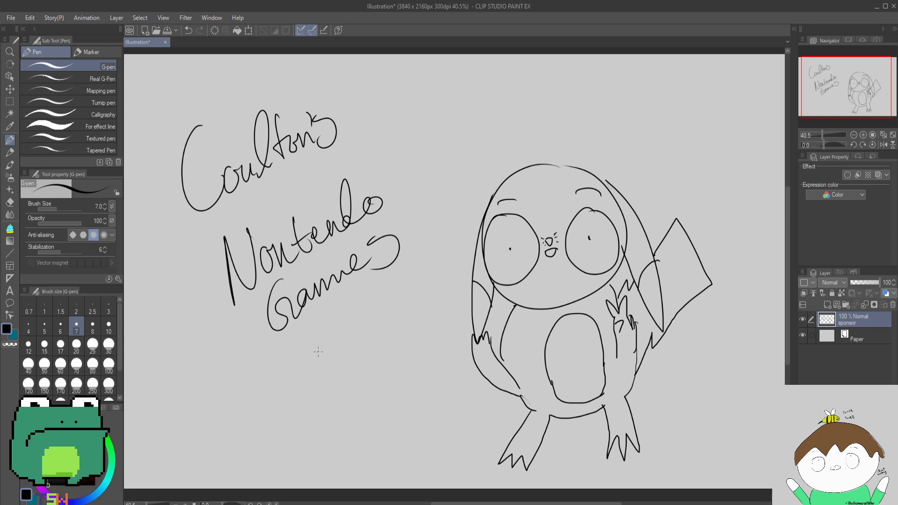
Underline the word "Games" with a long slanted stroke ending in a looping flourish.
mouse_move(261, 347)
mouse_down()
mouse_move(325, 342)
mouse_move(374, 312)
mouse_up()
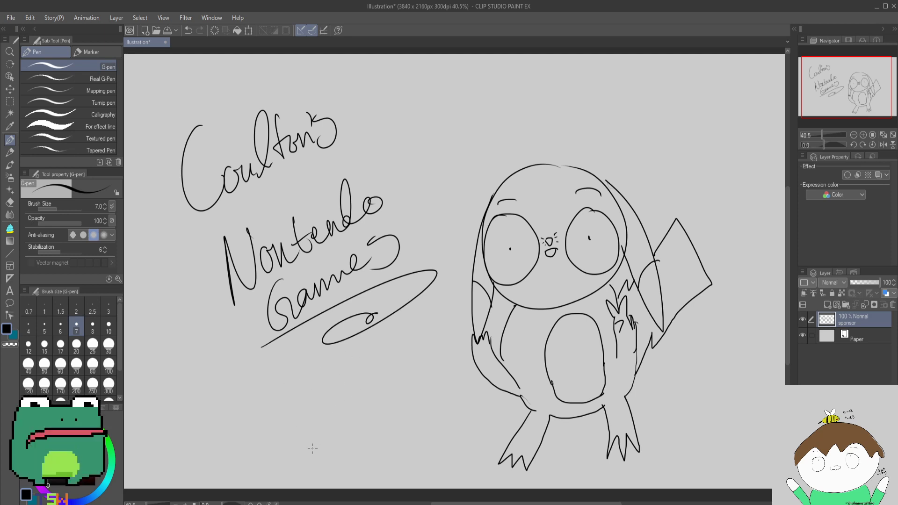
Draw three rounded mole-like heads below the title, with the shortest one overlapping in front of the two taller ones.
mouse_move(307, 460)
mouse_down()
mouse_move(303, 416)
mouse_move(330, 361)
mouse_move(363, 453)
mouse_up()
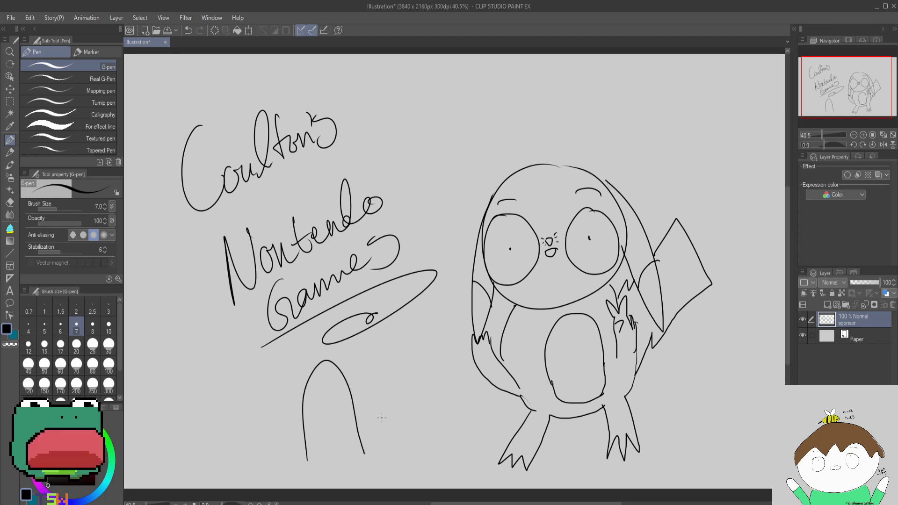
mouse_move(379, 450)
mouse_down()
mouse_move(393, 369)
mouse_move(422, 446)
mouse_up()
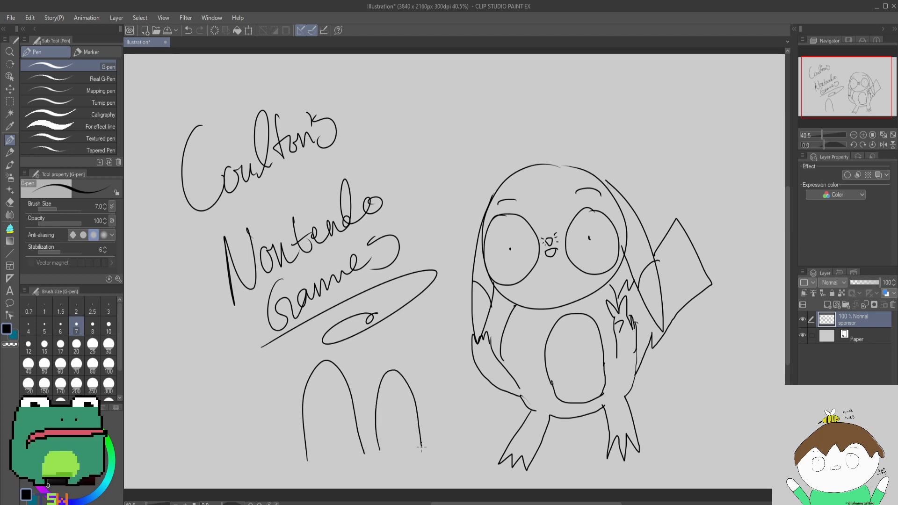
mouse_move(365, 451)
mouse_down()
mouse_move(359, 439)
mouse_move(379, 441)
mouse_move(359, 433)
mouse_move(354, 410)
mouse_move(371, 425)
mouse_move(363, 434)
mouse_move(354, 406)
mouse_move(393, 456)
mouse_up()
Give each of the three mole-like heads an oval nose and two dot eyes.
mouse_move(358, 427)
mouse_down()
mouse_move(365, 442)
mouse_move(377, 430)
mouse_move(310, 412)
mouse_move(324, 422)
mouse_move(342, 410)
mouse_move(323, 404)
mouse_up()
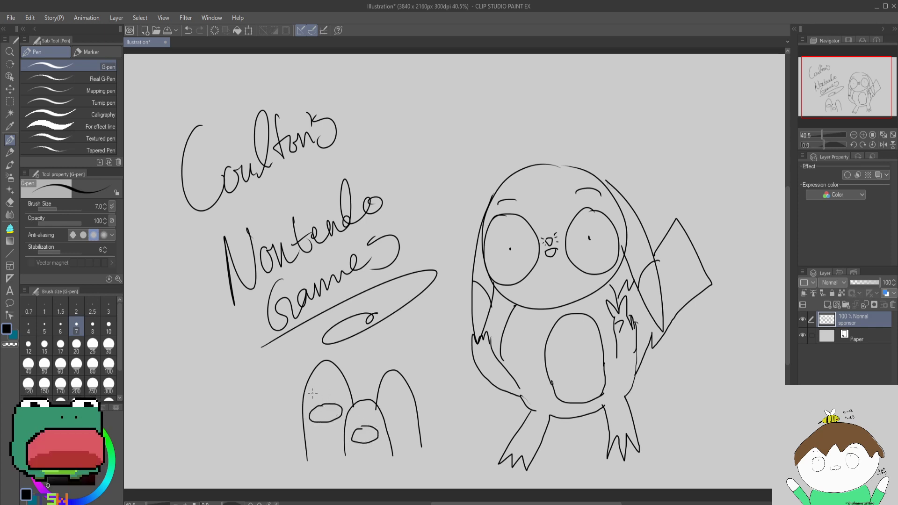
click(311, 391)
click(336, 387)
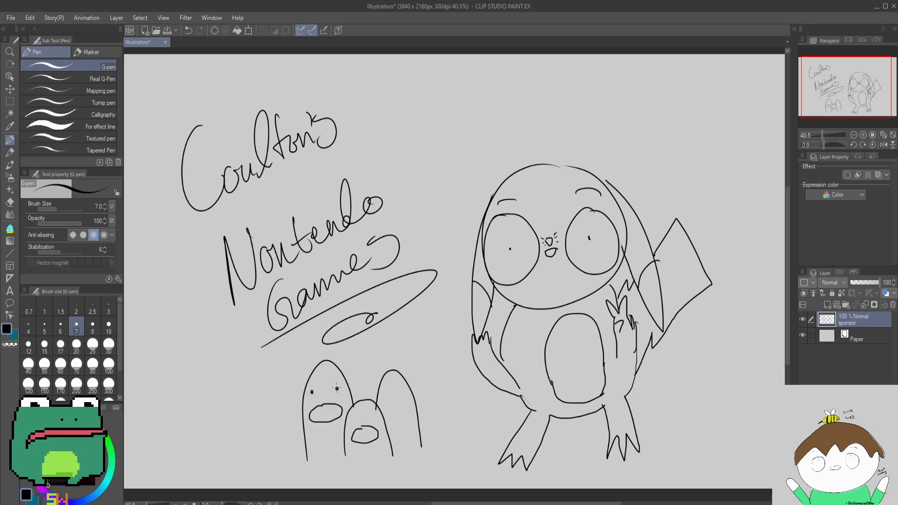
click(379, 403)
click(412, 398)
mouse_move(393, 402)
mouse_down()
mouse_move(402, 401)
mouse_move(390, 402)
mouse_up()
Draw a wavy ground line under the three mole-like heads and add small nostril marks to their noses.
mouse_move(304, 465)
mouse_down()
mouse_move(381, 459)
mouse_move(431, 454)
mouse_up()
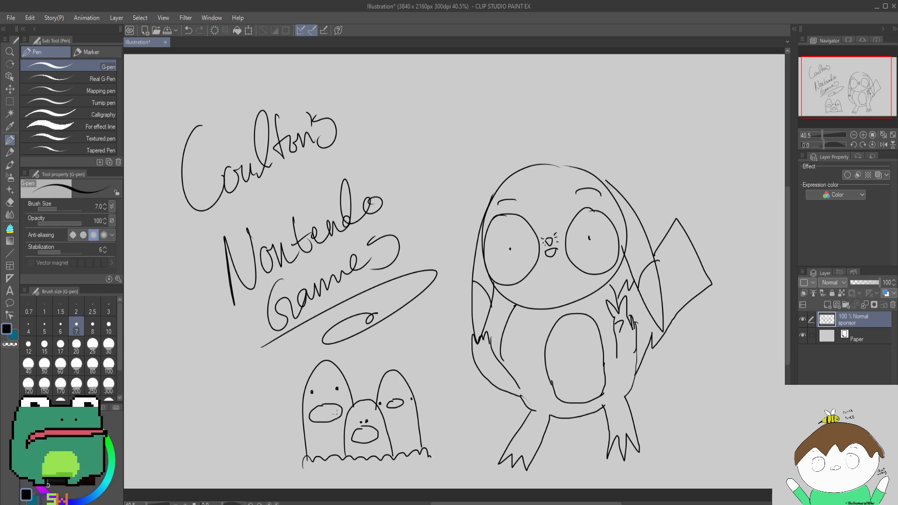
drag(327, 408, 374, 431)
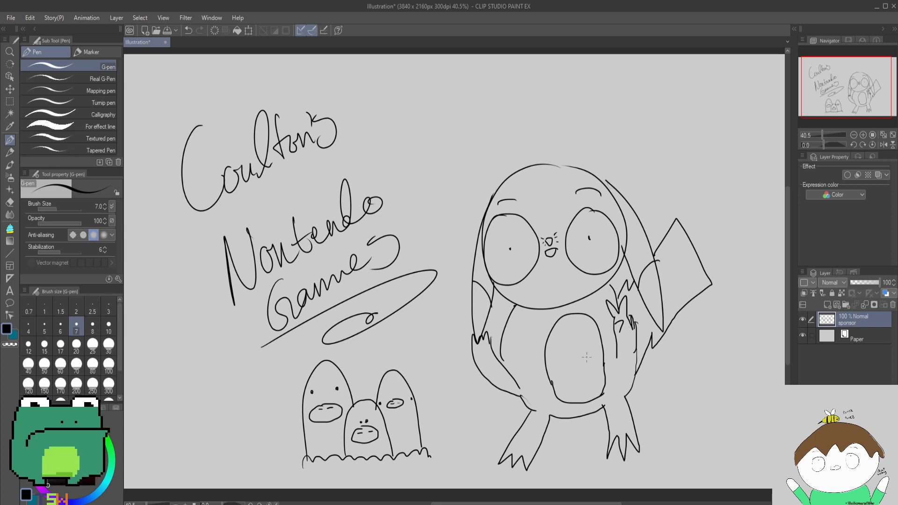
drag(588, 257, 657, 261)
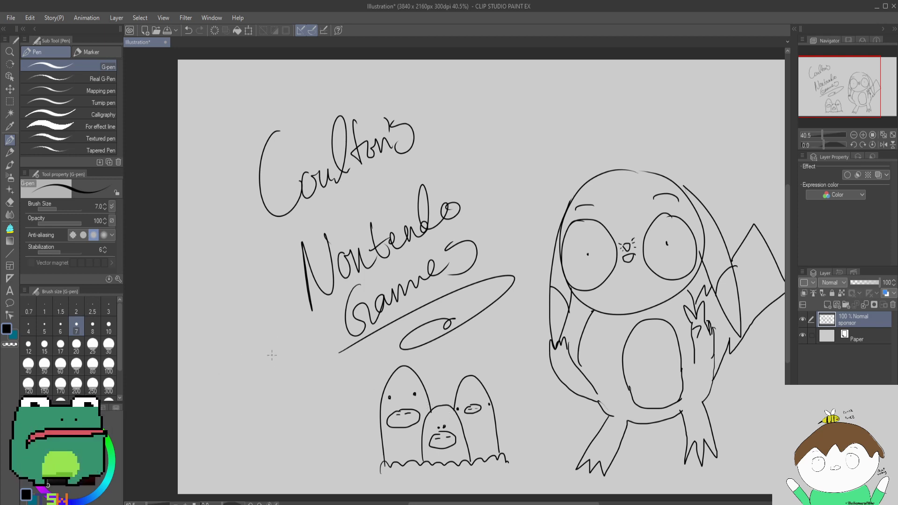
Draw a large circular body to the left of the mole trio, with a two-pronged, box-tipped magnet shape on its left side.
mouse_move(275, 335)
mouse_down()
mouse_move(228, 383)
mouse_move(266, 451)
mouse_move(335, 408)
mouse_move(318, 339)
mouse_move(250, 344)
mouse_up()
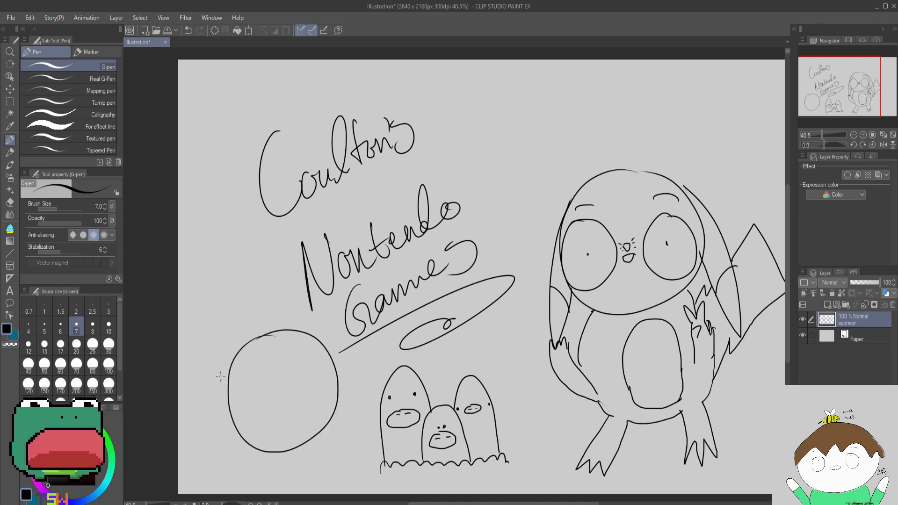
mouse_move(192, 385)
mouse_down()
mouse_move(229, 402)
mouse_move(192, 385)
mouse_move(191, 411)
mouse_move(229, 422)
mouse_move(217, 477)
mouse_move(235, 484)
mouse_move(240, 438)
mouse_move(240, 463)
mouse_up()
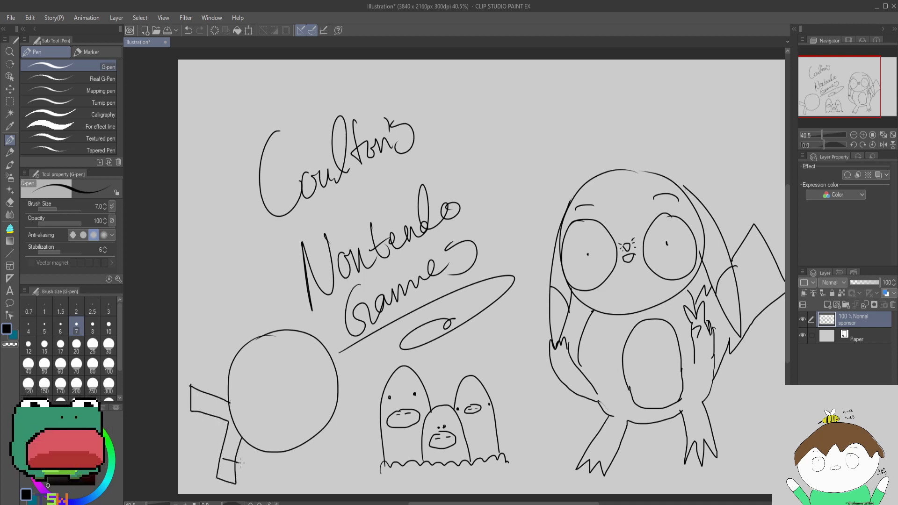
mouse_move(205, 391)
mouse_down()
mouse_move(207, 413)
mouse_move(206, 384)
mouse_move(229, 395)
mouse_up()
drag(237, 483, 249, 444)
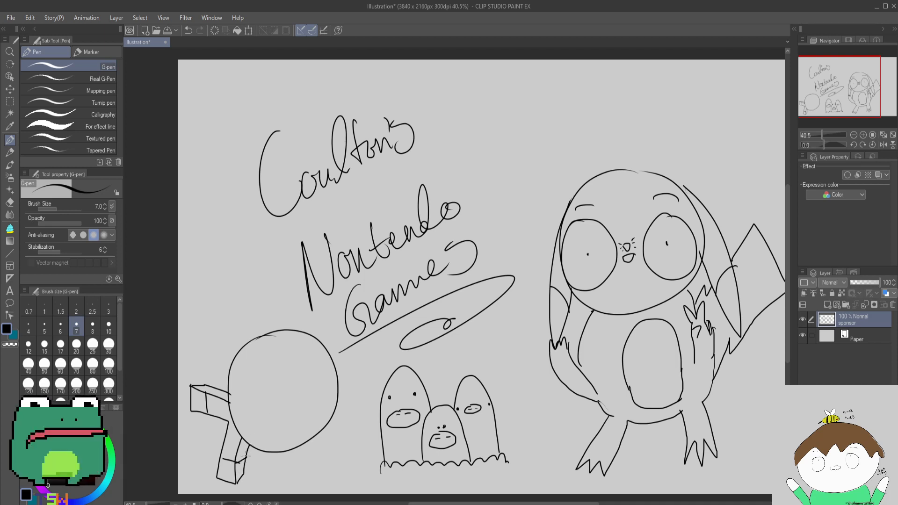
drag(206, 392, 215, 390)
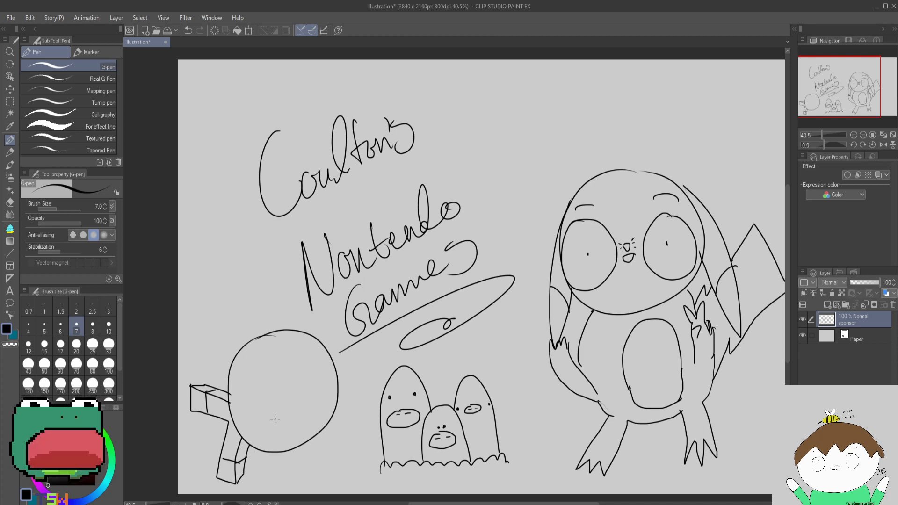
Add an inner circle with two dot eyes to the round body, and a knobbed stalk with a small ring above it.
mouse_move(290, 359)
mouse_down()
mouse_move(252, 369)
mouse_move(265, 430)
mouse_move(310, 403)
mouse_move(280, 361)
mouse_up()
click(259, 404)
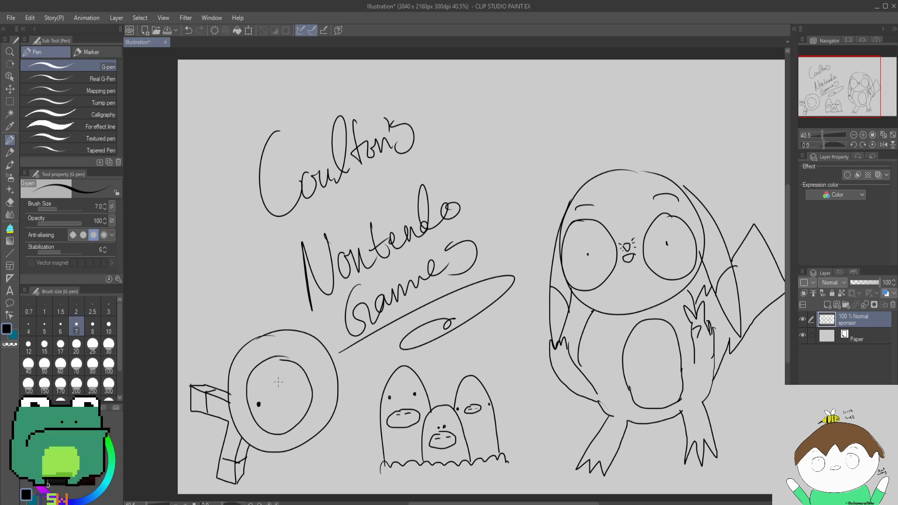
click(294, 383)
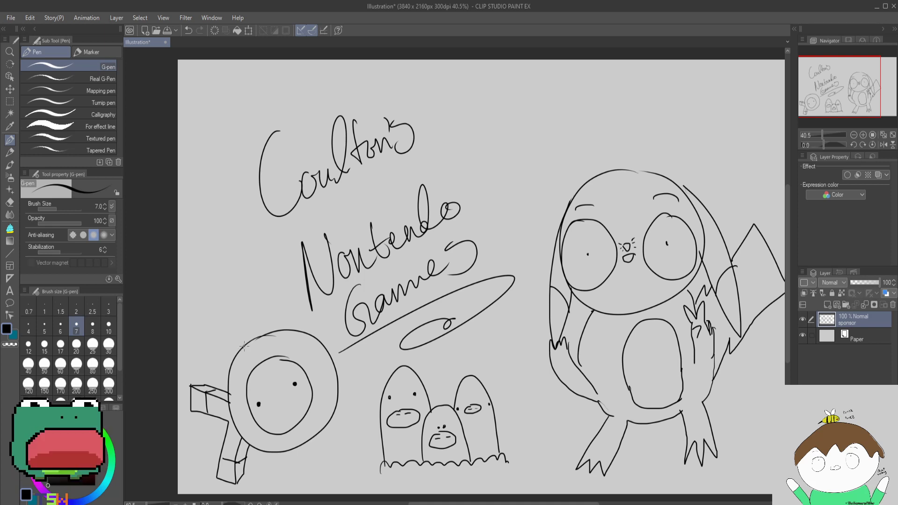
mouse_move(244, 347)
mouse_down()
mouse_move(222, 305)
mouse_move(214, 310)
mouse_move(207, 276)
mouse_move(255, 272)
mouse_move(241, 293)
mouse_move(263, 336)
mouse_up()
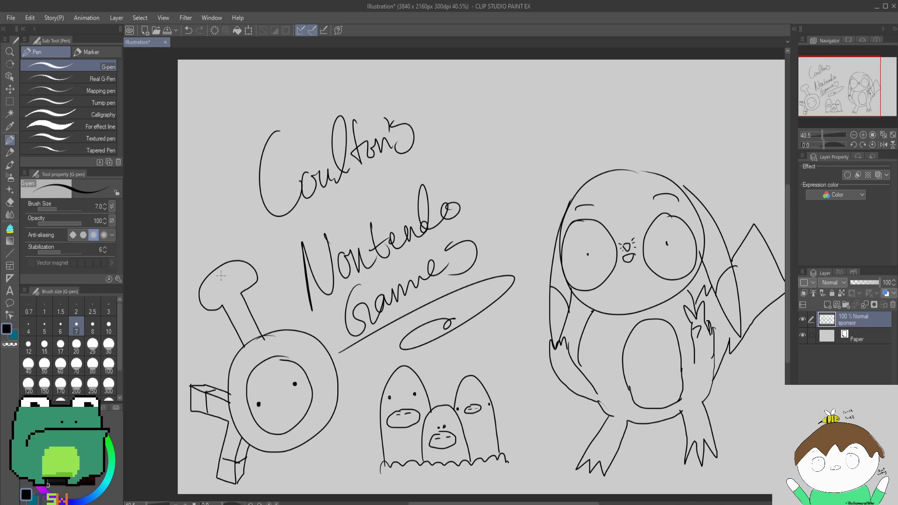
mouse_move(221, 276)
mouse_down()
mouse_move(236, 282)
mouse_move(219, 274)
mouse_up()
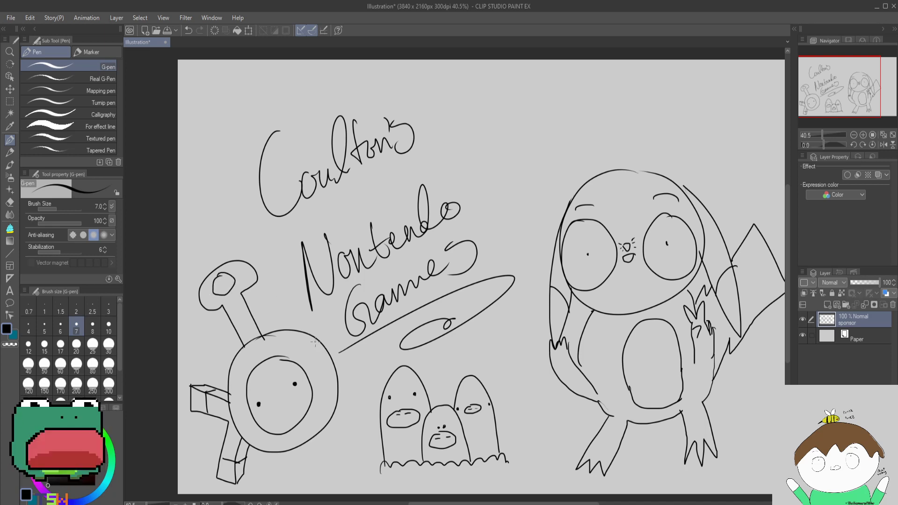
Draw a second two-pronged magnet on the round body's upper right, with banded tips and edge lines giving it thickness.
mouse_move(313, 343)
mouse_down()
mouse_move(329, 299)
mouse_move(340, 309)
mouse_move(306, 364)
mouse_move(368, 398)
mouse_move(374, 377)
mouse_move(331, 353)
mouse_move(341, 303)
mouse_up()
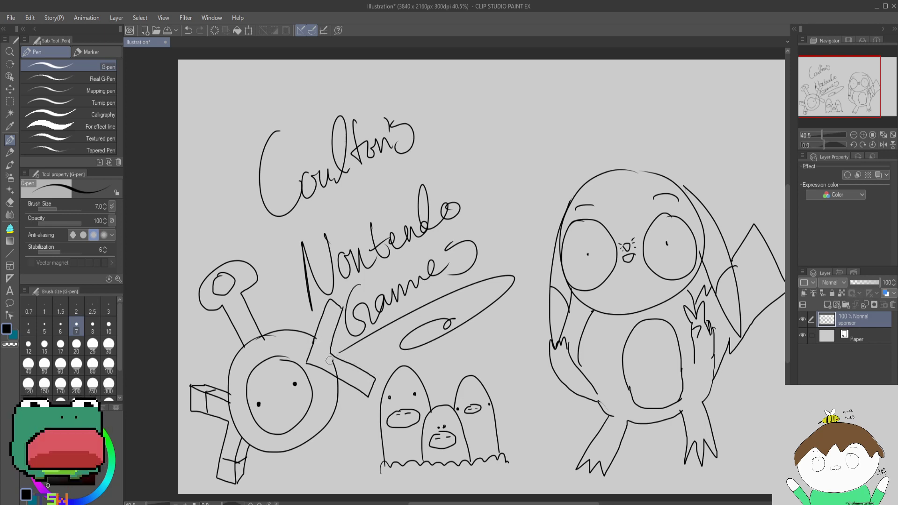
drag(329, 361, 333, 369)
drag(322, 315, 340, 323)
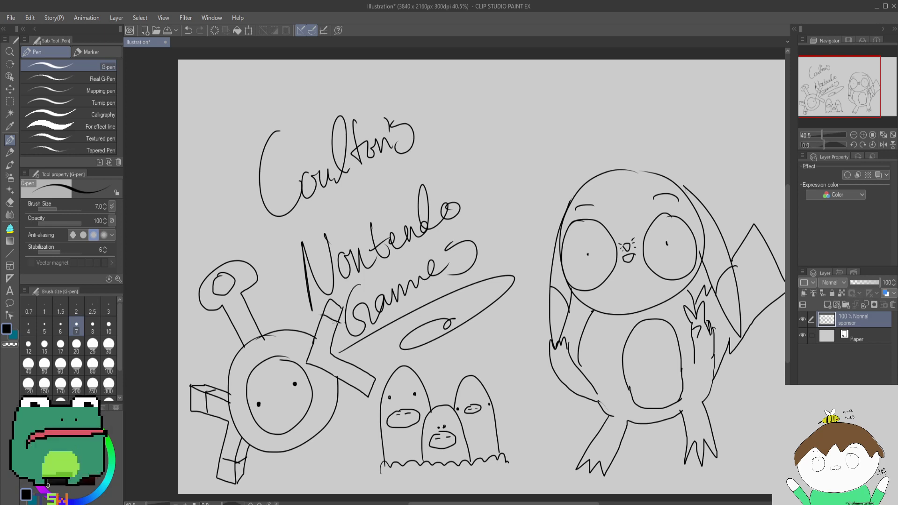
drag(364, 373, 358, 390)
drag(358, 397, 314, 373)
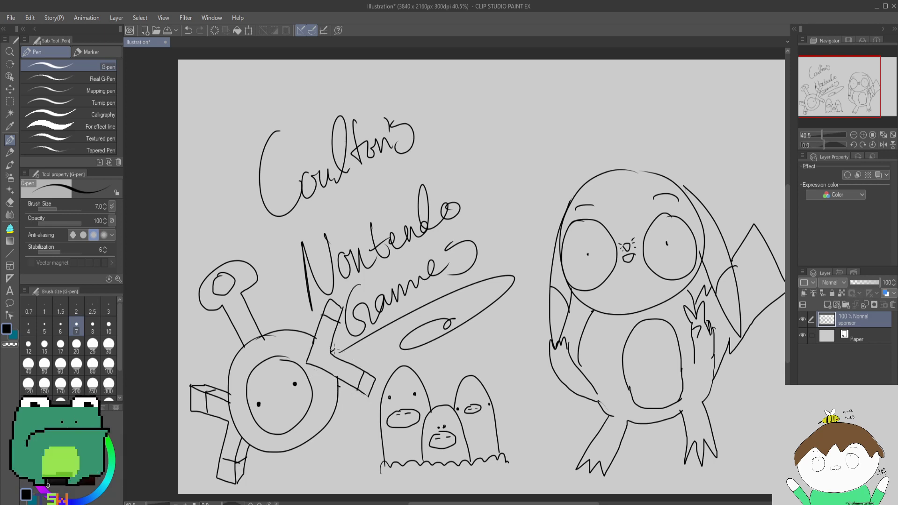
mouse_move(333, 350)
mouse_down()
mouse_move(350, 300)
mouse_move(329, 299)
mouse_move(349, 297)
mouse_move(346, 319)
mouse_up()
drag(336, 353, 378, 376)
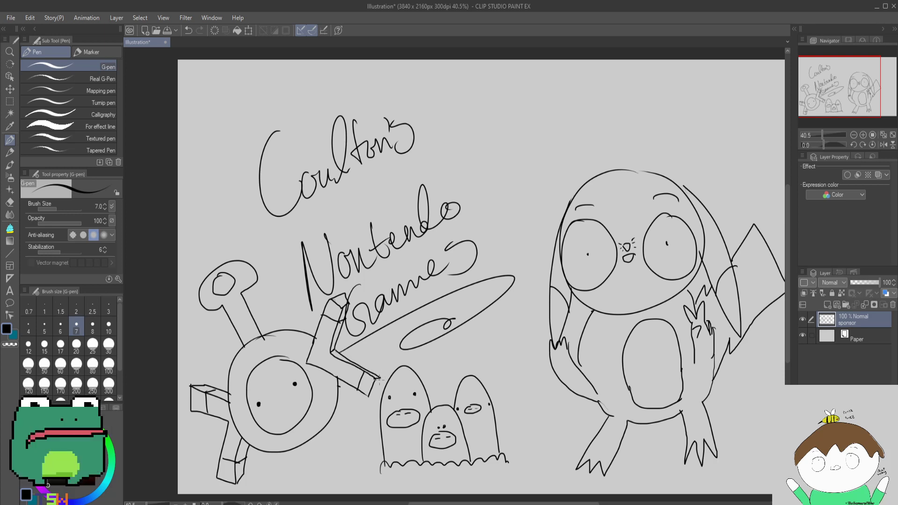
drag(379, 378, 371, 394)
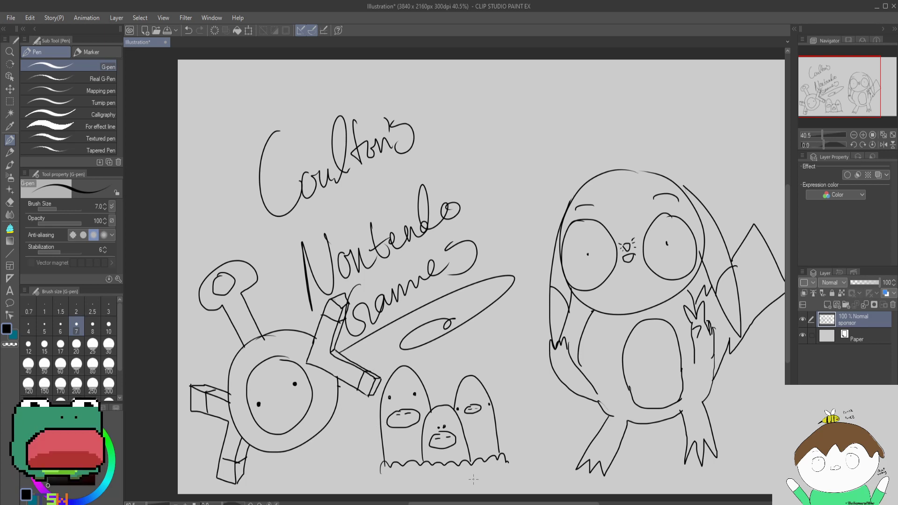
Draw a turtle's domed shell above the long-eared character, with an oval head, two dot eyes and a small smile.
mouse_move(571, 275)
mouse_down()
mouse_move(509, 298)
mouse_move(425, 310)
mouse_move(407, 340)
mouse_move(490, 446)
mouse_up()
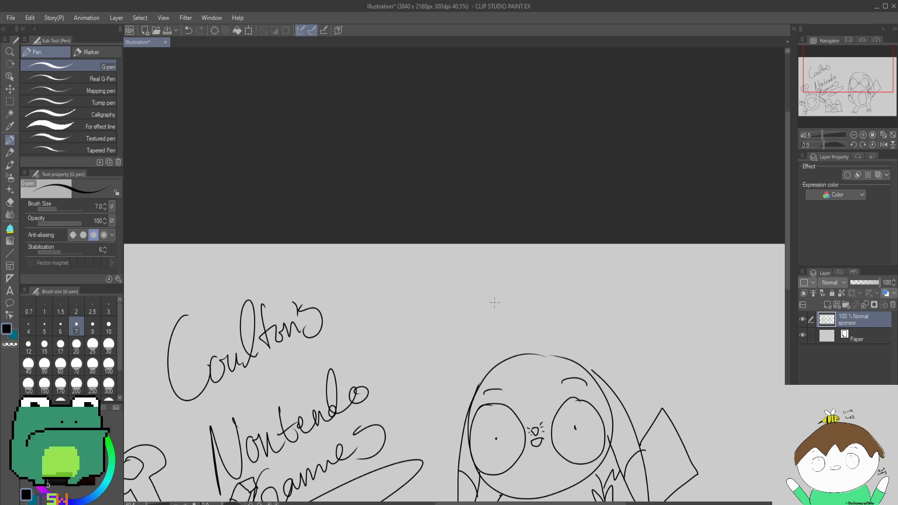
mouse_move(490, 314)
mouse_down()
mouse_move(500, 281)
mouse_move(559, 267)
mouse_move(602, 319)
mouse_up()
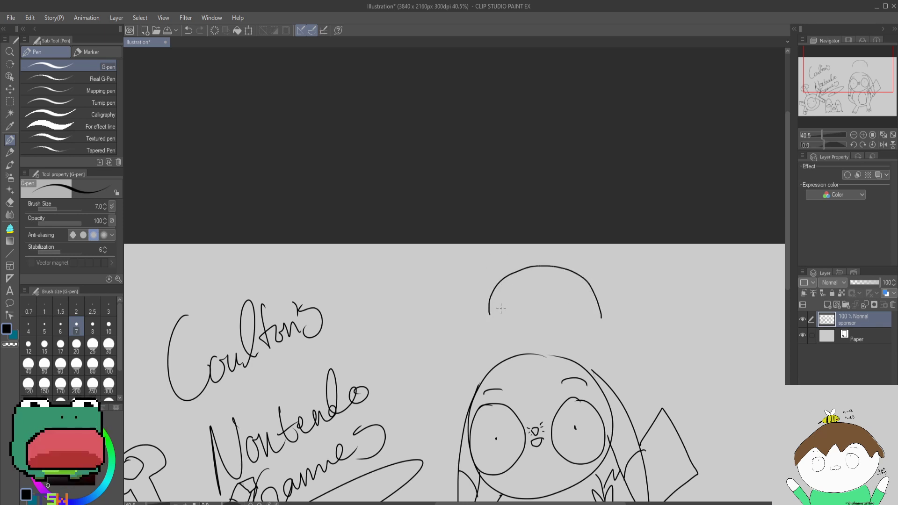
mouse_move(491, 321)
mouse_down()
mouse_move(504, 309)
mouse_move(557, 306)
mouse_move(566, 319)
mouse_up()
click(511, 314)
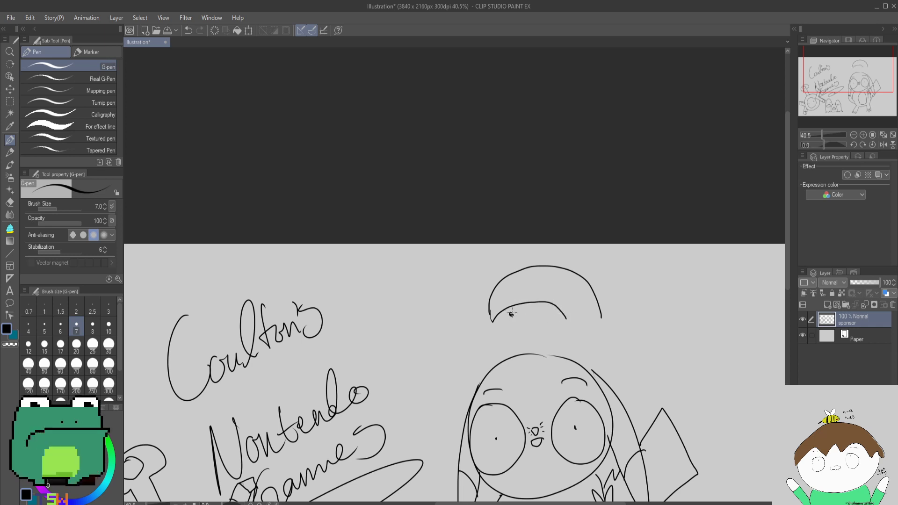
click(547, 309)
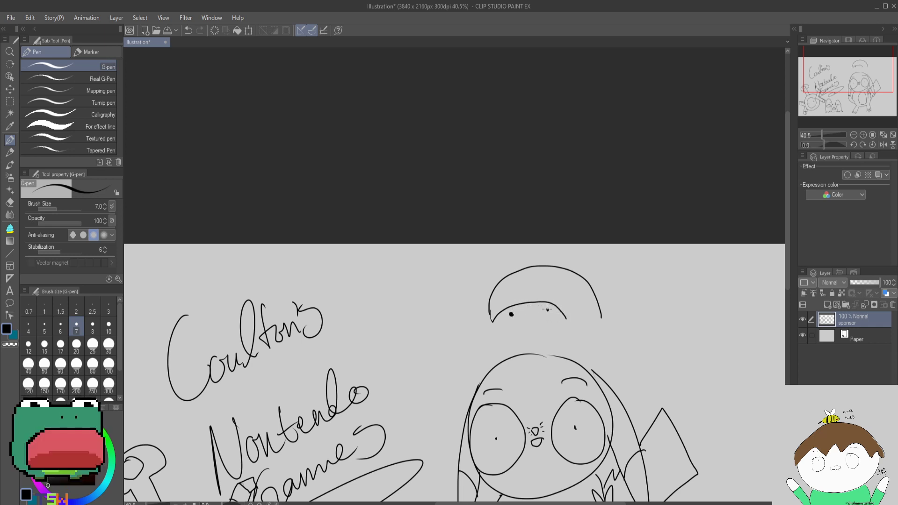
mouse_move(528, 308)
mouse_down()
mouse_move(534, 305)
mouse_move(496, 328)
mouse_move(564, 319)
mouse_up()
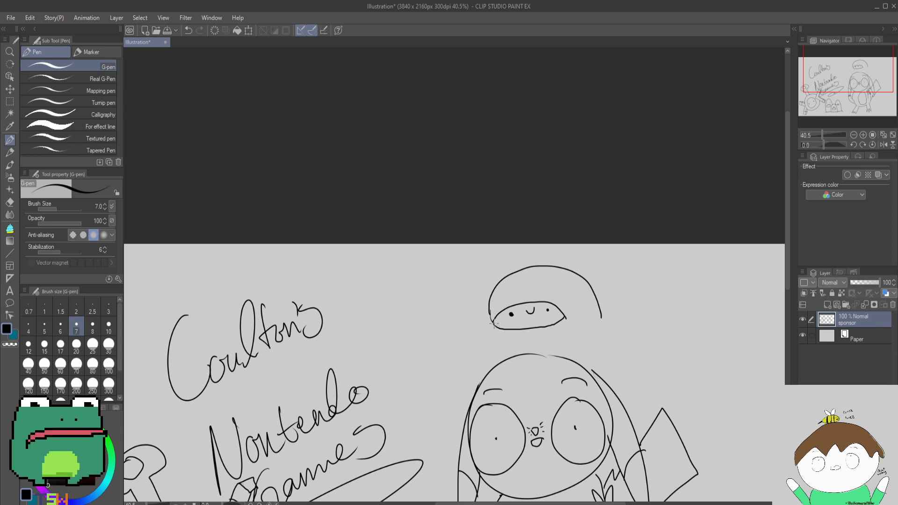
Add the turtle shell's lower rim and a clawed front leg on each side of the head.
mouse_move(494, 326)
mouse_down()
mouse_move(548, 341)
mouse_move(568, 321)
mouse_move(569, 328)
mouse_move(562, 332)
mouse_move(569, 313)
mouse_move(578, 314)
mouse_move(565, 315)
mouse_move(602, 312)
mouse_up()
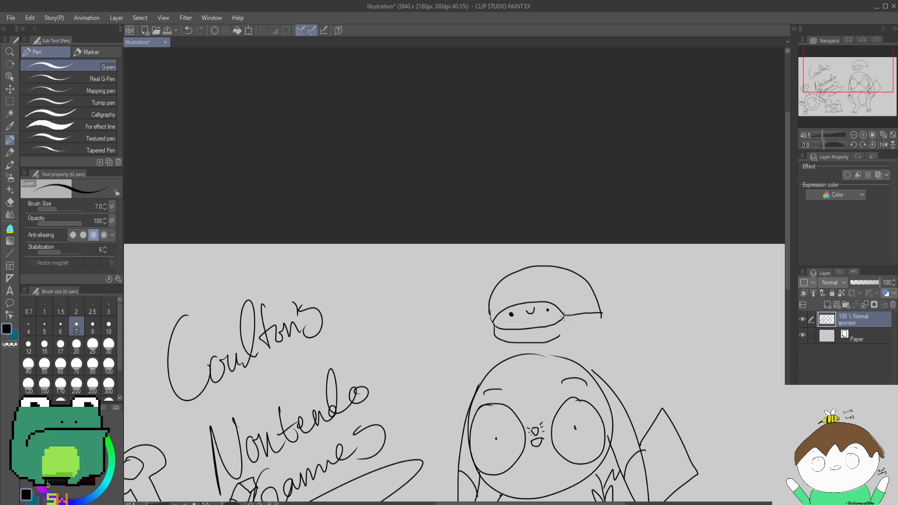
mouse_move(557, 337)
mouse_down()
mouse_move(602, 312)
mouse_move(572, 320)
mouse_move(593, 351)
mouse_move(604, 344)
mouse_move(587, 312)
mouse_up()
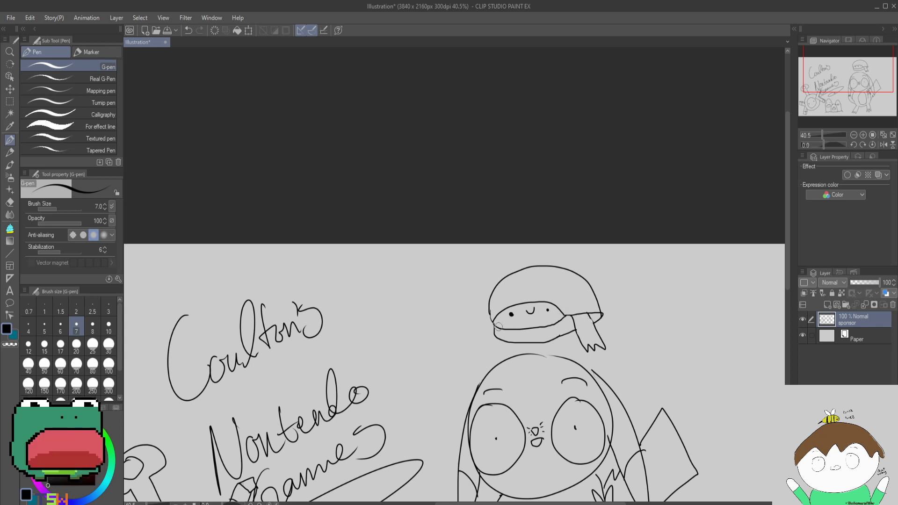
mouse_move(492, 323)
mouse_down()
mouse_move(477, 345)
mouse_move(495, 333)
mouse_move(479, 345)
mouse_move(489, 346)
mouse_up()
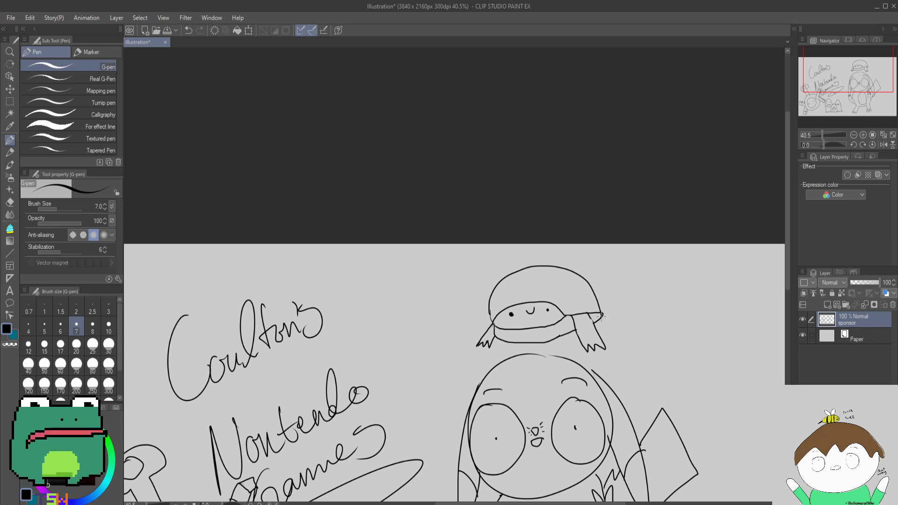
Draw a cloud-like puff with a curly edge behind the turtle, and add plate lines on its shell and a clawed hind leg.
mouse_move(641, 284)
mouse_down()
mouse_move(635, 318)
mouse_move(617, 288)
mouse_move(598, 284)
mouse_up()
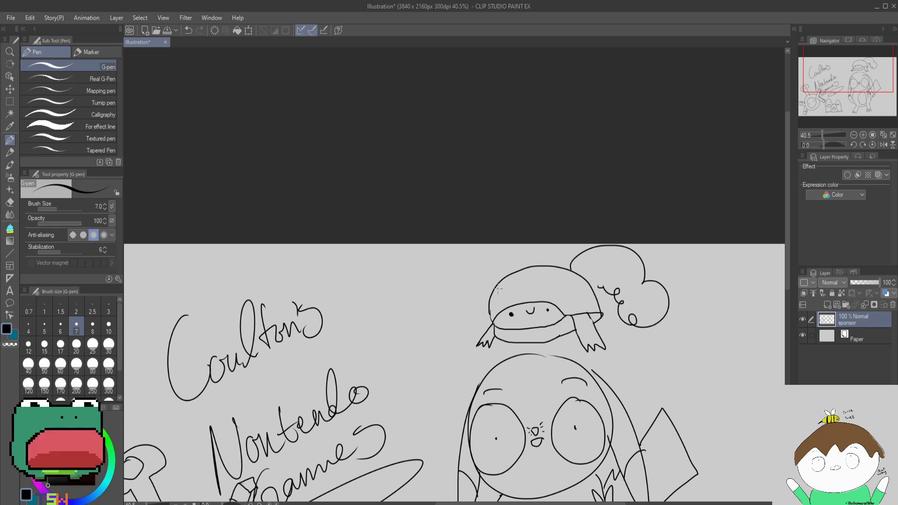
mouse_move(490, 316)
mouse_down()
mouse_move(505, 301)
mouse_move(551, 293)
mouse_move(566, 315)
mouse_move(496, 331)
mouse_move(536, 335)
mouse_move(571, 313)
mouse_up()
drag(495, 285, 587, 276)
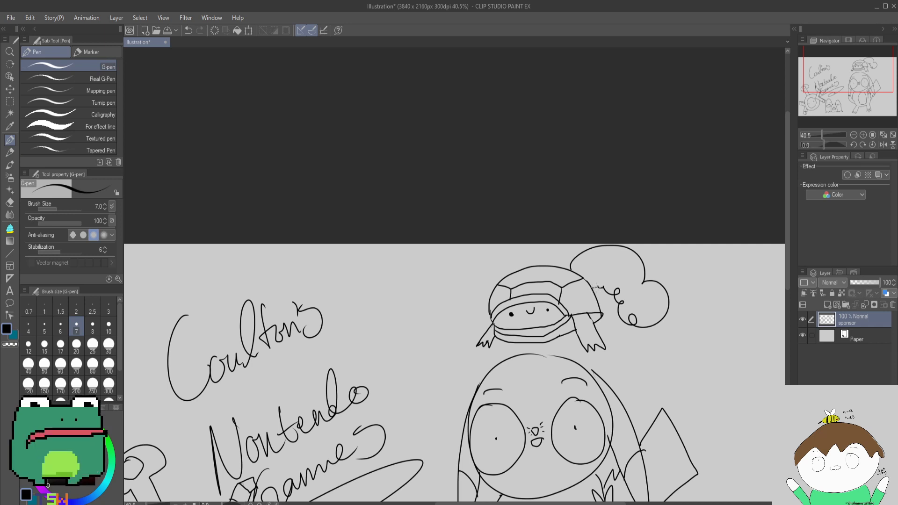
drag(592, 289, 608, 287)
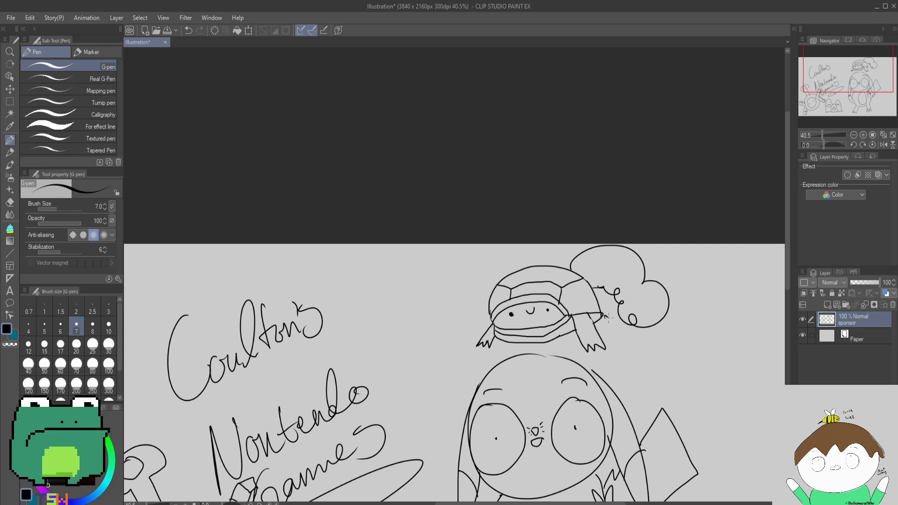
mouse_move(609, 318)
mouse_down()
mouse_move(627, 338)
mouse_move(613, 332)
mouse_move(610, 346)
mouse_move(599, 328)
mouse_up()
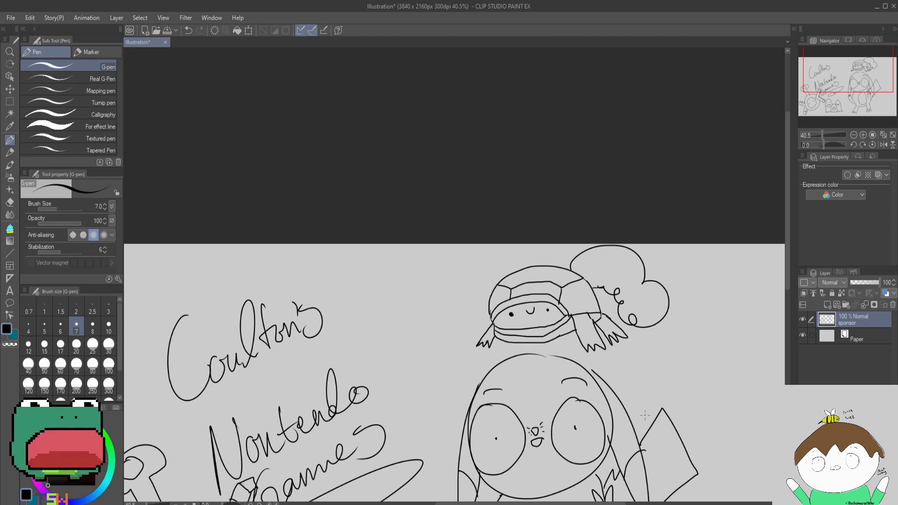
Draw a creature's head outline with two raised eye bumps left of the turtle, and an arched upper mouth line with two fangs.
mouse_move(657, 382)
mouse_down()
mouse_move(584, 327)
mouse_move(477, 276)
mouse_move(535, 337)
mouse_move(622, 358)
mouse_move(717, 350)
mouse_up()
mouse_move(484, 385)
mouse_down()
mouse_move(525, 379)
mouse_move(484, 386)
mouse_up()
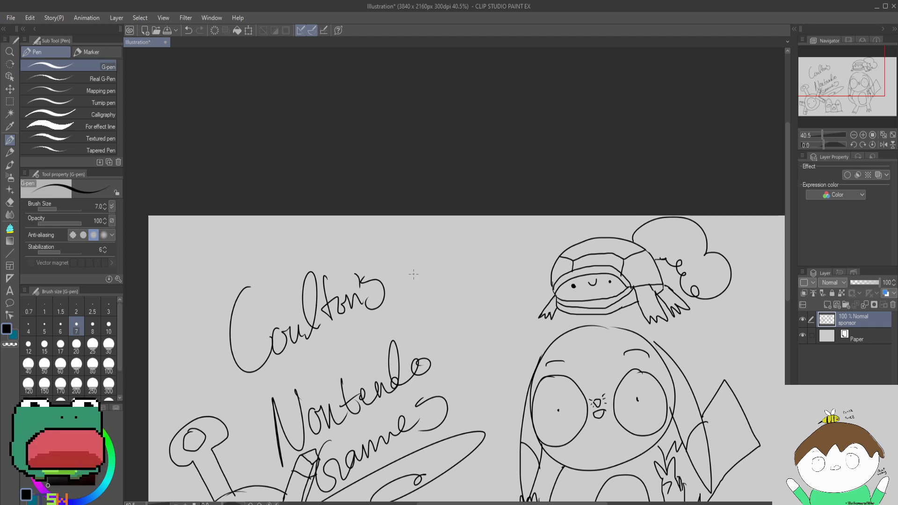
mouse_move(407, 279)
mouse_down()
mouse_move(411, 248)
mouse_move(439, 269)
mouse_move(456, 256)
mouse_move(492, 265)
mouse_move(510, 239)
mouse_move(517, 269)
mouse_up()
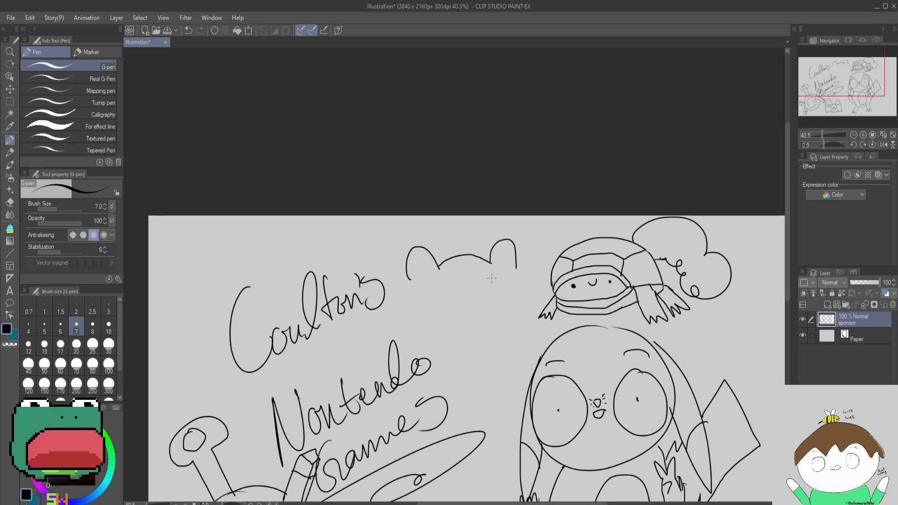
mouse_move(439, 303)
mouse_down()
mouse_move(457, 285)
mouse_move(502, 297)
mouse_up()
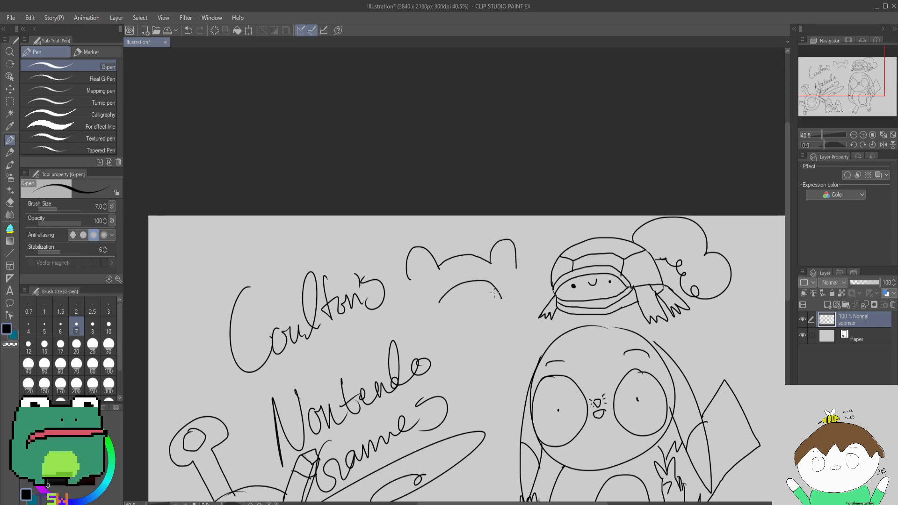
drag(447, 294, 499, 296)
Give the fanged creature two ringed eyes with dot pupils and two small nostril marks.
mouse_move(501, 246)
mouse_down()
mouse_move(496, 254)
mouse_move(499, 246)
mouse_up()
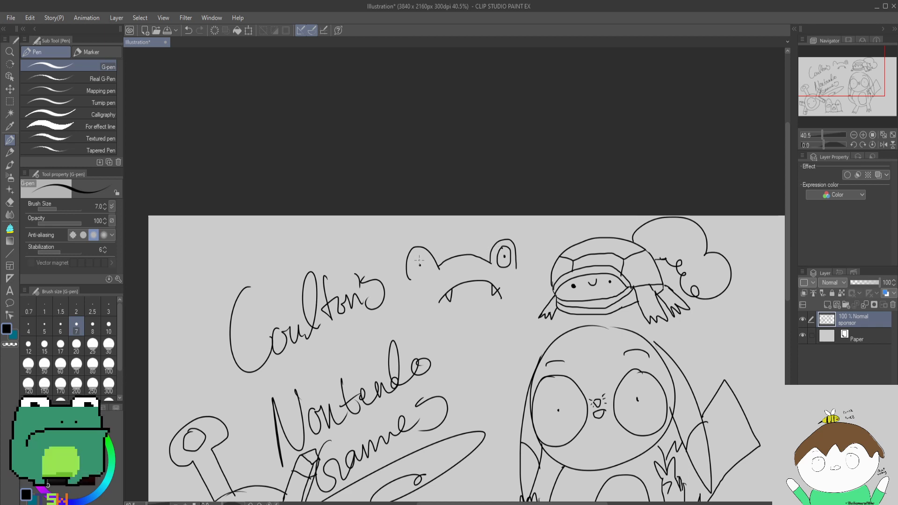
mouse_move(421, 253)
mouse_down()
mouse_move(424, 276)
mouse_move(424, 254)
mouse_up()
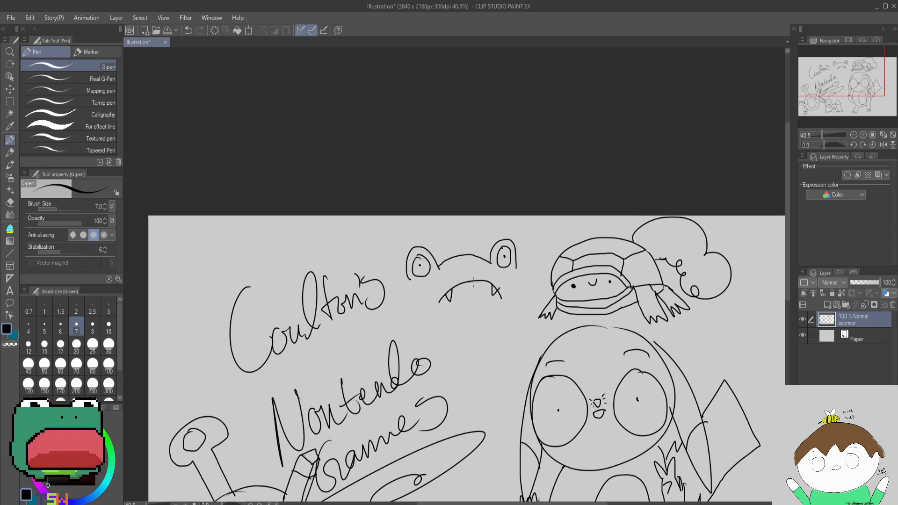
drag(474, 269, 480, 266)
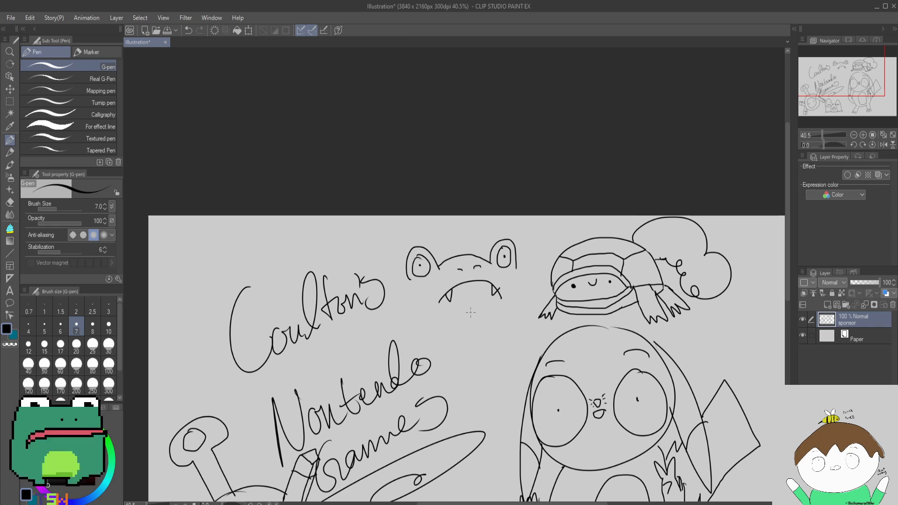
Draw two pointed lower teeth beneath the creature's mouth arc, undoing the unwanted strokes.
mouse_move(459, 332)
mouse_down()
mouse_move(464, 317)
mouse_move(469, 331)
mouse_move(490, 330)
mouse_up()
mouse_move(461, 301)
mouse_down()
mouse_move(468, 312)
mouse_move(491, 313)
mouse_move(486, 300)
mouse_move(468, 295)
mouse_move(462, 304)
mouse_move(478, 328)
mouse_move(469, 329)
mouse_move(477, 327)
mouse_up()
key(ctrl+z)
key(ctrl+z)
key(ctrl+z)
key(ctrl+z)
key(ctrl+z)
key(ctrl+z)
key(ctrl+z)
key(ctrl+z)
key(ctrl+z)
key(ctrl+z)
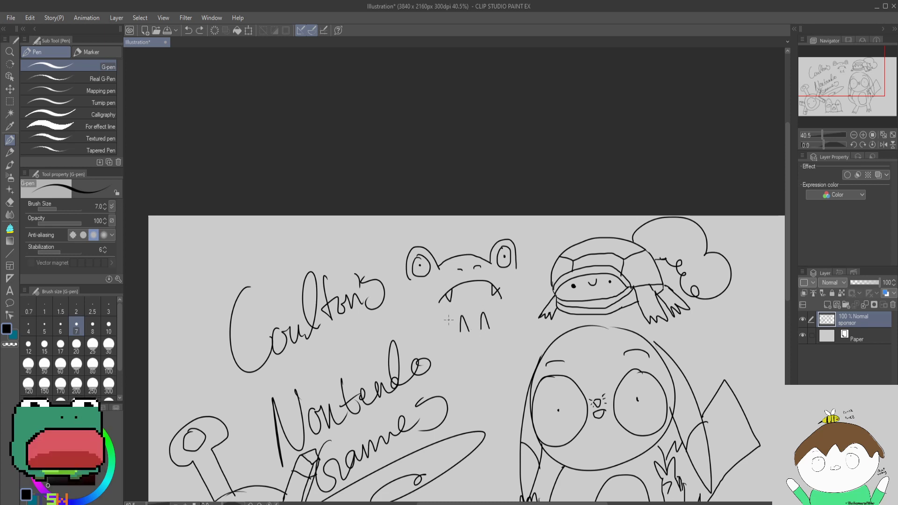
Close the creature's open mouth with an inner line around the lower teeth, and outline its body down to two stubby feet.
mouse_move(448, 321)
mouse_down()
mouse_move(478, 306)
mouse_move(498, 317)
mouse_move(472, 309)
mouse_move(474, 323)
mouse_move(489, 296)
mouse_move(440, 307)
mouse_move(457, 336)
mouse_move(485, 335)
mouse_move(502, 283)
mouse_up()
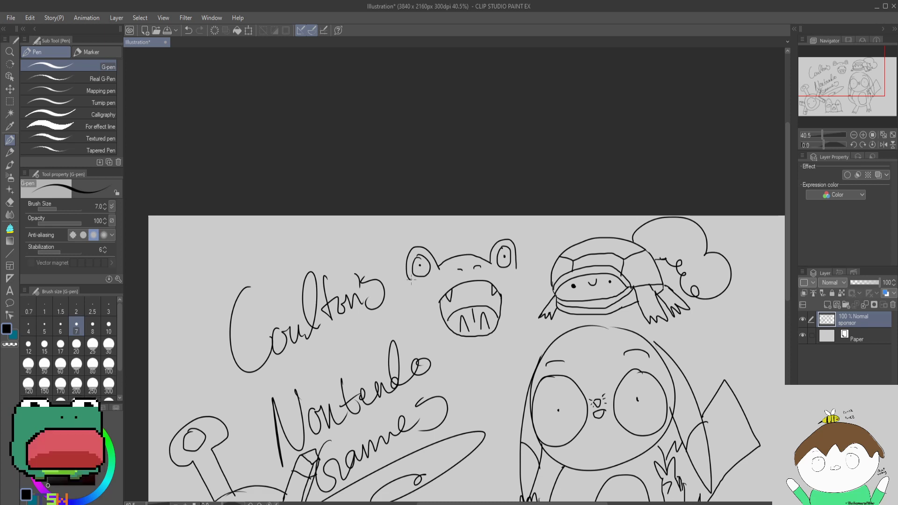
mouse_move(411, 281)
mouse_down()
mouse_move(405, 292)
mouse_move(440, 366)
mouse_move(437, 392)
mouse_move(465, 381)
mouse_move(471, 366)
mouse_up()
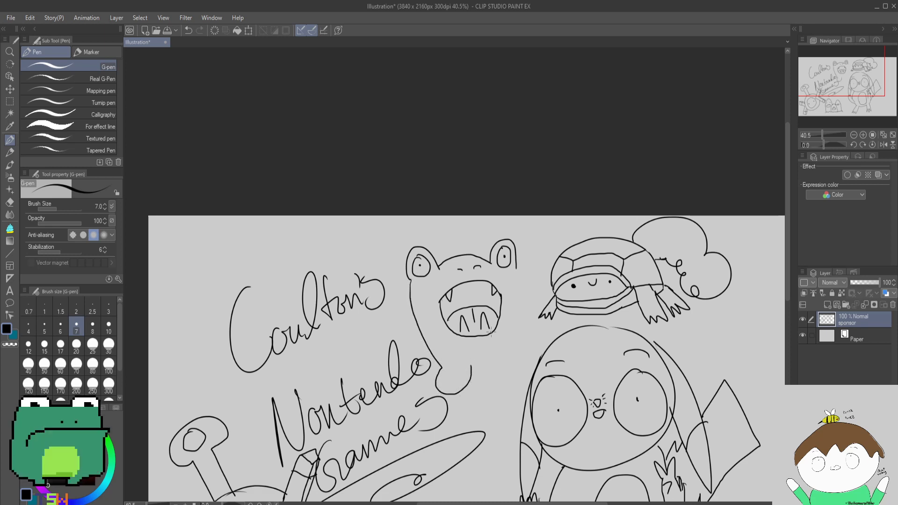
mouse_move(516, 263)
mouse_down()
mouse_move(519, 357)
mouse_move(504, 380)
mouse_move(489, 361)
mouse_up()
drag(471, 370, 489, 363)
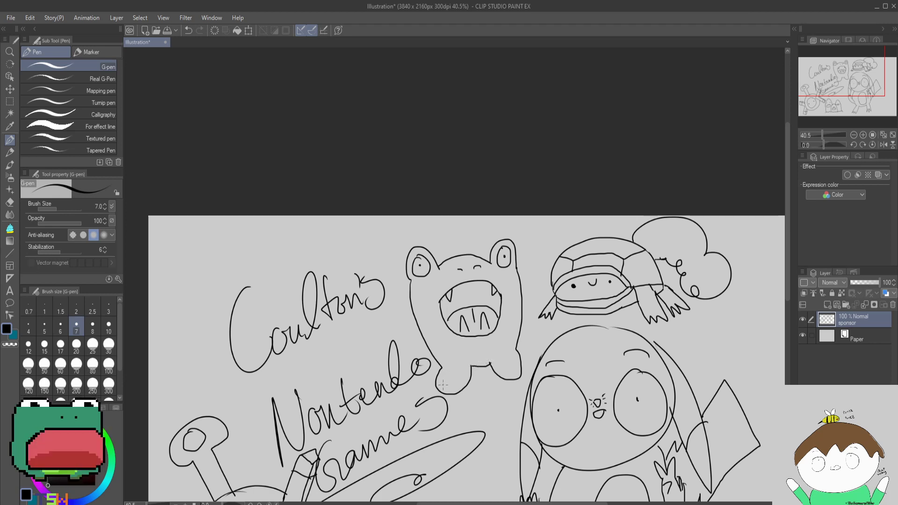
Add toe lines to the fanged creature's feet and draw two small clawed hands at the sides of its body.
mouse_move(449, 375)
mouse_down()
mouse_move(446, 391)
mouse_move(456, 389)
mouse_up()
drag(502, 366, 515, 376)
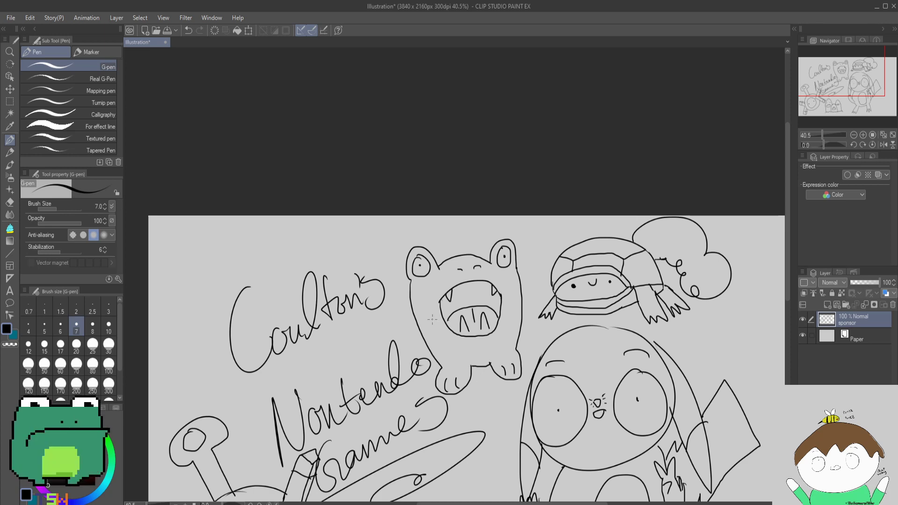
mouse_move(427, 320)
mouse_down()
mouse_move(435, 339)
mouse_move(442, 319)
mouse_up()
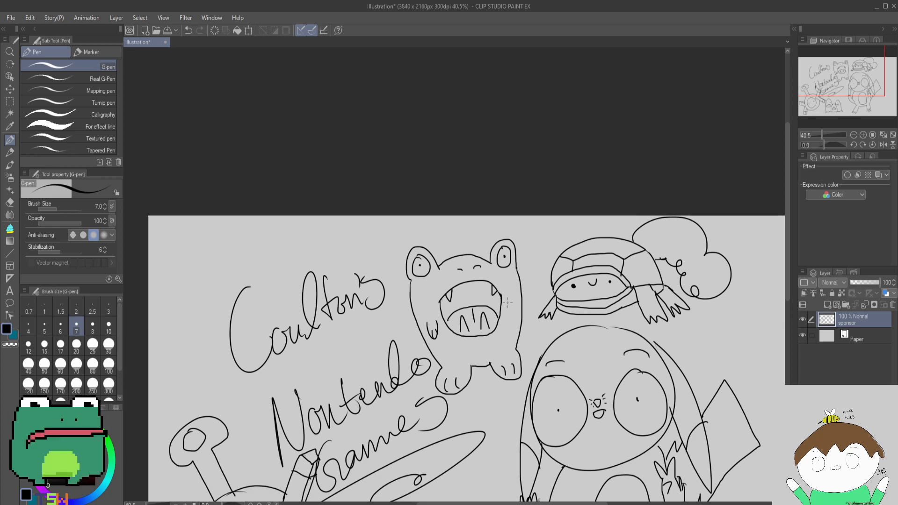
mouse_move(508, 304)
mouse_down()
mouse_move(511, 322)
mouse_move(517, 299)
mouse_move(512, 321)
mouse_move(517, 310)
mouse_up()
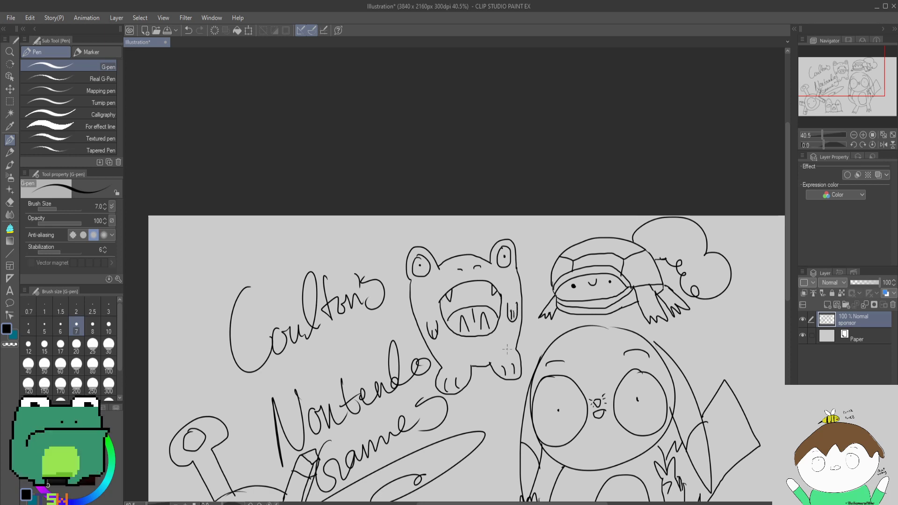
Handwrite "Da" beside the turtle and "Poké" below it, beside the long-eared character, including the accent on the e.
drag(480, 425, 513, 264)
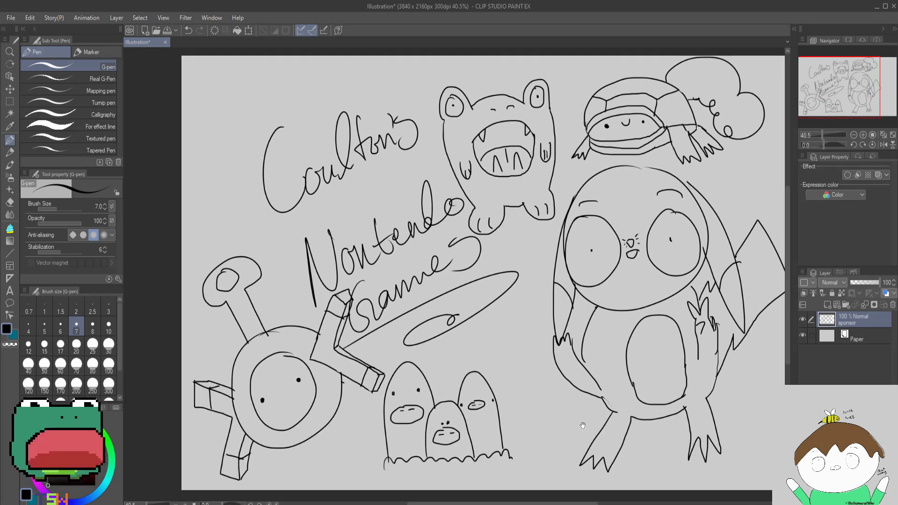
mouse_move(680, 376)
mouse_down()
mouse_move(508, 368)
mouse_move(517, 403)
mouse_move(579, 389)
mouse_move(485, 409)
mouse_move(510, 402)
mouse_up()
drag(612, 163, 624, 270)
mouse_move(596, 179)
mouse_down()
mouse_move(681, 182)
mouse_move(597, 253)
mouse_up()
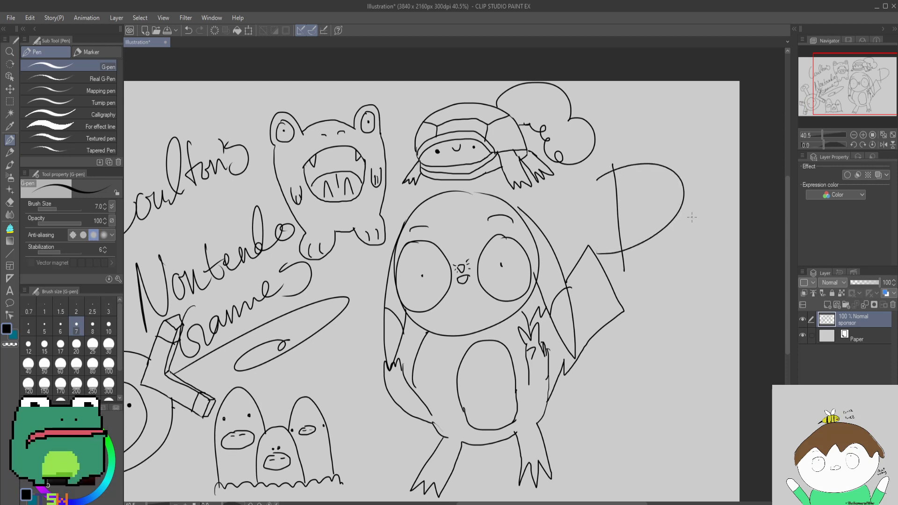
mouse_move(688, 216)
mouse_down()
mouse_move(678, 237)
mouse_move(711, 239)
mouse_up()
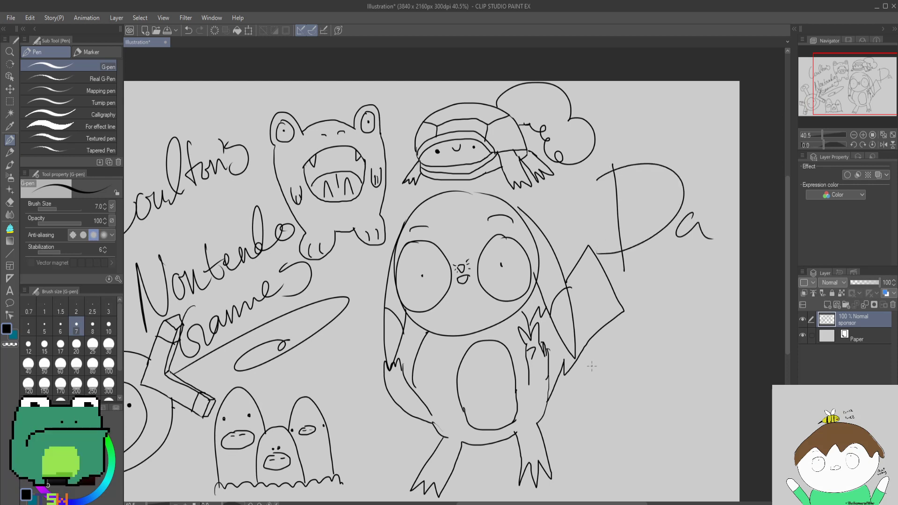
mouse_move(592, 366)
mouse_down()
mouse_move(617, 414)
mouse_move(618, 376)
mouse_move(649, 351)
mouse_move(657, 374)
mouse_up()
mouse_move(660, 369)
mouse_down()
mouse_move(676, 342)
mouse_move(693, 364)
mouse_move(723, 348)
mouse_up()
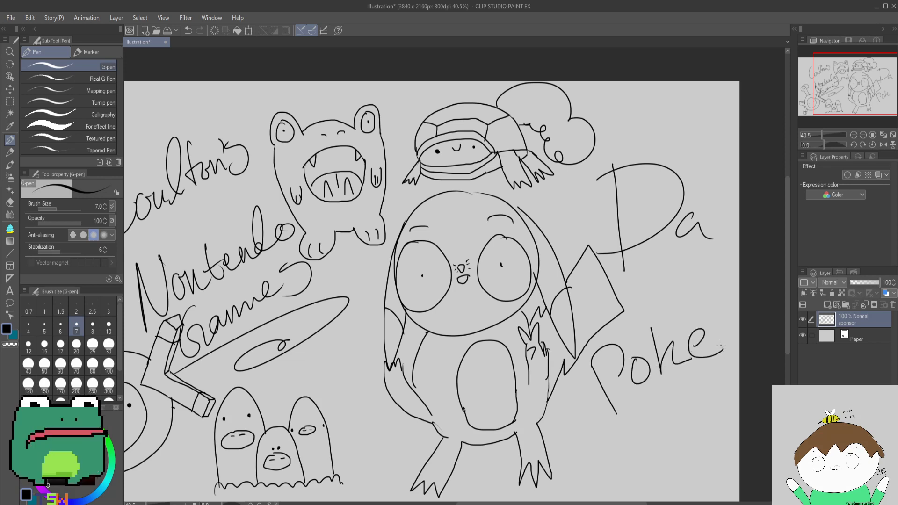
drag(676, 328, 700, 294)
Handwrite "Boyz" beneath "Poké" in the canvas's lower corner.
drag(584, 423, 588, 472)
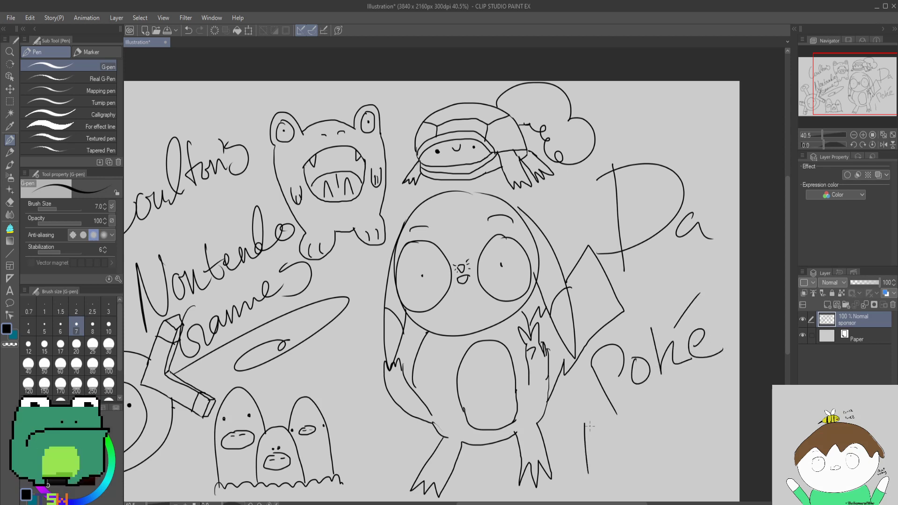
mouse_move(571, 433)
mouse_down()
mouse_move(590, 445)
mouse_move(644, 445)
mouse_move(568, 477)
mouse_up()
mouse_move(657, 428)
mouse_down()
mouse_move(653, 459)
mouse_move(664, 429)
mouse_move(670, 434)
mouse_move(684, 417)
mouse_move(662, 460)
mouse_up()
mouse_move(686, 414)
mouse_down()
mouse_move(741, 426)
mouse_move(700, 423)
mouse_move(734, 414)
mouse_up()
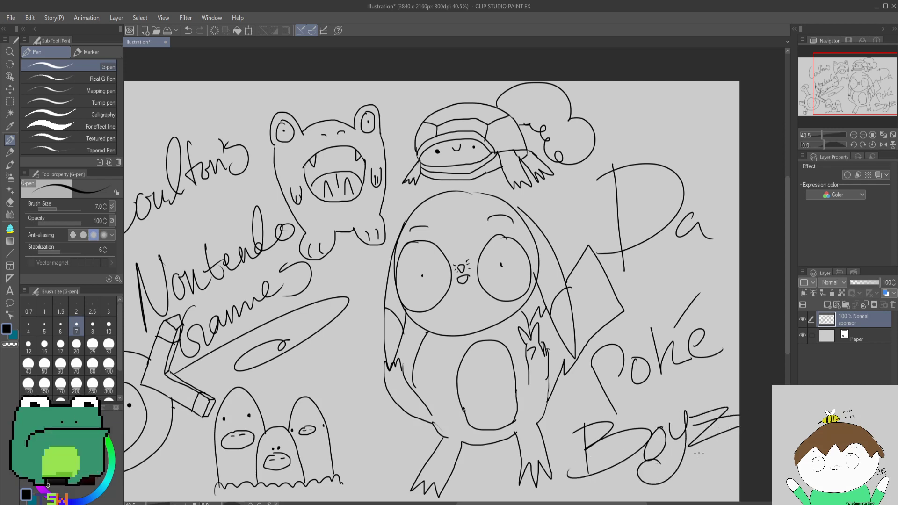
Redraw the G of "Games" so it clears the magnet creature's upper arm.
mouse_move(508, 455)
mouse_down()
mouse_move(554, 414)
mouse_move(625, 415)
mouse_move(635, 439)
mouse_move(571, 440)
mouse_move(625, 451)
mouse_move(650, 424)
mouse_up()
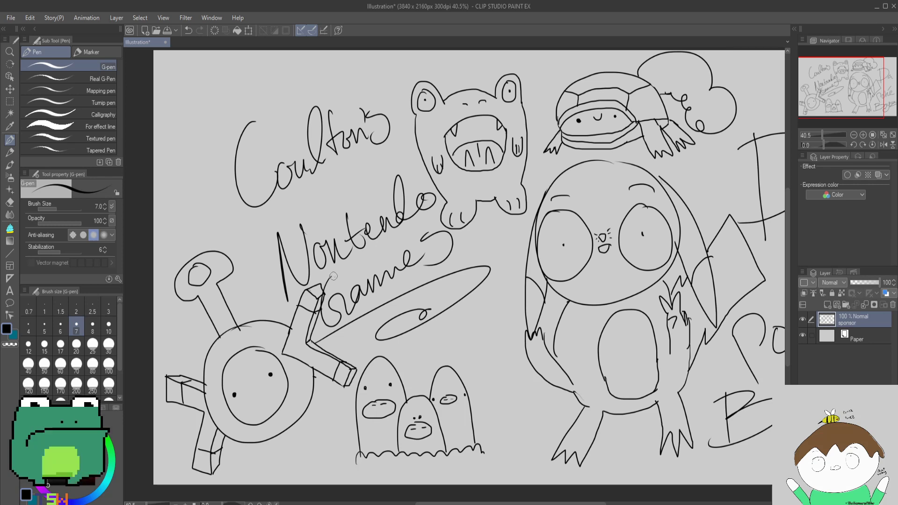
mouse_move(323, 310)
mouse_down()
mouse_move(334, 327)
mouse_move(334, 316)
mouse_move(352, 309)
mouse_up()
mouse_move(338, 273)
mouse_down()
mouse_move(343, 331)
mouse_move(337, 311)
mouse_move(354, 293)
mouse_up()
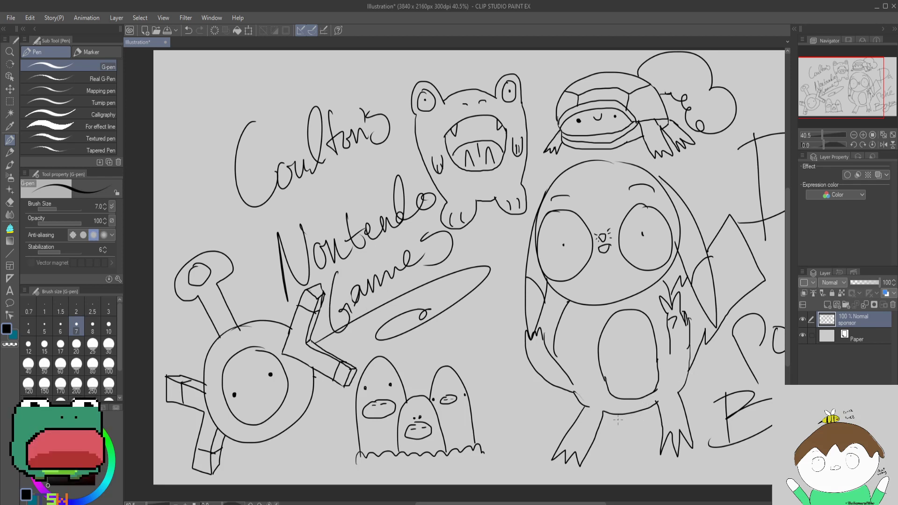
Save the illustration under the file name stream20200624.
drag(611, 355, 510, 361)
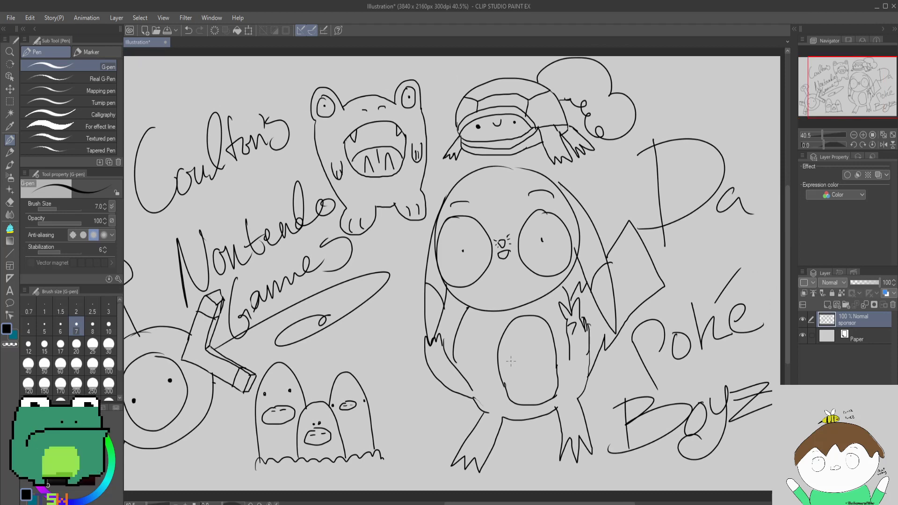
scroll(307, 322, down, 1)
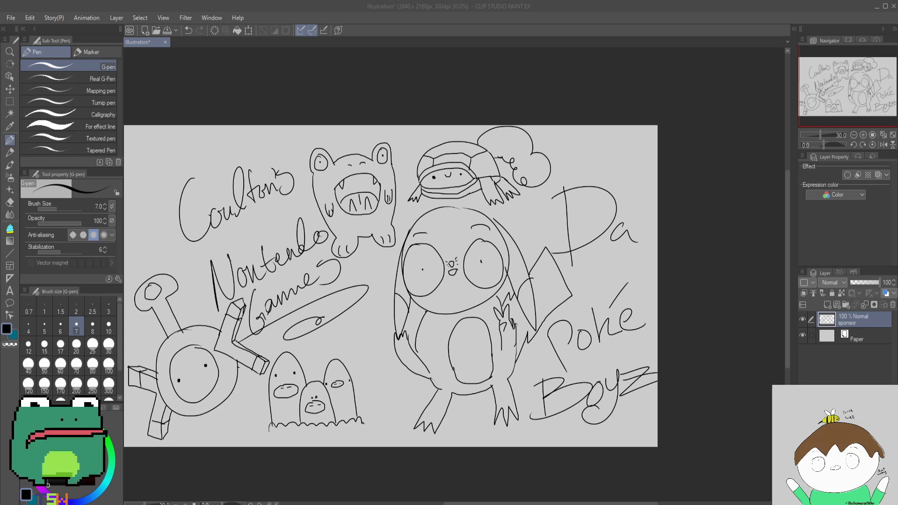
click(411, 346)
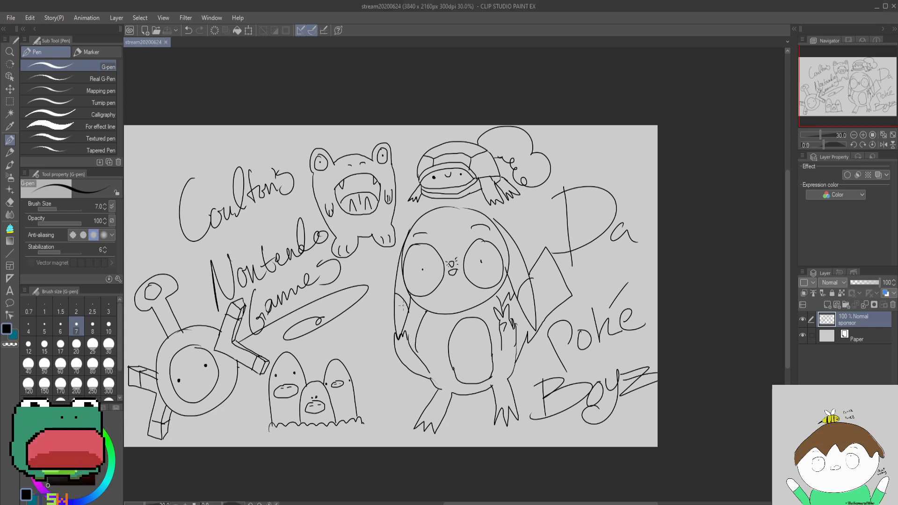
mouse_move(403, 306)
mouse_down()
mouse_move(345, 304)
mouse_move(446, 303)
mouse_move(364, 298)
mouse_move(433, 281)
mouse_move(427, 297)
mouse_up()
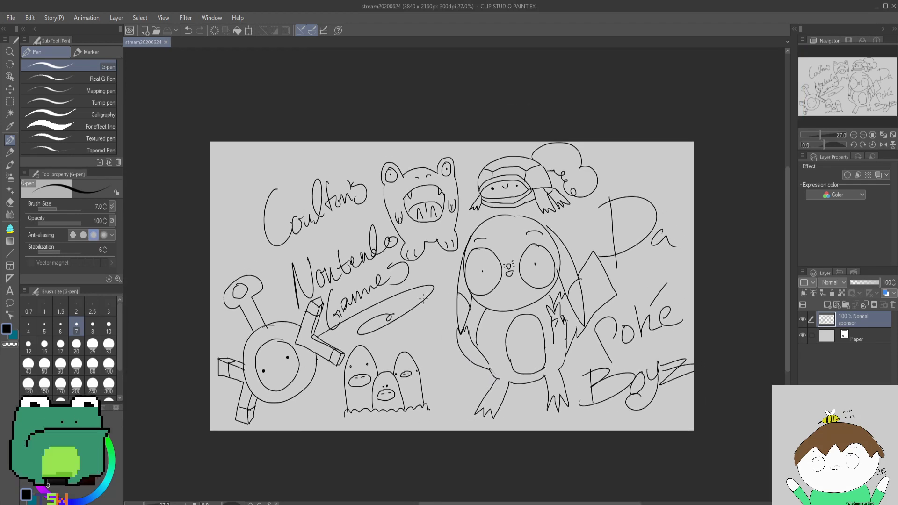
key(alt+Tab)
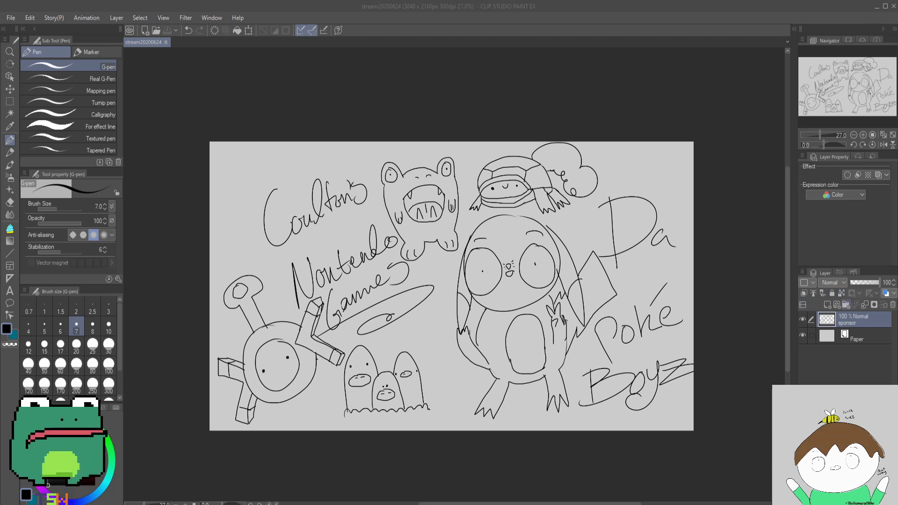
Lock the sponsor layer, add a new raster layer above it and save the file.
click(832, 293)
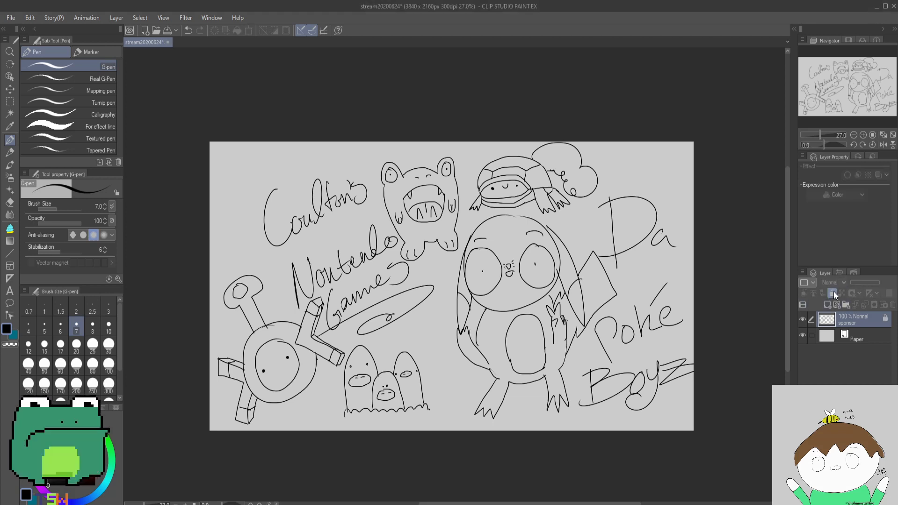
click(827, 305)
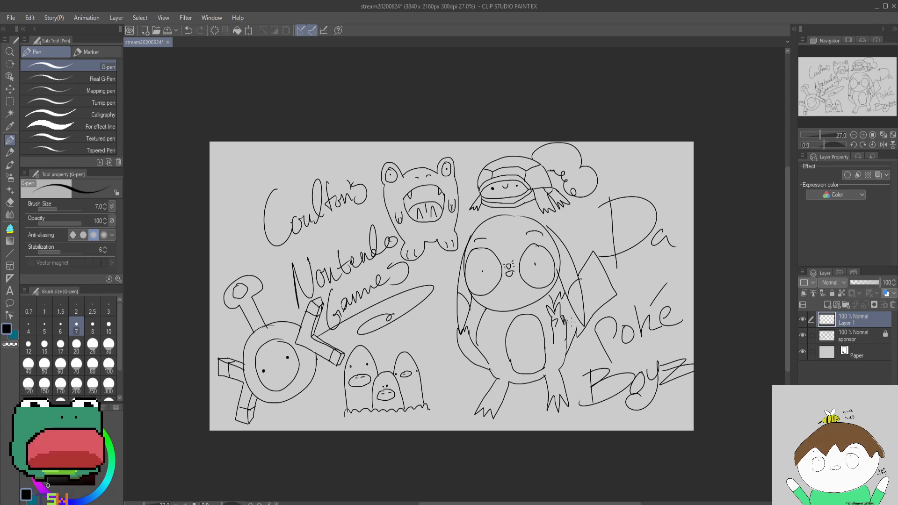
key(ctrl+s)
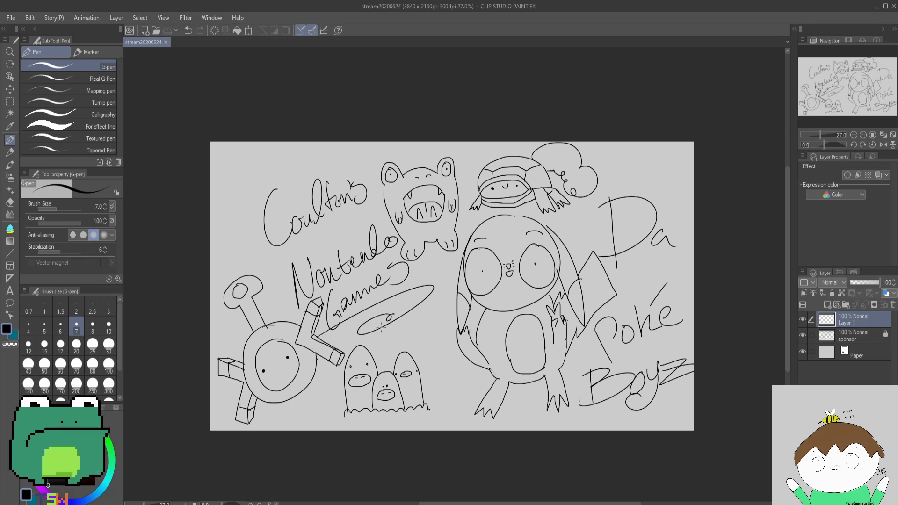
scroll(383, 321, up, 4)
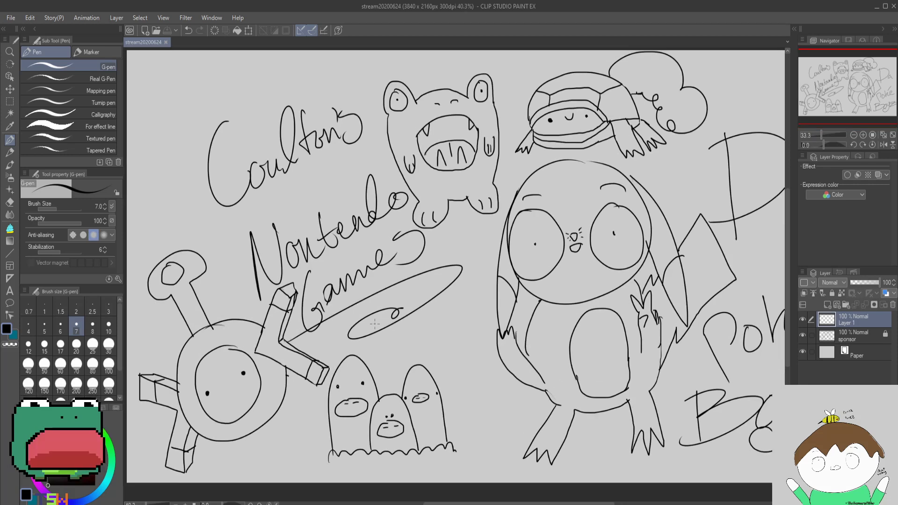
scroll(375, 323, down, 2)
scroll(369, 324, down, 1)
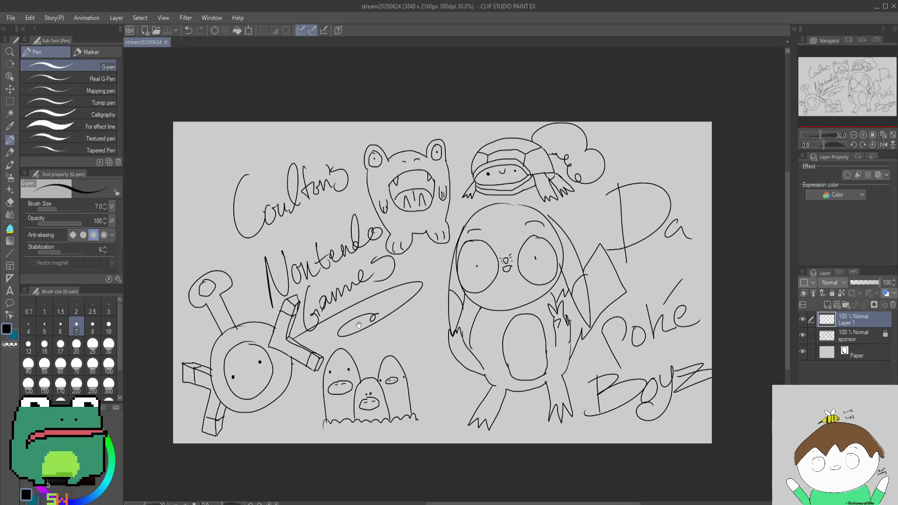
drag(359, 325, 365, 322)
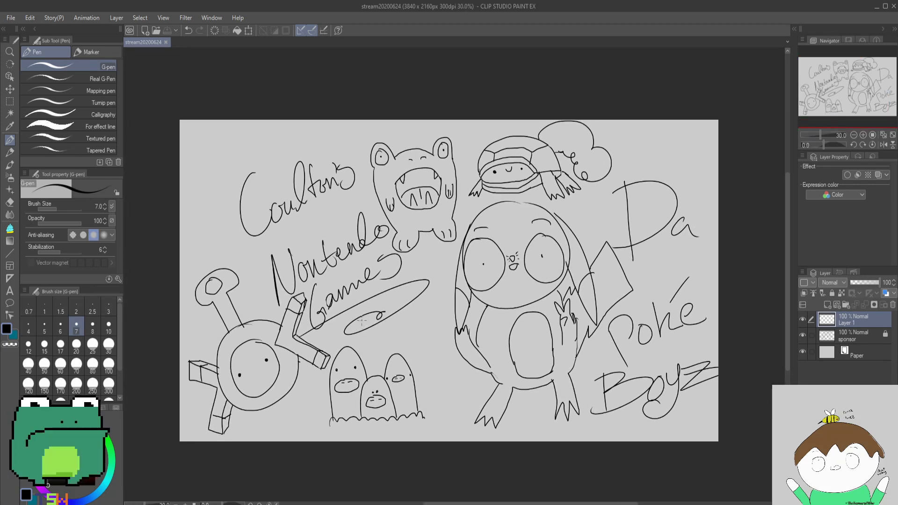
mouse_move(359, 320)
mouse_down()
mouse_move(327, 311)
mouse_move(347, 308)
mouse_up()
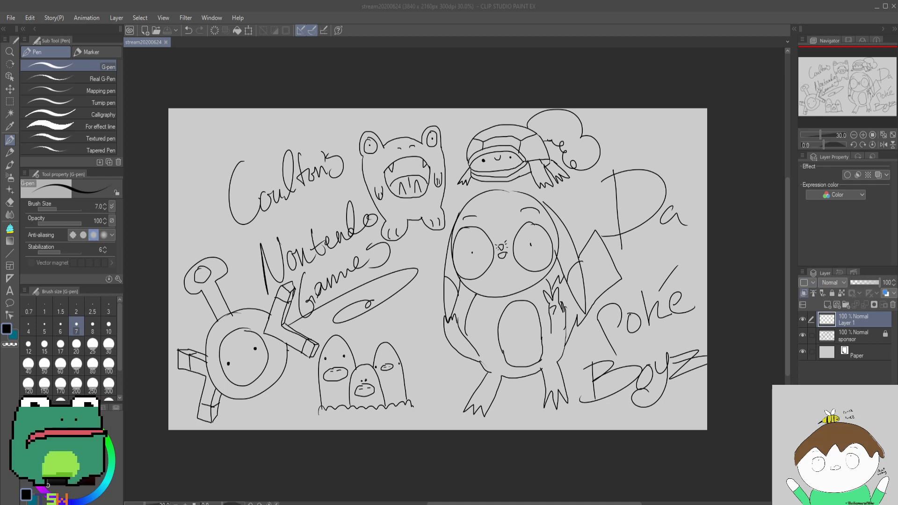
click(825, 306)
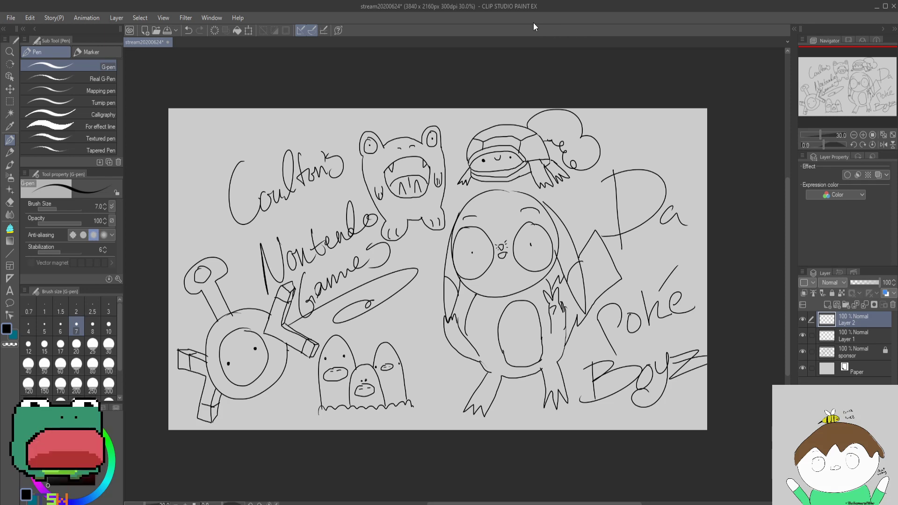
key(ctrl+s)
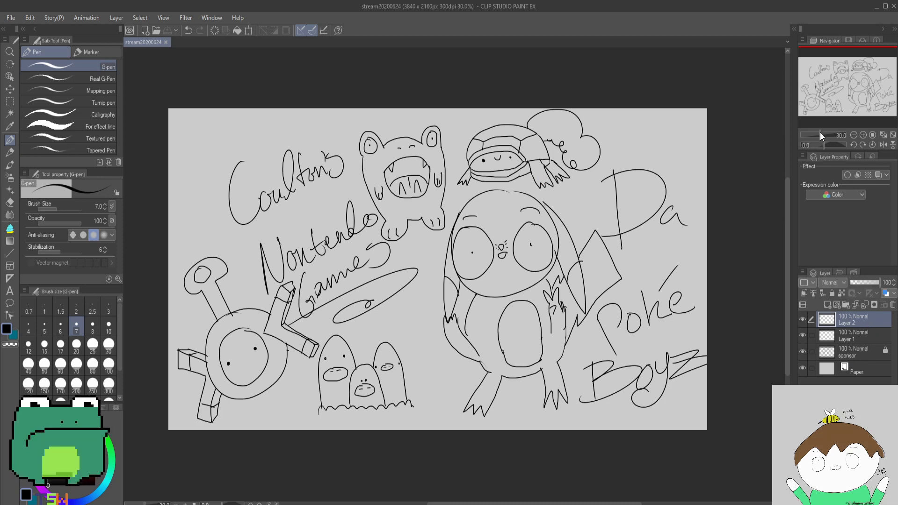
key(ctrl+z)
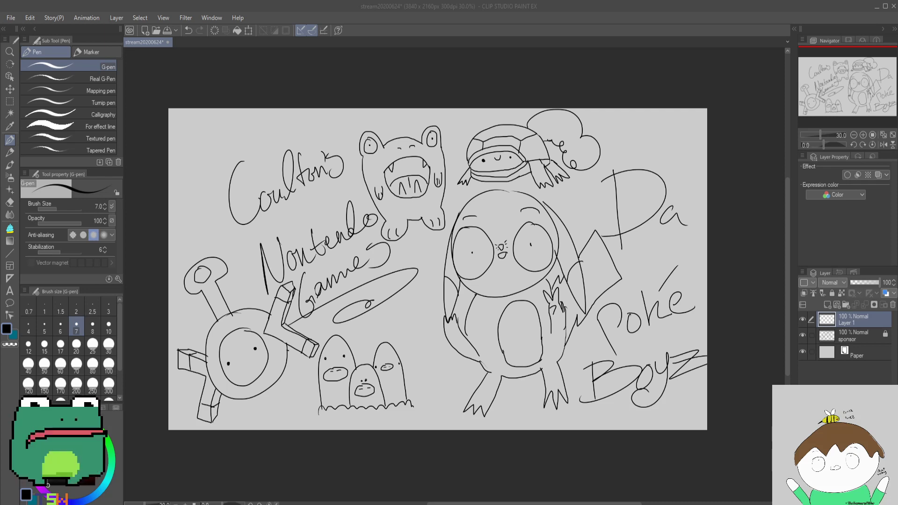
Hide the sponsor layer to leave a blank canvas and save the file.
click(803, 335)
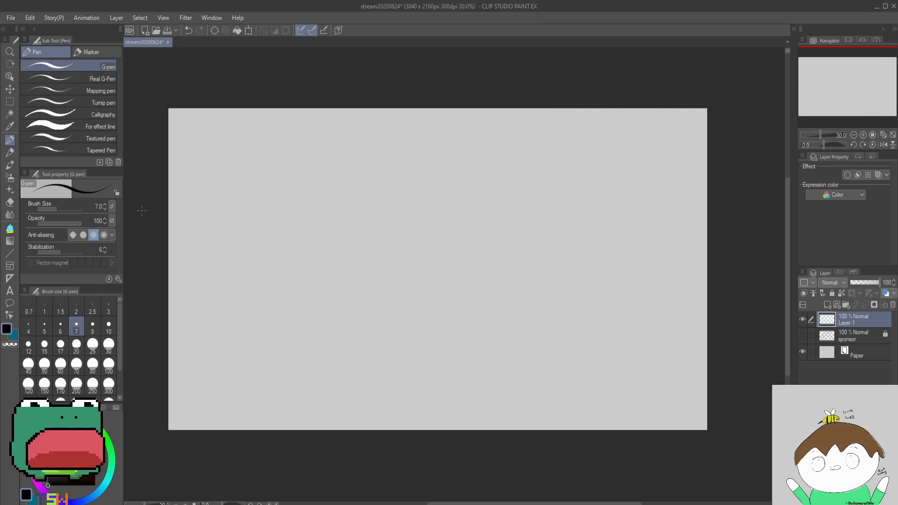
scroll(230, 247, up, 4)
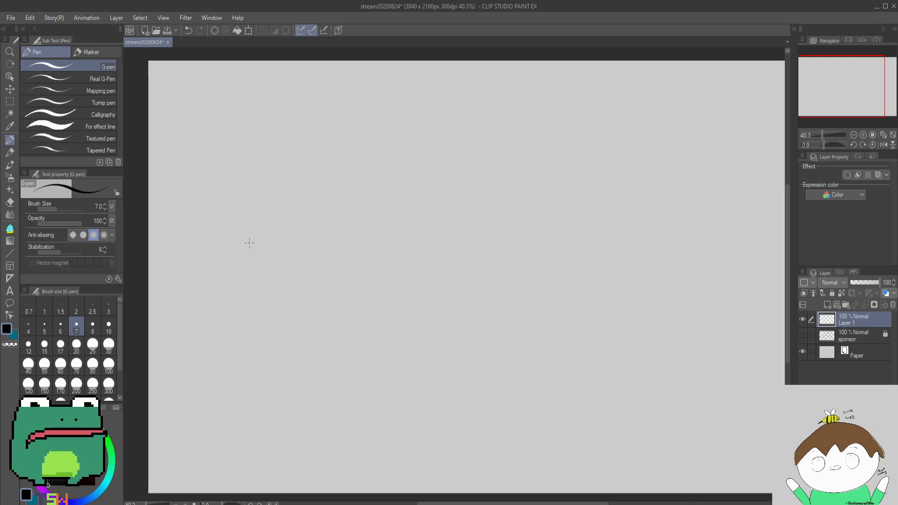
scroll(249, 243, down, 1)
mouse_move(283, 241)
mouse_down()
mouse_move(264, 234)
mouse_move(251, 212)
mouse_move(280, 234)
mouse_move(270, 239)
mouse_up()
key(ctrl+s)
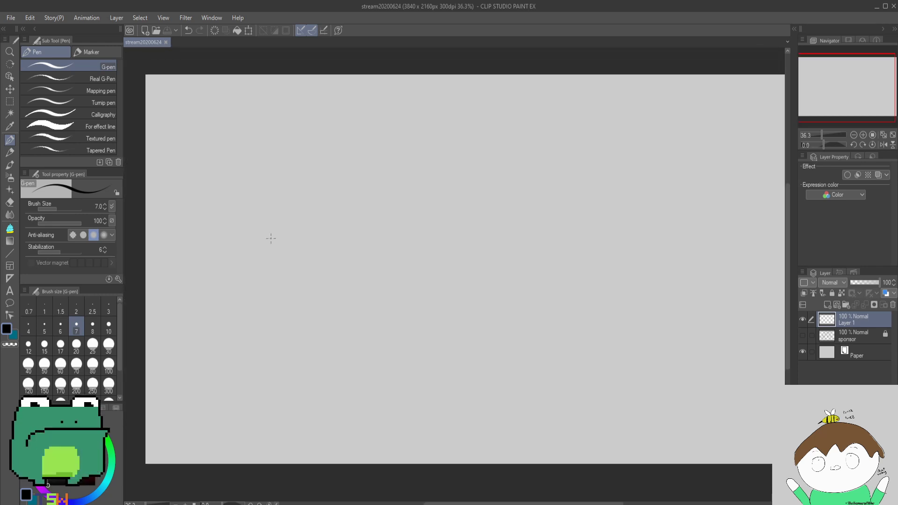
Draw a freehand circle near the canvas's upper edge on Layer 1 and erase its overlapping stroke ends.
scroll(270, 239, up, 3)
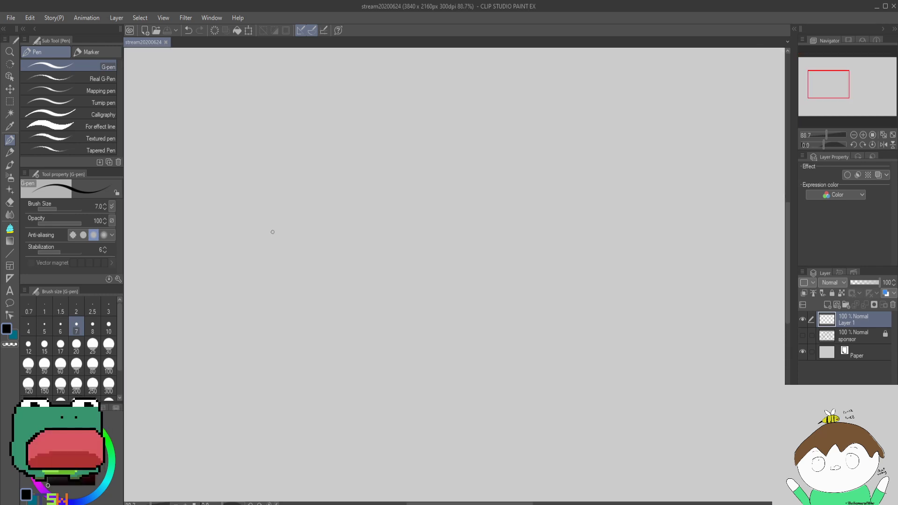
mouse_move(274, 213)
mouse_down()
mouse_move(300, 251)
mouse_move(395, 287)
mouse_move(493, 376)
mouse_move(445, 386)
mouse_move(442, 424)
mouse_move(438, 415)
mouse_up()
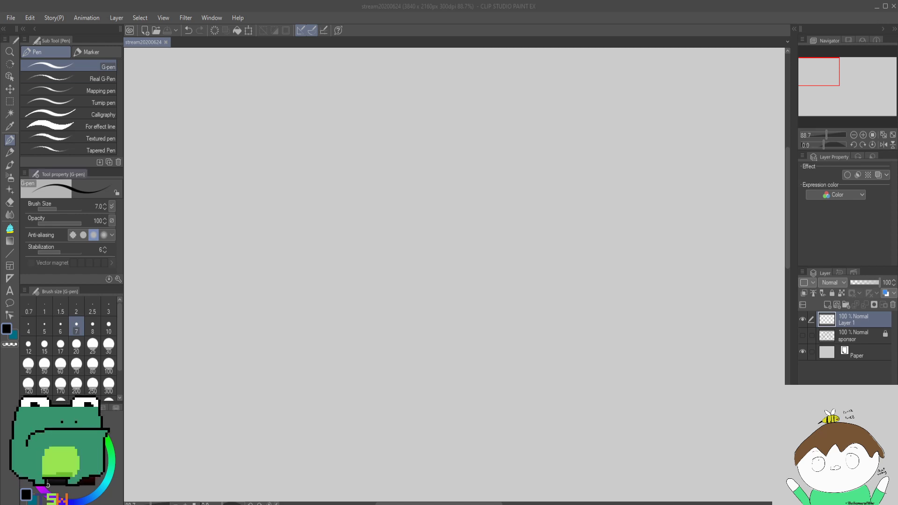
click(498, 15)
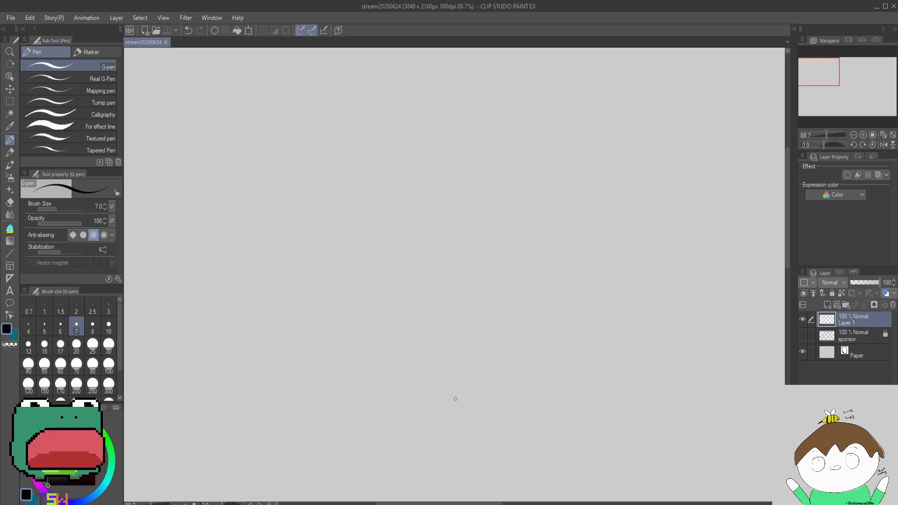
click(464, 77)
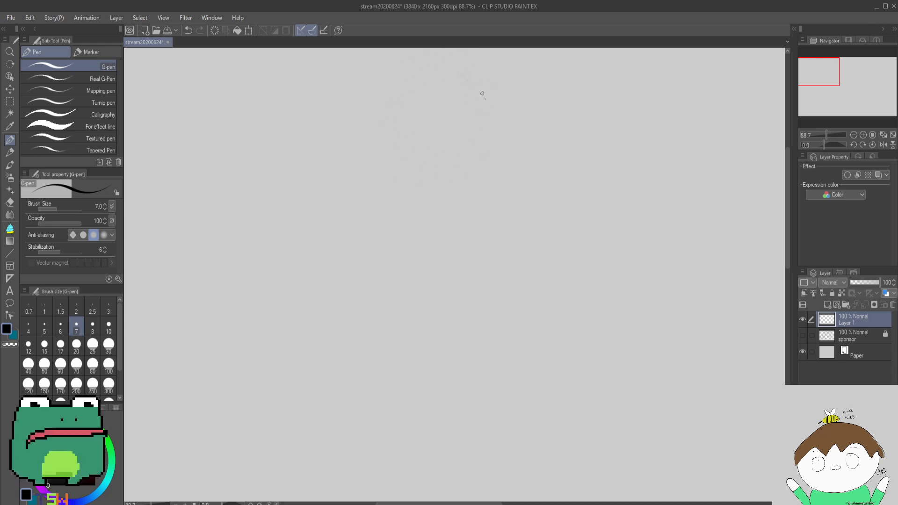
mouse_move(482, 93)
mouse_down()
mouse_move(395, 129)
mouse_move(505, 147)
mouse_move(407, 89)
mouse_up()
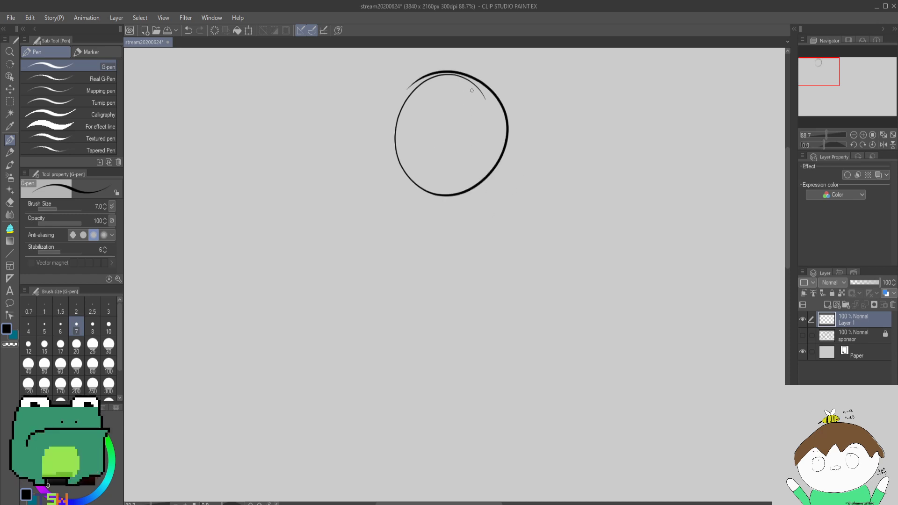
mouse_move(482, 97)
mouse_down()
mouse_move(441, 76)
mouse_move(404, 88)
mouse_move(441, 65)
mouse_up()
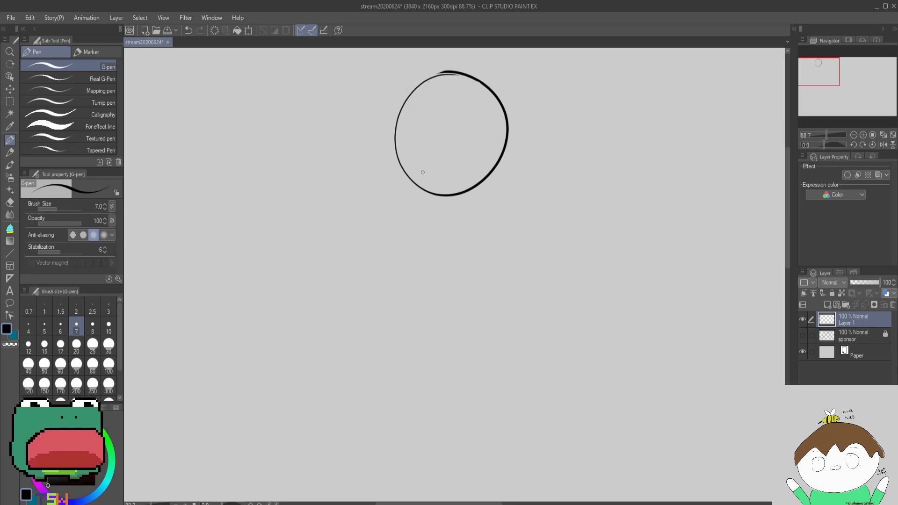
Sketch the head's side oval with its axis line, a curved brow guide, nose and chin marks, and the front face line.
mouse_move(423, 172)
mouse_down()
mouse_move(429, 145)
mouse_move(393, 138)
mouse_move(430, 136)
mouse_move(396, 151)
mouse_move(508, 139)
mouse_up()
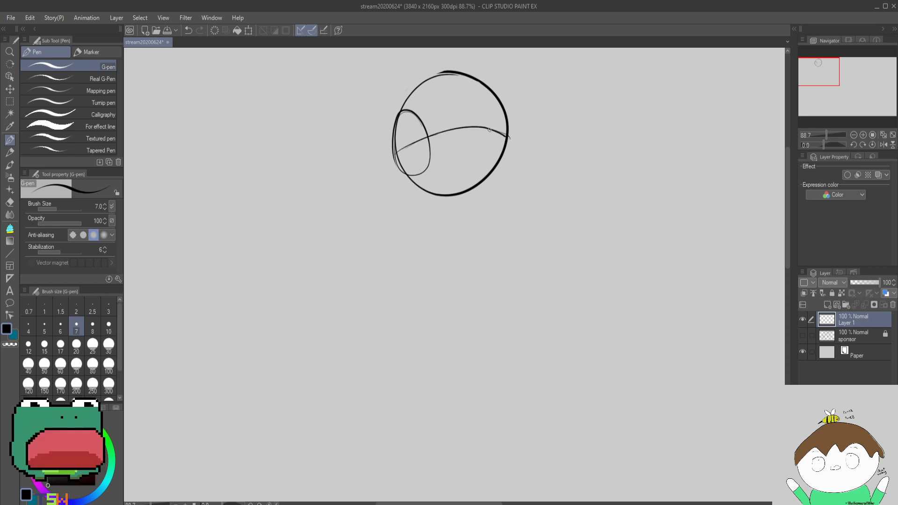
drag(488, 165, 493, 166)
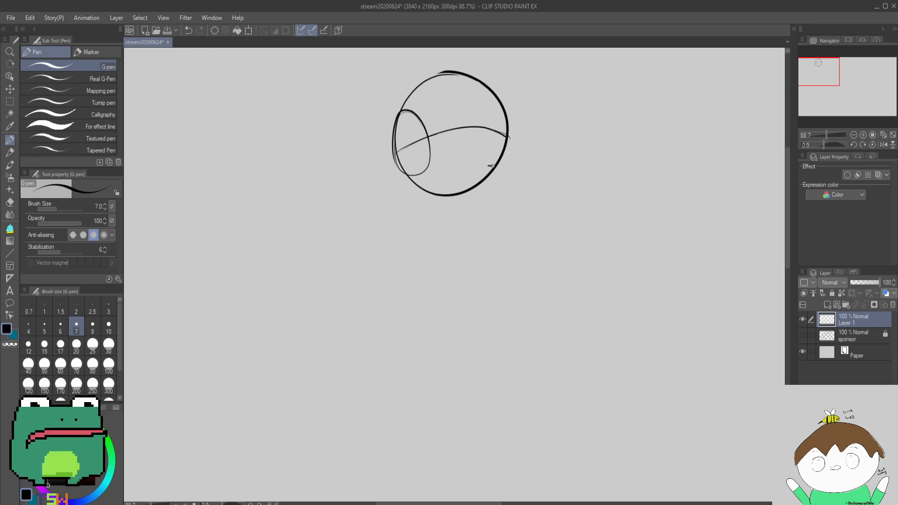
drag(484, 209, 497, 208)
drag(508, 140, 499, 216)
drag(508, 156, 494, 212)
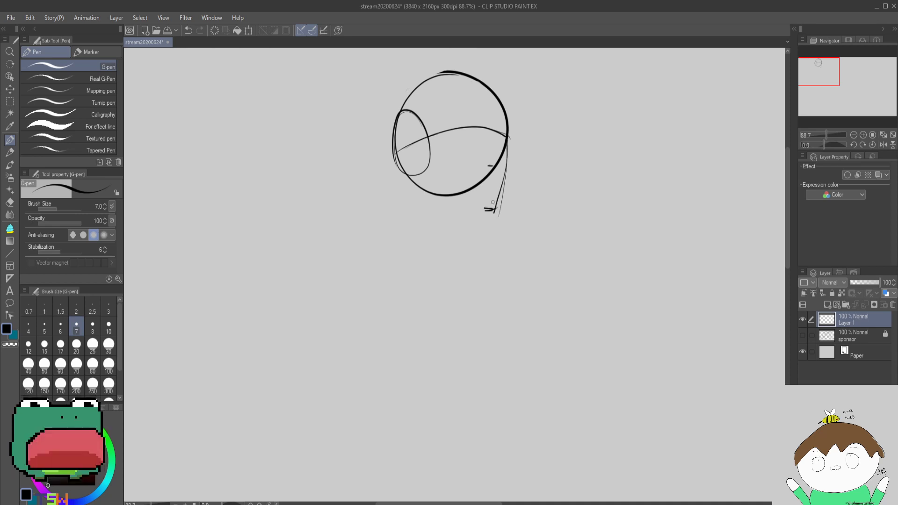
drag(401, 118, 417, 178)
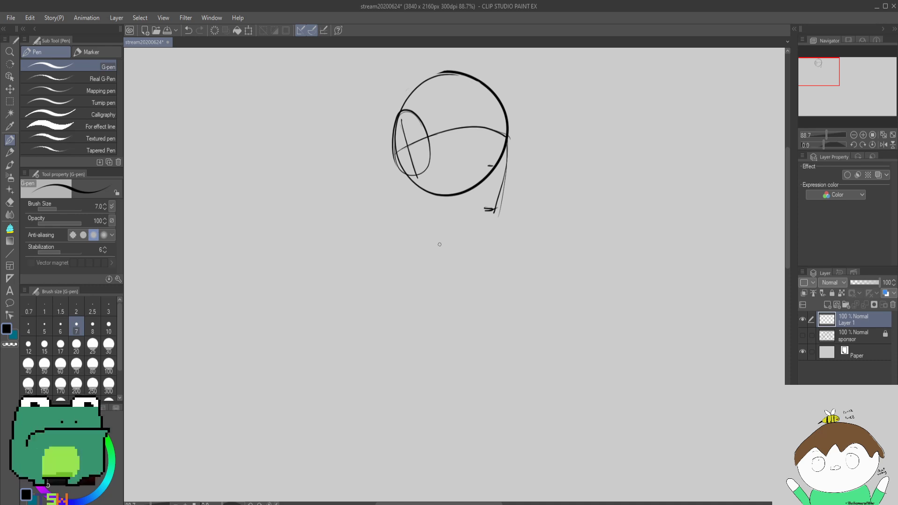
Draw the jawline to the chin, a curved cheek line from the side oval to the jaw, and a vertical guide through the face.
mouse_move(418, 175)
mouse_down()
mouse_move(443, 204)
mouse_move(498, 213)
mouse_up()
drag(413, 138, 475, 212)
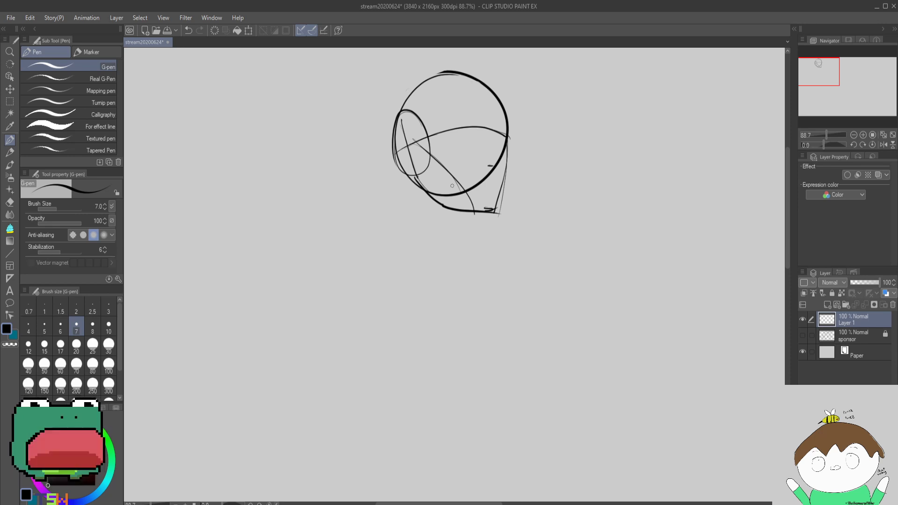
key(ctrl+z)
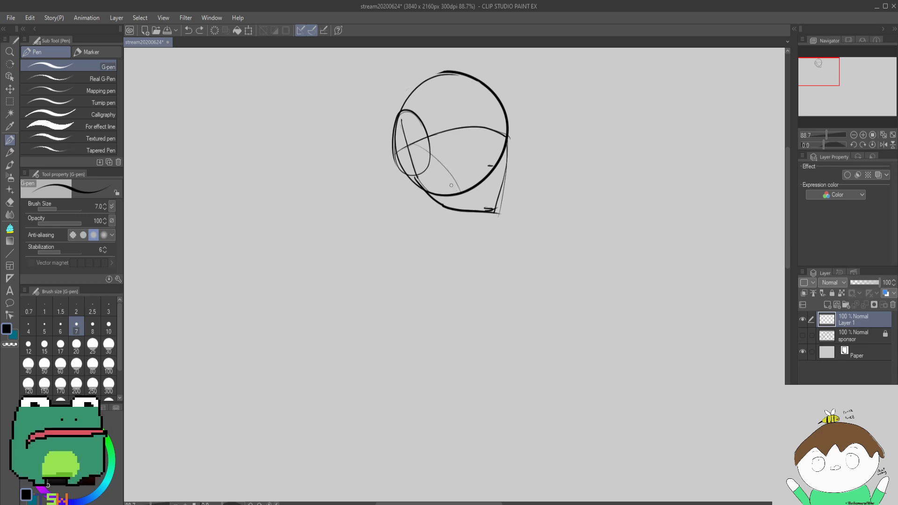
key(ctrl+z)
mouse_move(411, 149)
mouse_down()
mouse_move(466, 176)
mouse_move(480, 213)
mouse_up()
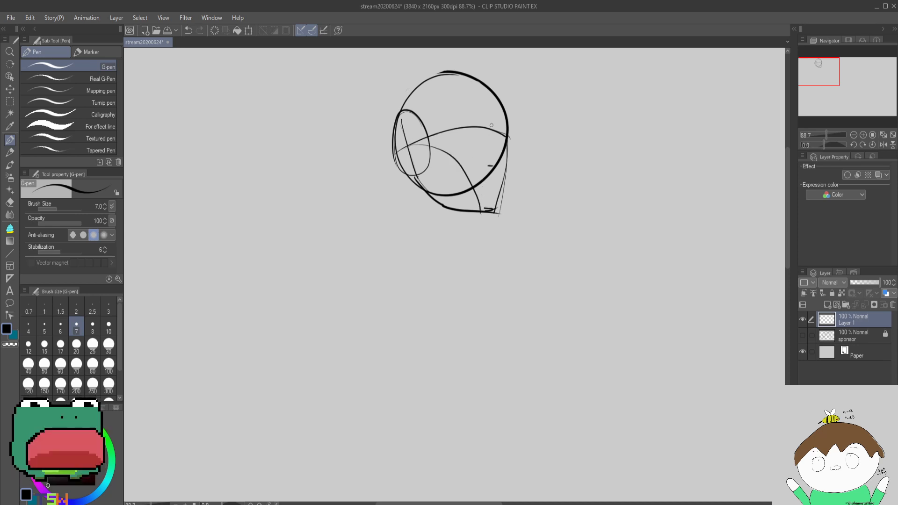
mouse_move(491, 113)
mouse_down()
mouse_move(488, 215)
mouse_move(507, 191)
mouse_move(497, 220)
mouse_move(513, 168)
mouse_up()
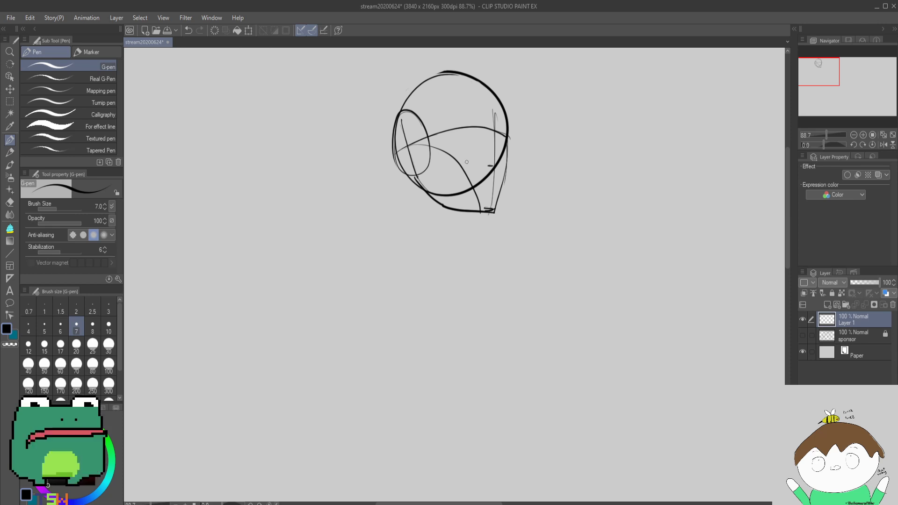
Draw both sides of the neck below the jaw, with the front line flaring out toward the shoulder.
mouse_move(428, 195)
mouse_down()
mouse_move(432, 222)
mouse_move(415, 243)
mouse_up()
drag(431, 197, 425, 222)
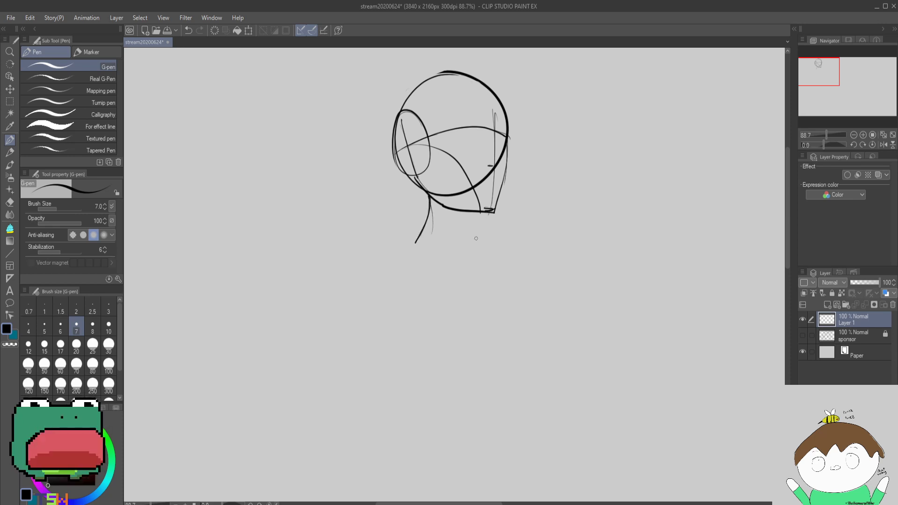
drag(480, 214, 486, 262)
drag(481, 222, 487, 265)
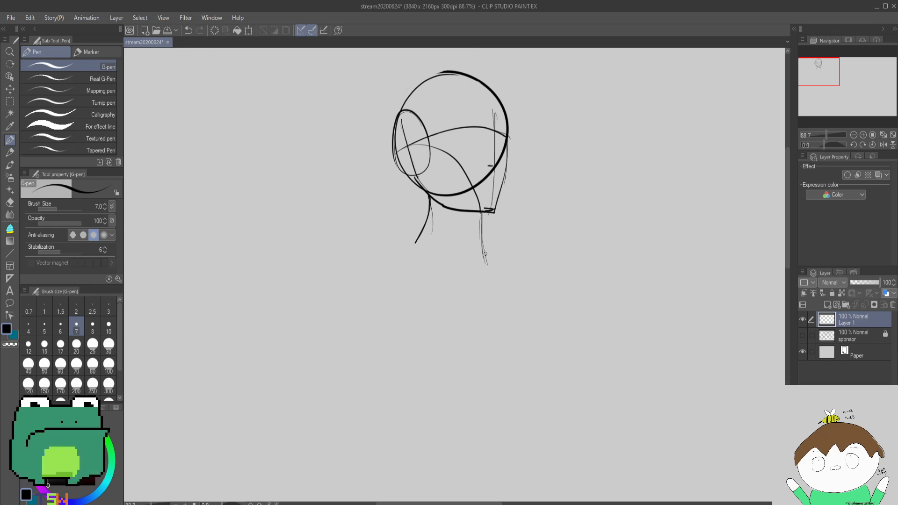
drag(481, 210, 500, 264)
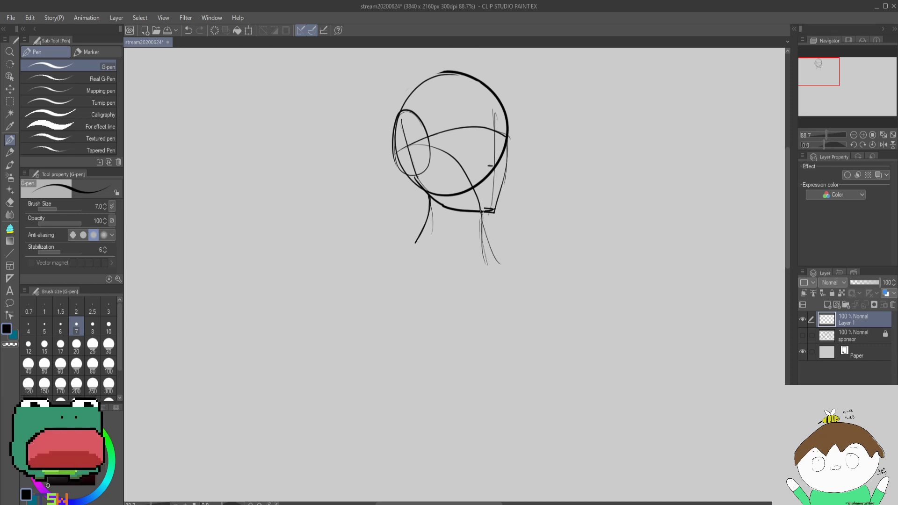
drag(480, 219, 505, 269)
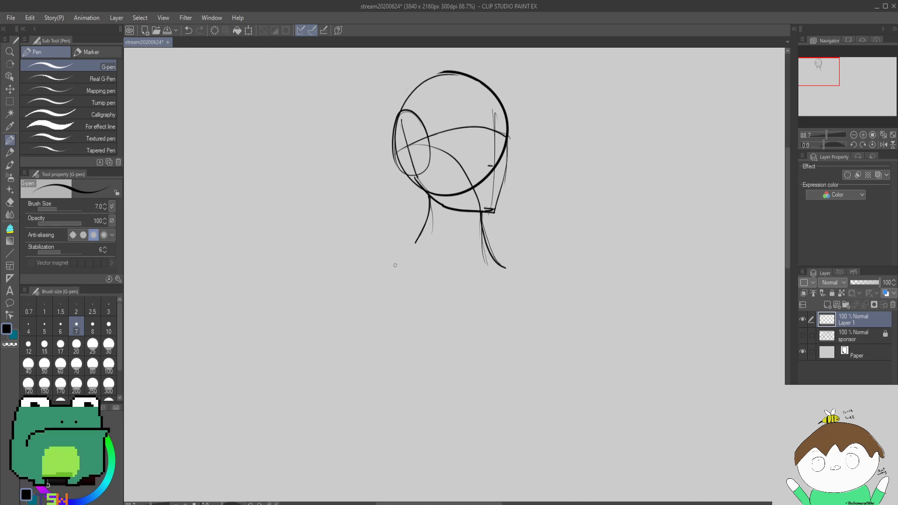
Draw two shoulder circles, then the shoulder slope and long outer upper-arm line on the back-of-head side.
mouse_move(369, 255)
mouse_down()
mouse_move(329, 287)
mouse_move(351, 259)
mouse_up()
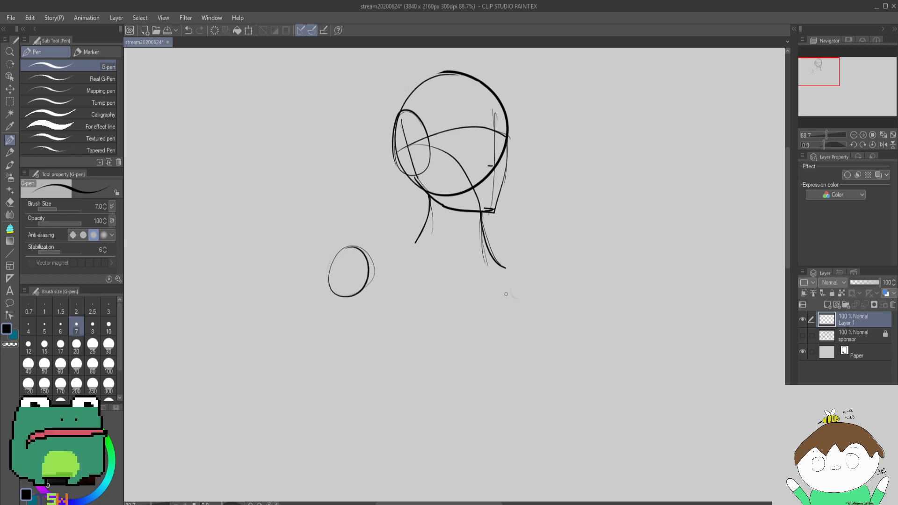
mouse_move(505, 294)
mouse_down()
mouse_move(511, 269)
mouse_move(533, 309)
mouse_move(545, 271)
mouse_up()
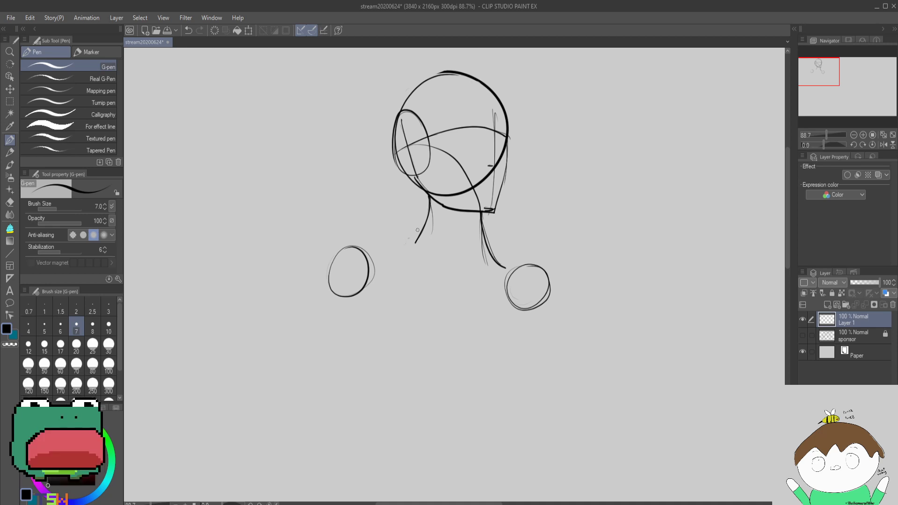
mouse_move(419, 230)
mouse_down()
mouse_move(357, 259)
mouse_move(397, 245)
mouse_up()
mouse_move(383, 252)
mouse_down()
mouse_move(335, 254)
mouse_move(332, 320)
mouse_up()
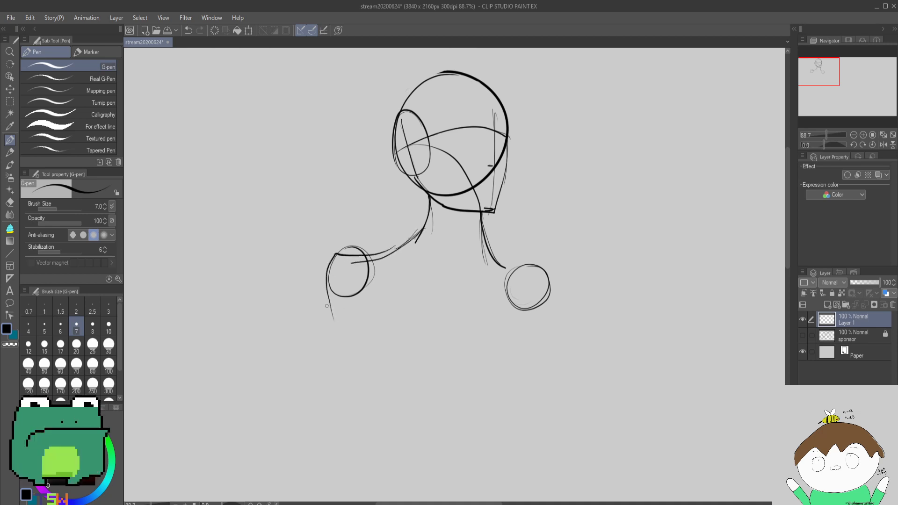
drag(326, 268, 353, 428)
drag(341, 372, 361, 450)
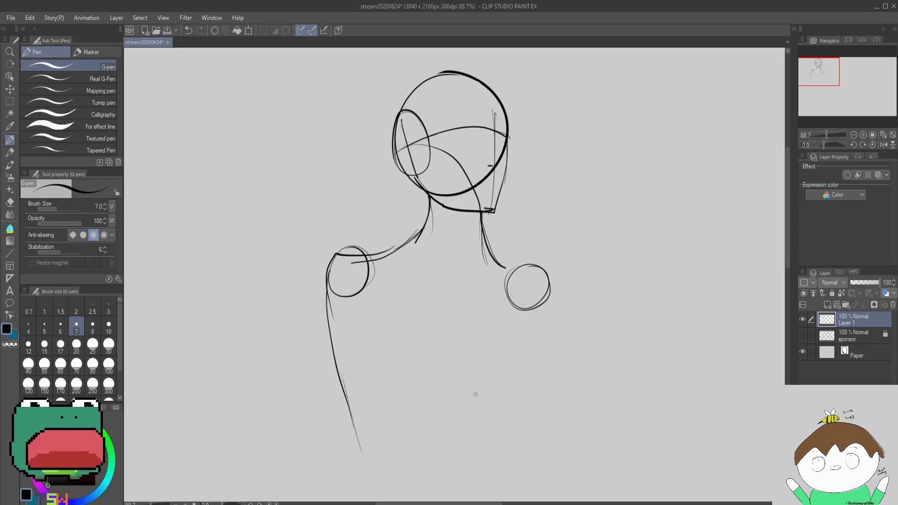
Draw the shoulder slope and outer upper-arm line on the side the face points to.
mouse_move(497, 262)
mouse_down()
mouse_move(544, 274)
mouse_move(549, 314)
mouse_up()
drag(546, 280, 536, 414)
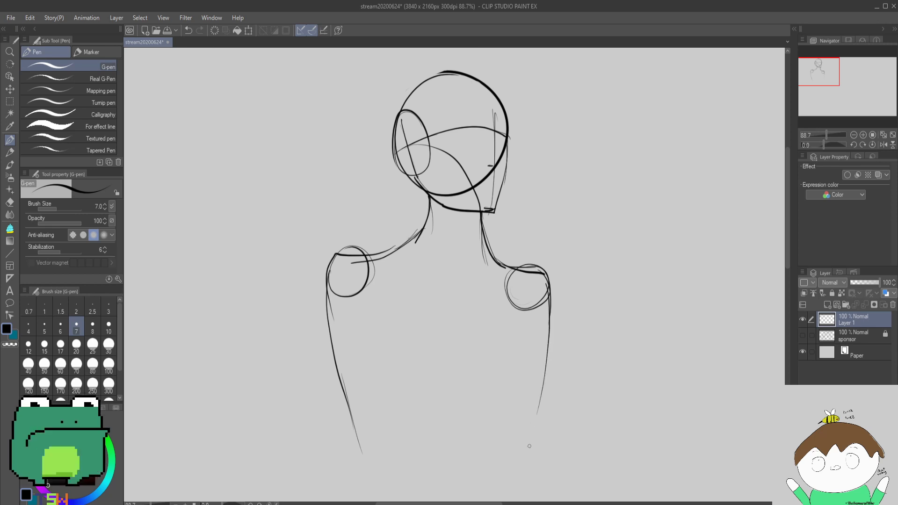
drag(546, 363, 531, 442)
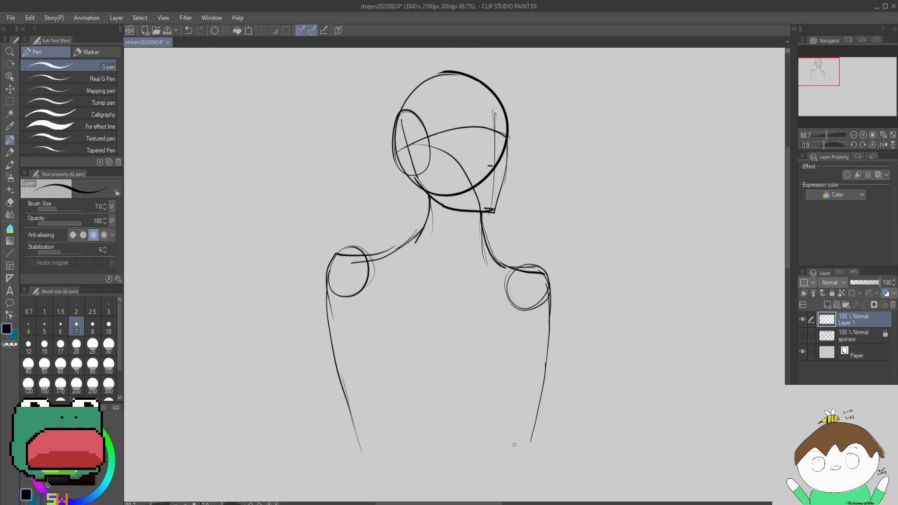
Sketch a raised forearm and an angular hand shape in front of the chest.
drag(369, 459, 393, 390)
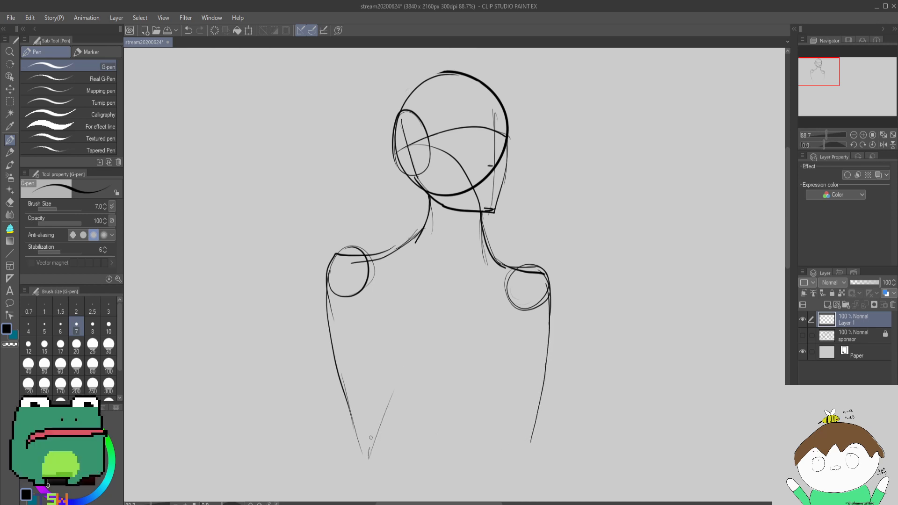
drag(371, 442, 438, 299)
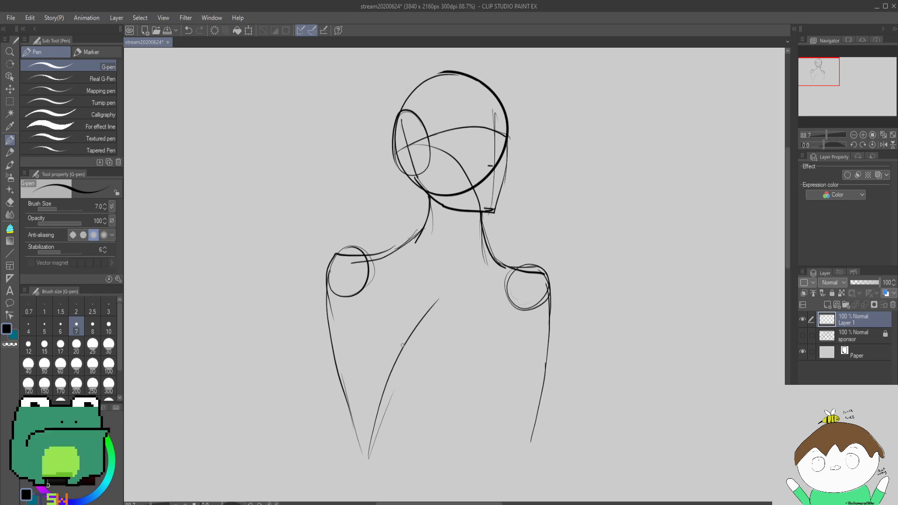
mouse_move(402, 345)
mouse_down()
mouse_move(434, 286)
mouse_move(442, 286)
mouse_move(451, 333)
mouse_move(421, 361)
mouse_up()
mouse_move(451, 333)
mouse_down()
mouse_move(418, 378)
mouse_move(415, 421)
mouse_up()
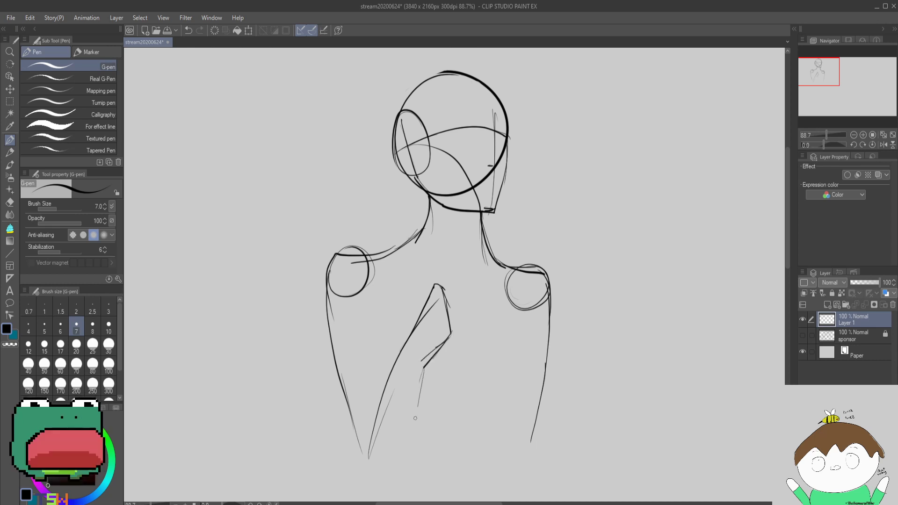
drag(425, 371, 404, 456)
Erase the raised forearm's rough edges and redraw both sides of the wrist and forearm as a slimmer shape.
mouse_move(397, 361)
mouse_down()
mouse_move(366, 451)
mouse_move(391, 393)
mouse_up()
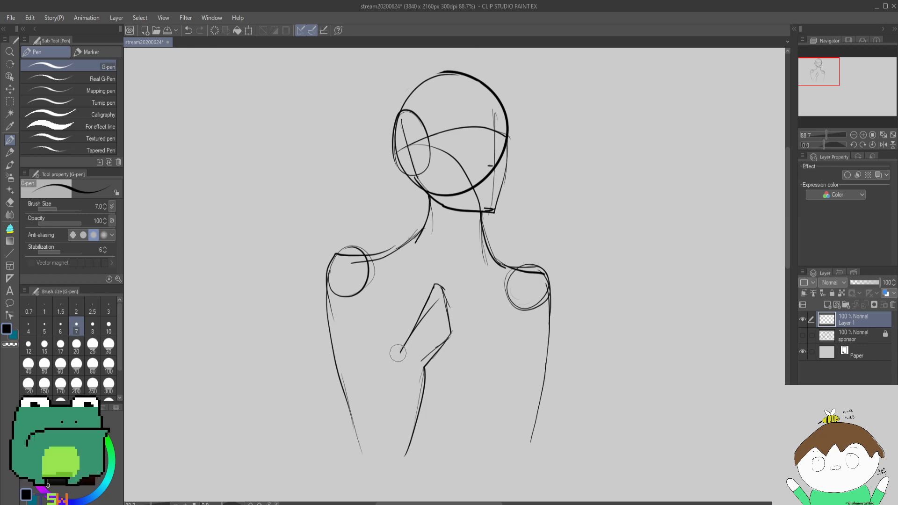
drag(397, 353, 396, 367)
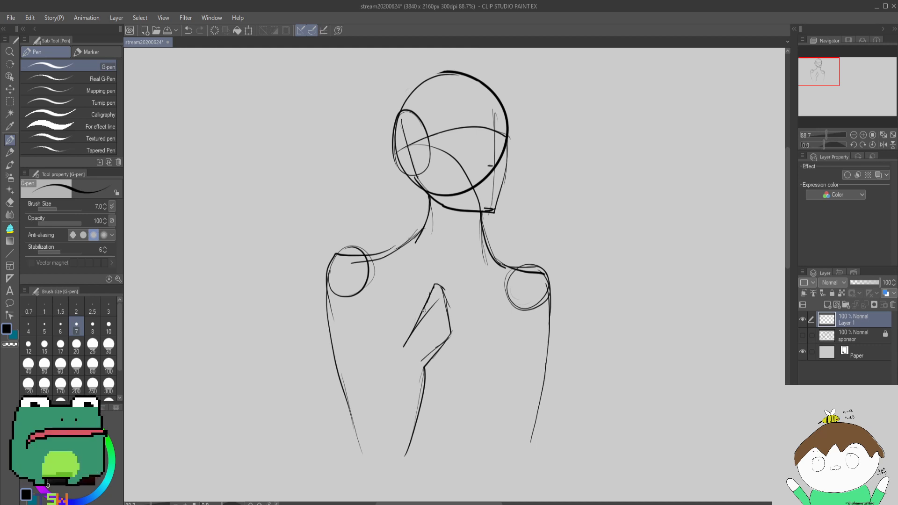
drag(425, 306, 381, 451)
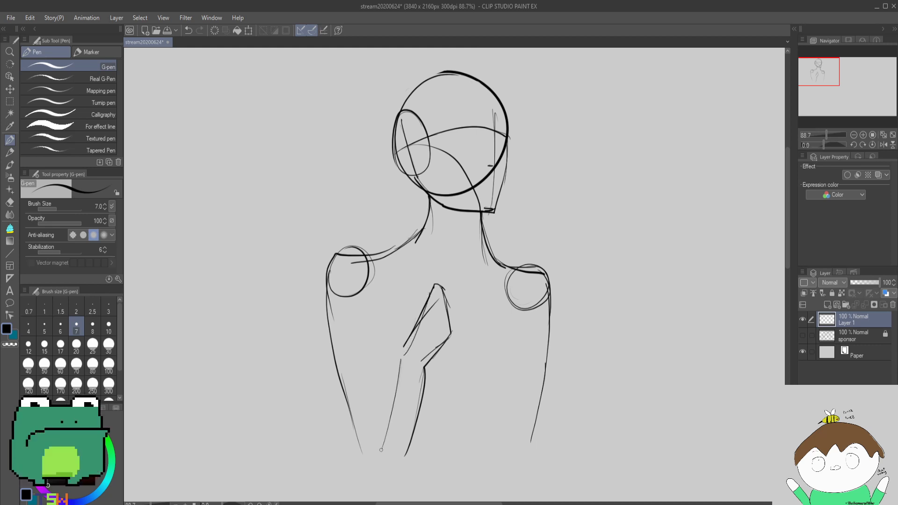
drag(388, 411, 379, 461)
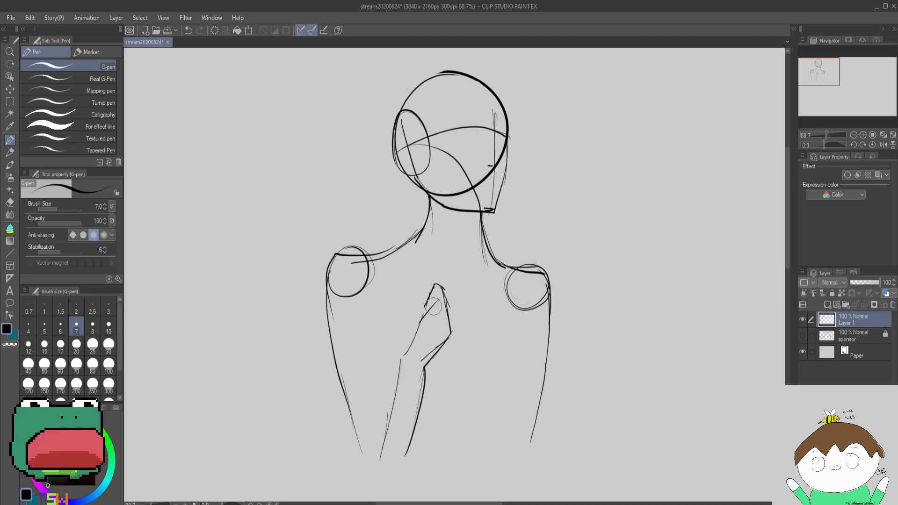
mouse_move(406, 447)
mouse_down()
mouse_move(423, 375)
mouse_move(437, 367)
mouse_move(447, 332)
mouse_move(434, 354)
mouse_move(443, 363)
mouse_move(449, 310)
mouse_move(410, 478)
mouse_up()
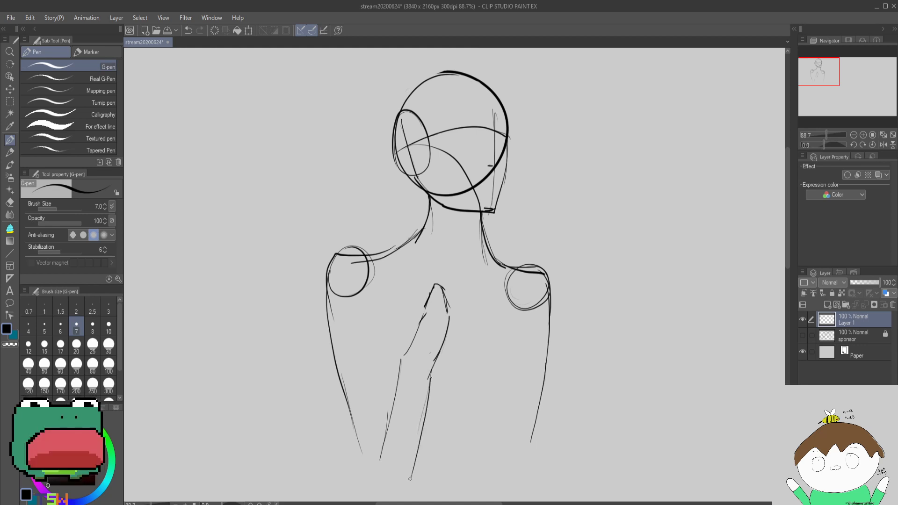
drag(424, 437, 418, 451)
Block in two angular finger segments extending from the raised hand toward the opposite shoulder, redrawing the first segment's lower edge.
mouse_move(434, 284)
mouse_down()
mouse_move(473, 262)
mouse_move(466, 264)
mouse_move(476, 303)
mouse_move(457, 313)
mouse_move(474, 302)
mouse_up()
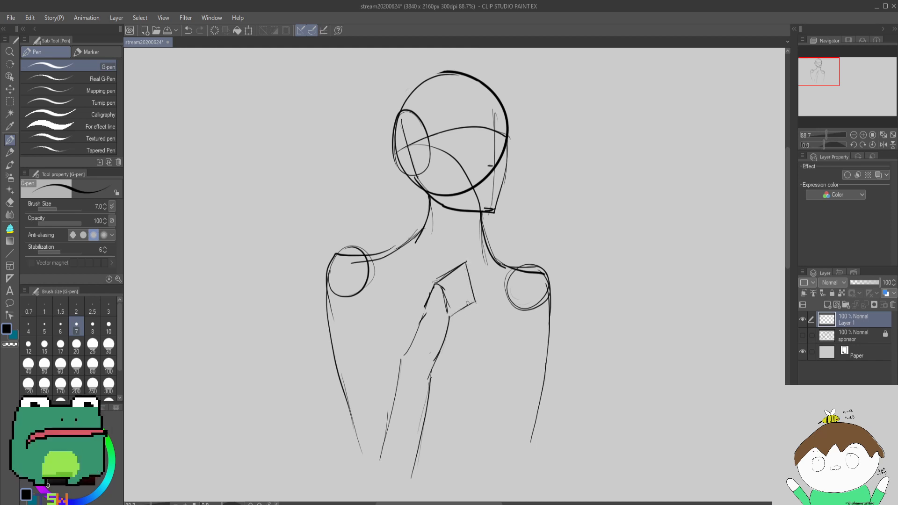
key(ctrl+z)
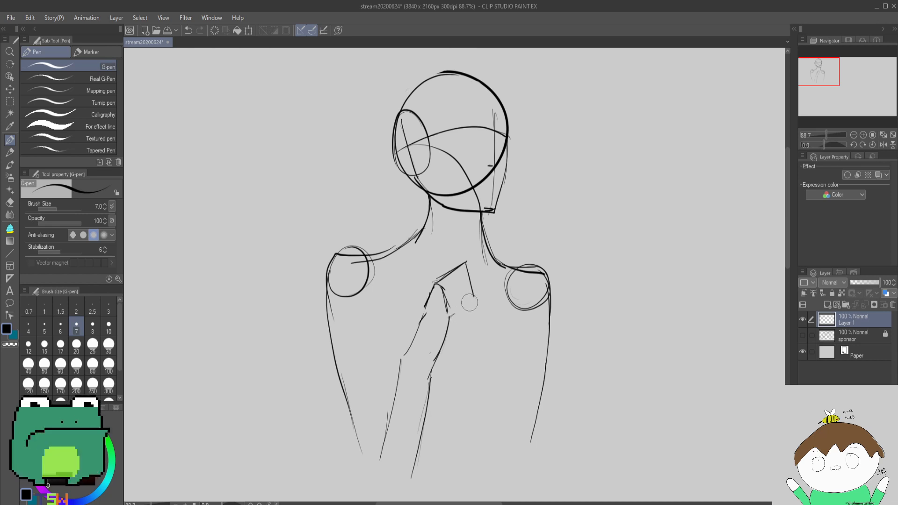
drag(450, 313, 474, 296)
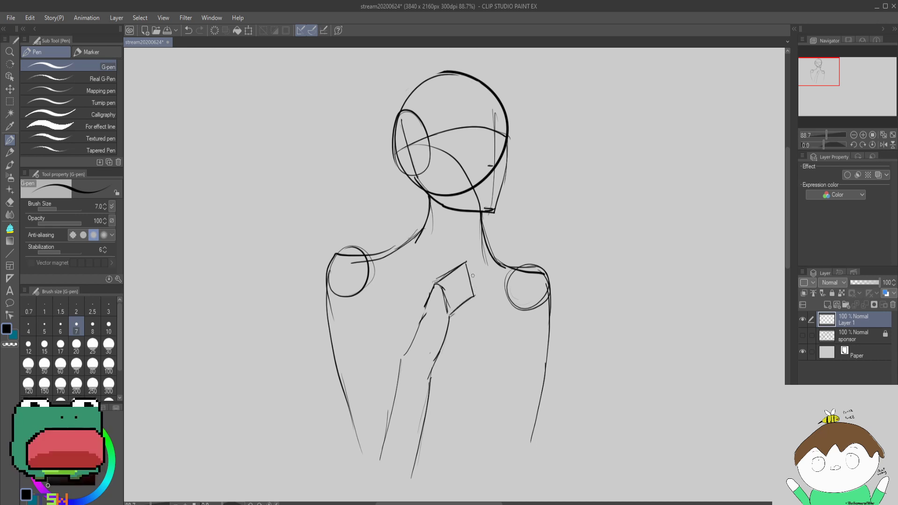
mouse_move(466, 263)
mouse_down()
mouse_move(490, 258)
mouse_move(477, 262)
mouse_move(492, 260)
mouse_move(490, 289)
mouse_up()
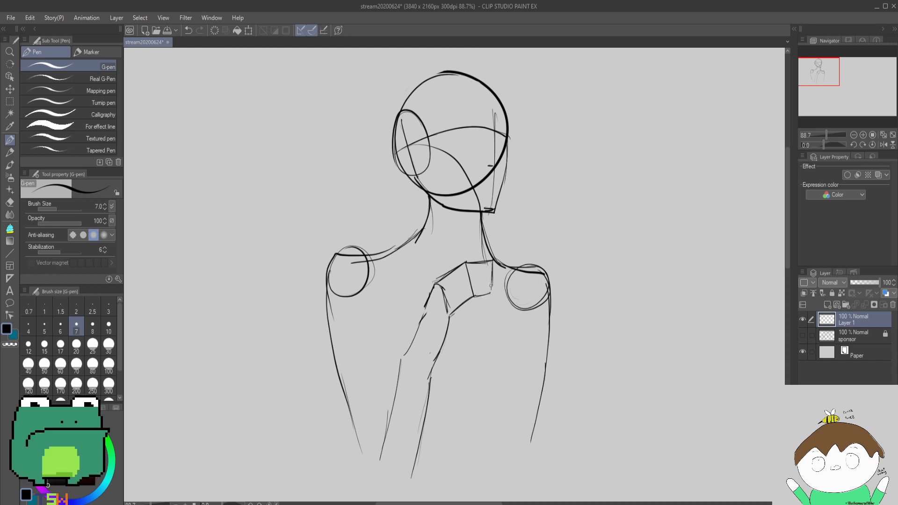
drag(492, 282, 491, 293)
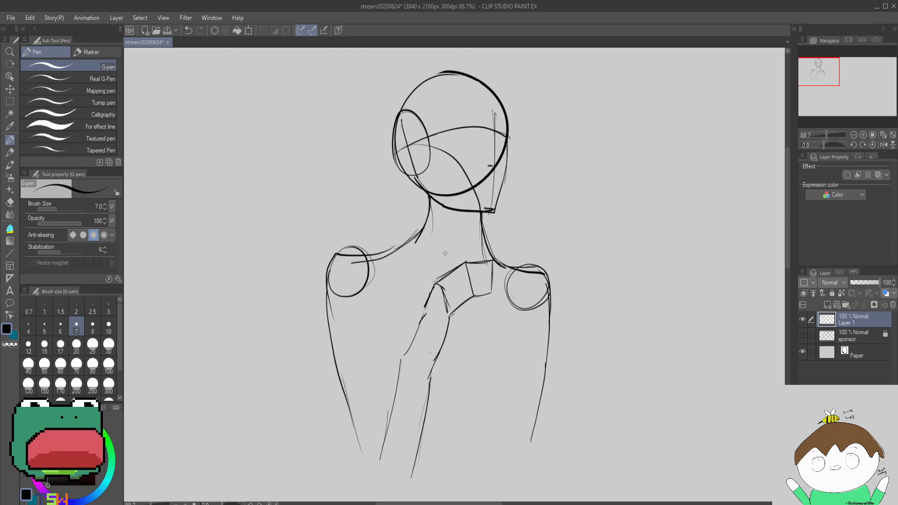
Draw a long, tapered index finger extending upward from the raised hand toward the chin.
drag(436, 283, 454, 249)
drag(435, 283, 460, 234)
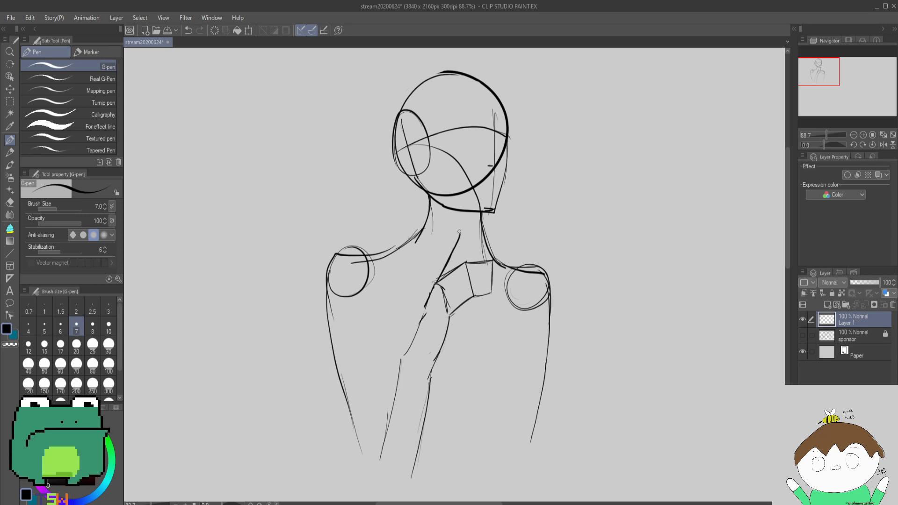
mouse_move(461, 235)
mouse_down()
mouse_move(463, 217)
mouse_move(454, 261)
mouse_up()
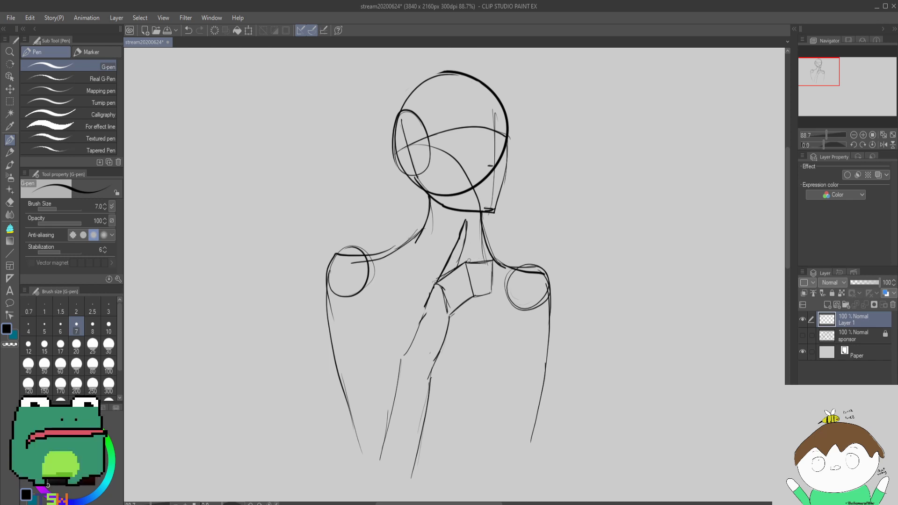
Rework the blocked-in finger segments as separate fingers reaching toward the far shoulder, and redraw the palm's lower edge.
mouse_move(465, 263)
mouse_down()
mouse_move(508, 247)
mouse_move(466, 272)
mouse_up()
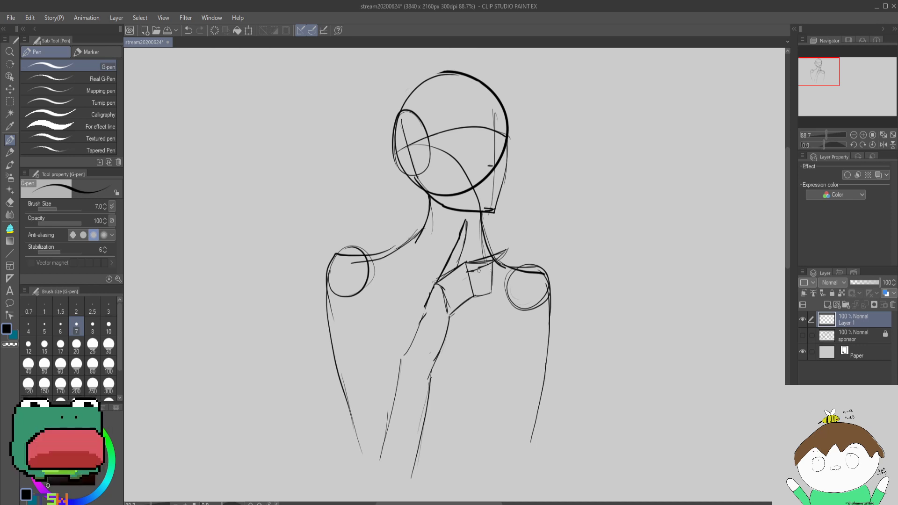
mouse_move(478, 270)
mouse_down()
mouse_move(514, 264)
mouse_move(471, 278)
mouse_move(497, 274)
mouse_up()
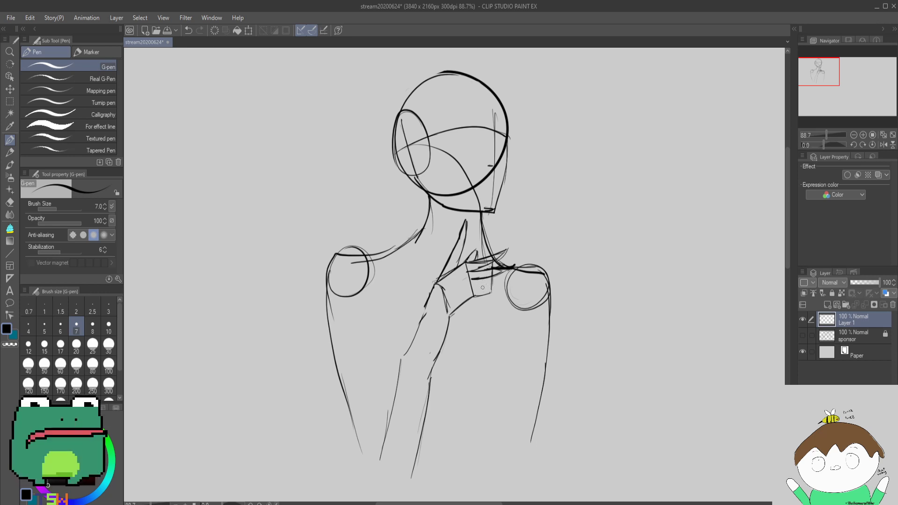
mouse_move(451, 313)
mouse_down()
mouse_move(504, 275)
mouse_move(486, 285)
mouse_up()
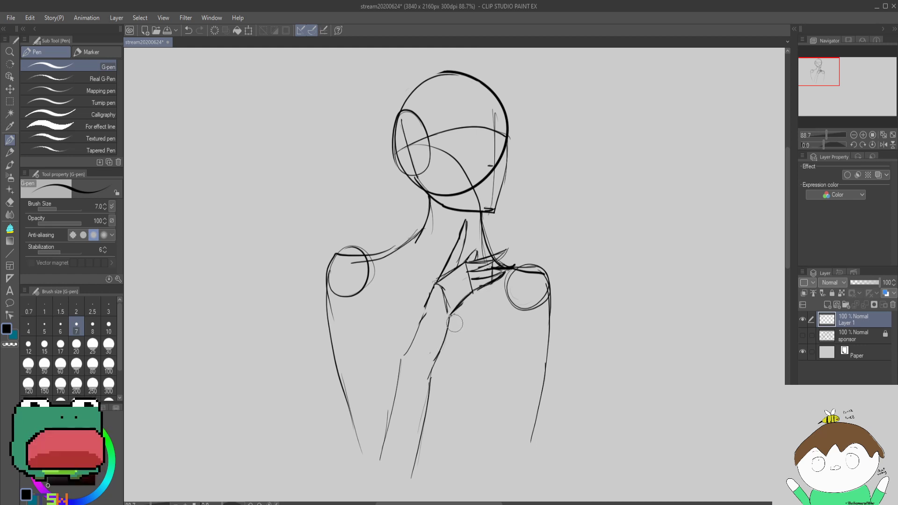
Erase the rough forearm edges and redraw both sides of the forearm as straighter lines running down from the wrist.
drag(417, 326, 393, 408)
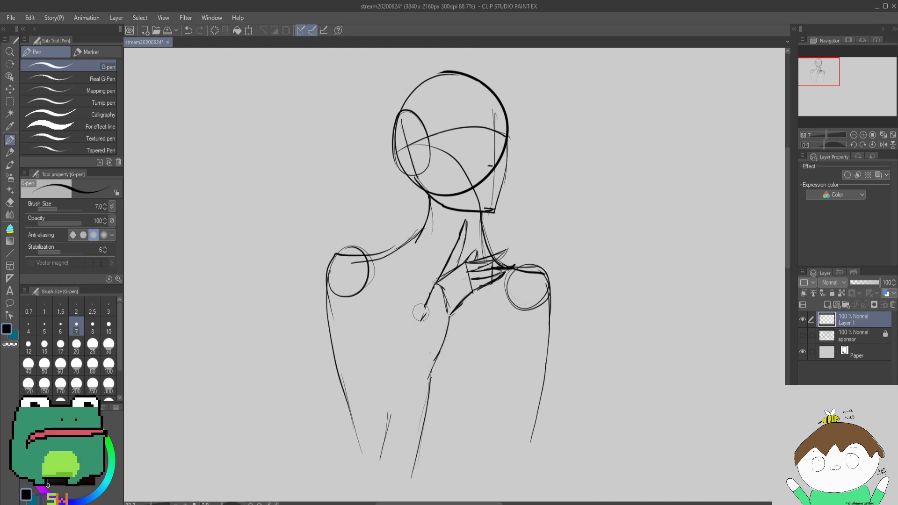
drag(431, 289, 407, 380)
drag(417, 327, 395, 409)
drag(410, 355, 391, 419)
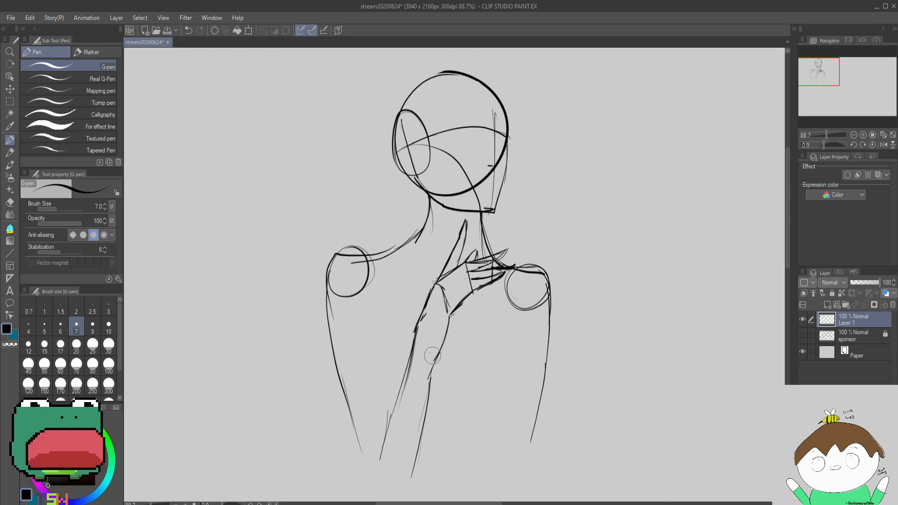
drag(432, 355, 413, 452)
mouse_move(444, 338)
mouse_down()
mouse_move(447, 326)
mouse_move(431, 356)
mouse_move(414, 463)
mouse_up()
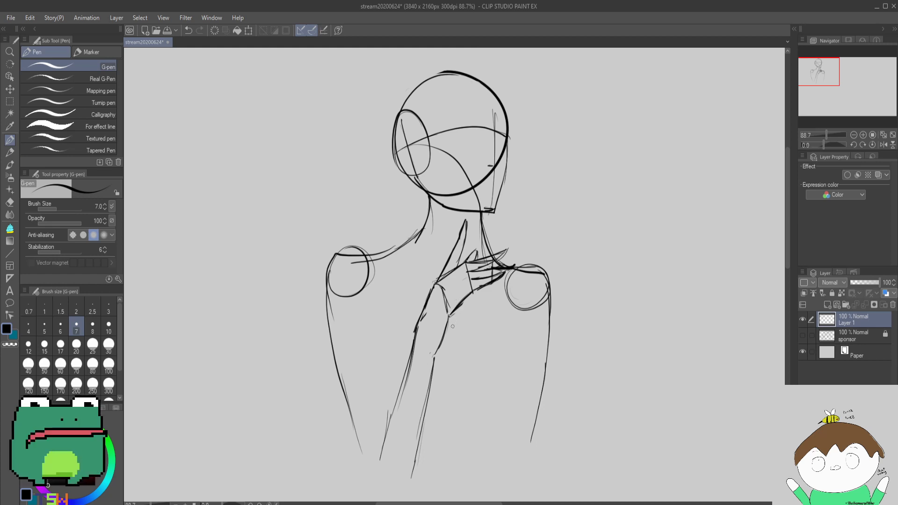
Sketch the bulging curved shape below the palm along the inner wrist of the raised arm.
drag(437, 354, 460, 311)
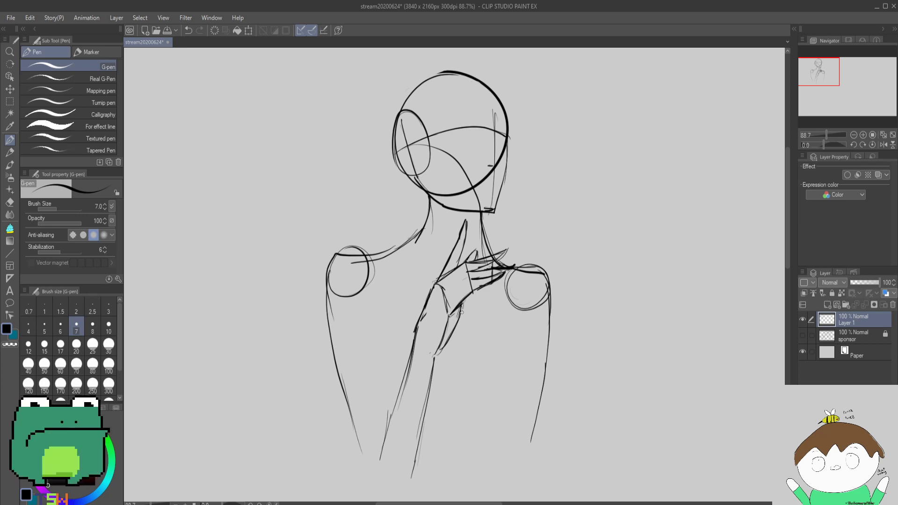
mouse_move(463, 300)
mouse_down()
mouse_move(460, 325)
mouse_move(439, 348)
mouse_move(454, 331)
mouse_up()
mouse_move(454, 331)
mouse_down()
mouse_move(462, 312)
mouse_move(446, 333)
mouse_move(462, 318)
mouse_move(462, 329)
mouse_move(444, 357)
mouse_move(446, 326)
mouse_move(436, 357)
mouse_up()
Erase the outer corner of the shoulder on the ear side and redraw it as a rounder contour.
drag(331, 256, 344, 247)
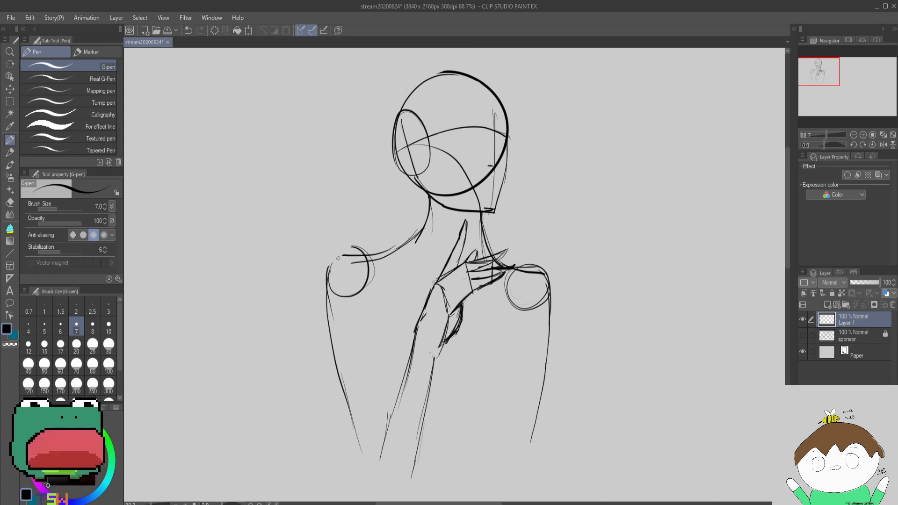
mouse_move(326, 282)
mouse_down()
mouse_move(349, 253)
mouse_move(340, 254)
mouse_move(387, 248)
mouse_up()
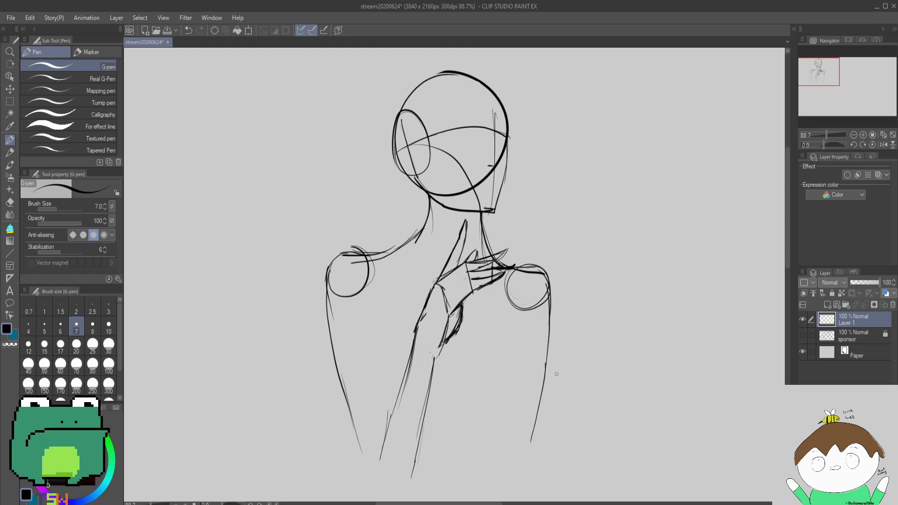
Refine the raised hand's wrist line and the curved shape beneath the palm.
drag(557, 375, 511, 367)
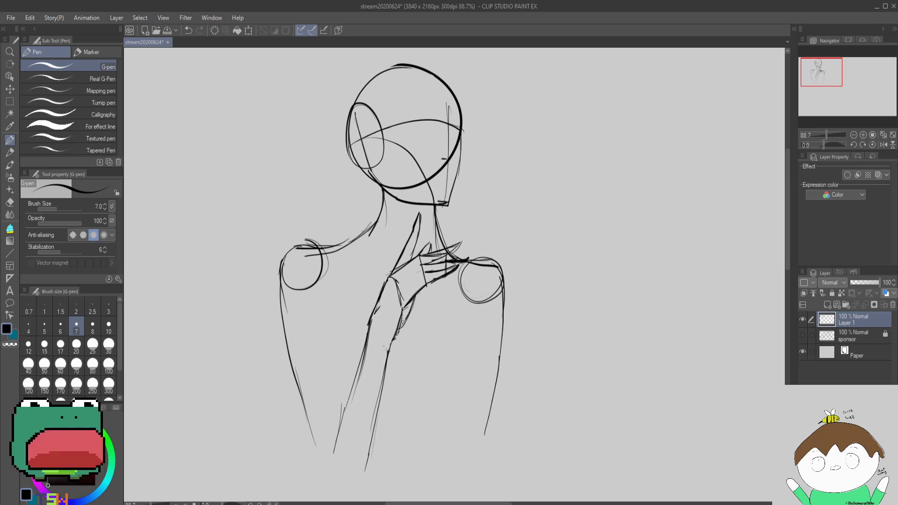
drag(403, 323, 397, 332)
drag(388, 276, 400, 306)
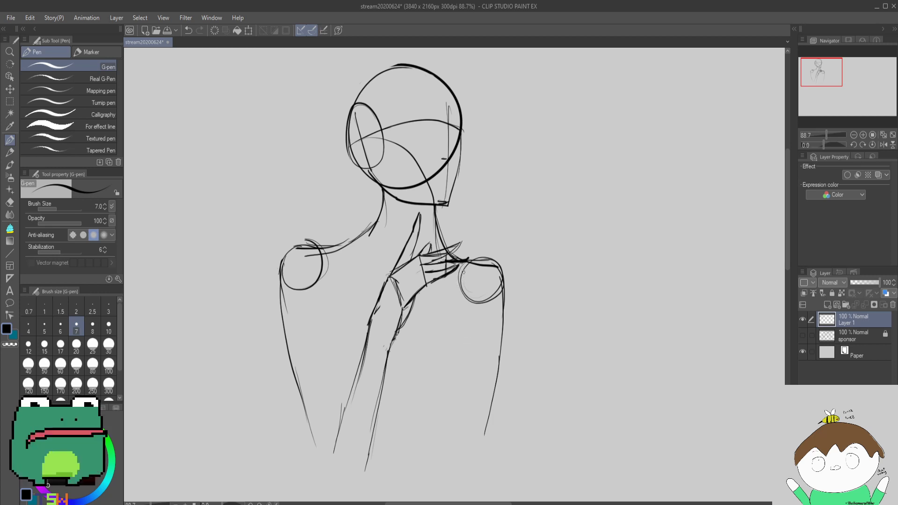
Draw vertical lines down from the inner side of both shoulders to mark where the arms meet the chest.
drag(464, 264, 462, 314)
drag(469, 267, 470, 318)
drag(469, 276, 464, 326)
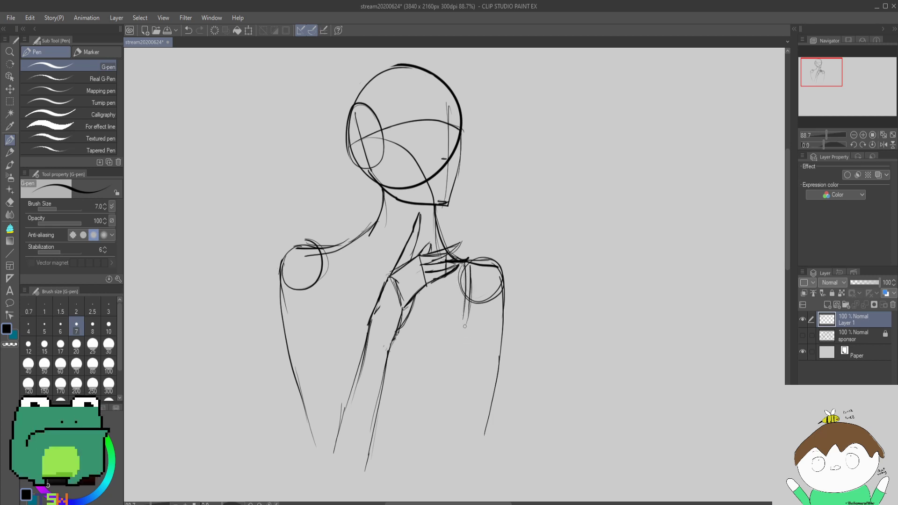
drag(322, 246, 333, 302)
mouse_move(329, 269)
mouse_down()
mouse_move(335, 316)
mouse_move(323, 367)
mouse_up()
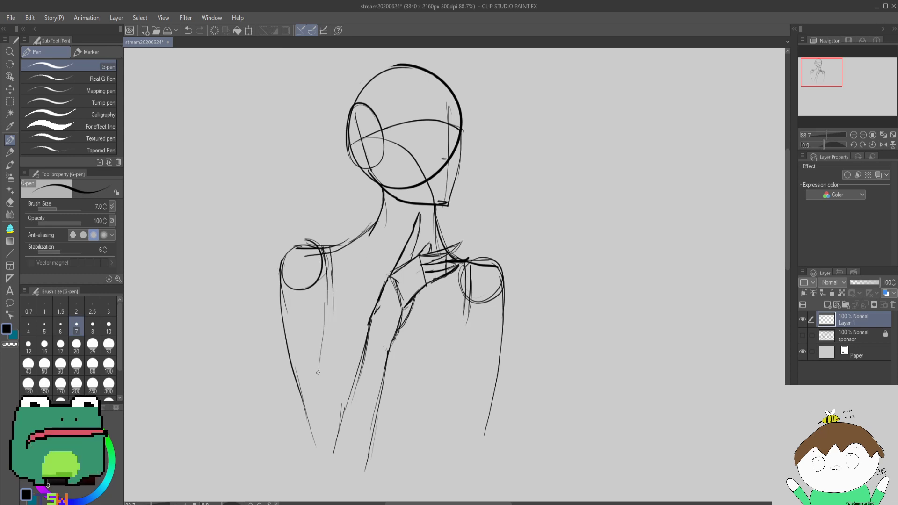
Sketch the torso with a horizontal chest line behind the forearm and side contours curving down toward the waist.
drag(327, 304, 327, 416)
mouse_move(335, 316)
mouse_down()
mouse_move(467, 315)
mouse_move(479, 327)
mouse_move(476, 413)
mouse_up()
drag(478, 346, 461, 451)
mouse_move(468, 317)
mouse_down()
mouse_move(478, 329)
mouse_move(470, 384)
mouse_up()
mouse_move(477, 334)
mouse_down()
mouse_move(450, 411)
mouse_move(453, 500)
mouse_up()
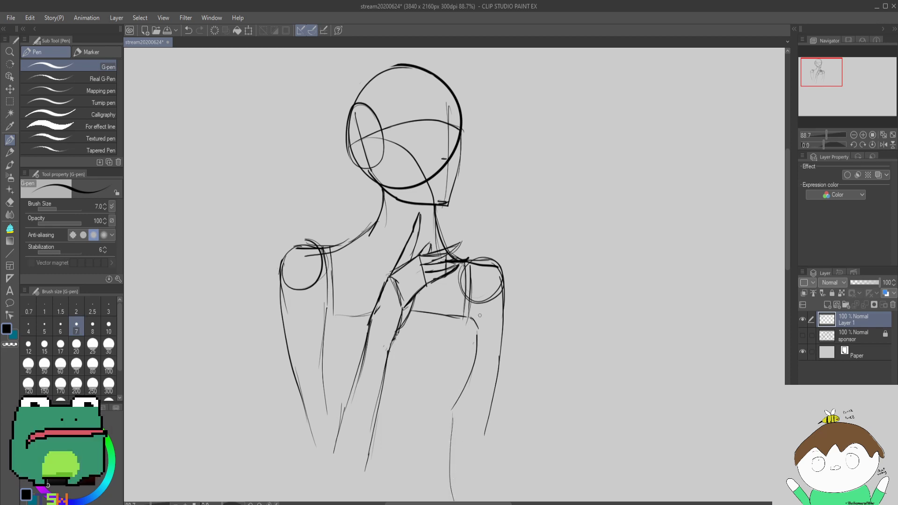
Draw the almond-shaped outline of the near eye just below the curved brow guideline on the head.
drag(482, 210, 512, 384)
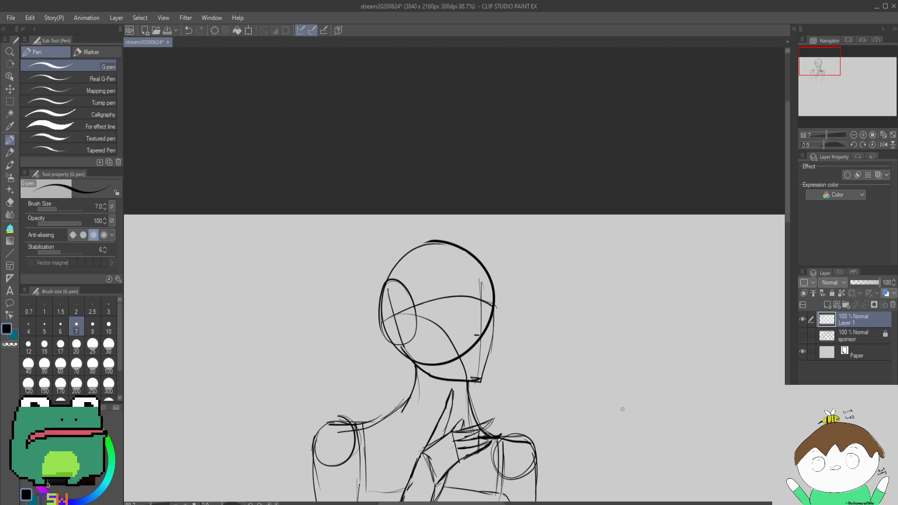
scroll(463, 342, up, 3)
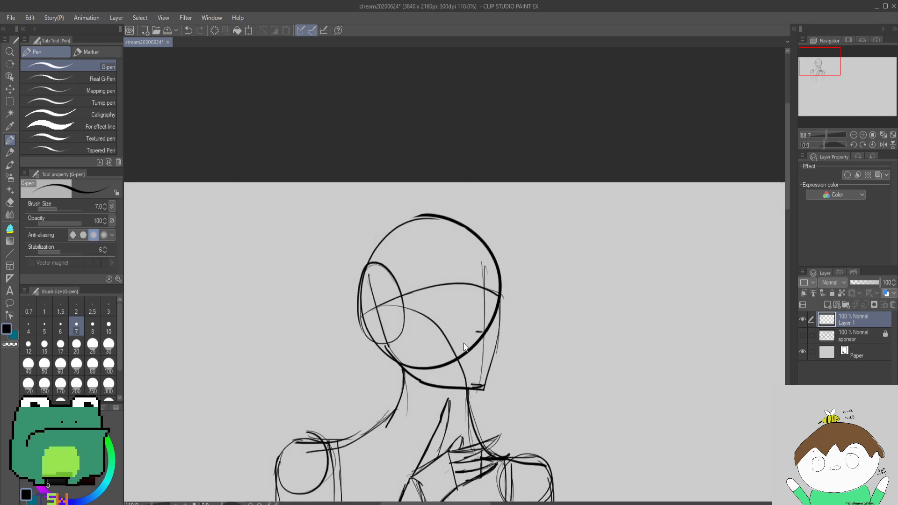
scroll(431, 312, up, 1)
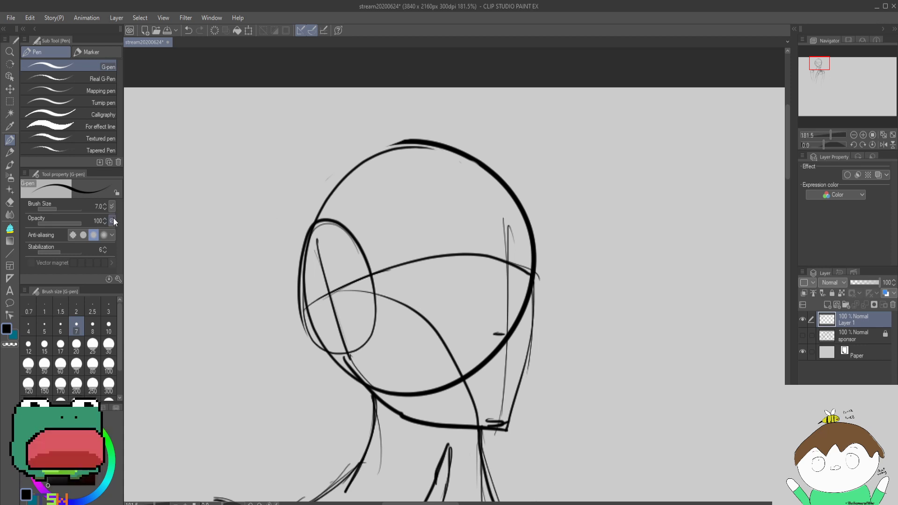
scroll(339, 265, up, 1)
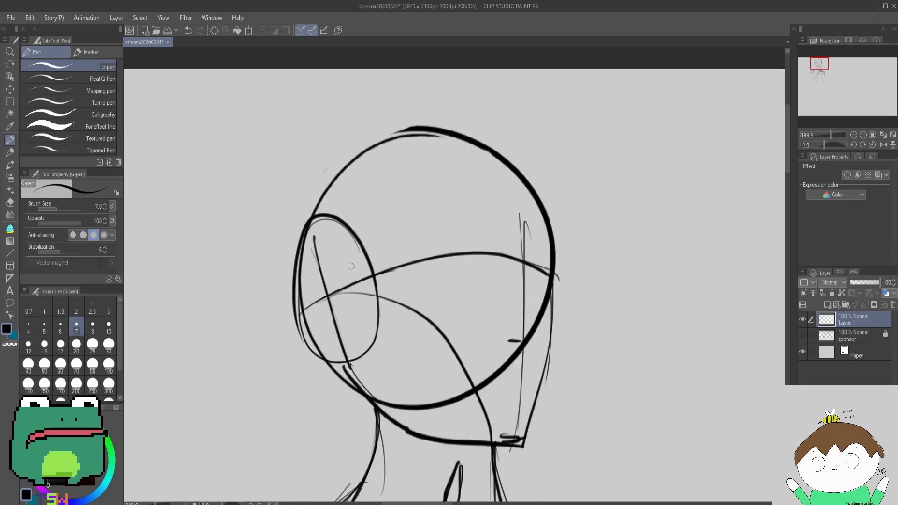
scroll(391, 264, down, 2)
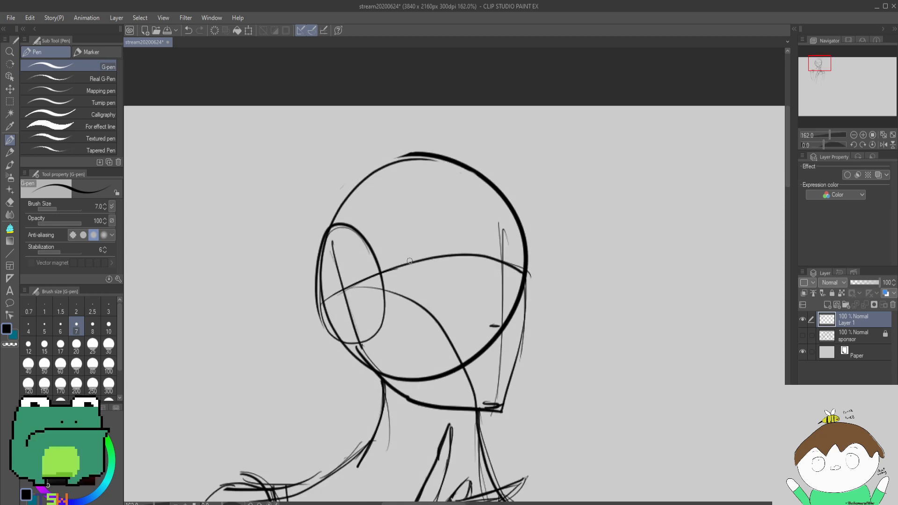
scroll(410, 261, up, 1)
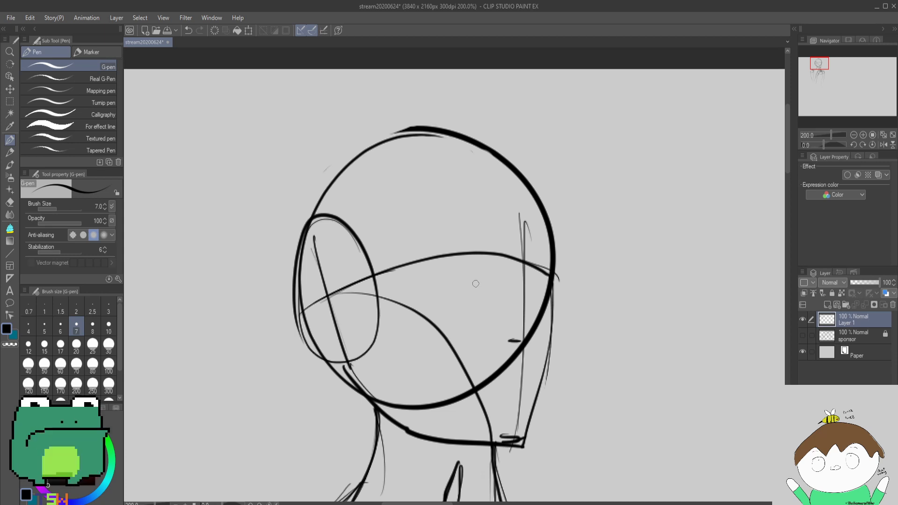
drag(455, 300, 495, 286)
key(ctrl+z)
key(ctrl+z)
key(ctrl+z)
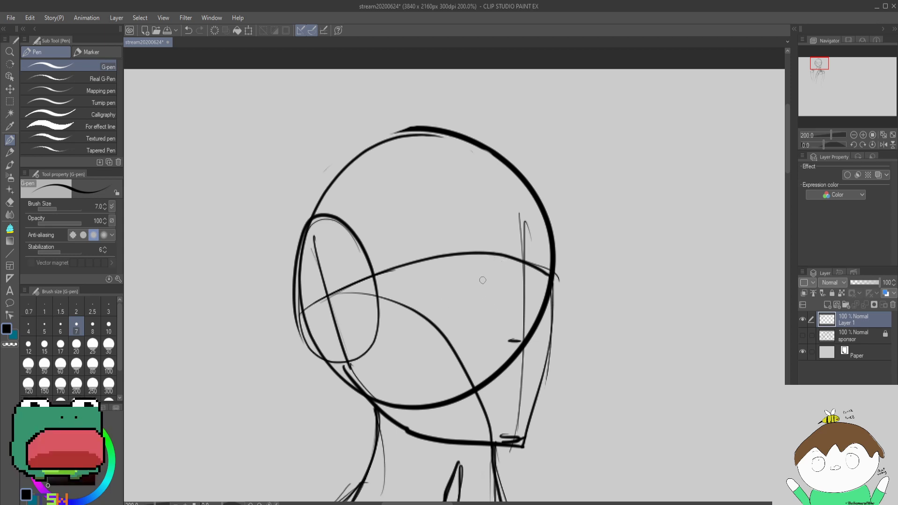
mouse_move(460, 294)
mouse_down()
mouse_move(495, 281)
mouse_move(510, 294)
mouse_up()
mouse_move(454, 302)
mouse_down()
mouse_move(506, 295)
mouse_move(454, 300)
mouse_move(503, 295)
mouse_up()
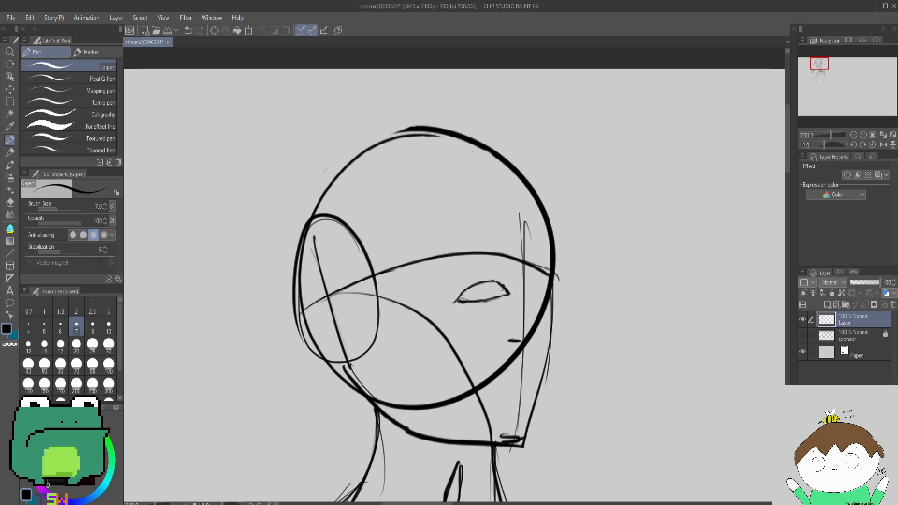
drag(493, 281, 506, 295)
Draw the nose bridge and tip along the face's center line, and sketch the partly visible far eye.
mouse_move(526, 284)
mouse_down()
mouse_move(527, 307)
mouse_move(543, 335)
mouse_move(520, 360)
mouse_up()
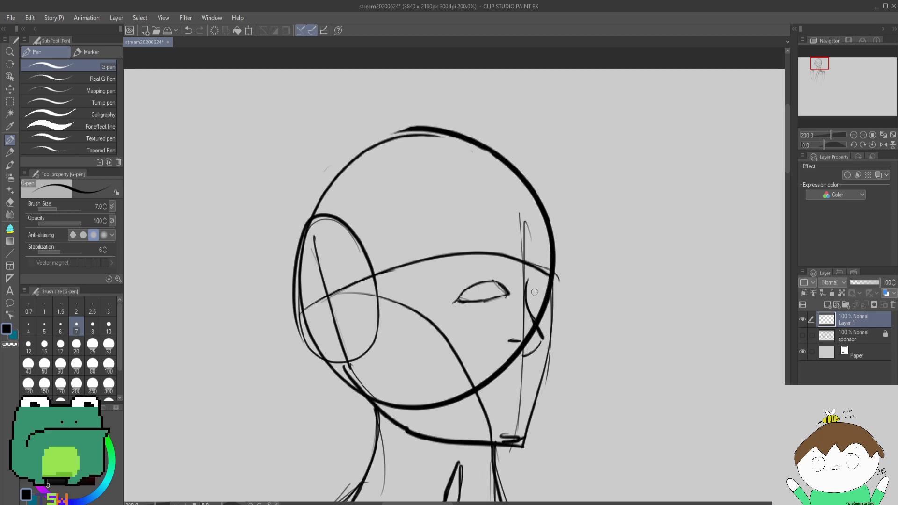
mouse_move(534, 293)
mouse_down()
mouse_move(550, 287)
mouse_move(554, 298)
mouse_up()
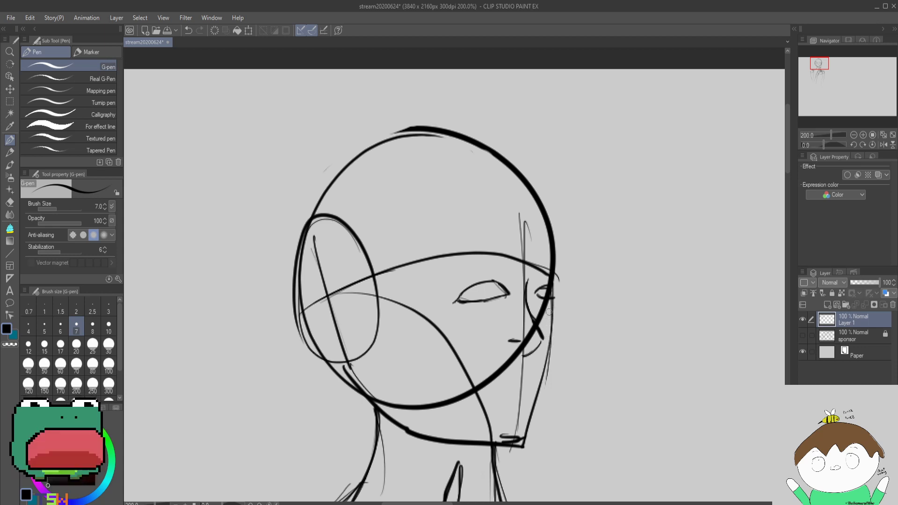
Reshape the far side of the face with a fuller cheek contour tapering into a rounder jaw and chin.
mouse_move(556, 284)
mouse_down()
mouse_move(556, 339)
mouse_move(537, 394)
mouse_up()
mouse_move(553, 348)
mouse_down()
mouse_move(517, 461)
mouse_move(541, 396)
mouse_up()
drag(518, 433, 540, 397)
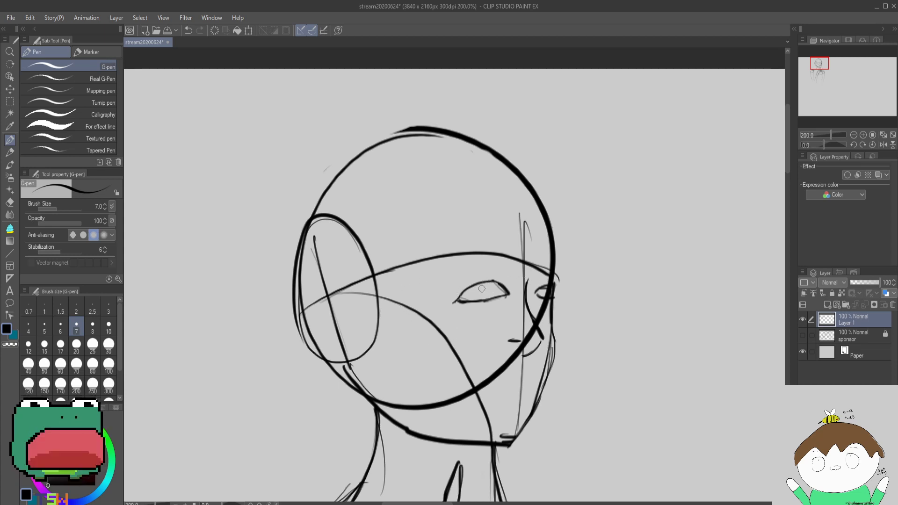
Detail the eyes with upper-lid lines and dark irises, and outline arched eyebrows above them.
drag(462, 297, 486, 284)
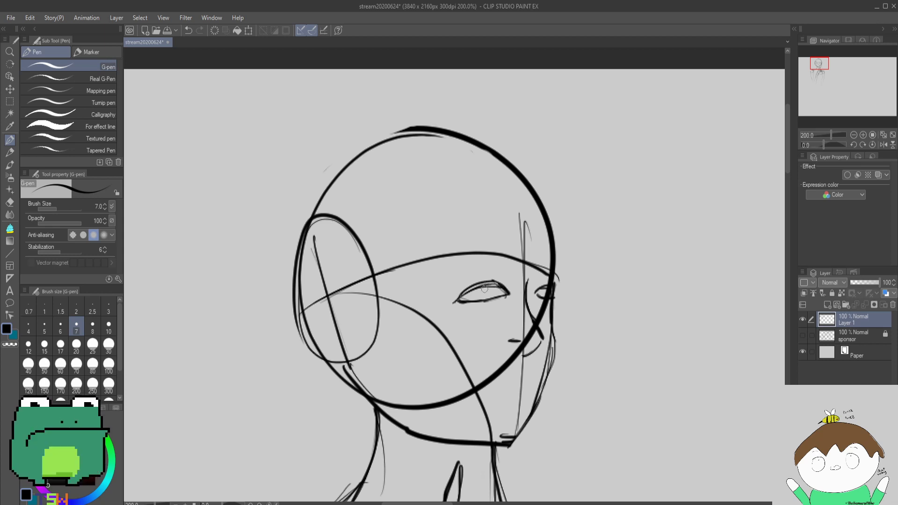
drag(484, 289, 498, 290)
drag(548, 288, 551, 295)
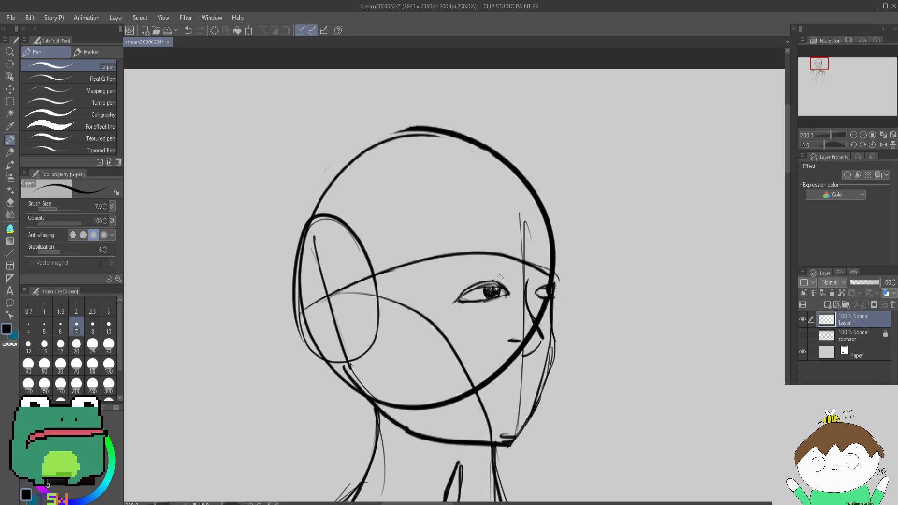
mouse_move(477, 288)
mouse_down()
mouse_move(454, 302)
mouse_move(499, 281)
mouse_move(473, 265)
mouse_move(512, 276)
mouse_up()
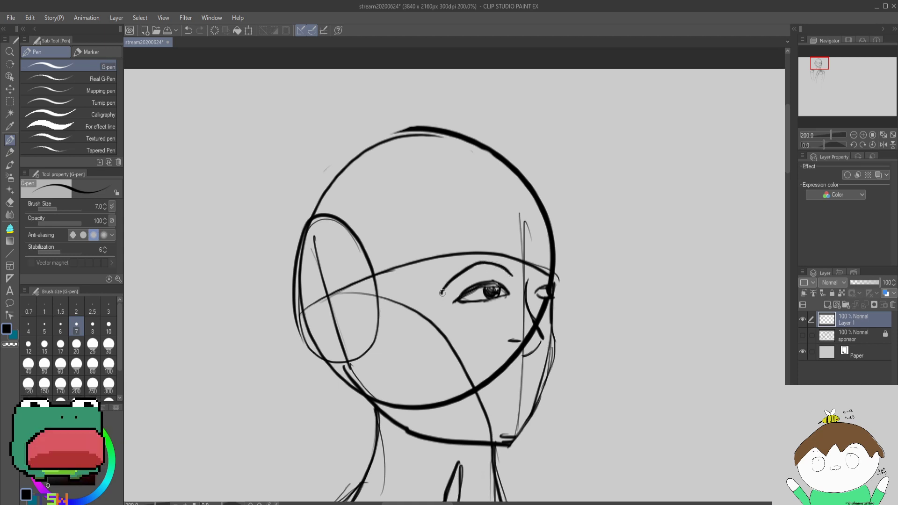
mouse_move(442, 294)
mouse_down()
mouse_move(490, 274)
mouse_move(516, 282)
mouse_up()
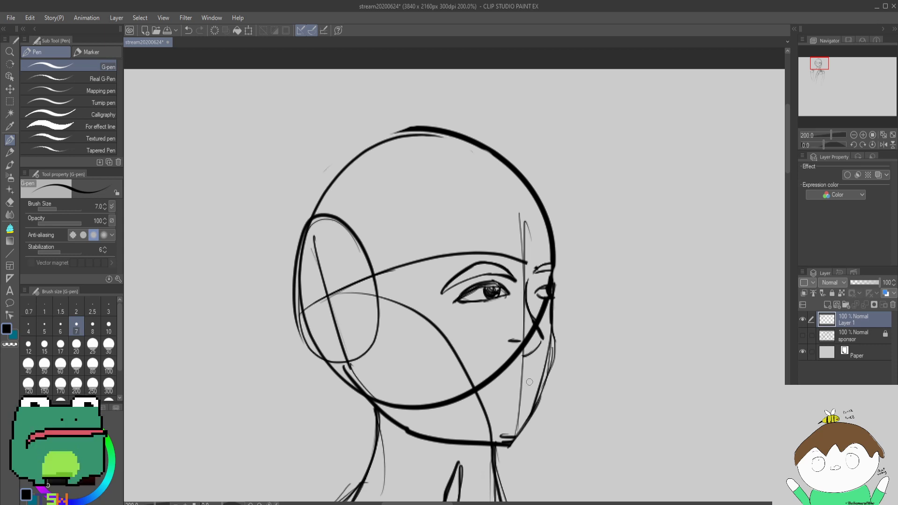
Erase the construction lines crossing the face and redraw the cheek contour and near eyebrow where they were cut.
mouse_move(502, 369)
mouse_down()
mouse_move(544, 307)
mouse_move(536, 321)
mouse_move(548, 317)
mouse_move(544, 367)
mouse_move(548, 348)
mouse_move(531, 404)
mouse_move(547, 349)
mouse_up()
drag(552, 318, 539, 403)
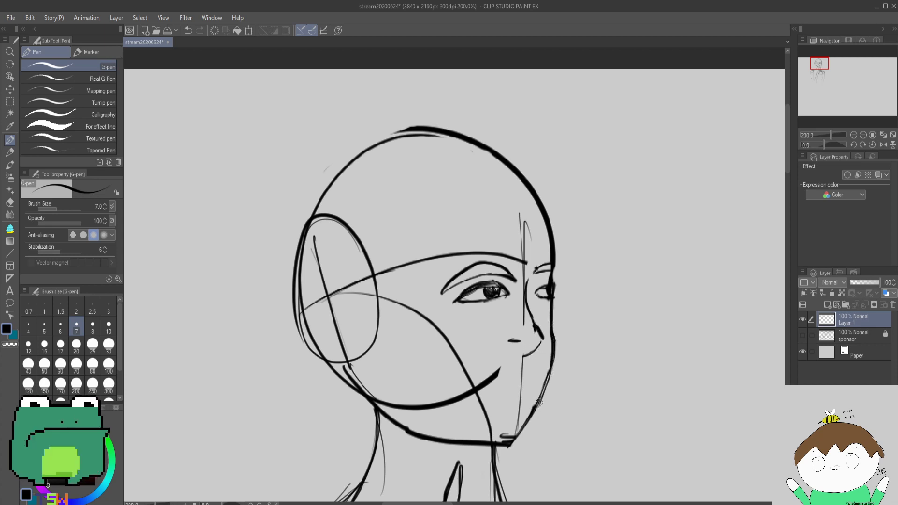
mouse_move(523, 365)
mouse_down()
mouse_move(507, 429)
mouse_move(509, 421)
mouse_up()
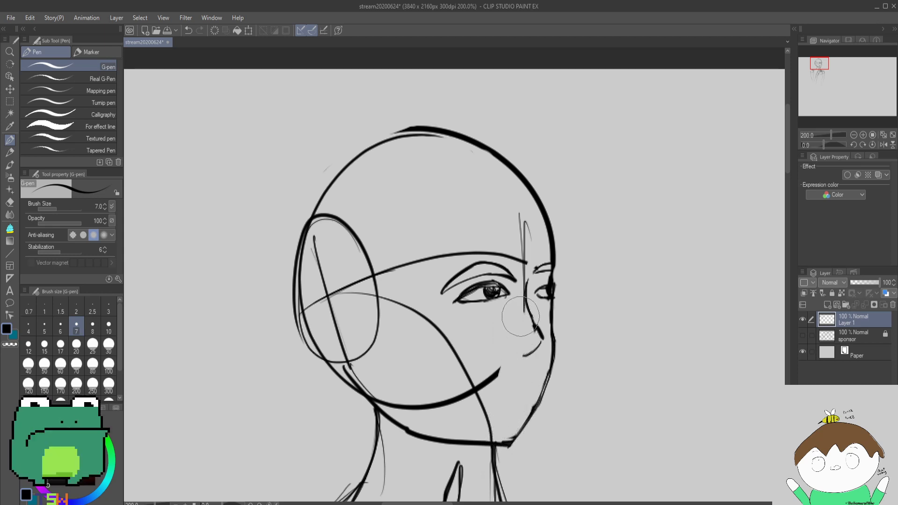
mouse_move(519, 303)
mouse_down()
mouse_move(517, 222)
mouse_move(516, 296)
mouse_move(516, 251)
mouse_move(501, 245)
mouse_move(403, 268)
mouse_up()
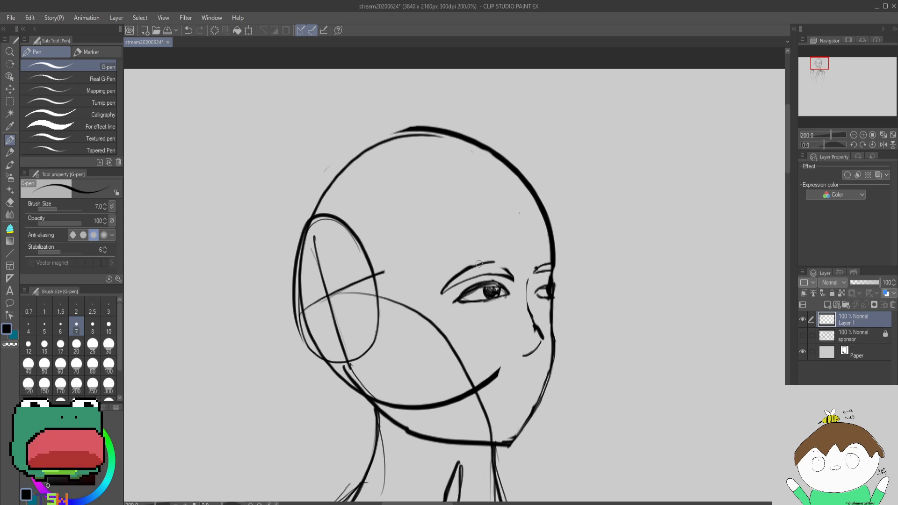
drag(513, 279, 486, 265)
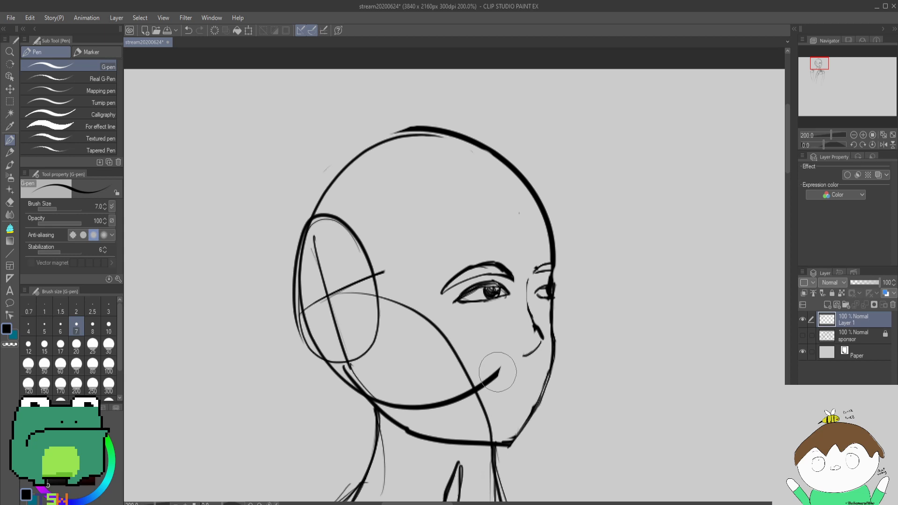
Clear the construction lines beside the mouth area and draw full, darkened lips with a parting line below the nose.
mouse_move(497, 372)
mouse_down()
mouse_move(462, 378)
mouse_move(519, 374)
mouse_up()
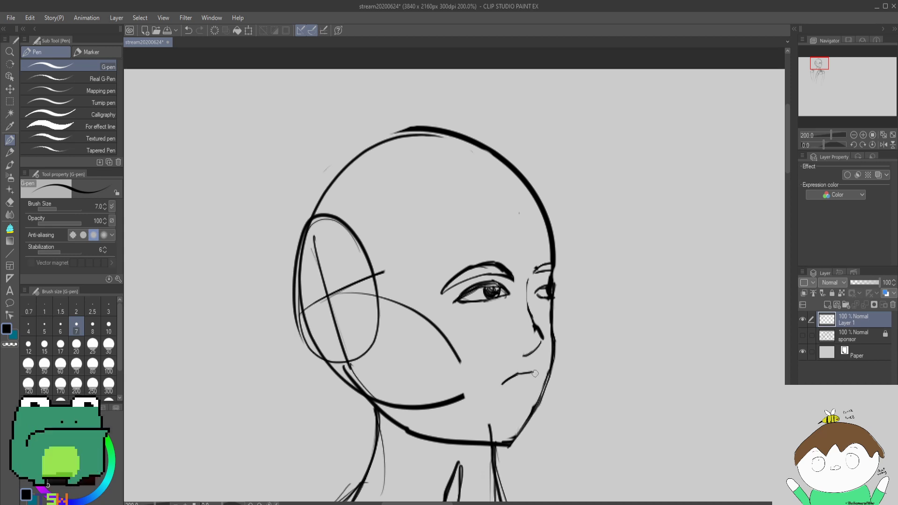
mouse_move(533, 373)
mouse_down()
mouse_move(541, 380)
mouse_move(523, 390)
mouse_move(507, 386)
mouse_move(536, 382)
mouse_up()
drag(504, 384, 533, 385)
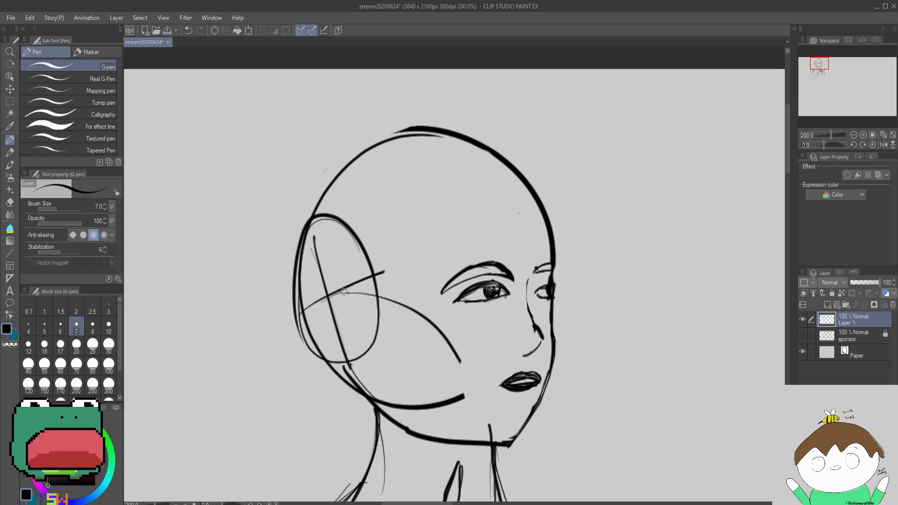
Draw the near ear inside the side-of-head oval, with its outer rim, inner folds and light shading.
mouse_move(344, 291)
mouse_down()
mouse_move(362, 354)
mouse_move(334, 330)
mouse_up()
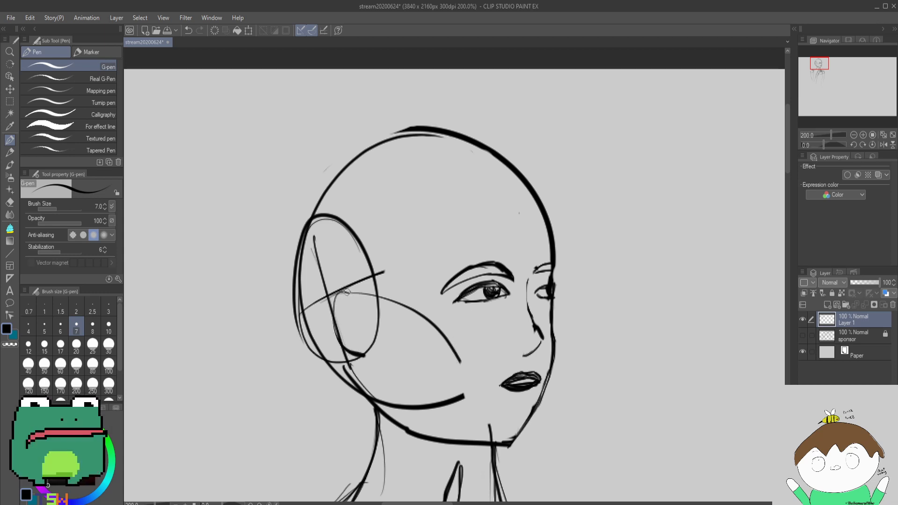
mouse_move(347, 293)
mouse_down()
mouse_move(358, 303)
mouse_move(347, 291)
mouse_move(359, 330)
mouse_move(341, 325)
mouse_move(350, 300)
mouse_up()
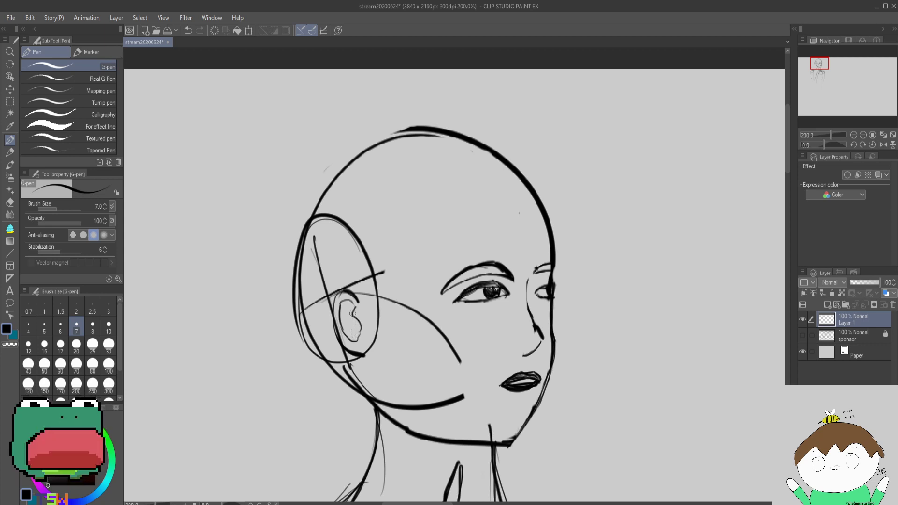
mouse_move(348, 313)
mouse_down()
mouse_move(350, 325)
mouse_move(356, 318)
mouse_up()
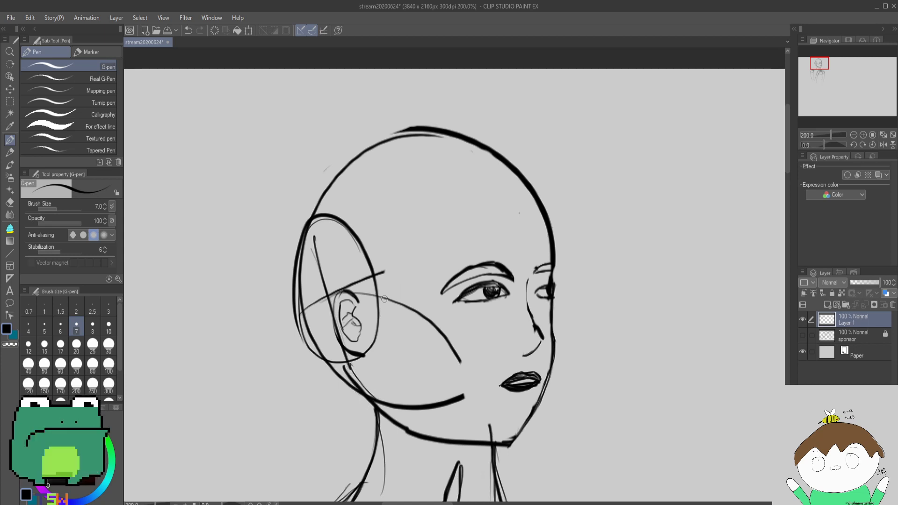
mouse_move(345, 327)
mouse_down()
mouse_move(356, 338)
mouse_move(349, 334)
mouse_up()
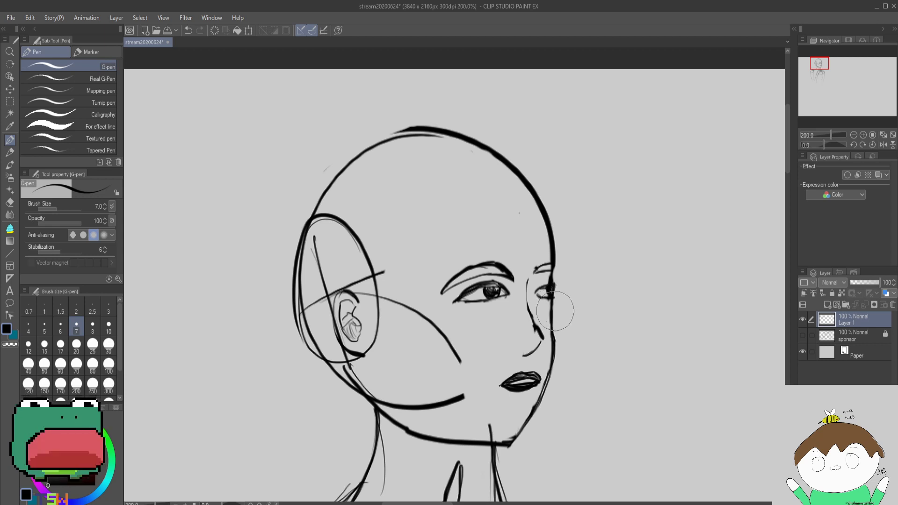
Replace the thick far cheek contour below the far eye with a thinner line, and shade the underside of the nose.
drag(554, 307, 554, 335)
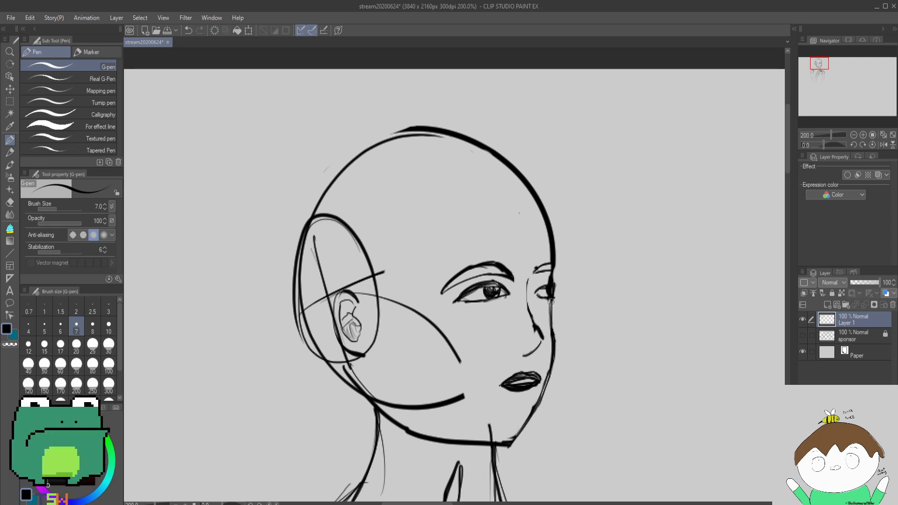
drag(551, 302, 555, 336)
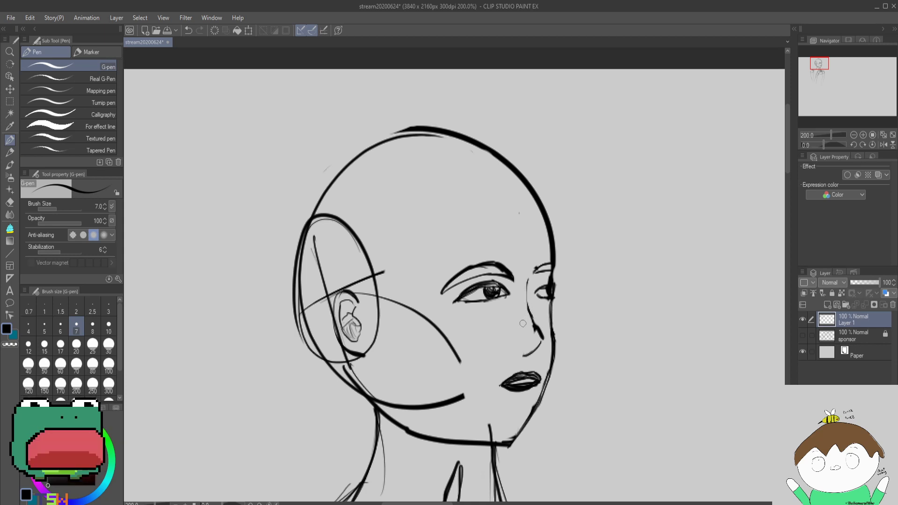
drag(522, 347, 541, 344)
Erase the leftover construction curves across the cheek, jaw and side oval, and repair the ear outline where it was cut.
mouse_move(444, 330)
mouse_down()
mouse_move(432, 314)
mouse_move(451, 385)
mouse_up()
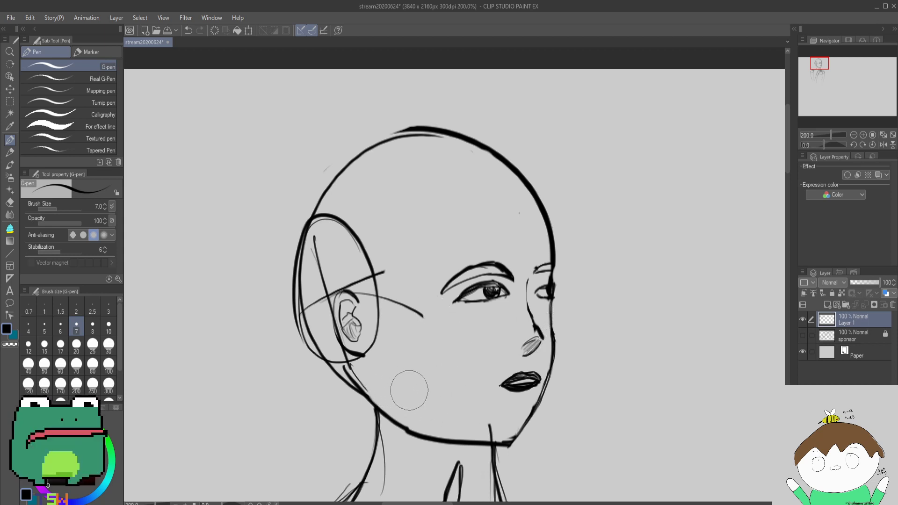
mouse_move(413, 343)
mouse_down()
mouse_move(418, 322)
mouse_move(377, 304)
mouse_move(379, 360)
mouse_move(358, 372)
mouse_move(345, 365)
mouse_move(367, 379)
mouse_move(343, 359)
mouse_move(377, 376)
mouse_up()
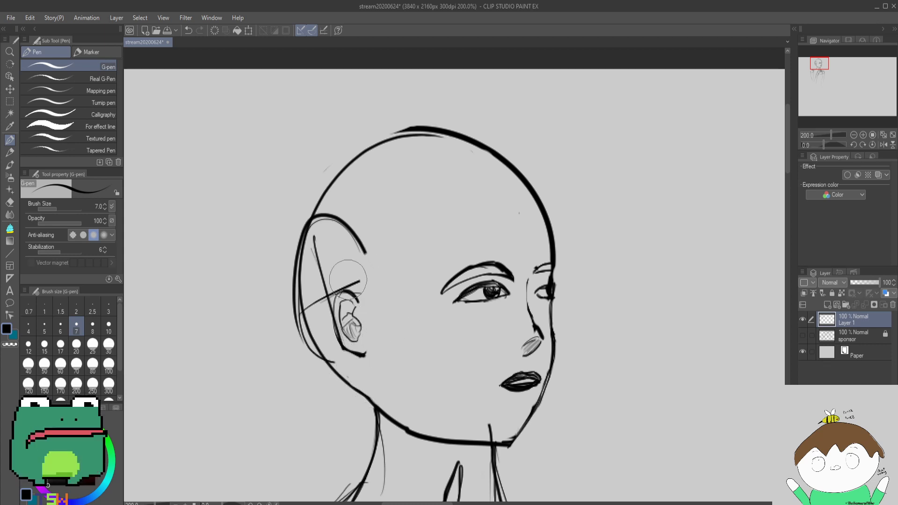
mouse_move(348, 279)
mouse_down()
mouse_move(323, 264)
mouse_move(323, 304)
mouse_move(334, 281)
mouse_move(354, 281)
mouse_up()
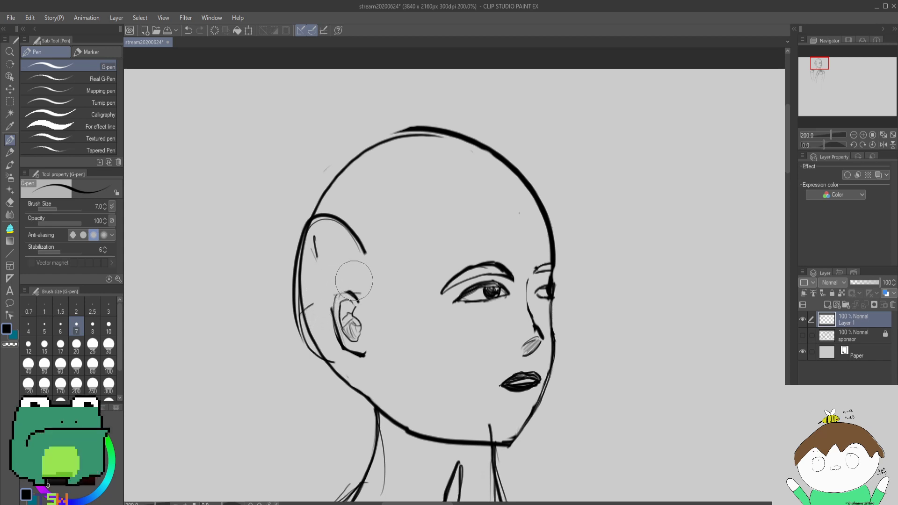
mouse_move(333, 314)
mouse_down()
mouse_move(341, 291)
mouse_move(356, 295)
mouse_up()
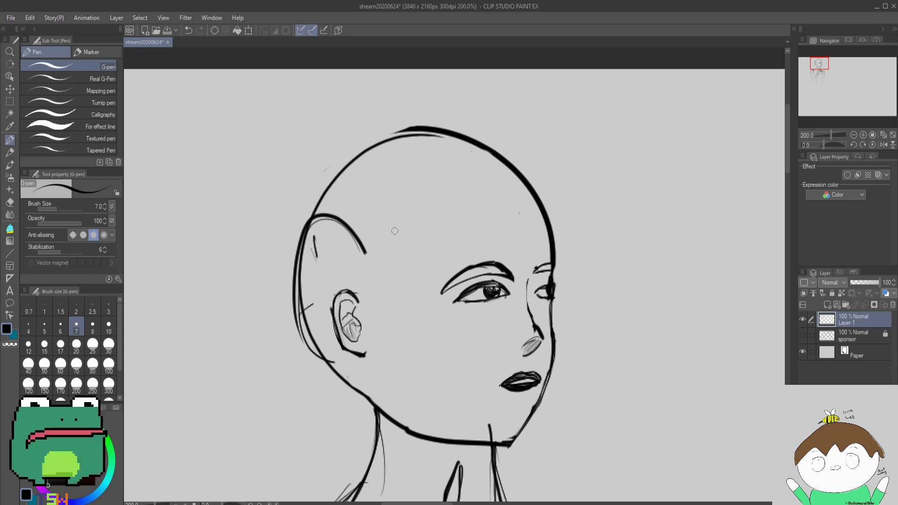
Sketch light curved strokes down the side of the face from the temple past the cheek to the jaw.
drag(386, 227, 411, 332)
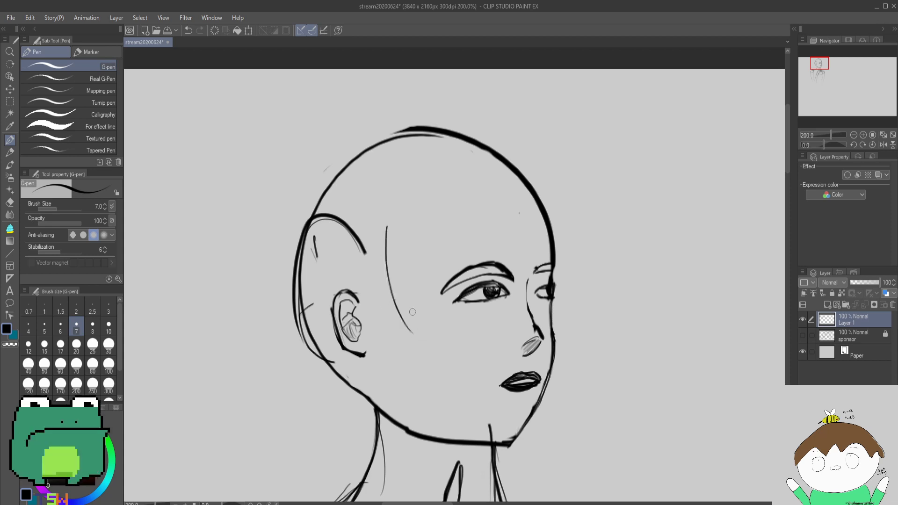
drag(387, 252, 412, 335)
drag(393, 302, 421, 371)
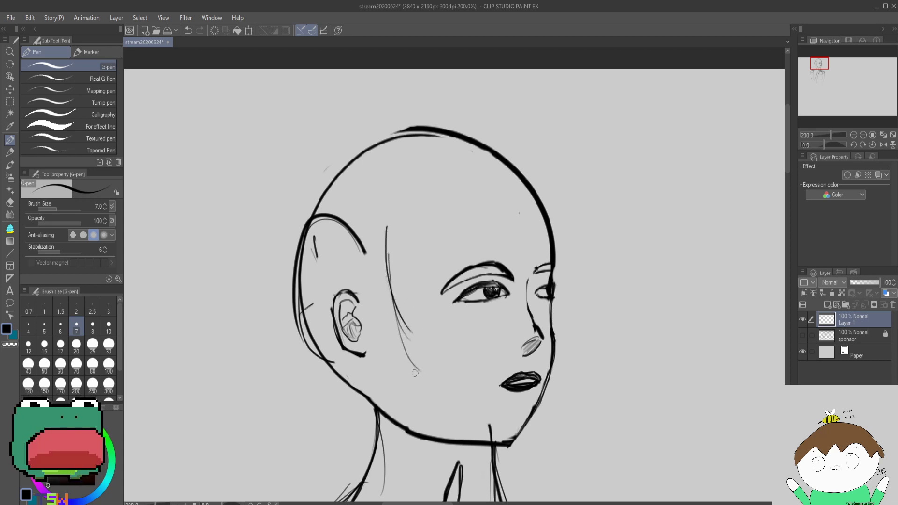
drag(384, 326, 411, 370)
drag(372, 287, 393, 373)
drag(375, 303, 397, 383)
mouse_move(391, 352)
mouse_down()
mouse_move(411, 380)
mouse_move(402, 394)
mouse_move(434, 422)
mouse_up()
mouse_move(397, 353)
mouse_down()
mouse_move(406, 386)
mouse_move(439, 423)
mouse_up()
drag(396, 334, 403, 386)
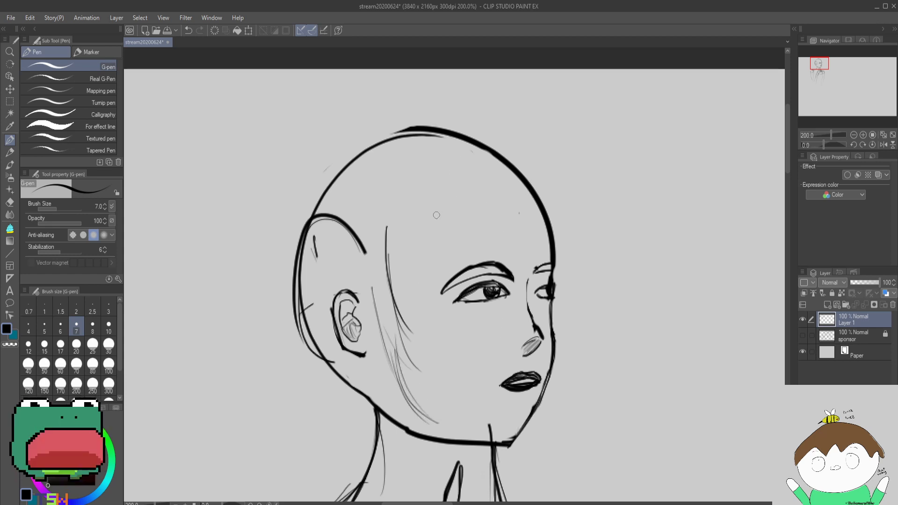
Sketch light strokes down the forehead above the near eyebrow and arc a hairline from the temple across the forehead.
mouse_move(472, 187)
mouse_down()
mouse_move(442, 273)
mouse_move(456, 207)
mouse_move(449, 259)
mouse_up()
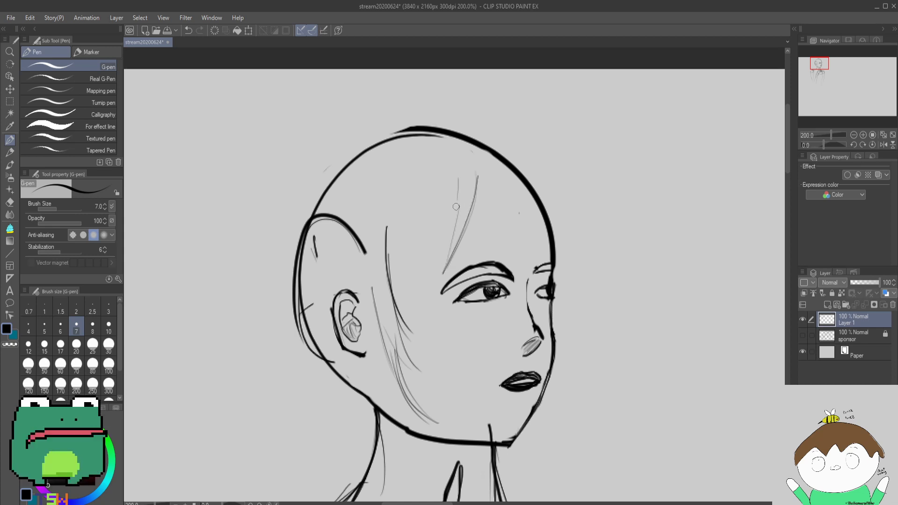
mouse_move(468, 181)
mouse_down()
mouse_move(438, 276)
mouse_move(450, 250)
mouse_up()
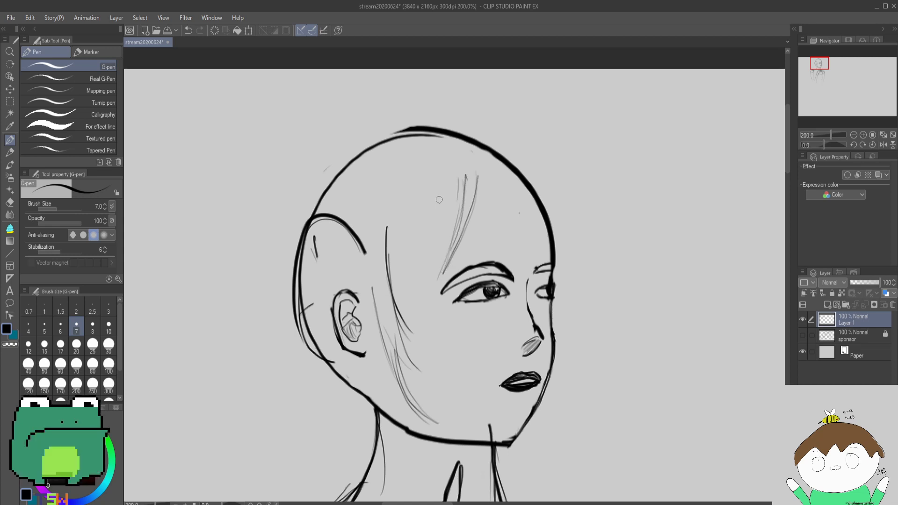
mouse_move(458, 182)
mouse_down()
mouse_move(375, 247)
mouse_move(388, 236)
mouse_move(376, 300)
mouse_move(466, 173)
mouse_up()
mouse_move(425, 199)
mouse_down()
mouse_move(482, 170)
mouse_move(523, 182)
mouse_up()
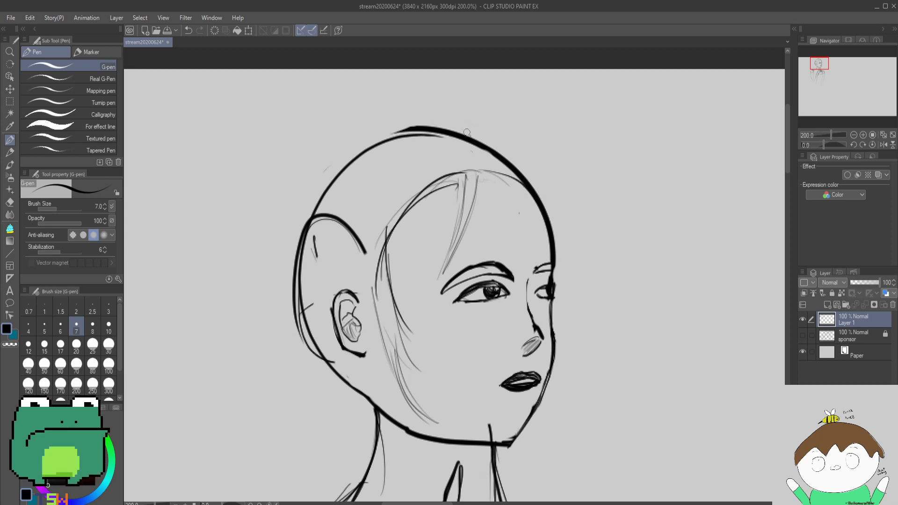
Outline the hair volume above the skull and carry its strands down the back of the head past the neck.
mouse_move(488, 133)
mouse_down()
mouse_move(484, 120)
mouse_move(353, 191)
mouse_up()
drag(452, 98, 309, 219)
drag(388, 109, 296, 264)
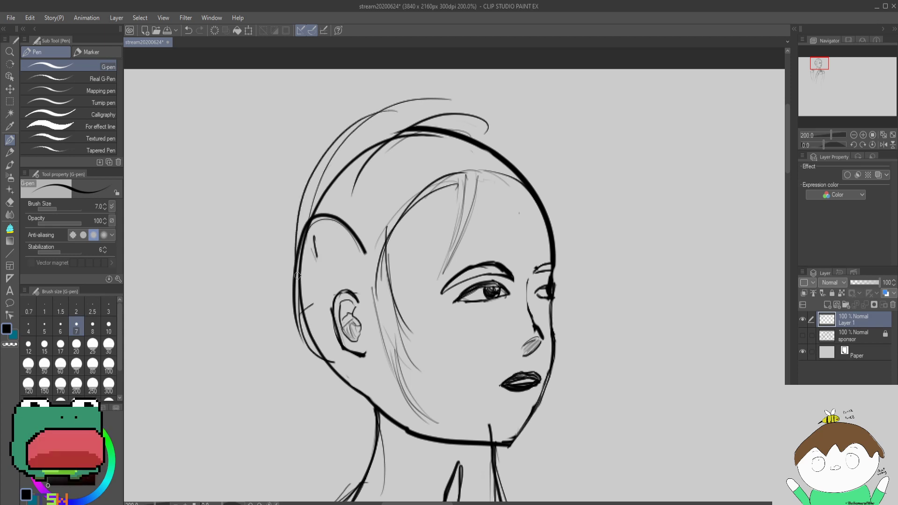
mouse_move(323, 174)
mouse_down()
mouse_move(296, 343)
mouse_move(313, 421)
mouse_up()
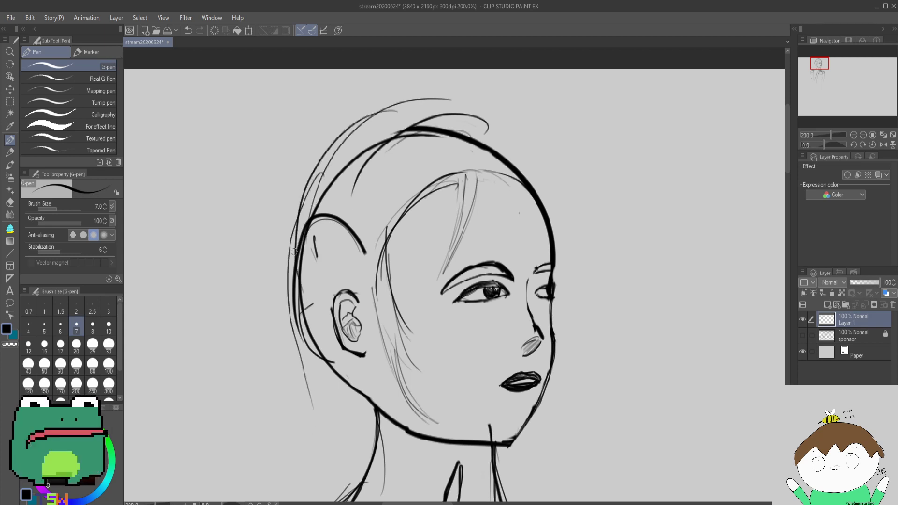
drag(294, 252, 302, 484)
drag(299, 343, 299, 426)
Draw long hair strands falling from the back of the head down behind the neck to the near shoulder.
mouse_move(471, 361)
mouse_down()
mouse_move(533, 211)
mouse_move(556, 281)
mouse_up()
drag(372, 214, 384, 419)
drag(382, 145, 314, 420)
drag(371, 225, 280, 463)
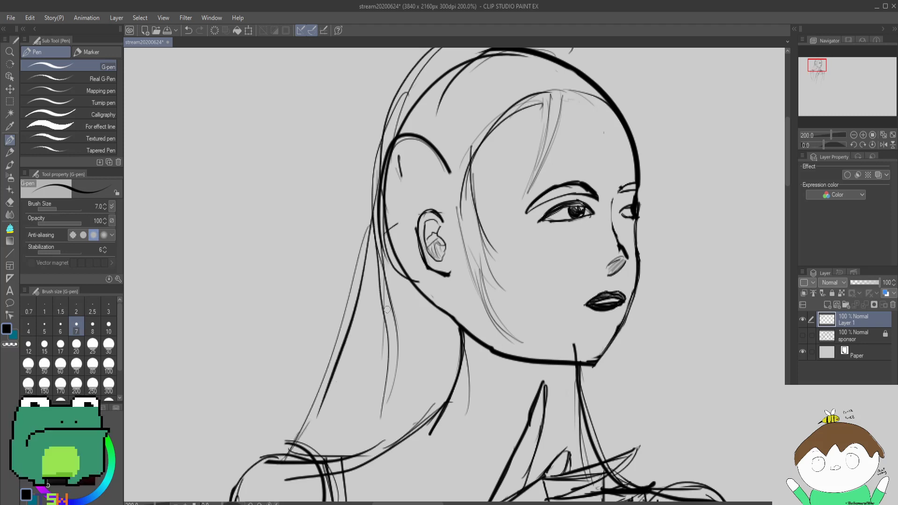
mouse_move(388, 311)
mouse_down()
mouse_move(374, 425)
mouse_move(384, 447)
mouse_up()
drag(398, 248, 411, 341)
mouse_move(395, 223)
mouse_down()
mouse_move(403, 391)
mouse_move(392, 480)
mouse_up()
drag(402, 344, 396, 441)
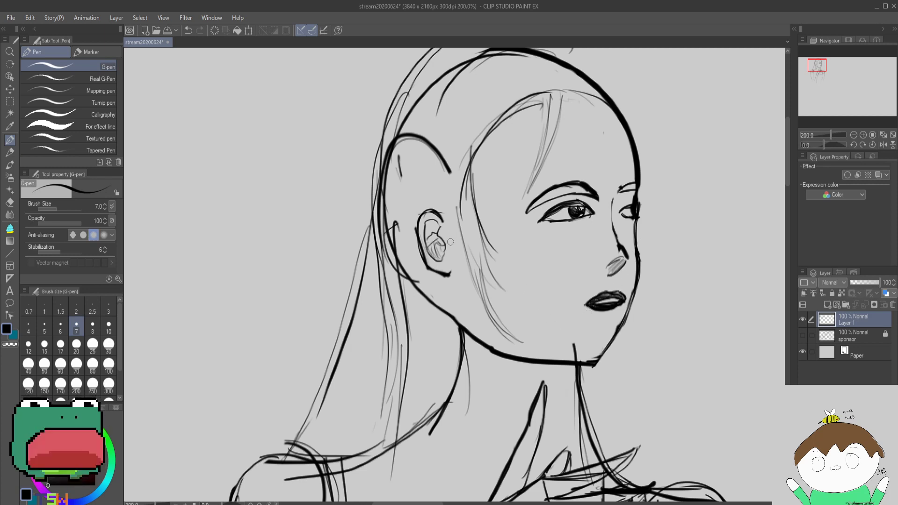
Erase the ear and redraw it slightly closer to the face, with a slimmer rim, inner folds and shading.
mouse_move(429, 259)
mouse_down()
mouse_move(429, 211)
mouse_move(442, 255)
mouse_move(447, 218)
mouse_up()
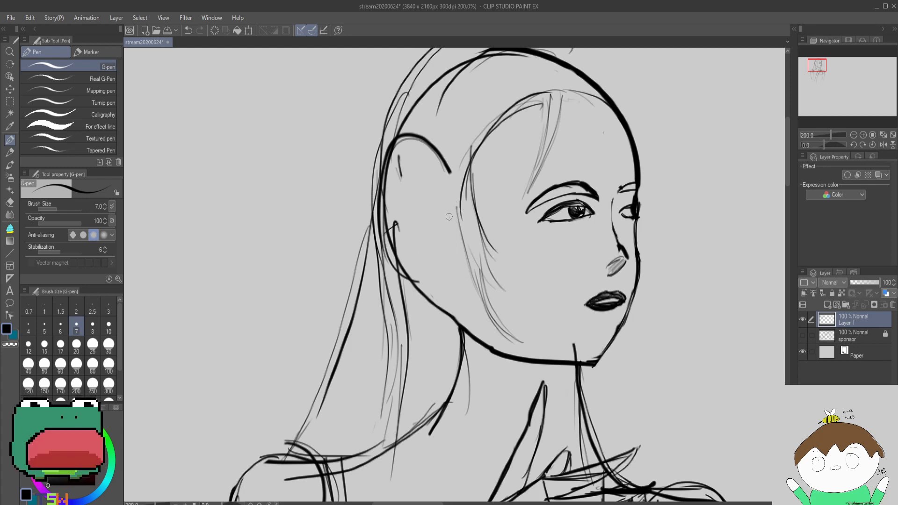
mouse_move(448, 216)
mouse_down()
mouse_move(436, 255)
mouse_move(462, 272)
mouse_move(442, 261)
mouse_move(433, 240)
mouse_move(454, 272)
mouse_up()
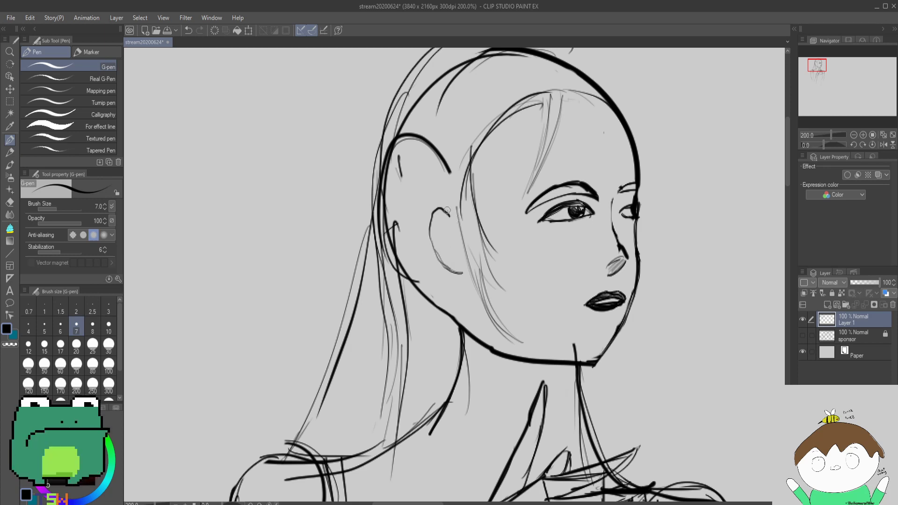
mouse_move(457, 225)
mouse_down()
mouse_move(451, 218)
mouse_move(448, 261)
mouse_move(458, 269)
mouse_up()
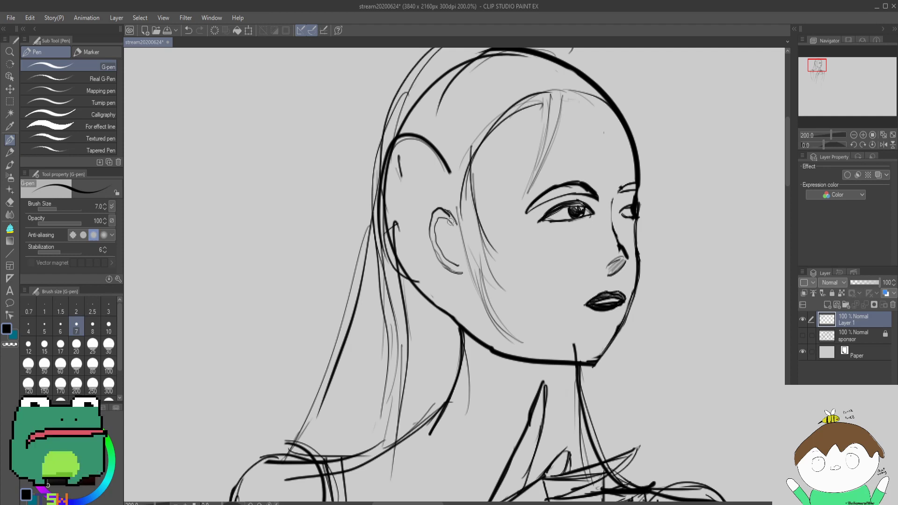
drag(450, 221, 457, 262)
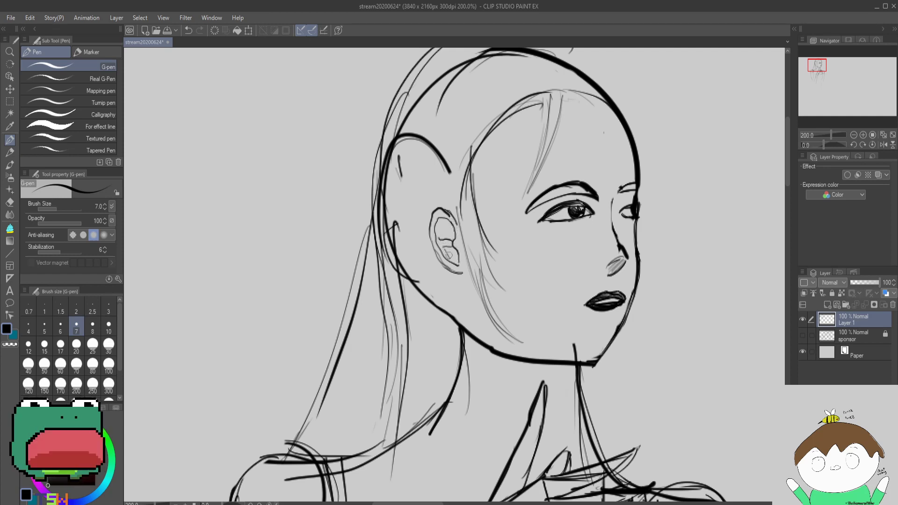
mouse_move(452, 253)
mouse_down()
mouse_move(450, 261)
mouse_move(446, 248)
mouse_move(452, 253)
mouse_up()
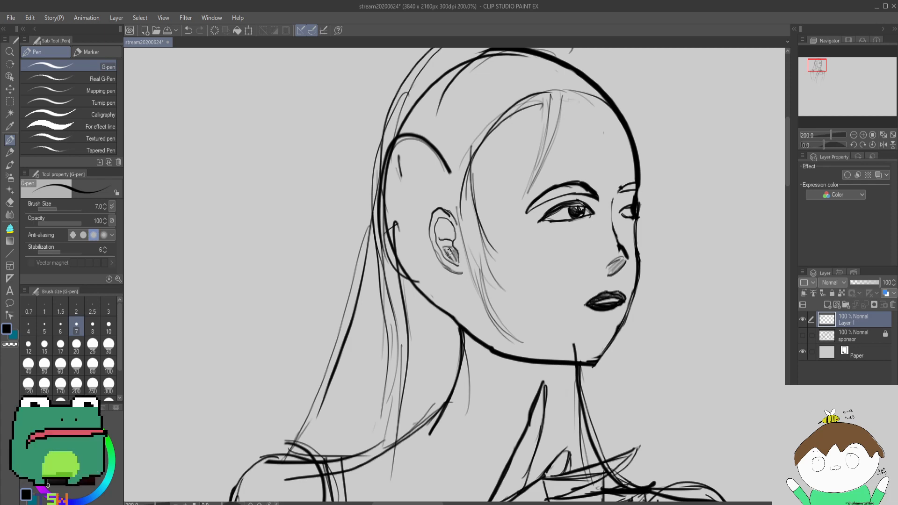
drag(438, 223, 457, 237)
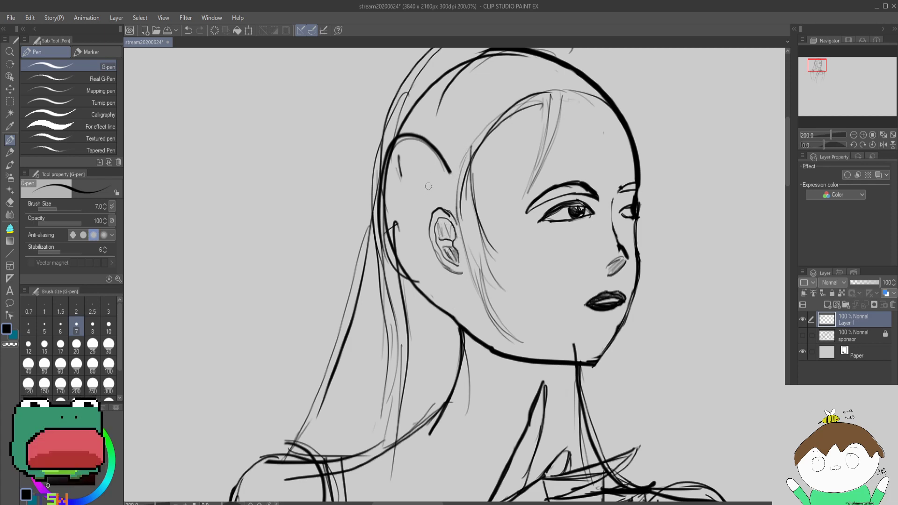
Sketch hair strands falling from above and behind the ear, across the neck and down toward the collarbone.
drag(446, 149, 424, 269)
drag(431, 180, 420, 406)
mouse_move(430, 267)
mouse_down()
mouse_move(413, 403)
mouse_move(369, 486)
mouse_up()
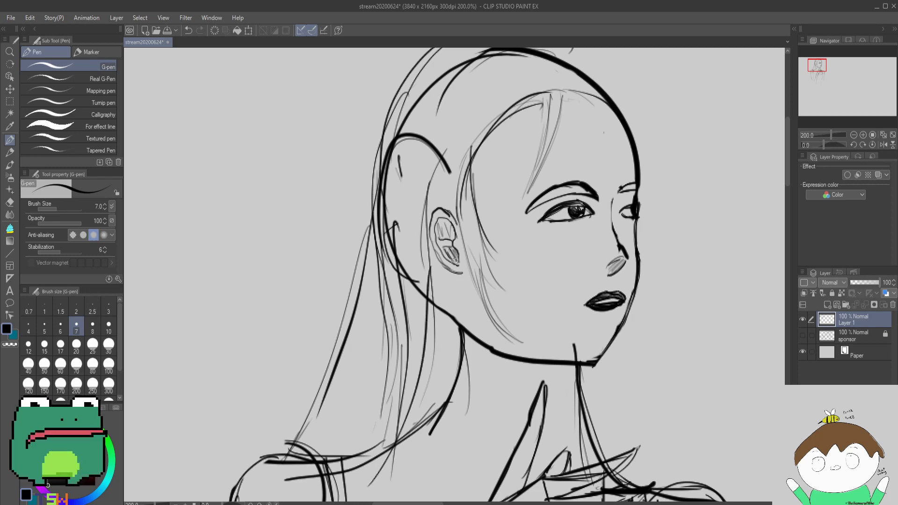
drag(455, 260, 452, 406)
mouse_move(457, 296)
mouse_down()
mouse_move(499, 474)
mouse_move(488, 454)
mouse_up()
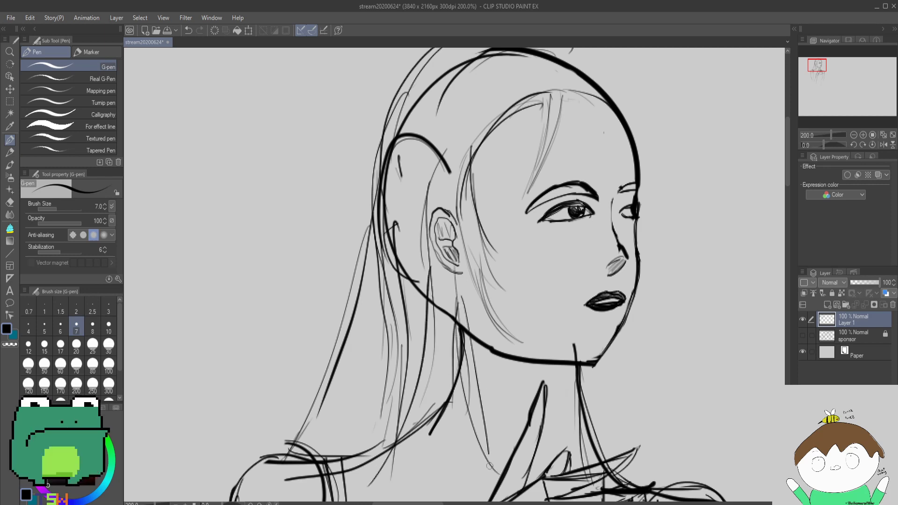
drag(477, 423, 494, 261)
key(ctrl+z)
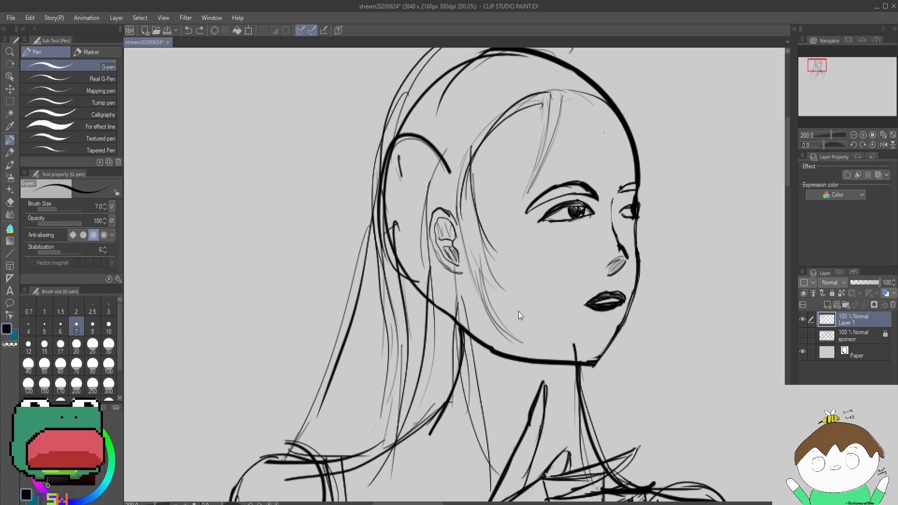
Extend the lower hair with wavy strands over the shoulder line and onto the upper chest.
drag(472, 356, 500, 281)
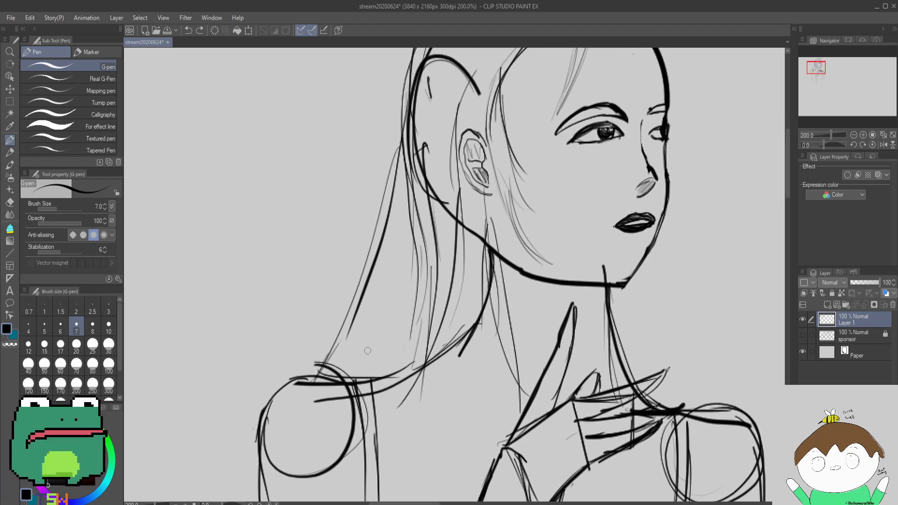
mouse_move(430, 269)
mouse_down()
mouse_move(405, 363)
mouse_move(402, 494)
mouse_move(425, 401)
mouse_up()
drag(411, 477, 460, 270)
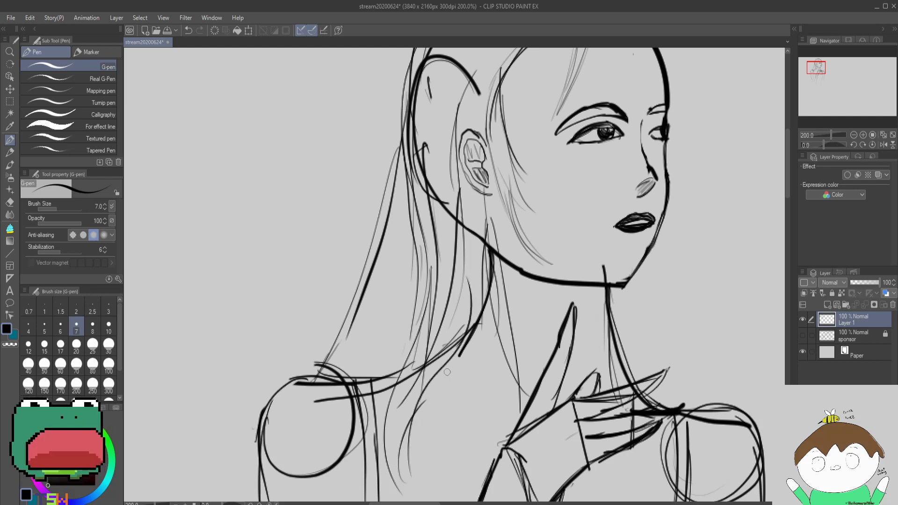
drag(424, 413, 483, 272)
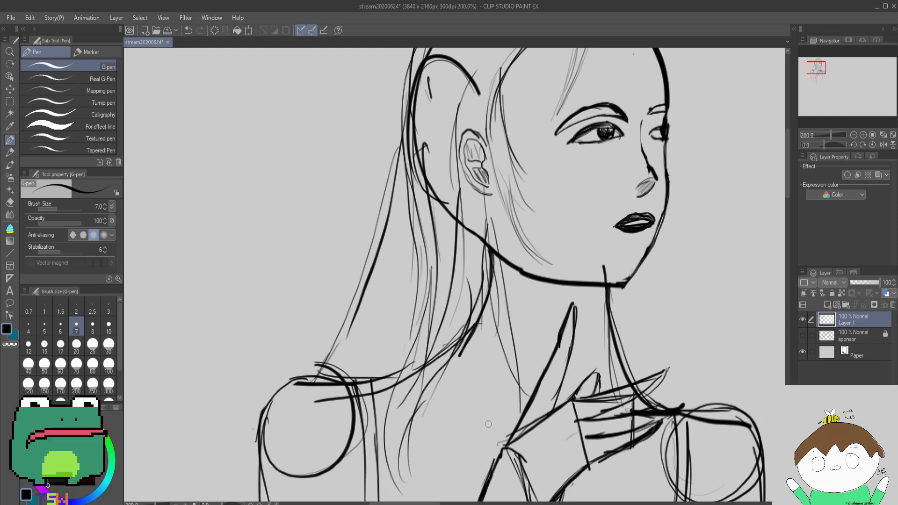
mouse_move(490, 413)
mouse_down()
mouse_move(487, 242)
mouse_move(510, 455)
mouse_up()
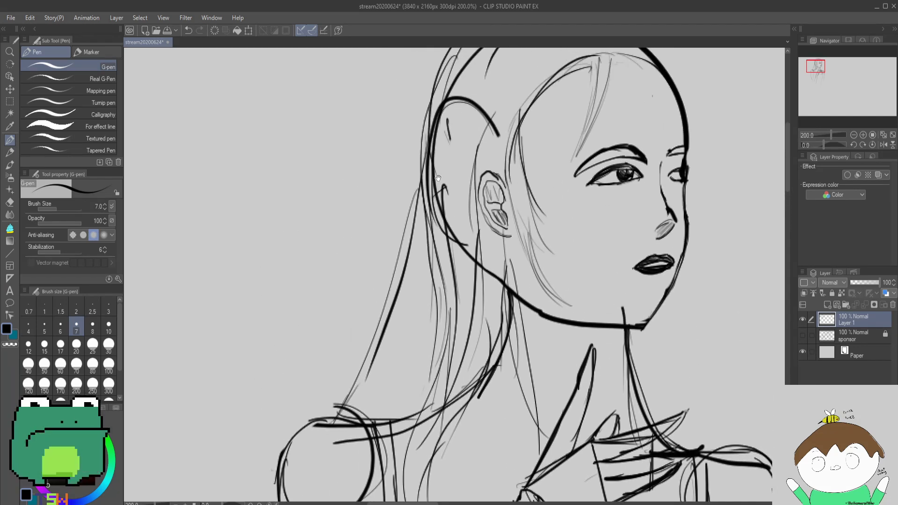
Add more long hair strands from the back of the head down to the near shoulder.
drag(427, 152, 359, 423)
drag(402, 253, 354, 422)
drag(416, 191, 362, 389)
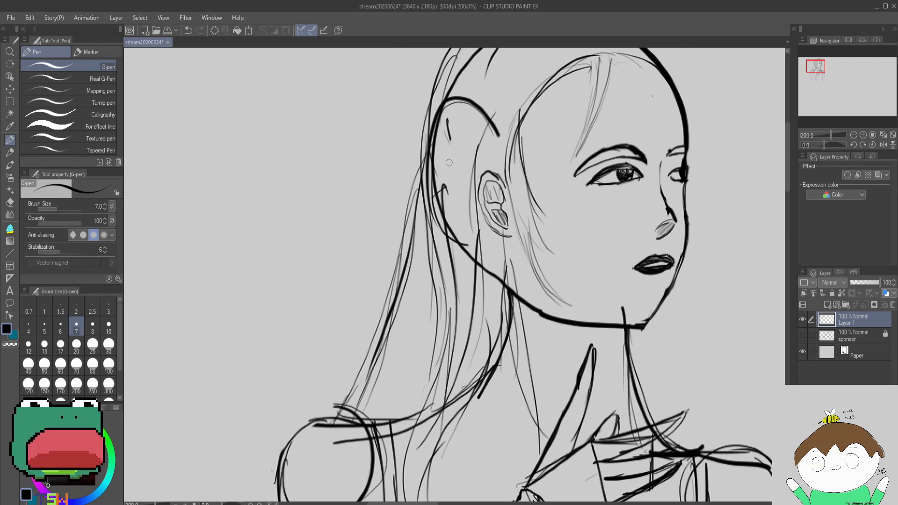
Erase the skull construction curve behind the ear and draw hair strands from beside the ear over the jaw and neck.
mouse_move(439, 176)
mouse_down()
mouse_move(475, 117)
mouse_move(493, 128)
mouse_move(452, 202)
mouse_move(491, 280)
mouse_move(486, 260)
mouse_up()
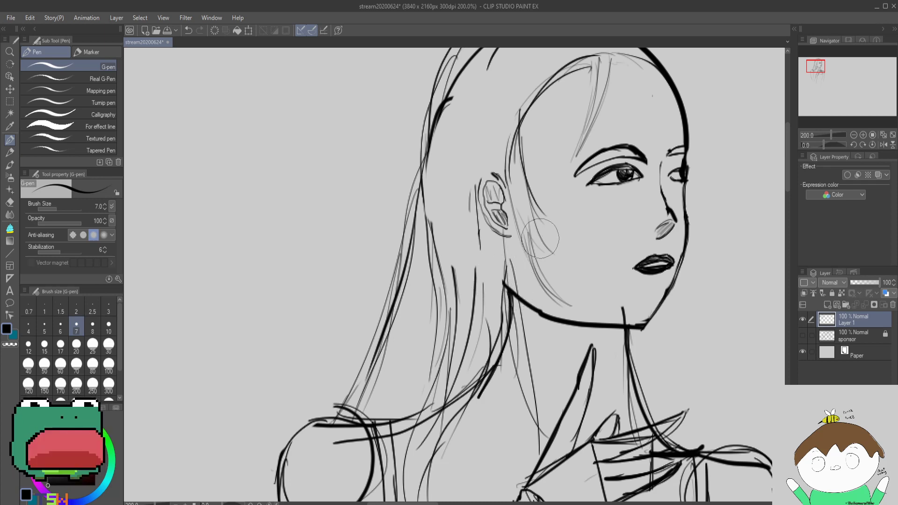
mouse_move(521, 244)
mouse_down()
mouse_move(528, 341)
mouse_move(554, 397)
mouse_up()
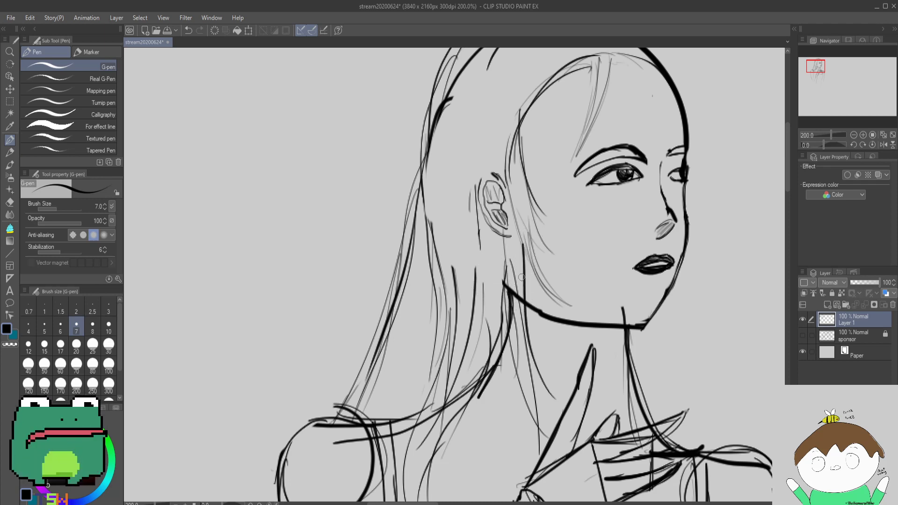
drag(513, 230, 540, 402)
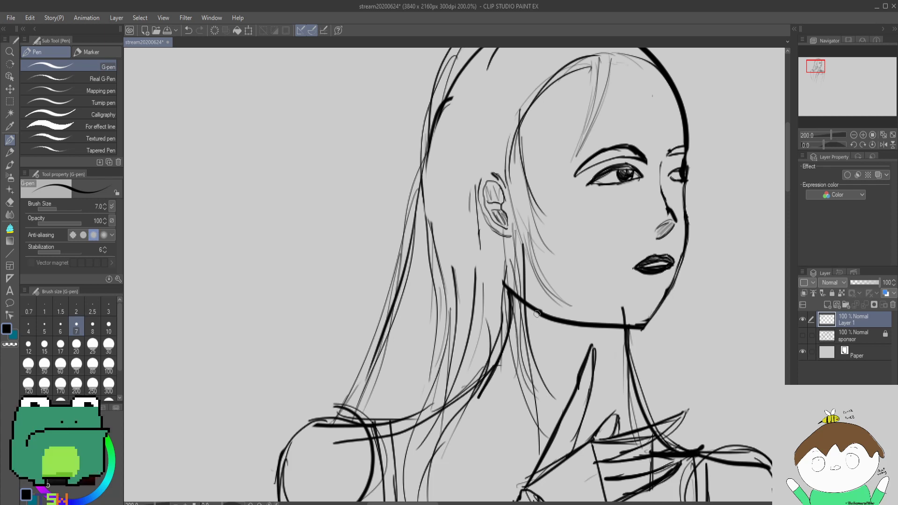
Erase the thick skull line across the top of the head and sketch the hair outline curving from the crown to the far forehead.
mouse_move(597, 233)
mouse_down()
mouse_move(555, 315)
mouse_move(568, 435)
mouse_up()
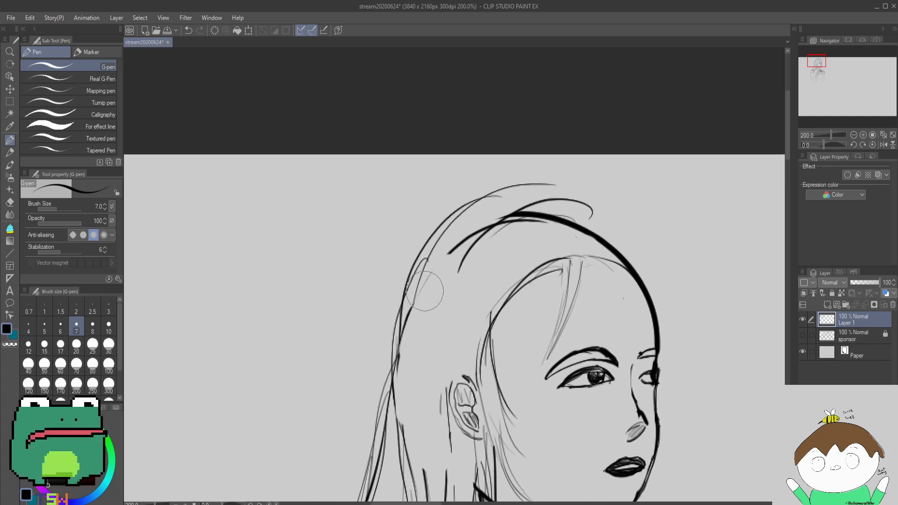
mouse_move(460, 247)
mouse_down()
mouse_move(547, 226)
mouse_move(599, 237)
mouse_up()
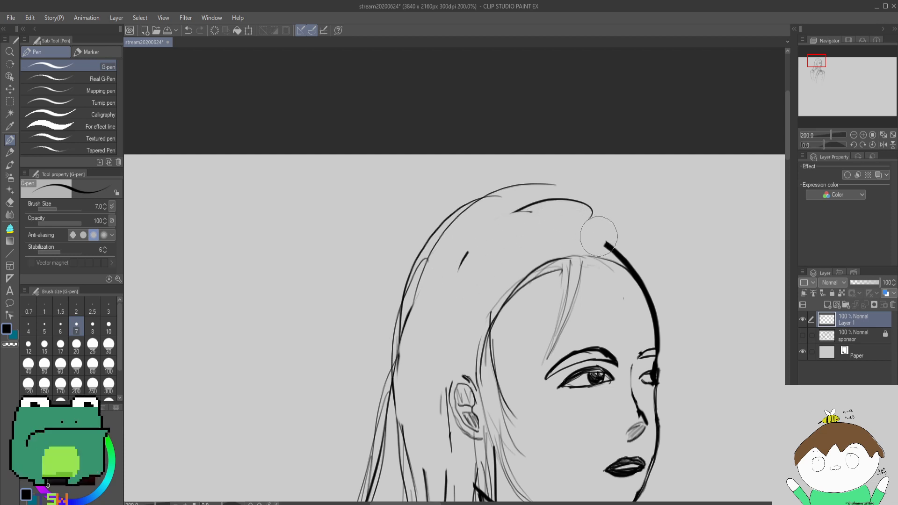
drag(573, 193, 606, 227)
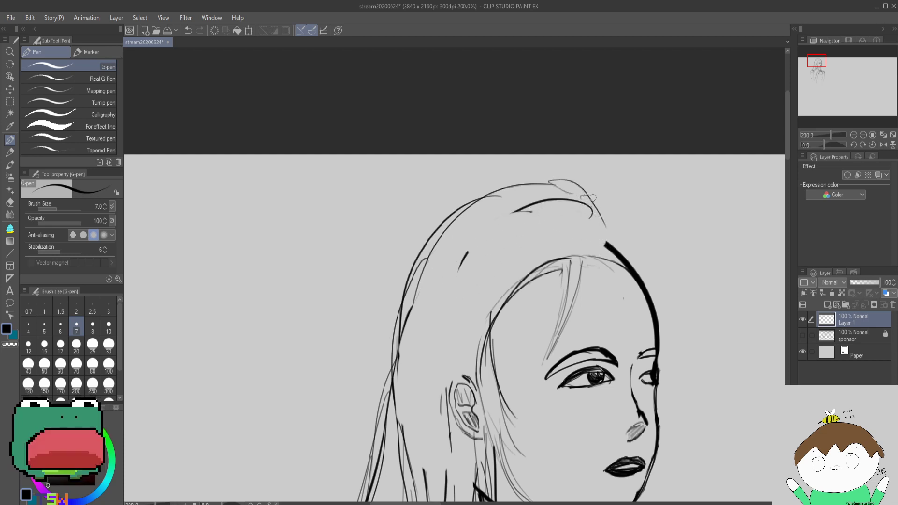
drag(593, 198, 641, 283)
drag(608, 225, 655, 321)
drag(639, 255, 655, 318)
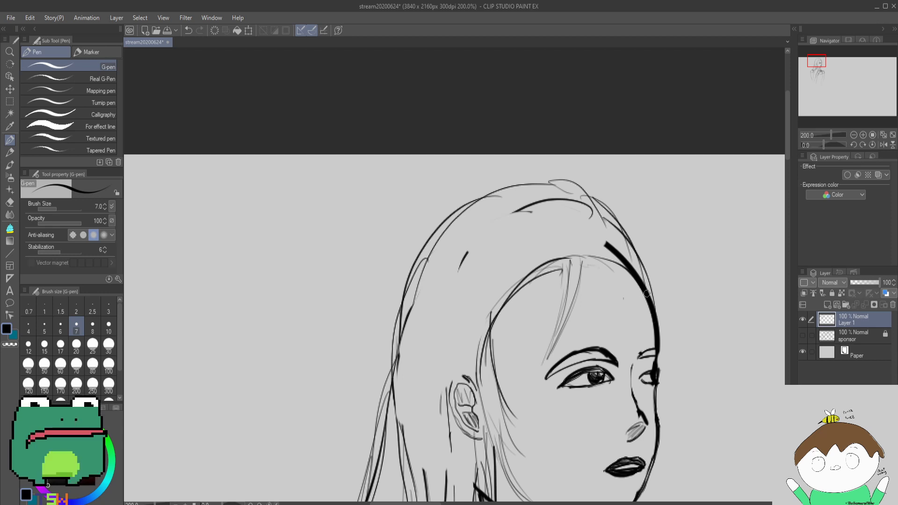
drag(607, 244, 629, 262)
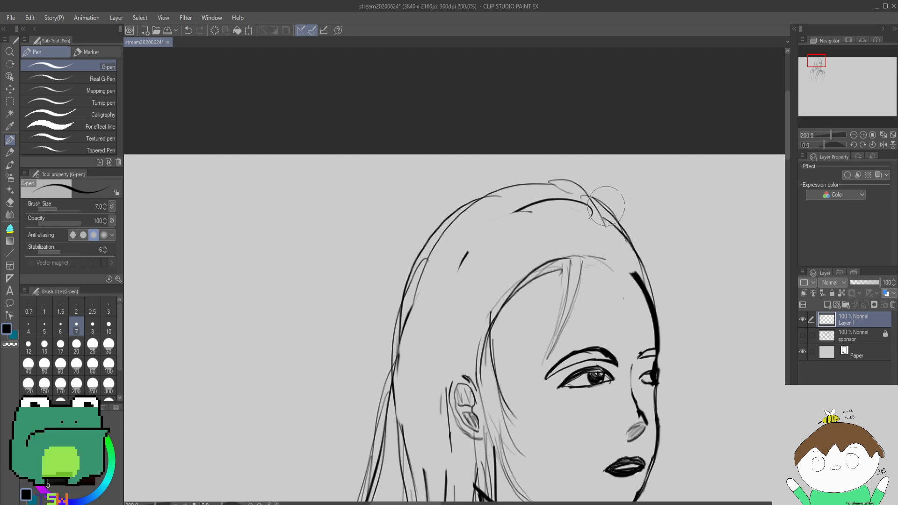
Erase the outer hair outline over the crown and redraw it closer to the skull, reinforcing the hairline at the temple.
mouse_move(569, 173)
mouse_down()
mouse_move(602, 196)
mouse_move(521, 187)
mouse_move(427, 252)
mouse_move(395, 320)
mouse_up()
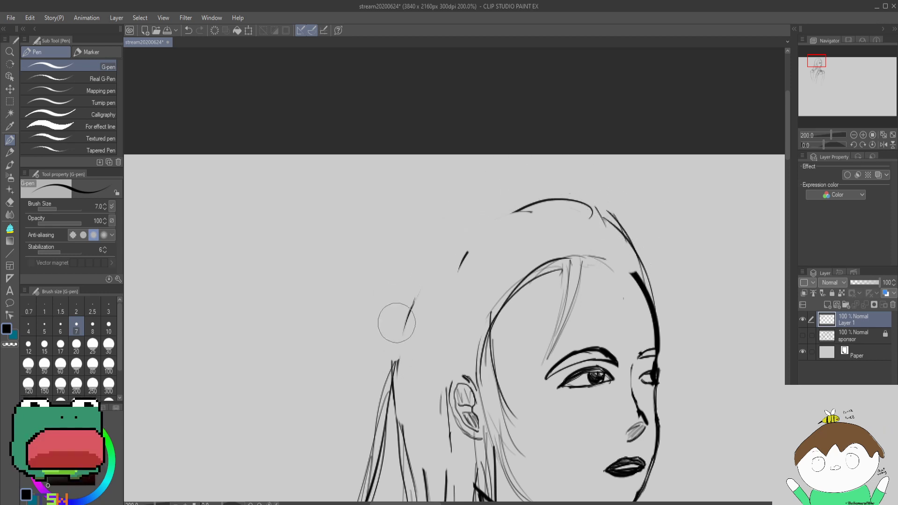
drag(405, 414, 456, 249)
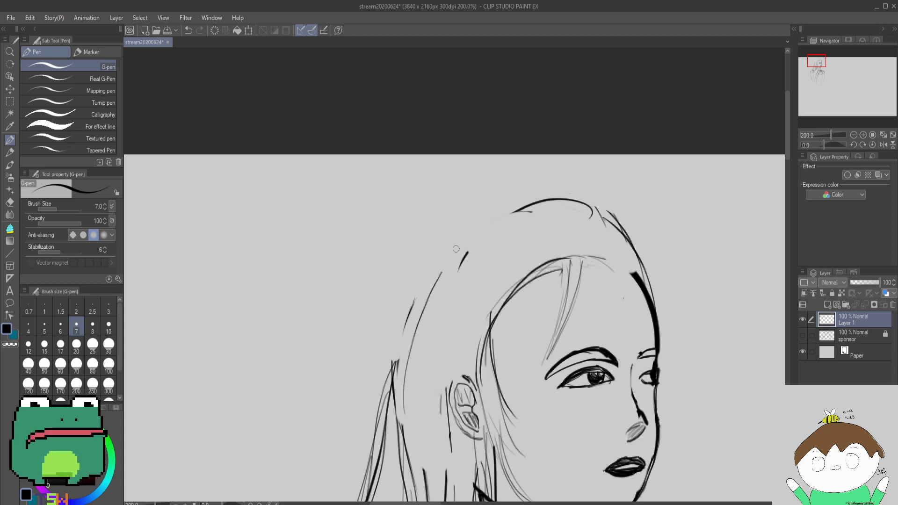
mouse_move(421, 330)
mouse_down()
mouse_move(452, 255)
mouse_move(573, 204)
mouse_move(639, 255)
mouse_up()
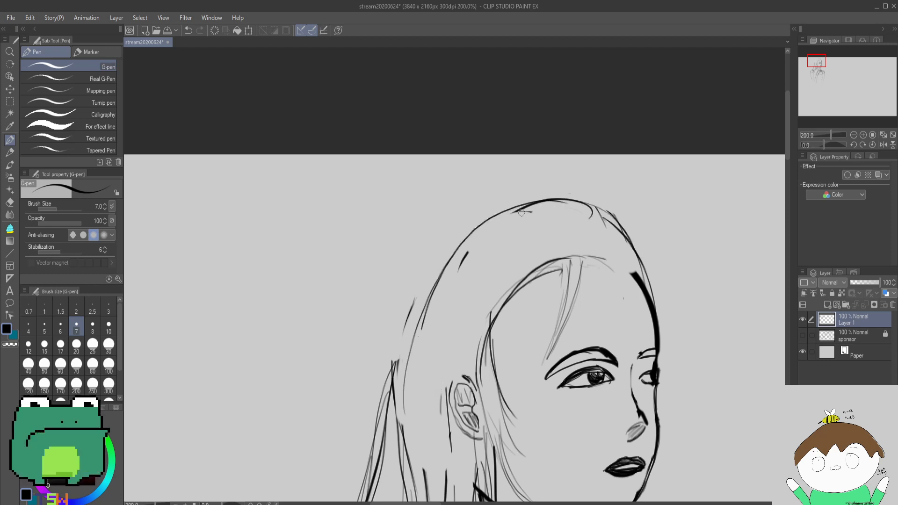
mouse_move(521, 212)
mouse_down()
mouse_move(448, 263)
mouse_move(401, 359)
mouse_up()
mouse_move(442, 272)
mouse_down()
mouse_move(396, 357)
mouse_move(394, 430)
mouse_up()
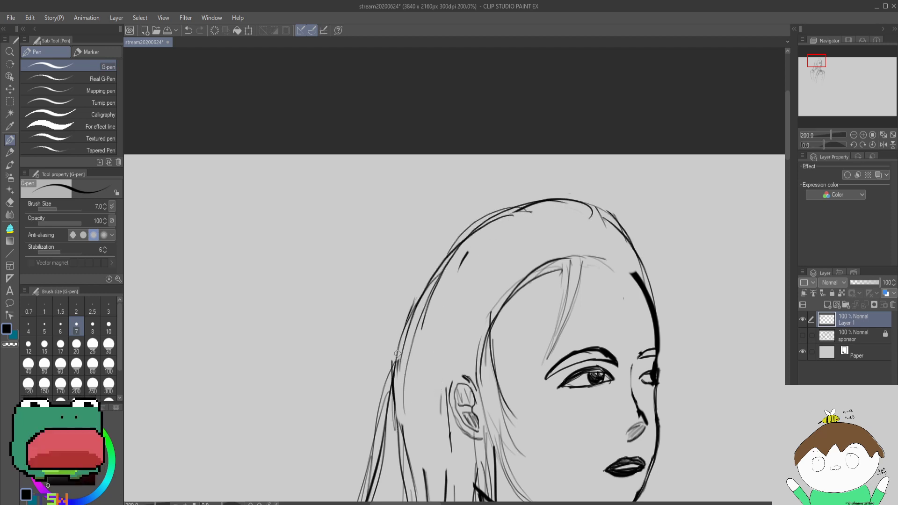
drag(398, 367, 491, 218)
drag(486, 311, 535, 215)
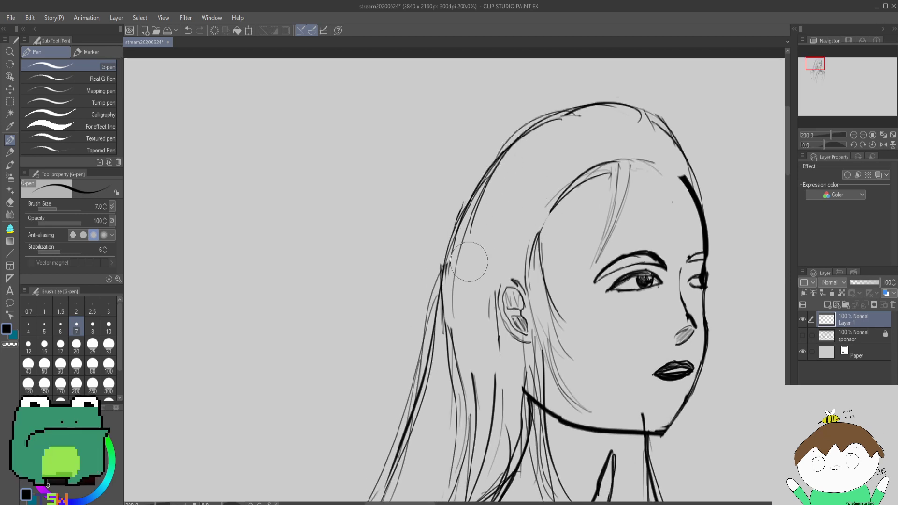
Erase the hair outline behind the ear and redraw it as a smoother contour running down toward the neck.
mouse_move(452, 289)
mouse_down()
mouse_move(464, 229)
mouse_move(452, 252)
mouse_move(453, 318)
mouse_up()
drag(451, 247, 435, 376)
drag(436, 283, 433, 430)
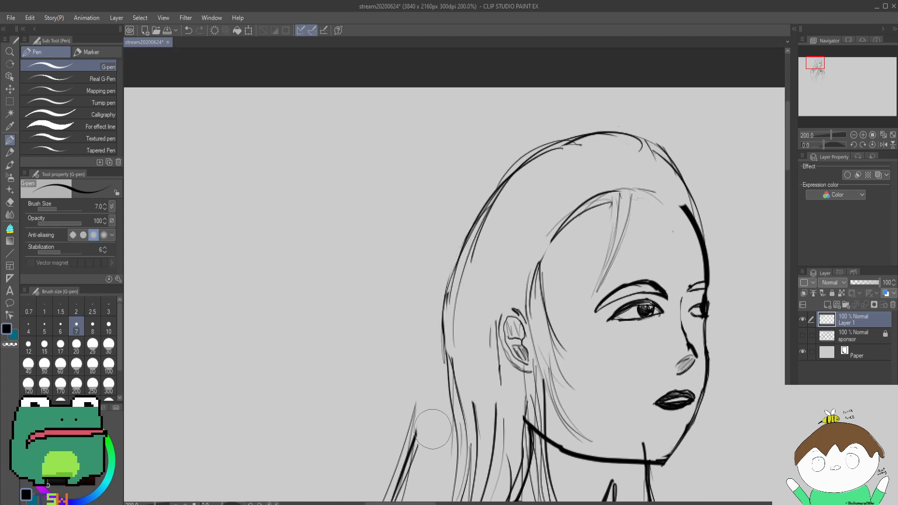
drag(444, 269, 452, 417)
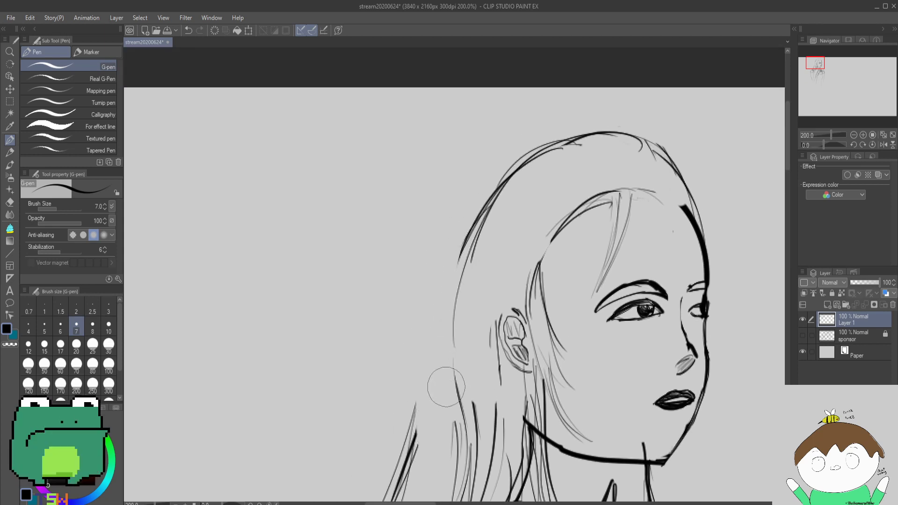
drag(469, 234, 455, 380)
drag(472, 264, 460, 405)
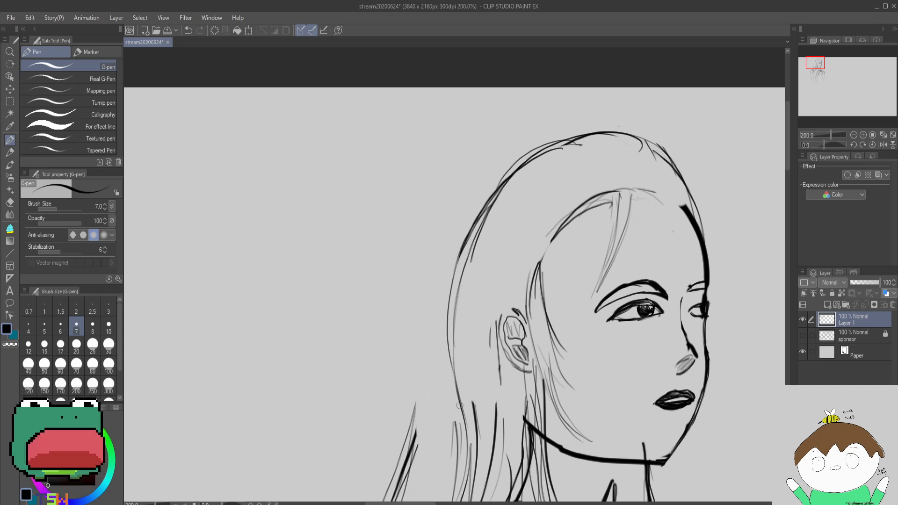
drag(448, 299, 442, 443)
mouse_move(454, 326)
mouse_down()
mouse_move(437, 472)
mouse_move(424, 484)
mouse_up()
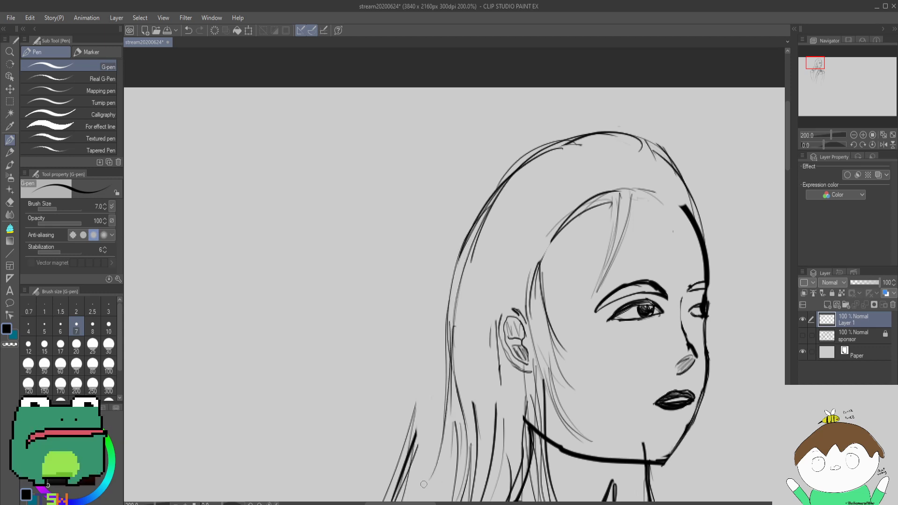
Erase the old strands above the near shoulder and redraw them as curves sweeping from the back of the head to the shoulder.
drag(448, 370, 481, 205)
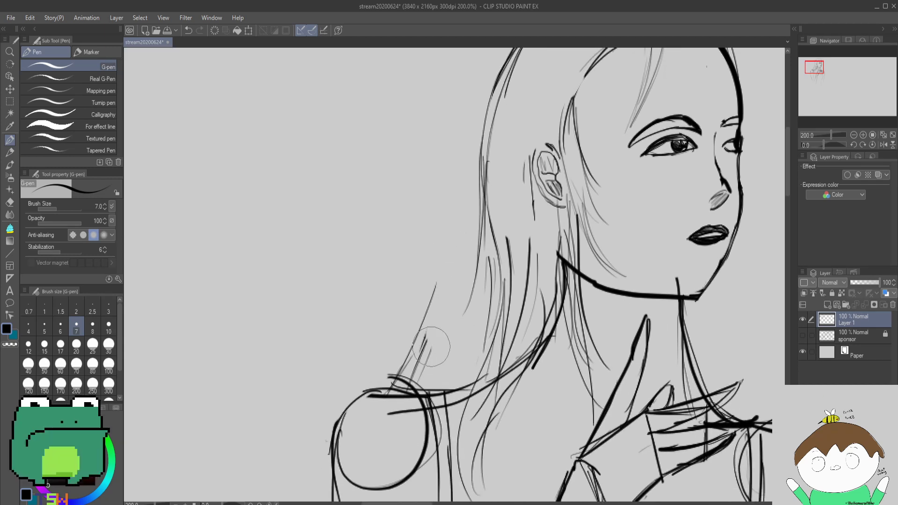
drag(398, 365, 403, 362)
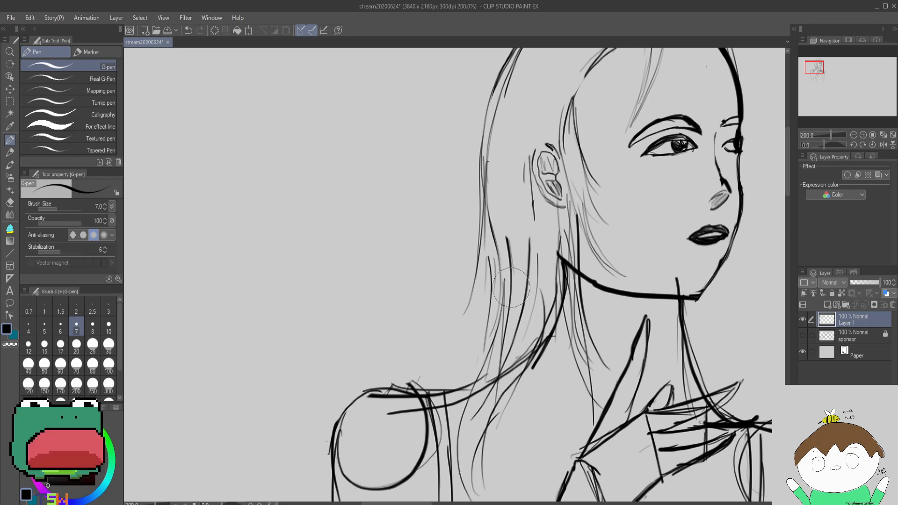
mouse_move(480, 205)
mouse_down()
mouse_move(480, 244)
mouse_move(441, 391)
mouse_up()
drag(477, 210, 408, 420)
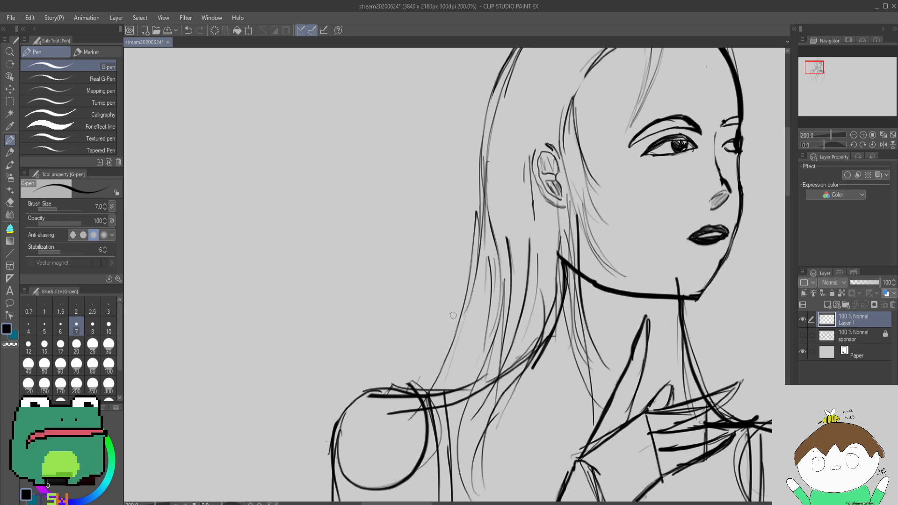
mouse_move(484, 186)
mouse_down()
mouse_move(434, 358)
mouse_move(384, 425)
mouse_move(471, 273)
mouse_up()
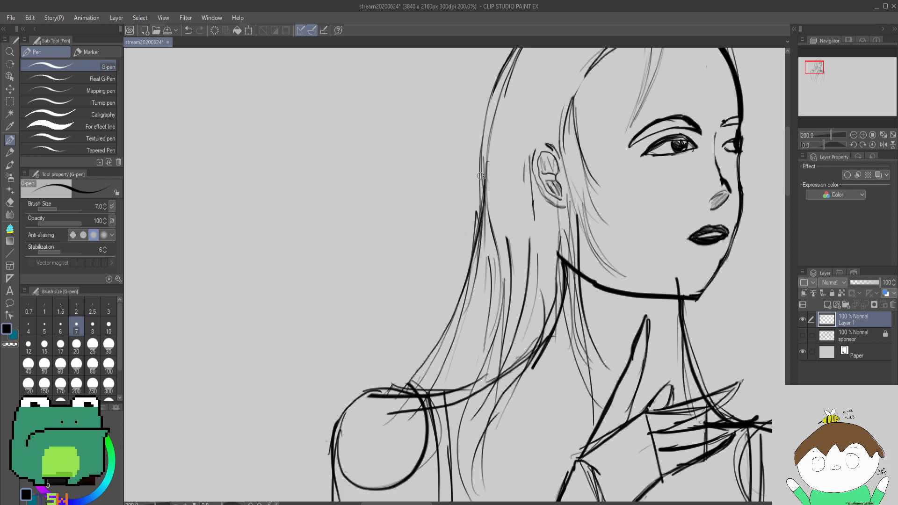
Add loose outer strands along the back of the hair to give it more volume.
drag(487, 123, 478, 152)
mouse_move(491, 99)
mouse_down()
mouse_move(463, 220)
mouse_move(452, 304)
mouse_up()
drag(479, 135, 456, 347)
mouse_move(463, 231)
mouse_down()
mouse_move(463, 290)
mouse_move(437, 384)
mouse_move(499, 103)
mouse_up()
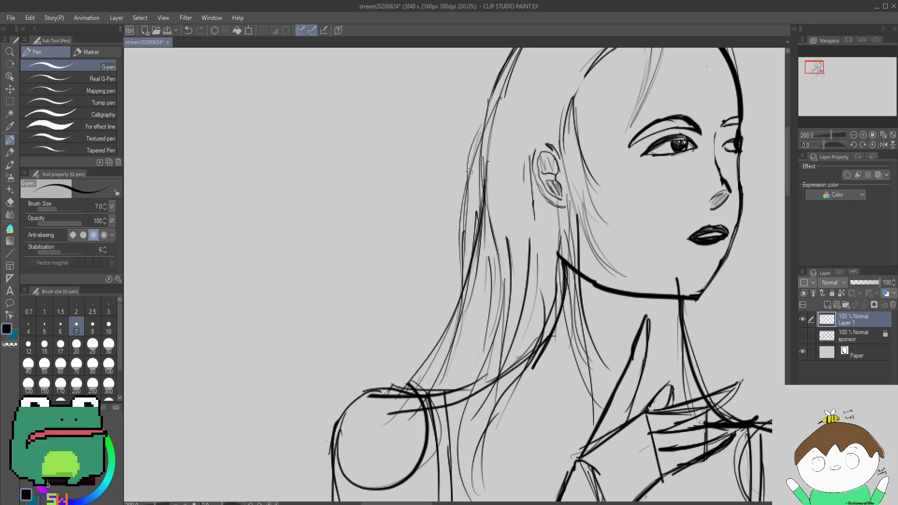
drag(470, 172, 514, 82)
Draw fine hair strands behind and below the ear and darken the strands framing the side of the face.
drag(524, 113, 533, 260)
mouse_move(521, 150)
mouse_down()
mouse_move(538, 275)
mouse_move(526, 329)
mouse_up()
drag(548, 213, 551, 290)
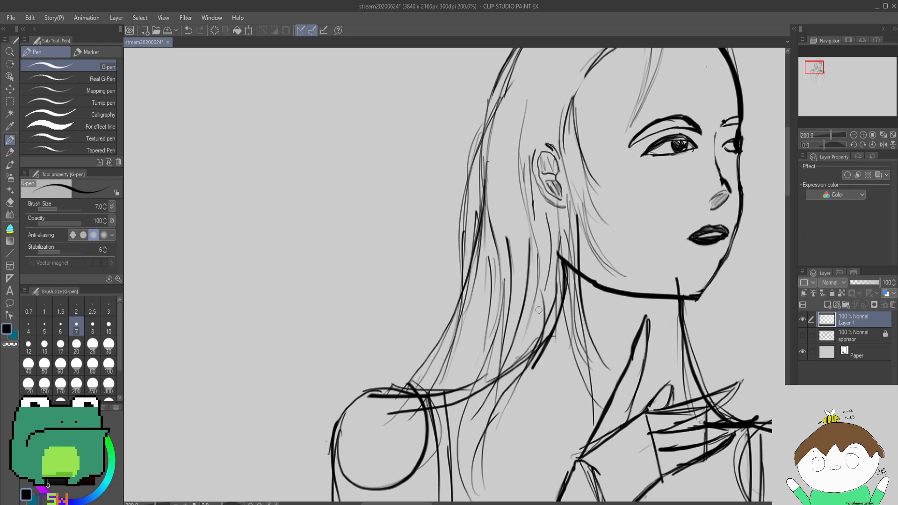
drag(619, 127, 509, 317)
mouse_move(491, 248)
mouse_down()
mouse_move(468, 349)
mouse_move(465, 327)
mouse_move(478, 403)
mouse_up()
mouse_move(478, 347)
mouse_down()
mouse_move(492, 383)
mouse_move(479, 378)
mouse_move(480, 345)
mouse_move(505, 419)
mouse_up()
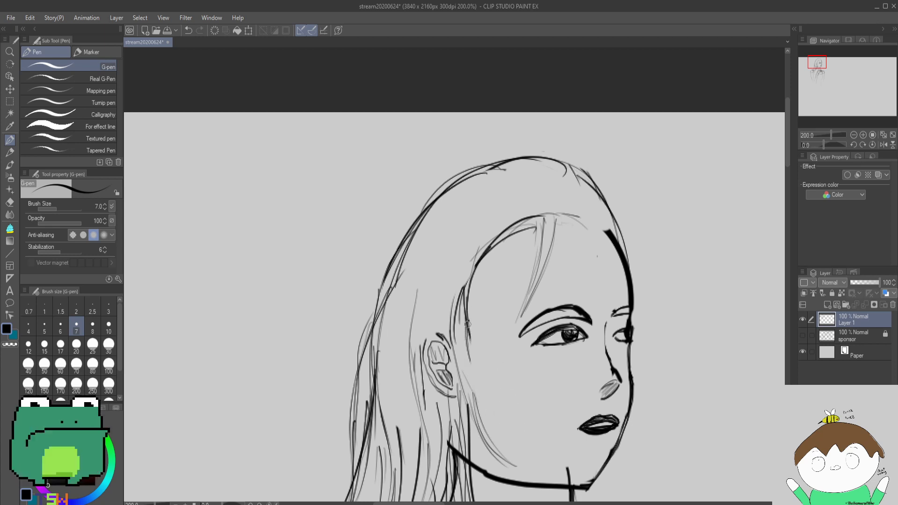
drag(468, 323, 470, 402)
Erase the stray construction mark above the chin line and shade a small shadow below the lower lip.
drag(641, 381, 532, 188)
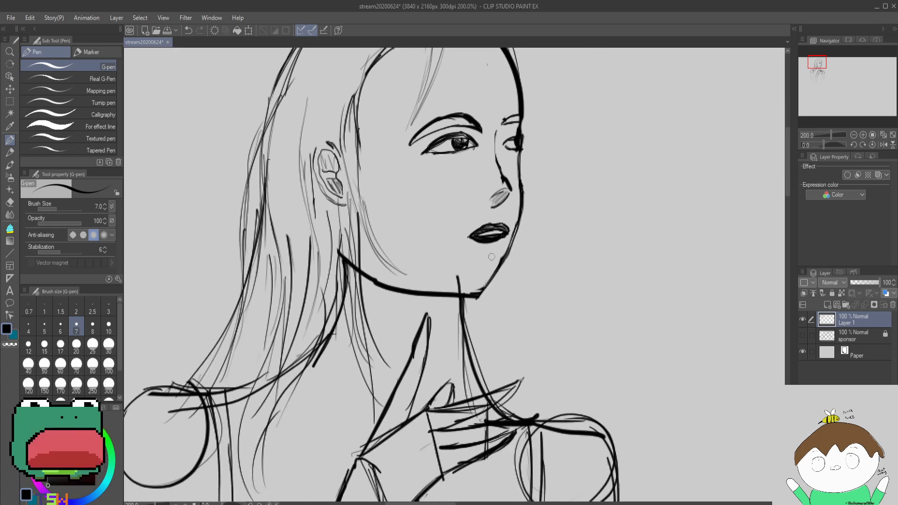
drag(455, 276, 464, 285)
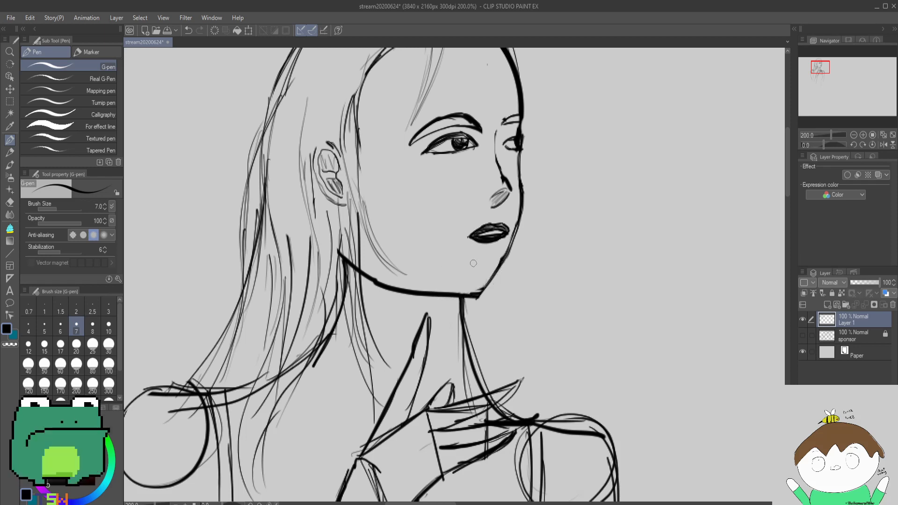
drag(468, 264, 499, 255)
drag(472, 263, 487, 257)
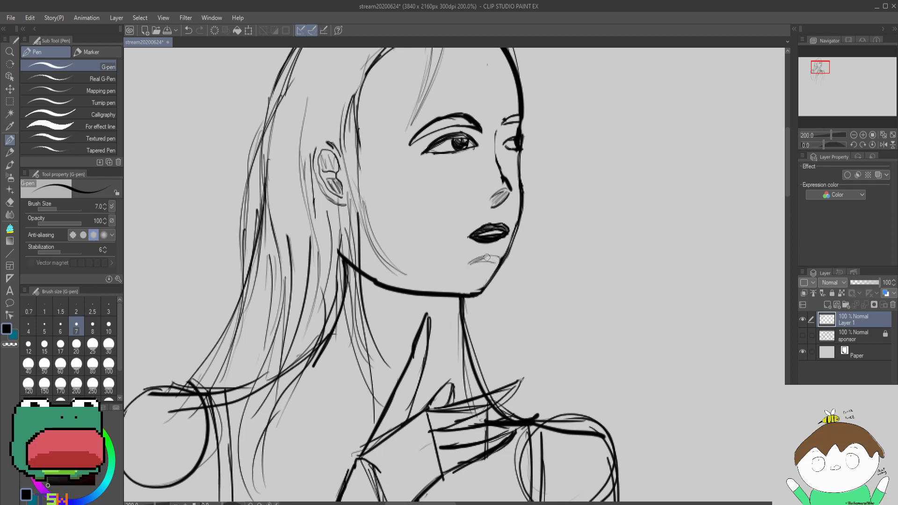
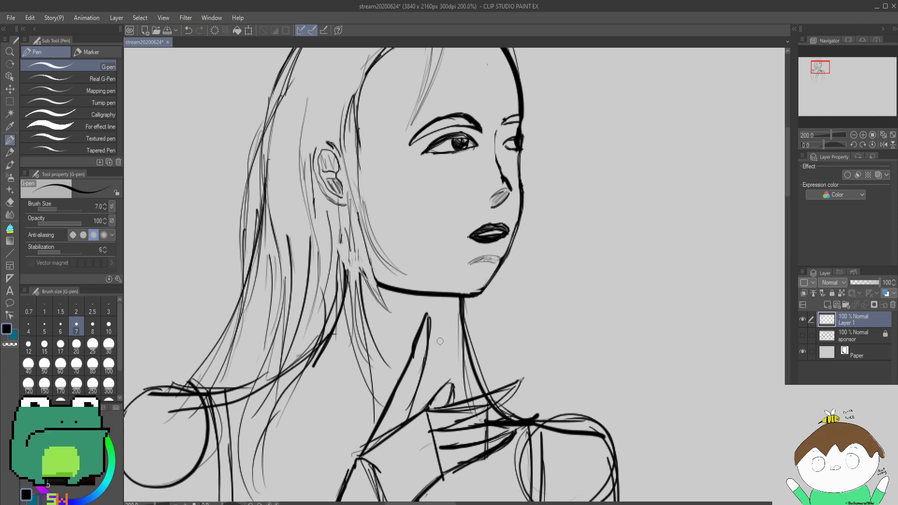
Draw the hair parting above the forehead, extend the hairline to the far side of the face, and save the drawing.
mouse_move(573, 227)
mouse_down()
mouse_move(501, 259)
mouse_move(444, 393)
mouse_move(519, 378)
mouse_move(528, 392)
mouse_up()
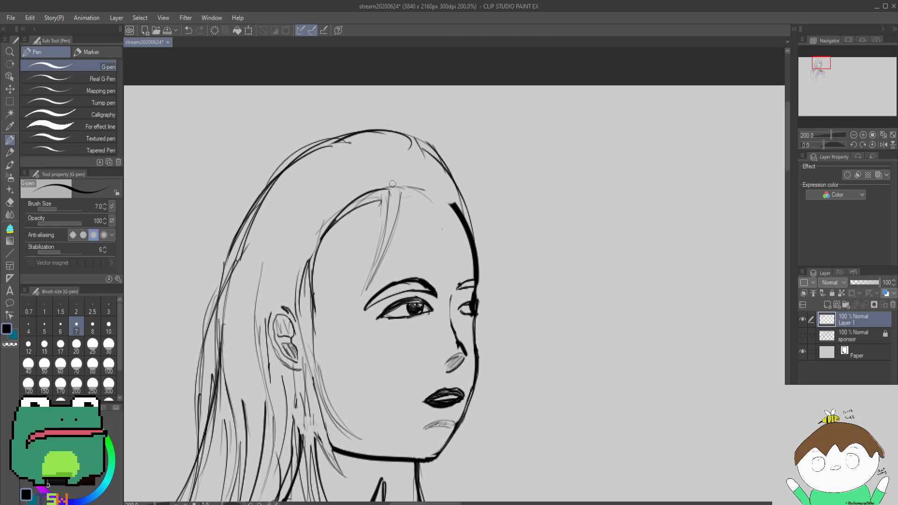
drag(399, 172, 394, 220)
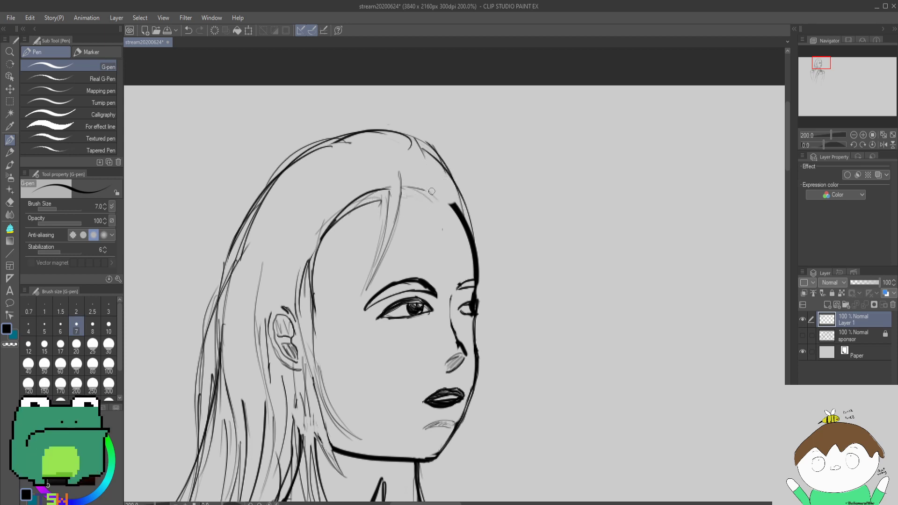
drag(431, 192, 460, 212)
key(ctrl+s)
Redraw the jaw contour below the ear, joining the side of the face to the jawline.
scroll(439, 321, down, 1)
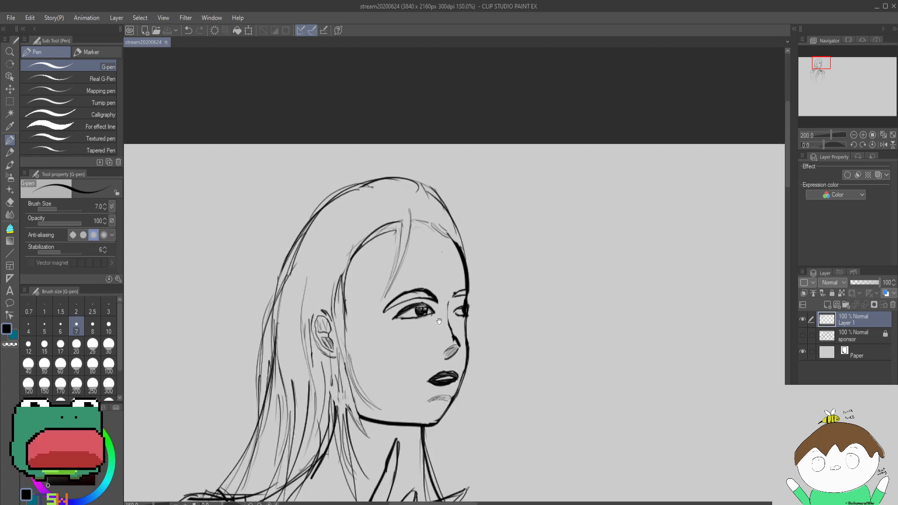
scroll(438, 321, down, 4)
mouse_move(425, 418)
mouse_down()
mouse_move(432, 271)
mouse_move(391, 263)
mouse_up()
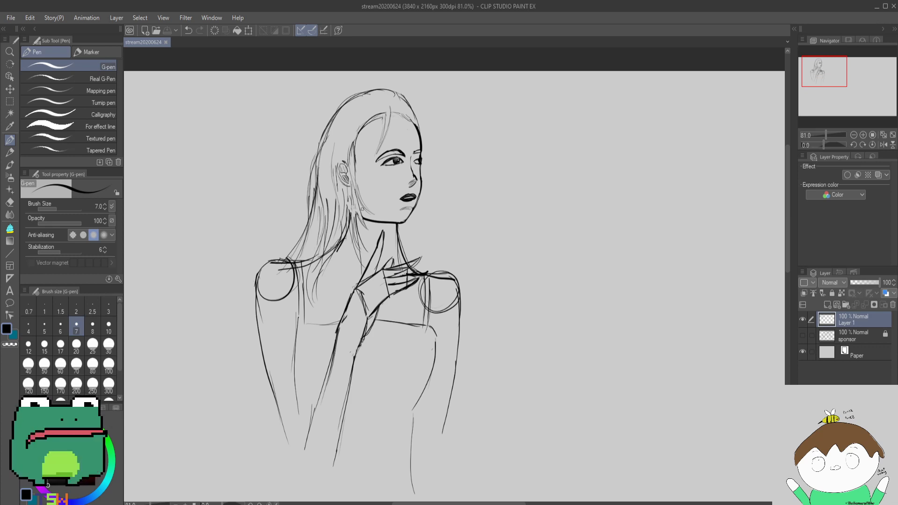
mouse_move(370, 218)
mouse_down()
mouse_move(380, 220)
mouse_move(373, 223)
mouse_up()
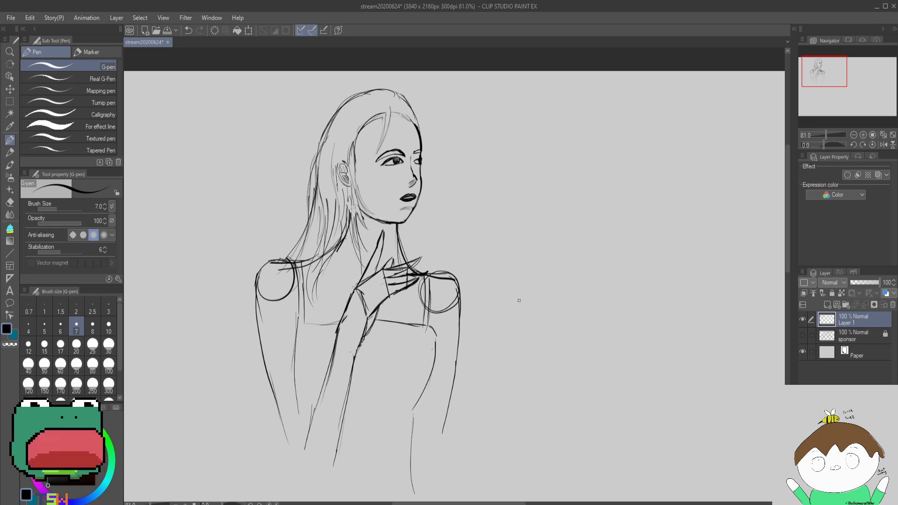
mouse_move(585, 200)
mouse_down()
mouse_move(491, 263)
mouse_move(499, 242)
mouse_up()
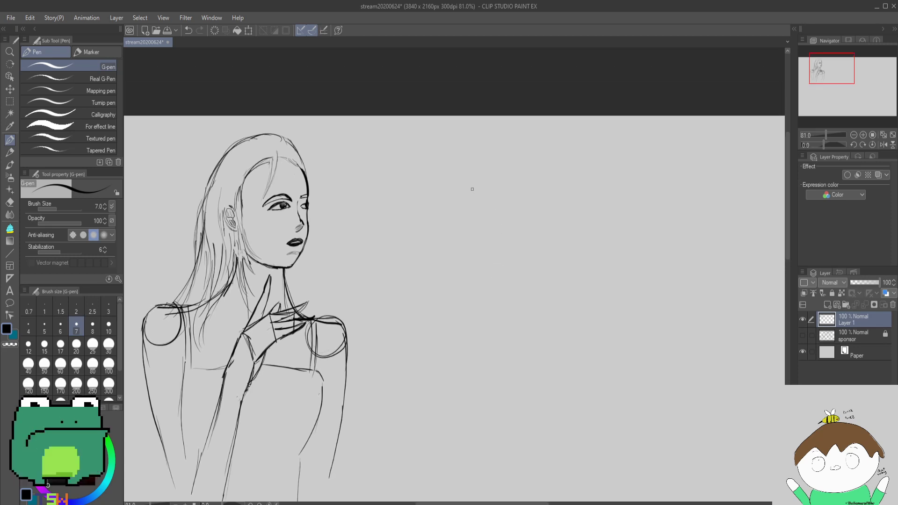
Draw a large square head beside the figure, with a wide blocky mouth and one square upper tooth.
drag(481, 186, 489, 373)
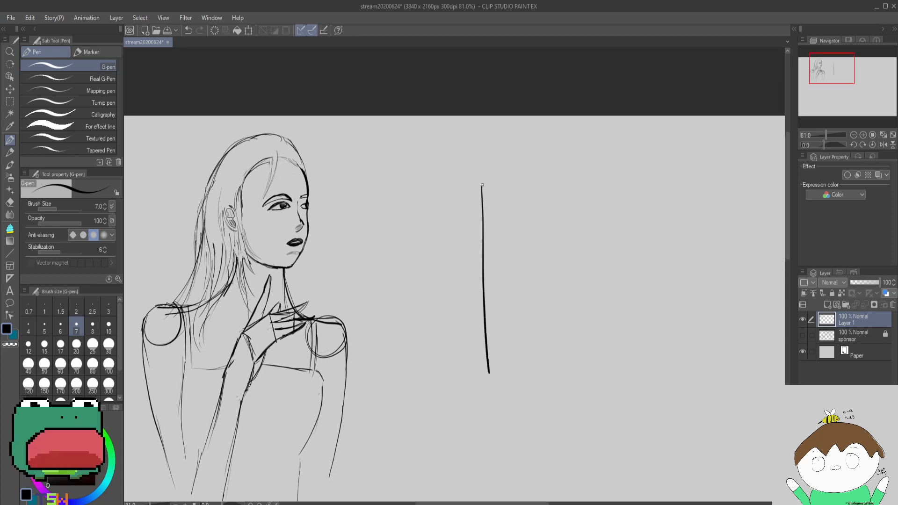
mouse_move(482, 185)
mouse_down()
mouse_move(715, 176)
mouse_move(729, 270)
mouse_move(723, 380)
mouse_move(499, 381)
mouse_up()
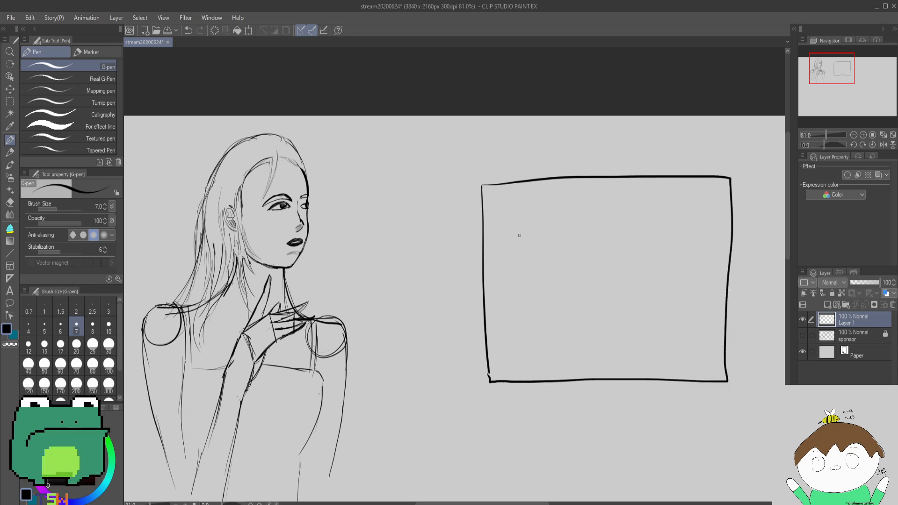
mouse_move(505, 306)
mouse_down()
mouse_move(508, 346)
mouse_move(714, 345)
mouse_move(713, 291)
mouse_move(687, 293)
mouse_move(687, 321)
mouse_move(527, 332)
mouse_move(518, 298)
mouse_up()
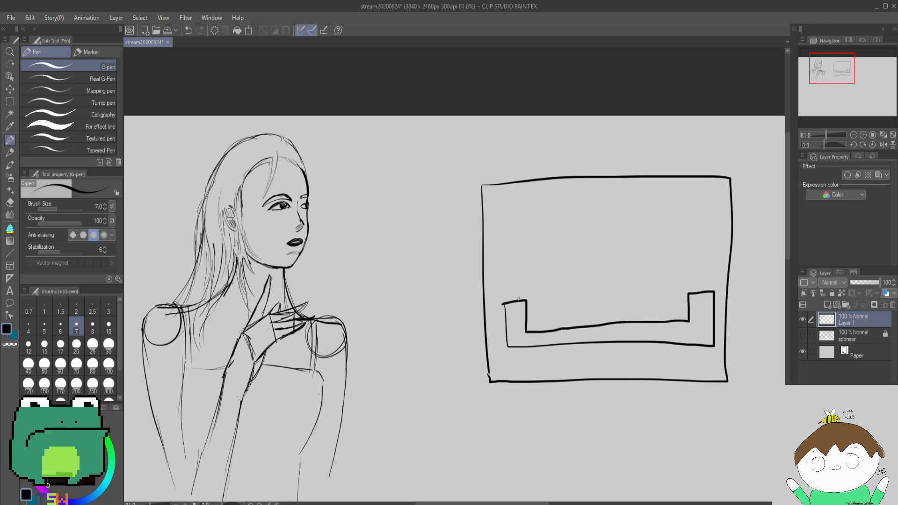
mouse_move(608, 317)
mouse_down()
mouse_move(582, 328)
mouse_move(593, 325)
mouse_move(558, 302)
mouse_move(589, 300)
mouse_move(592, 328)
mouse_move(619, 323)
mouse_up()
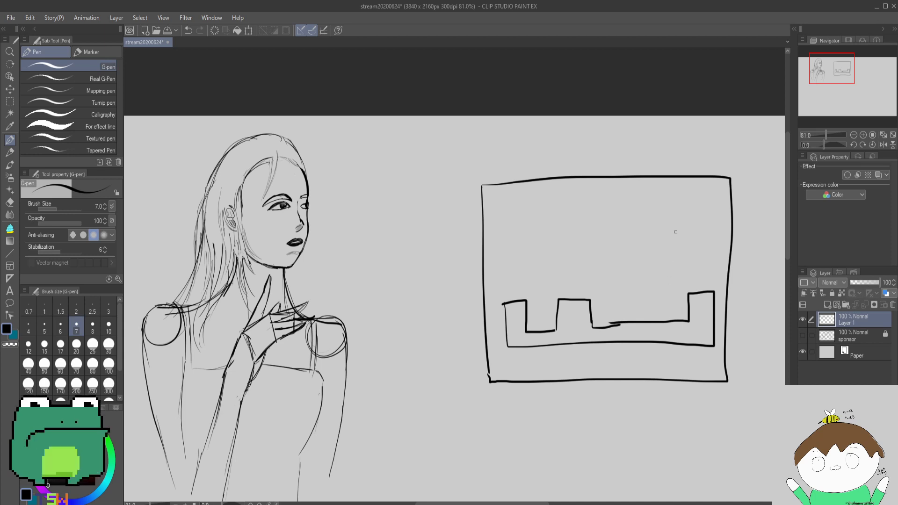
Draw two square eyes with smaller square pupils above the mouth of the blocky head.
drag(519, 220, 524, 274)
mouse_move(516, 221)
mouse_down()
mouse_move(577, 208)
mouse_move(584, 269)
mouse_move(526, 271)
mouse_up()
mouse_move(541, 237)
mouse_down()
mouse_move(568, 238)
mouse_move(545, 232)
mouse_up()
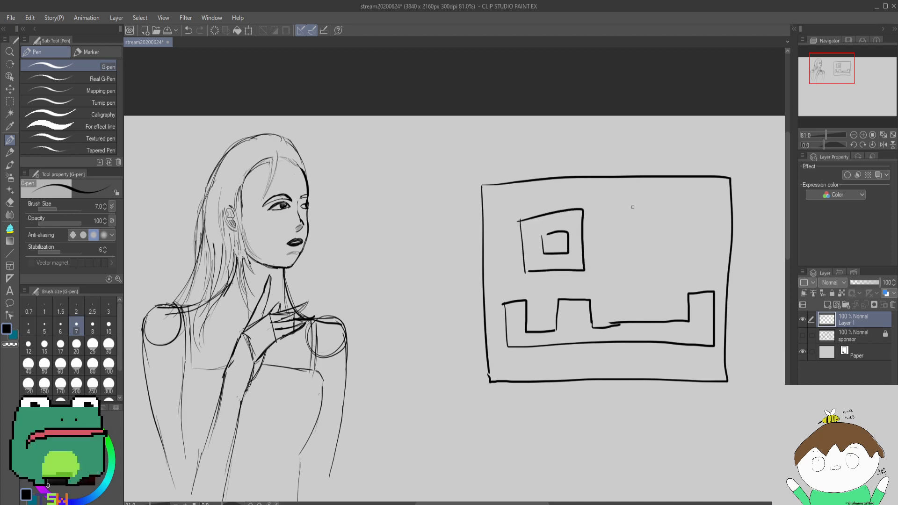
mouse_move(630, 207)
mouse_down()
mouse_move(631, 256)
mouse_move(694, 206)
mouse_move(701, 262)
mouse_move(629, 268)
mouse_up()
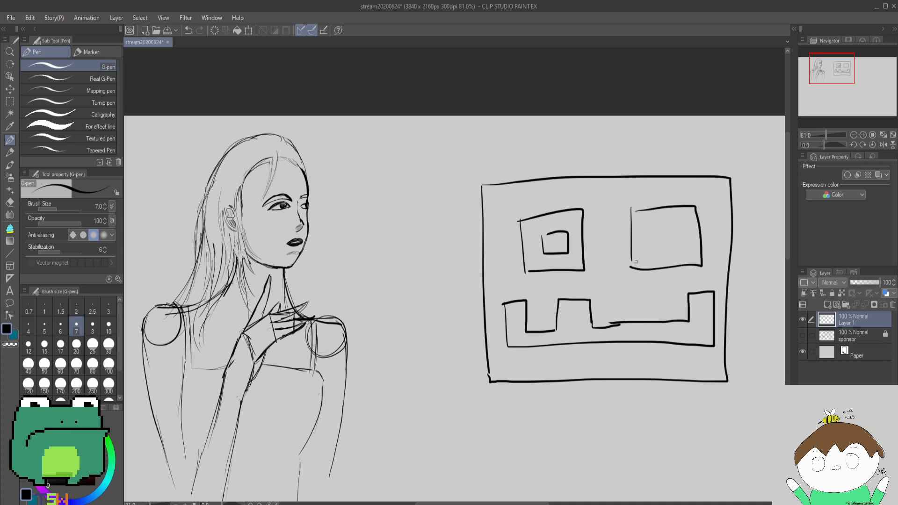
mouse_move(653, 228)
mouse_down()
mouse_move(656, 254)
mouse_move(681, 240)
mouse_move(654, 226)
mouse_up()
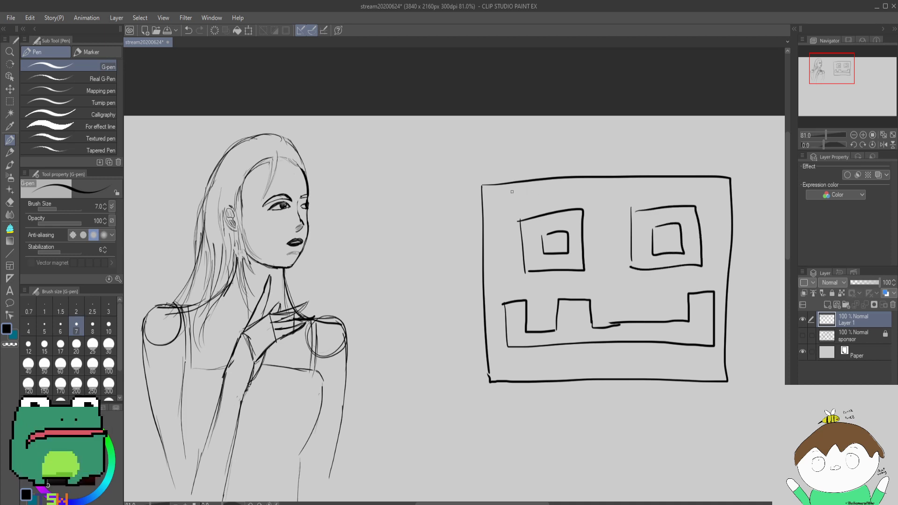
Draw a flat rectangular eyebrow above each square eye, shortening the first one at its inner end.
mouse_move(511, 192)
mouse_down()
mouse_move(605, 189)
mouse_move(605, 206)
mouse_move(513, 211)
mouse_up()
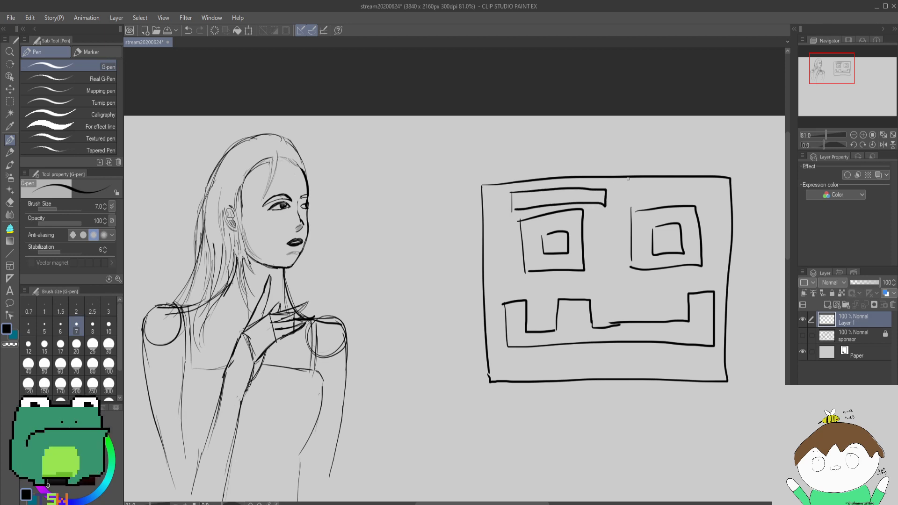
mouse_move(603, 192)
mouse_down()
mouse_move(593, 198)
mouse_move(595, 190)
mouse_up()
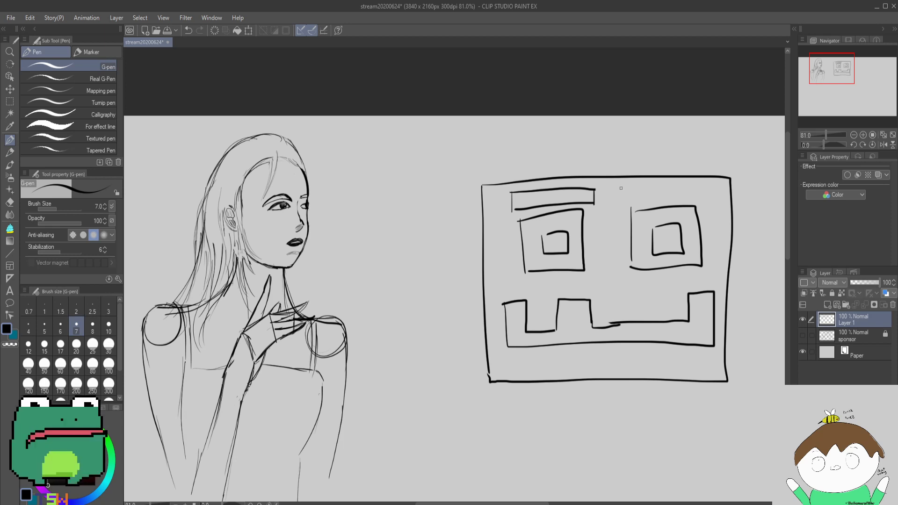
mouse_move(619, 186)
mouse_down()
mouse_move(719, 187)
mouse_move(713, 199)
mouse_move(624, 202)
mouse_up()
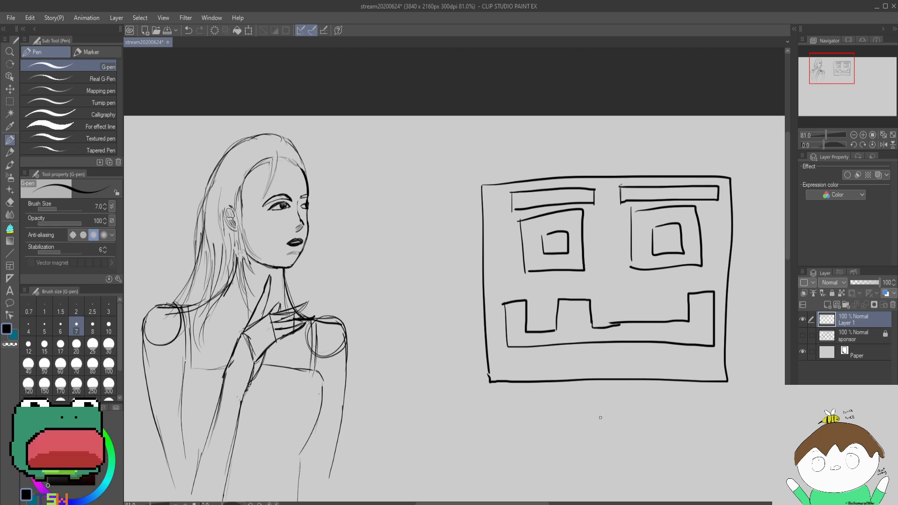
Clean up the mouth's upper line and replace part of its lower line with a small square tooth.
mouse_move(606, 325)
mouse_down()
mouse_move(618, 325)
mouse_move(592, 319)
mouse_move(620, 322)
mouse_up()
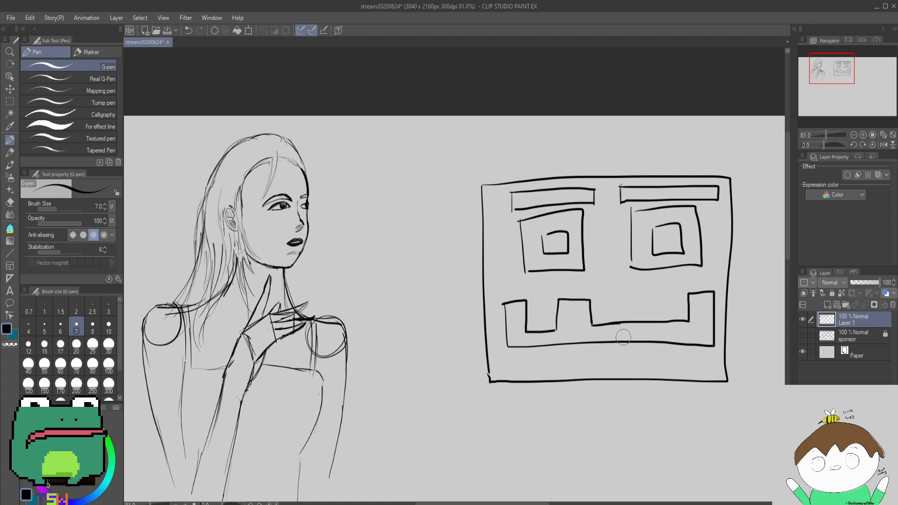
drag(649, 342, 635, 342)
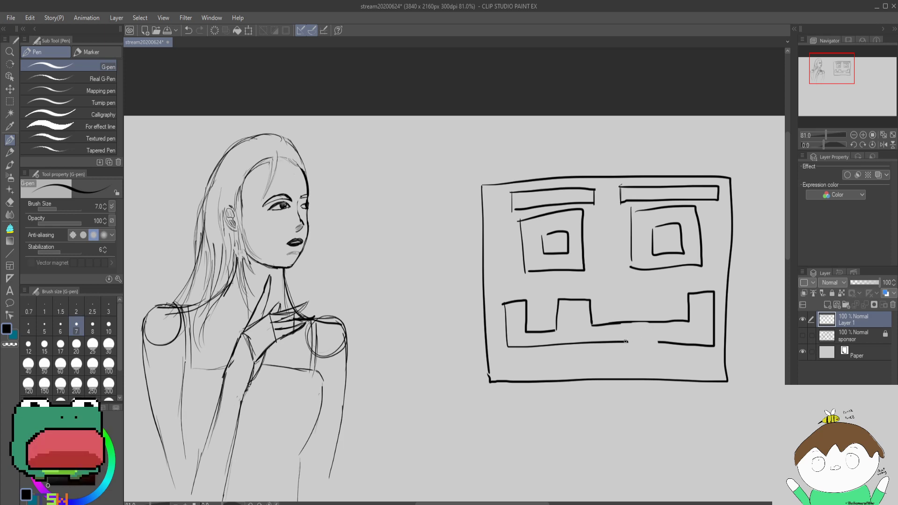
drag(625, 340, 655, 328)
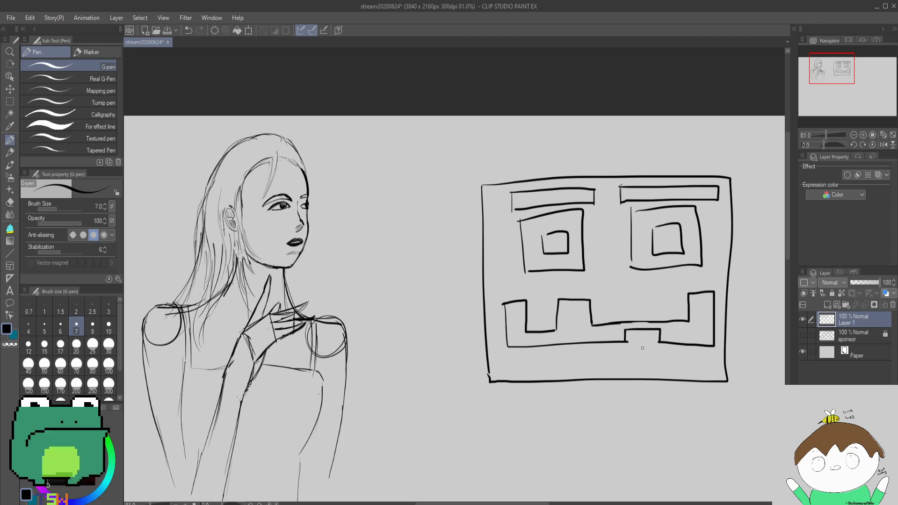
Draw a rectangular torso lettered "GO" below the square head, with a long wavy arm coming from its shoulder.
mouse_move(591, 428)
mouse_down()
mouse_move(580, 377)
mouse_move(510, 376)
mouse_move(509, 336)
mouse_up()
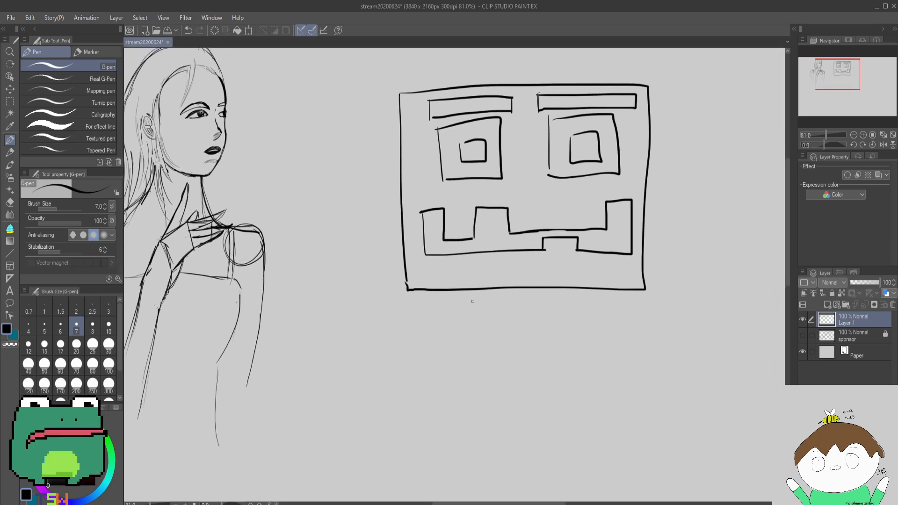
mouse_move(474, 305)
mouse_down()
mouse_move(480, 451)
mouse_move(578, 454)
mouse_move(579, 295)
mouse_up()
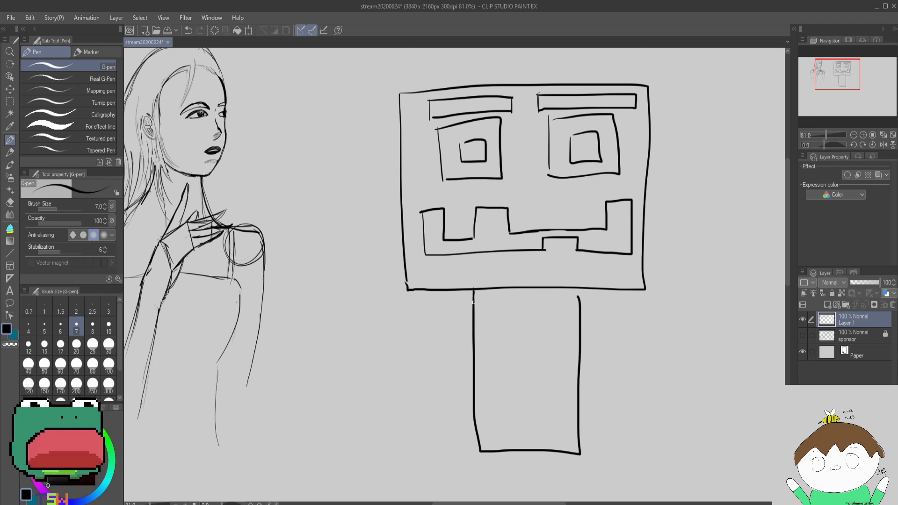
mouse_move(474, 302)
mouse_down()
mouse_move(428, 341)
mouse_move(350, 463)
mouse_move(387, 330)
mouse_move(345, 347)
mouse_move(327, 323)
mouse_move(362, 284)
mouse_move(406, 331)
mouse_move(395, 413)
mouse_move(408, 370)
mouse_move(397, 299)
mouse_move(365, 260)
mouse_move(377, 206)
mouse_up()
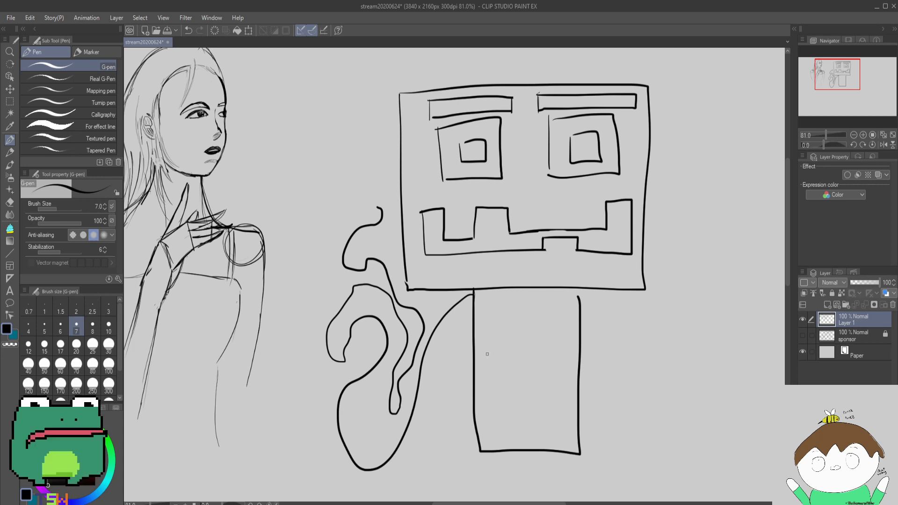
mouse_move(490, 306)
mouse_down()
mouse_move(507, 358)
mouse_move(523, 331)
mouse_move(546, 324)
mouse_move(533, 348)
mouse_up()
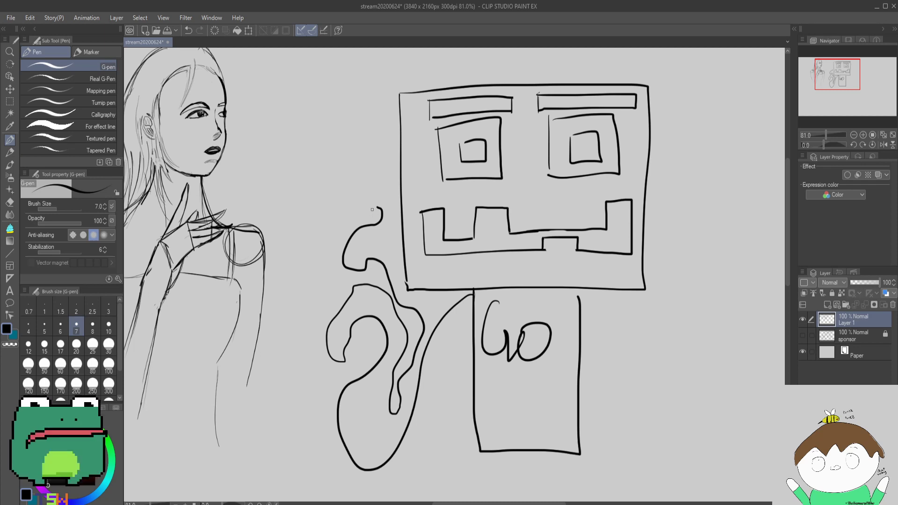
Redraw the end of the first wavy arm with a rounded hand and draw a second wavy arm from the torso's opposite side.
mouse_move(378, 209)
mouse_down()
mouse_move(382, 227)
mouse_move(364, 229)
mouse_up()
mouse_move(355, 229)
mouse_down()
mouse_move(376, 210)
mouse_move(392, 166)
mouse_move(375, 167)
mouse_move(357, 197)
mouse_up()
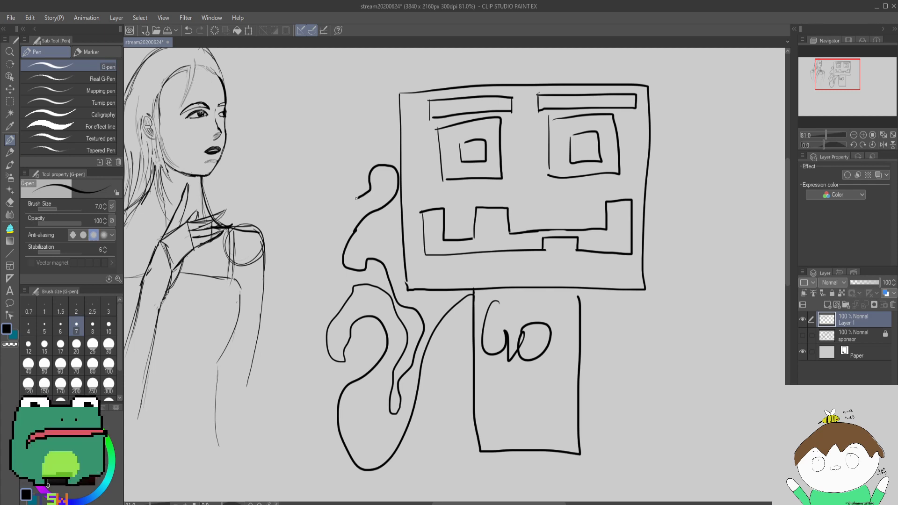
mouse_move(358, 198)
mouse_down()
mouse_move(339, 200)
mouse_move(320, 234)
mouse_move(336, 237)
mouse_move(346, 198)
mouse_up()
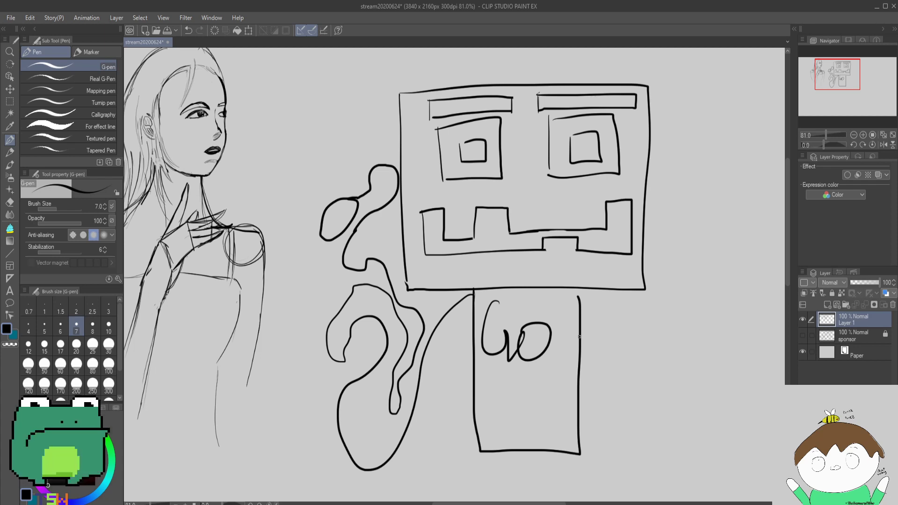
mouse_move(578, 338)
mouse_down()
mouse_move(690, 384)
mouse_move(717, 305)
mouse_move(726, 174)
mouse_move(694, 120)
mouse_move(722, 101)
mouse_move(753, 155)
mouse_move(721, 379)
mouse_move(650, 448)
mouse_move(629, 417)
mouse_move(638, 414)
mouse_move(603, 421)
mouse_move(650, 479)
mouse_move(737, 439)
mouse_up()
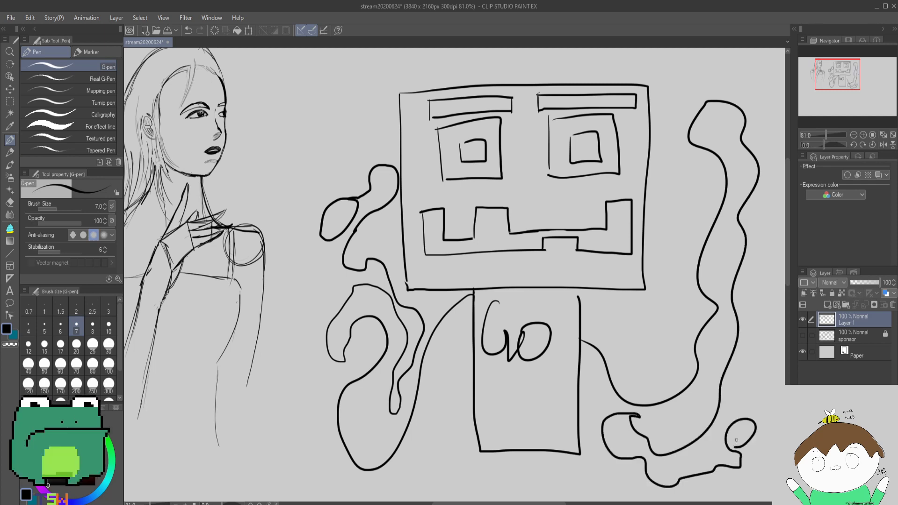
Draw two long winding legs from the bottom of the torso, each ending in a small oval foot.
drag(564, 405, 528, 278)
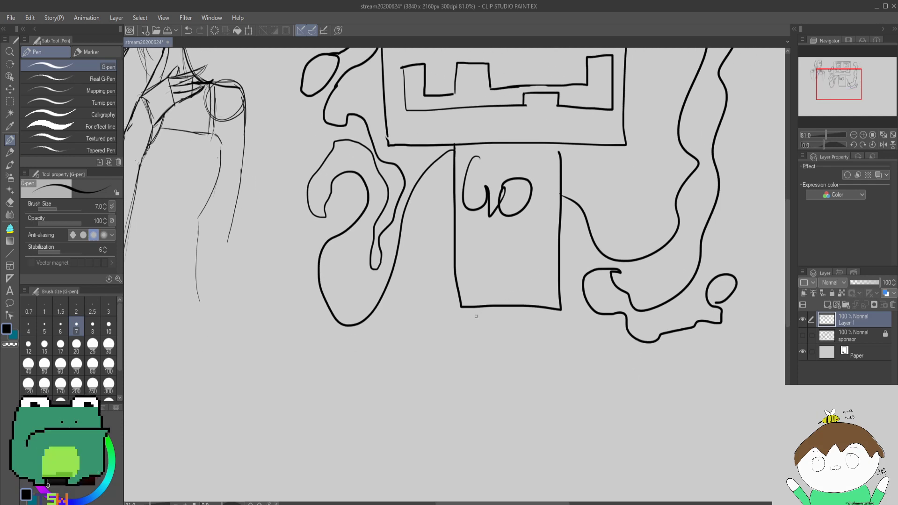
mouse_move(479, 308)
mouse_down()
mouse_move(491, 363)
mouse_move(407, 421)
mouse_move(411, 440)
mouse_move(381, 453)
mouse_move(376, 387)
mouse_move(408, 348)
mouse_move(322, 385)
mouse_move(319, 463)
mouse_move(398, 487)
mouse_move(459, 457)
mouse_move(471, 431)
mouse_move(493, 465)
mouse_move(454, 498)
mouse_move(476, 482)
mouse_up()
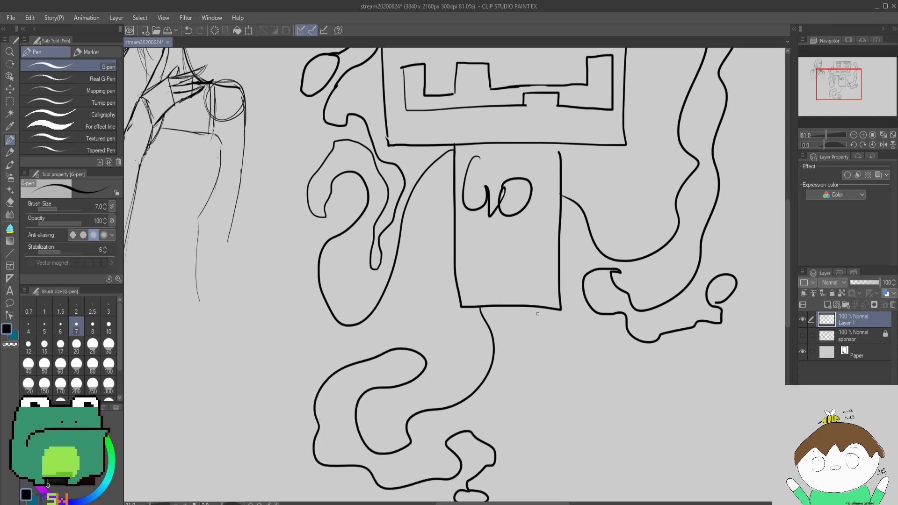
mouse_move(537, 310)
mouse_down()
mouse_move(581, 364)
mouse_move(694, 380)
mouse_move(726, 365)
mouse_move(731, 334)
mouse_move(776, 327)
mouse_move(765, 395)
mouse_move(701, 441)
mouse_move(644, 379)
mouse_move(615, 412)
mouse_move(627, 404)
mouse_move(655, 414)
mouse_move(658, 446)
mouse_move(643, 426)
mouse_move(603, 448)
mouse_move(625, 451)
mouse_move(623, 473)
mouse_move(600, 489)
mouse_up()
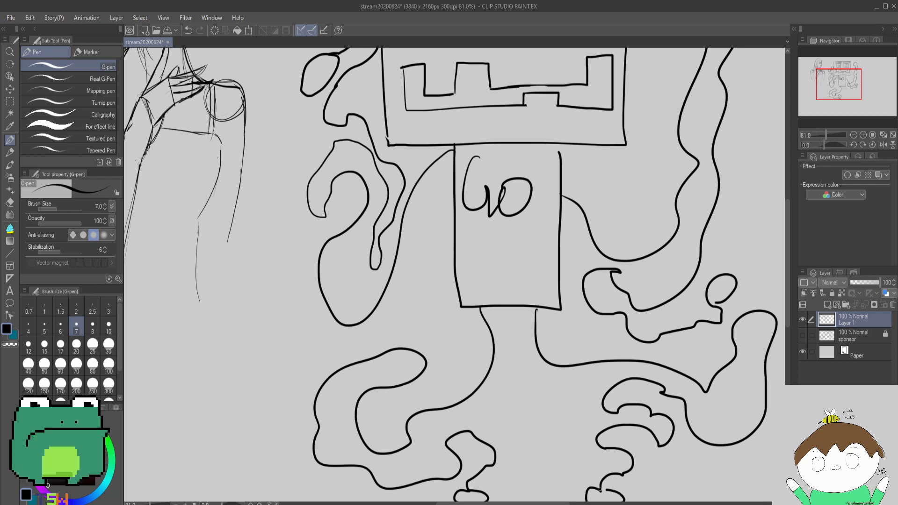
Rename the drawing layer to "girl and stone" and save the drawing.
mouse_move(589, 441)
mouse_down()
mouse_move(588, 344)
mouse_move(513, 396)
mouse_up()
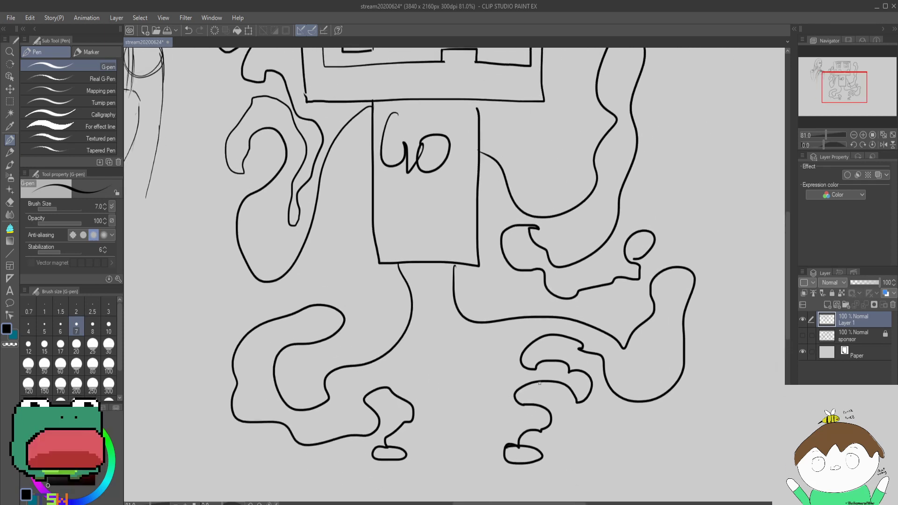
scroll(487, 225, down, 4)
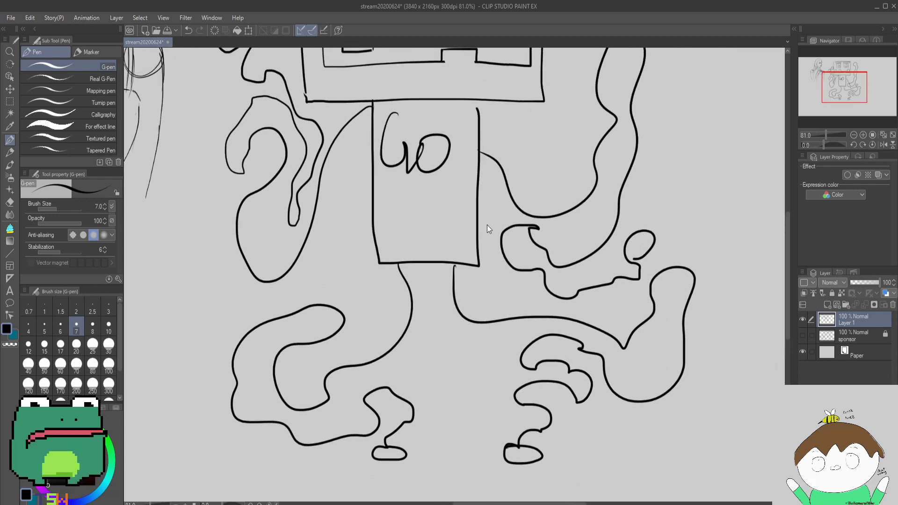
drag(506, 134, 509, 195)
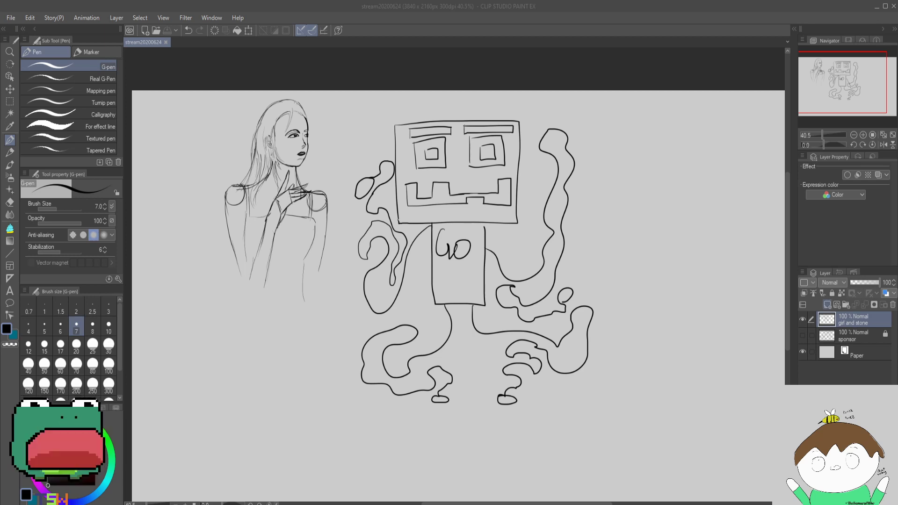
Add a new raster layer above the girl and stone layer and hide the girl and stone layer.
click(827, 304)
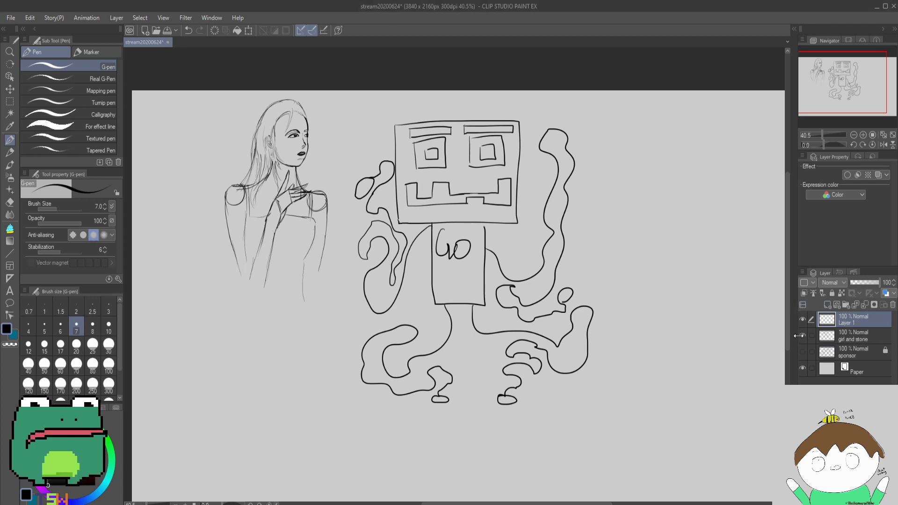
click(803, 336)
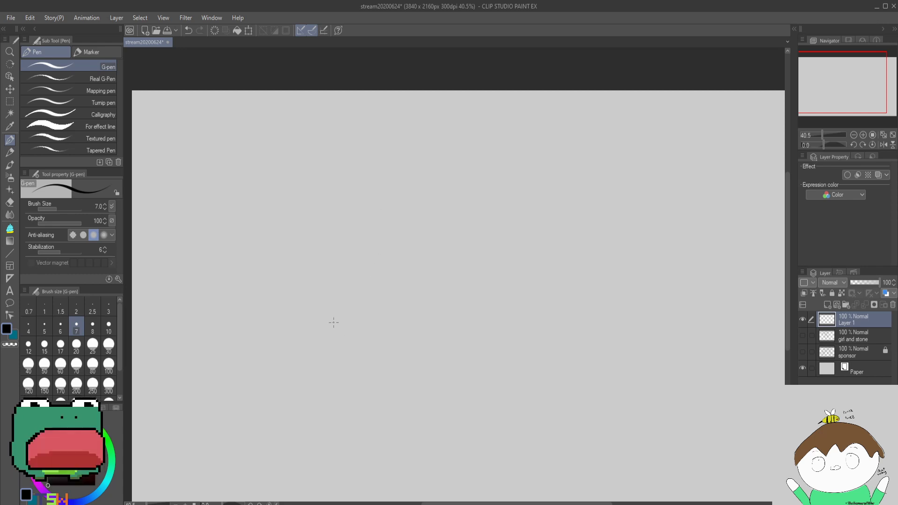
drag(333, 288, 378, 451)
key(ctrl+z)
key(ctrl+z)
key(ctrl+z)
key(ctrl+z)
Save the stream20200624 drawing with its blank new layer.
drag(545, 315, 525, 309)
scroll(487, 297, up, 2)
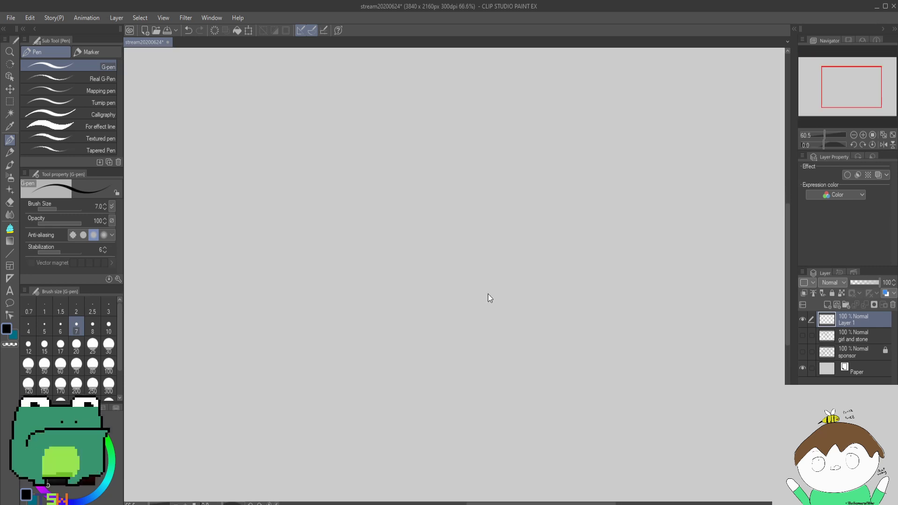
scroll(488, 298, up, 1)
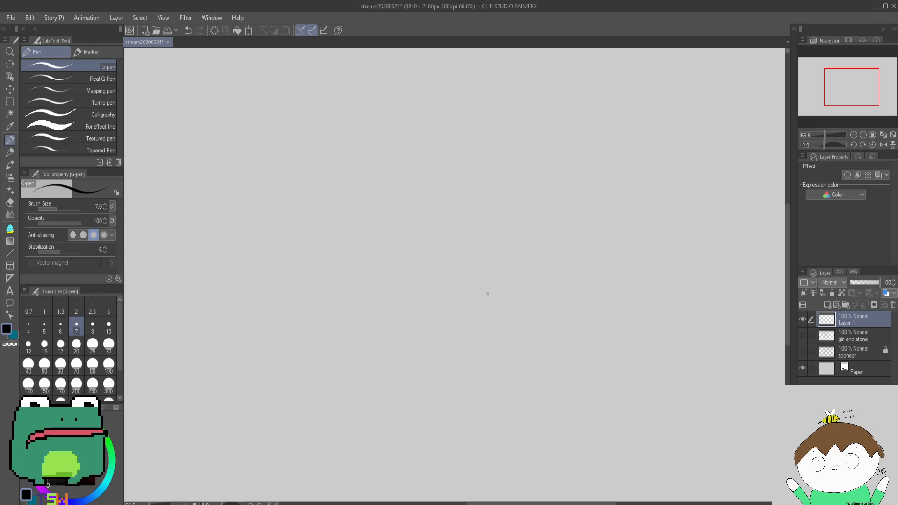
key(ctrl+s)
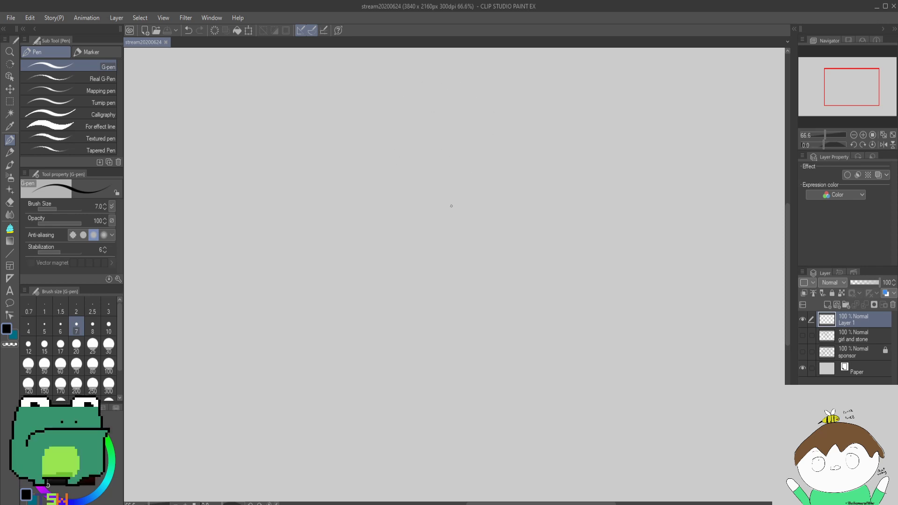
Sketch a head circle with a horizontal guideline and flattened sides, erasing the arcs and line ends outside them.
mouse_move(475, 75)
mouse_down()
mouse_move(412, 185)
mouse_move(439, 81)
mouse_up()
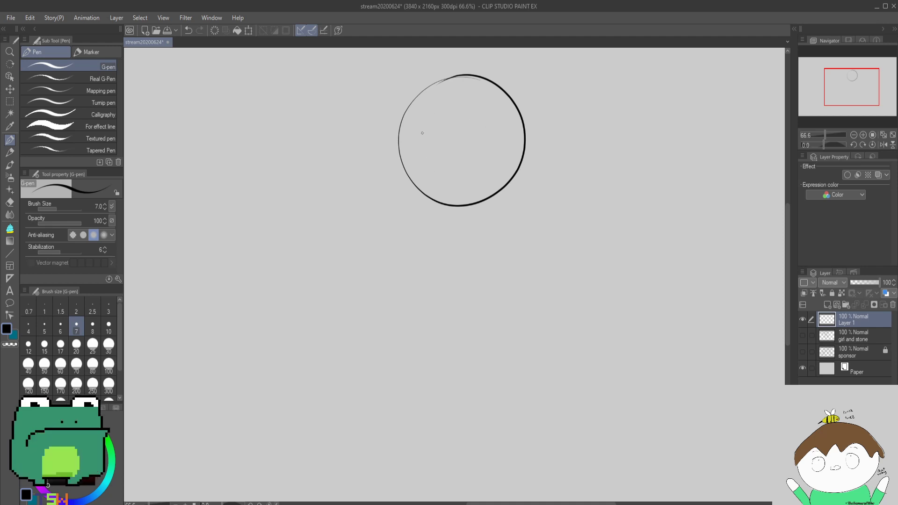
drag(409, 142, 540, 141)
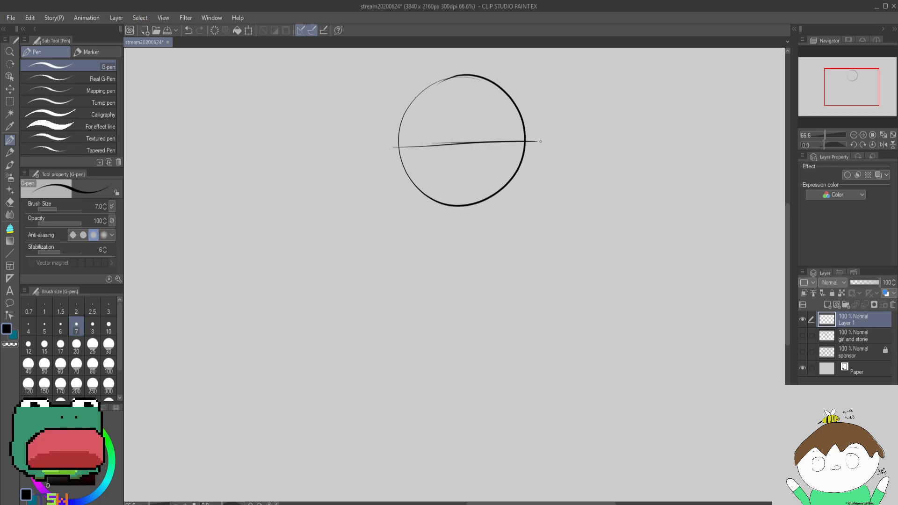
drag(410, 113, 407, 167)
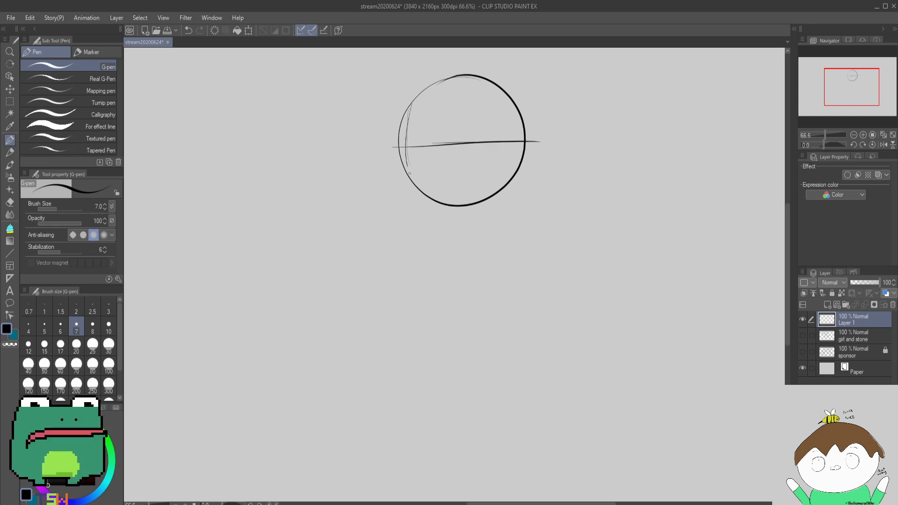
drag(514, 105, 517, 178)
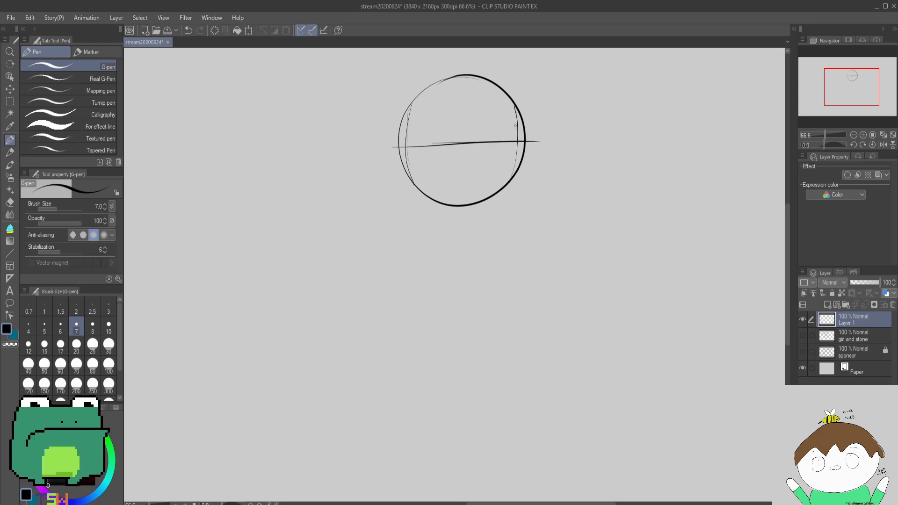
mouse_move(403, 111)
mouse_down()
mouse_move(397, 178)
mouse_move(397, 135)
mouse_move(406, 179)
mouse_move(403, 121)
mouse_move(401, 171)
mouse_up()
mouse_move(526, 148)
mouse_down()
mouse_move(519, 179)
mouse_move(518, 99)
mouse_move(516, 183)
mouse_move(535, 155)
mouse_up()
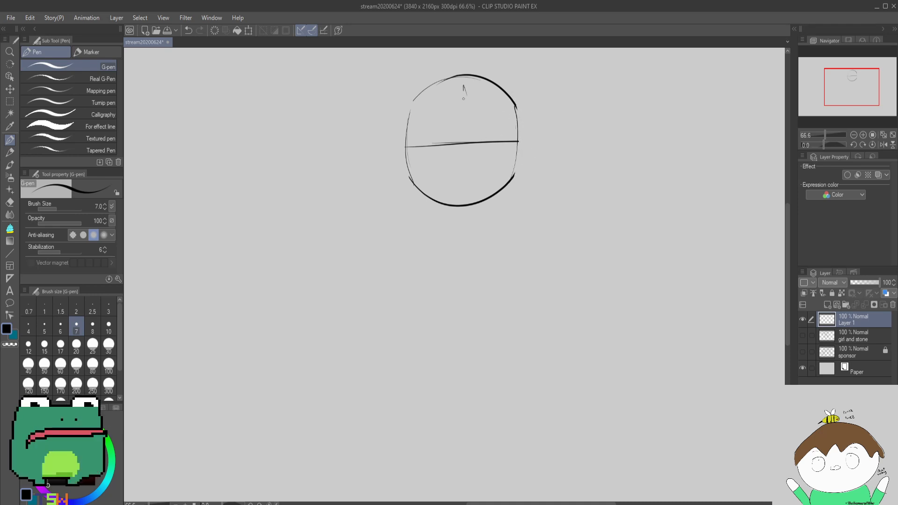
Add a vertical centre guideline to the head and shape the jaw and chin below the circle.
drag(463, 87, 468, 224)
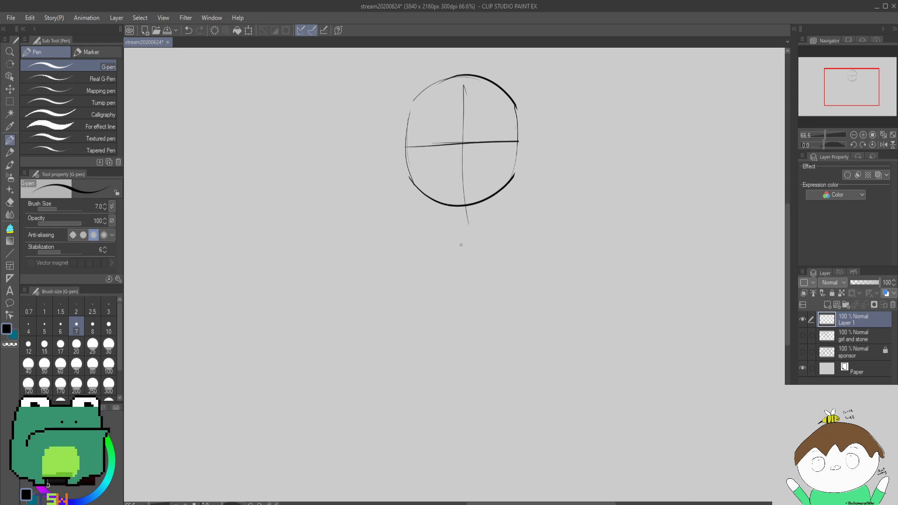
drag(456, 253, 477, 251)
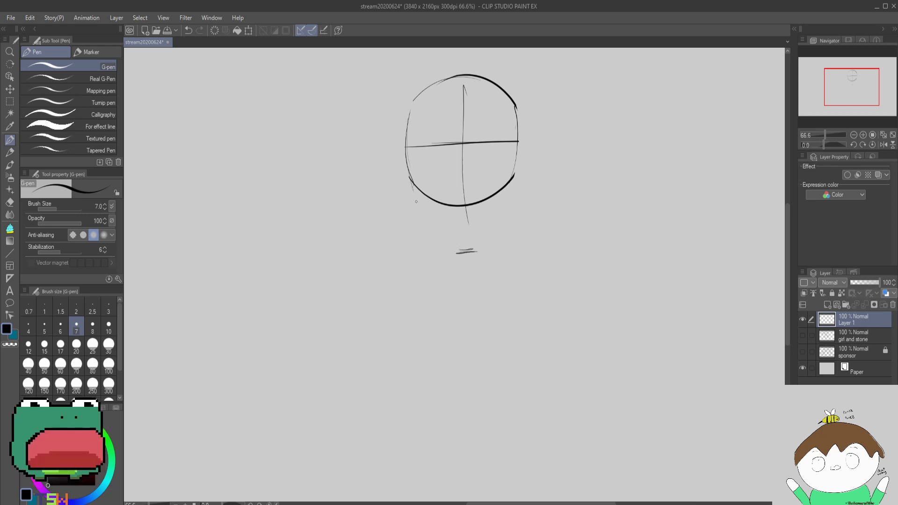
mouse_move(410, 178)
mouse_down()
mouse_move(423, 222)
mouse_move(460, 254)
mouse_move(475, 252)
mouse_up()
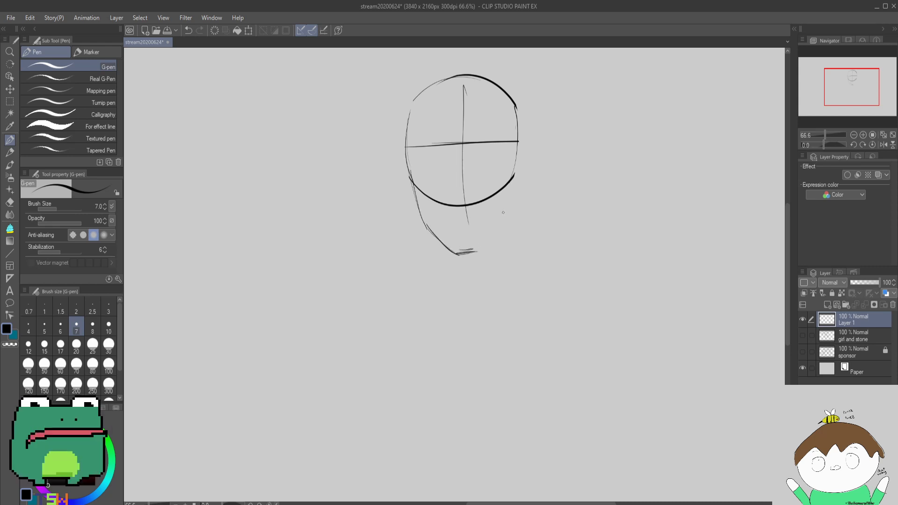
mouse_move(513, 178)
mouse_down()
mouse_move(504, 222)
mouse_move(479, 251)
mouse_up()
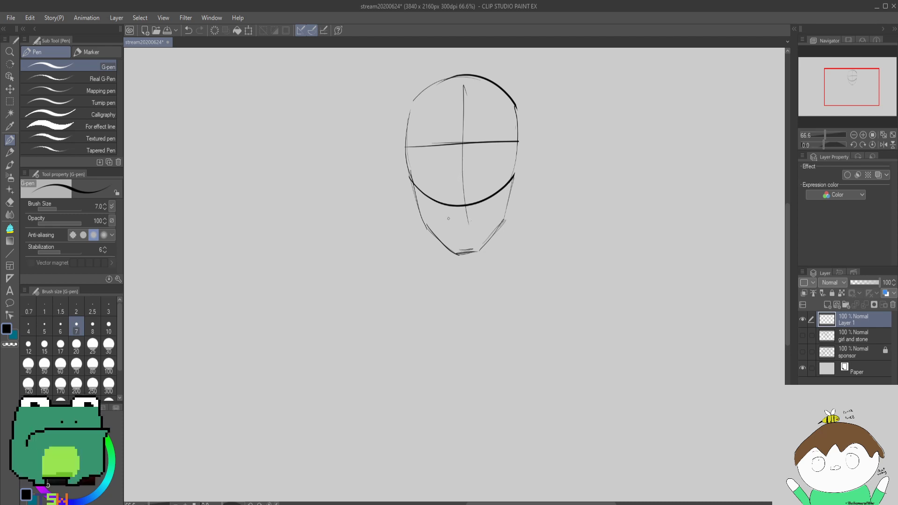
mouse_move(427, 225)
mouse_down()
mouse_move(459, 244)
mouse_move(487, 236)
mouse_move(504, 210)
mouse_move(514, 213)
mouse_move(477, 249)
mouse_move(451, 260)
mouse_move(447, 248)
mouse_move(470, 253)
mouse_move(426, 236)
mouse_move(465, 234)
mouse_move(442, 243)
mouse_up()
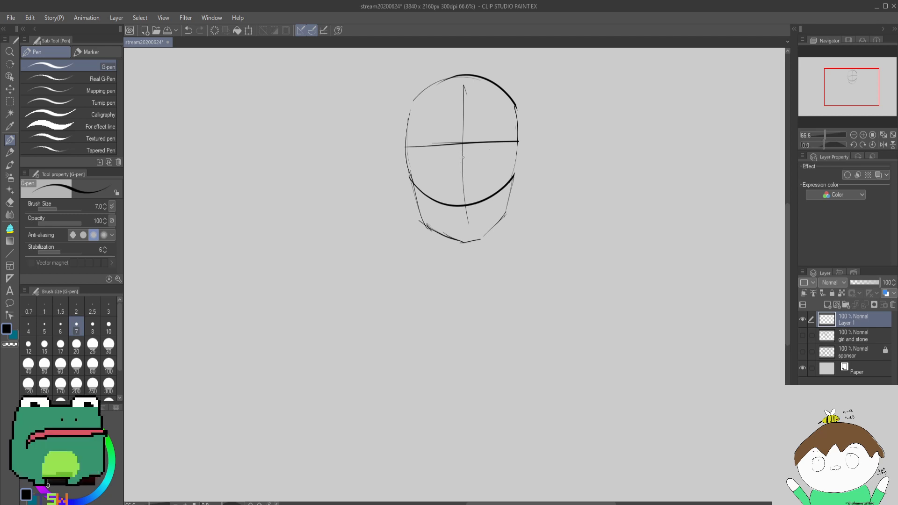
Sketch the nose with its bridge and two almond-shaped eyes below the horizontal guideline.
drag(452, 178, 474, 176)
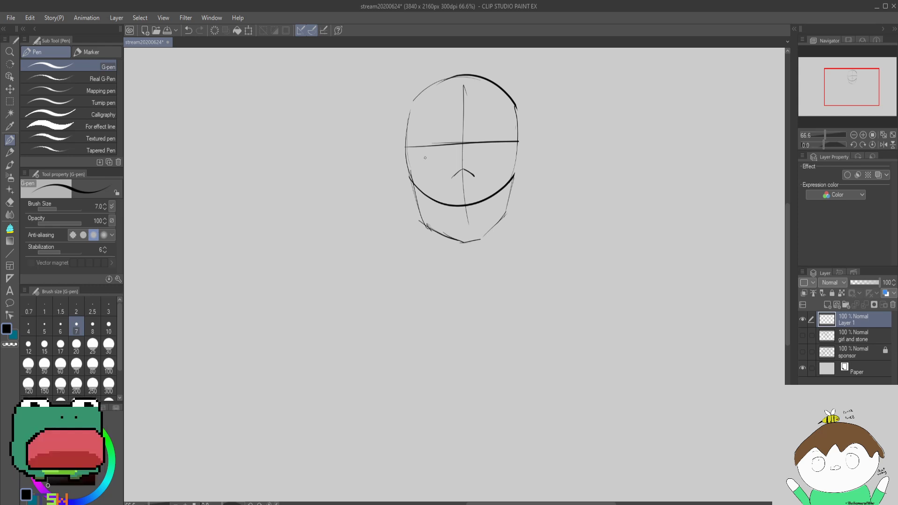
mouse_move(424, 161)
mouse_down()
mouse_move(442, 154)
mouse_move(449, 160)
mouse_move(431, 156)
mouse_move(443, 162)
mouse_up()
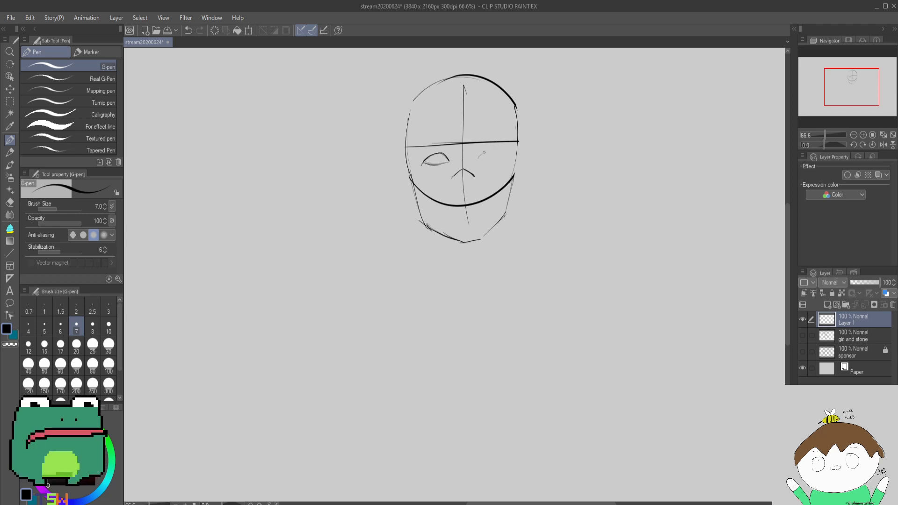
drag(479, 157, 503, 156)
mouse_move(456, 178)
mouse_down()
mouse_move(455, 149)
mouse_move(458, 166)
mouse_move(469, 167)
mouse_move(468, 150)
mouse_move(465, 179)
mouse_up()
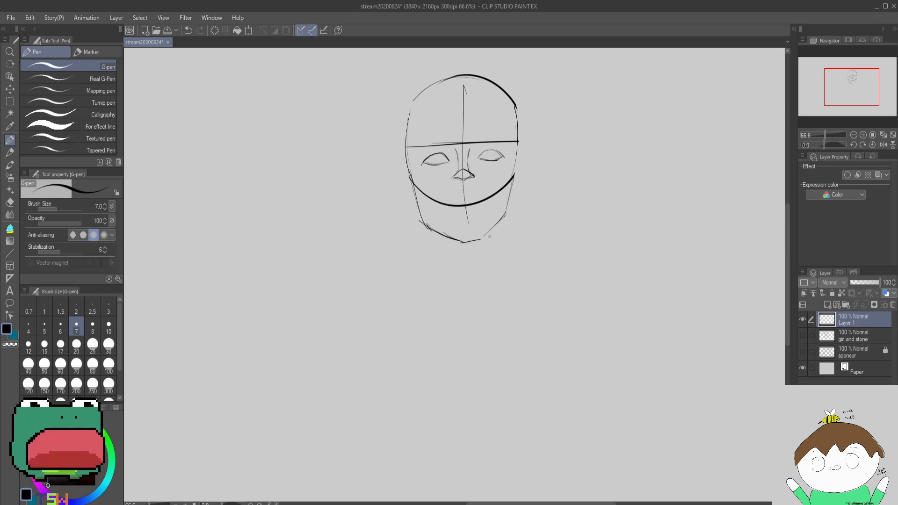
Draw both neck lines and reinforce the chin contour, and save the drawing.
drag(499, 218, 504, 295)
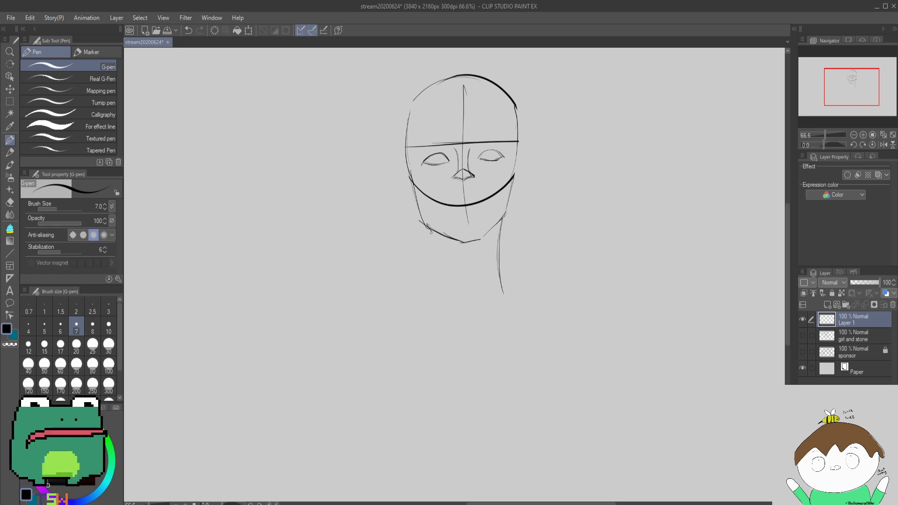
mouse_move(428, 234)
mouse_down()
mouse_move(445, 287)
mouse_move(438, 307)
mouse_up()
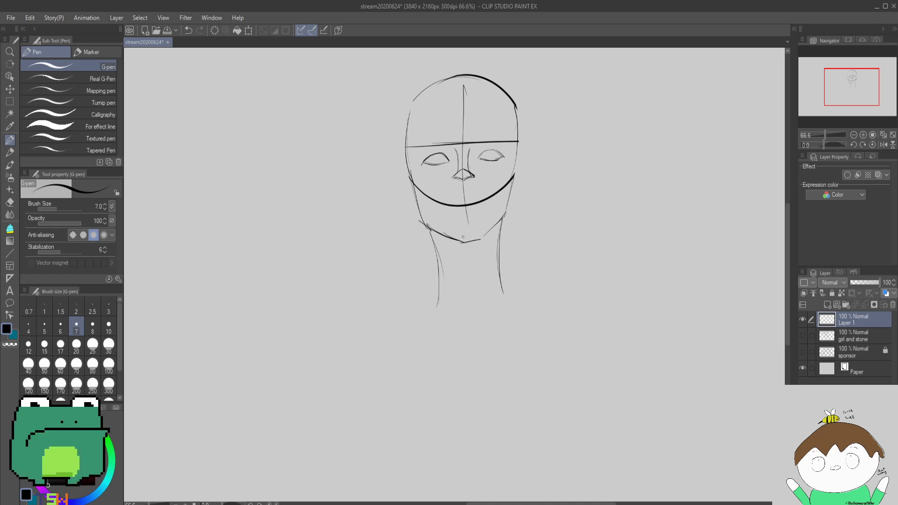
drag(463, 241, 499, 222)
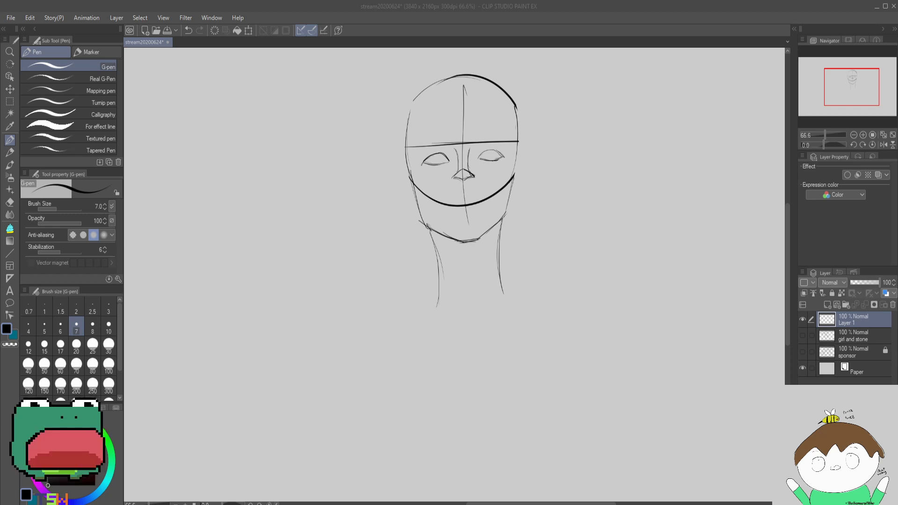
click(476, 24)
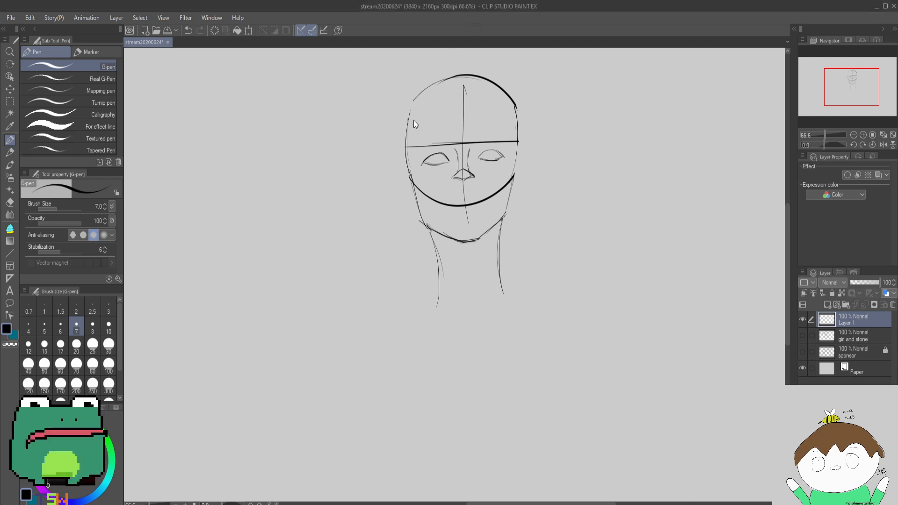
key(ctrl+s)
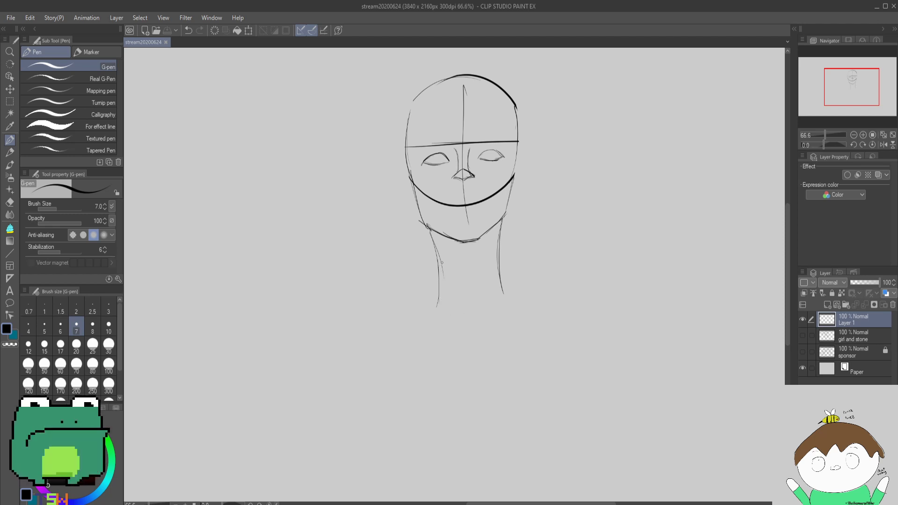
Sketch the V-shaped base of the neck and both shoulder lines, with the outer contour of the lowered arm.
drag(438, 300, 476, 320)
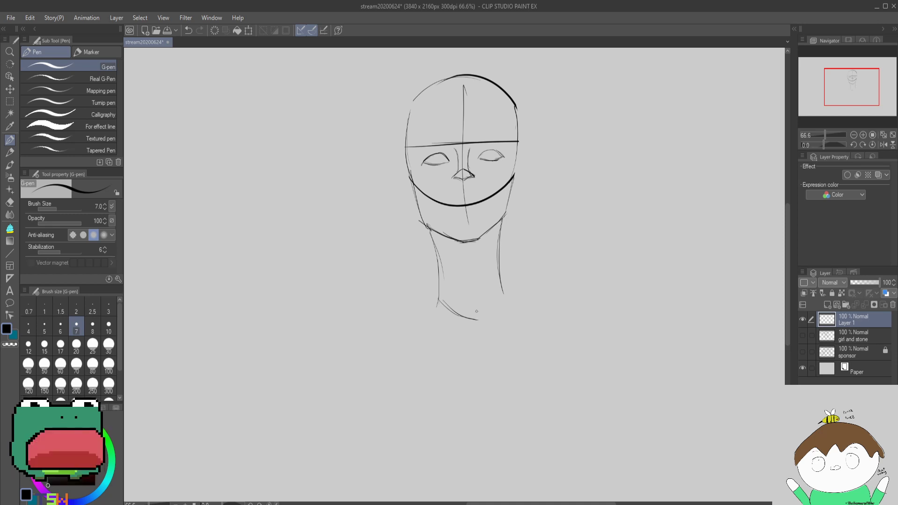
drag(504, 286, 477, 315)
mouse_move(522, 275)
mouse_down()
mouse_move(498, 286)
mouse_move(537, 269)
mouse_move(574, 269)
mouse_move(600, 359)
mouse_up()
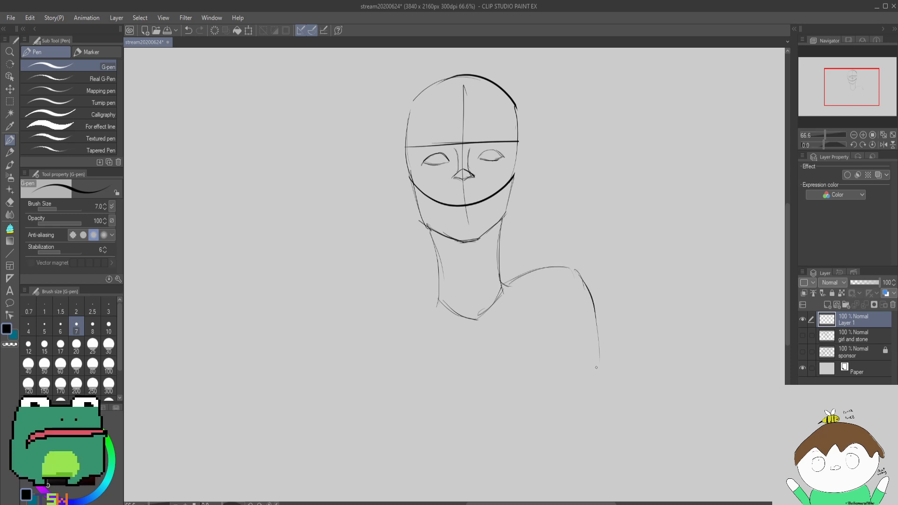
drag(572, 272, 592, 345)
mouse_move(441, 301)
mouse_down()
mouse_move(405, 278)
mouse_move(334, 271)
mouse_move(355, 262)
mouse_move(301, 257)
mouse_up()
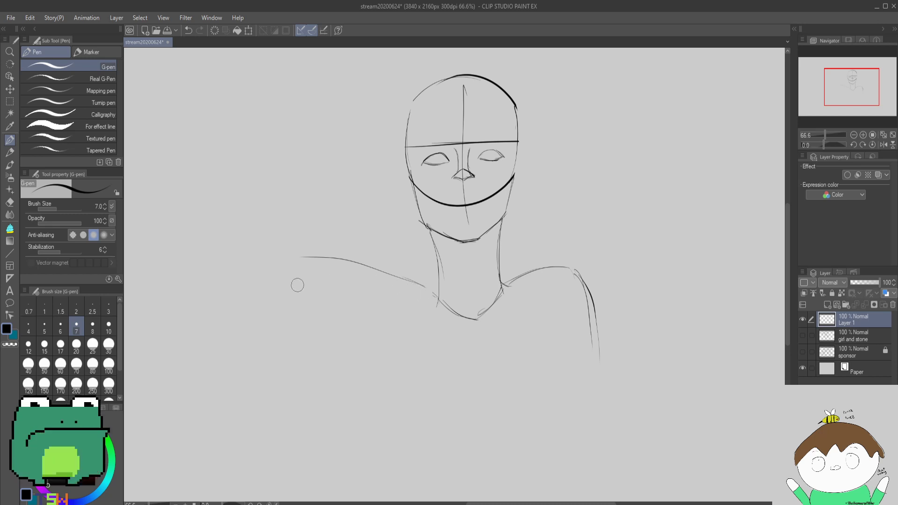
Draw the underside of the outstretched arm and continue the contour down that side of the torso.
mouse_move(296, 284)
mouse_down()
mouse_move(378, 331)
mouse_move(370, 327)
mouse_move(422, 393)
mouse_up()
drag(387, 336, 414, 419)
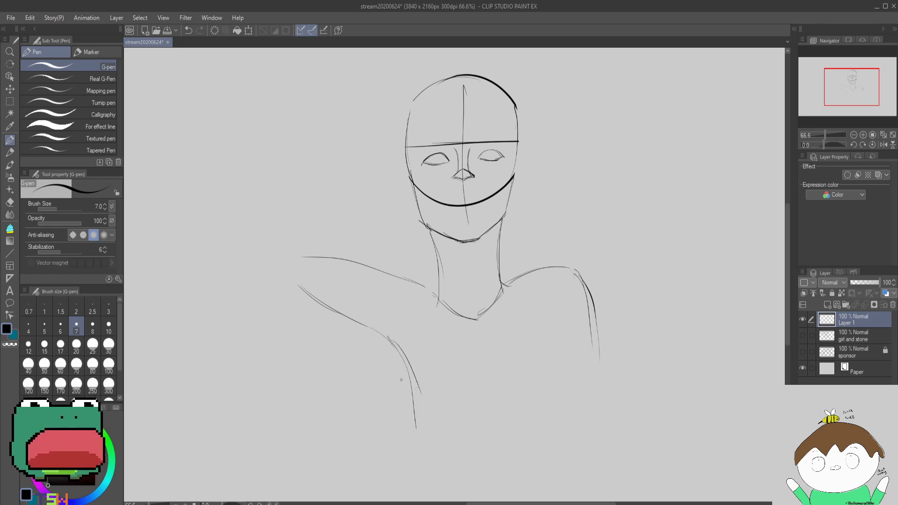
mouse_move(365, 325)
mouse_down()
mouse_move(389, 345)
mouse_move(426, 420)
mouse_up()
drag(403, 374, 430, 467)
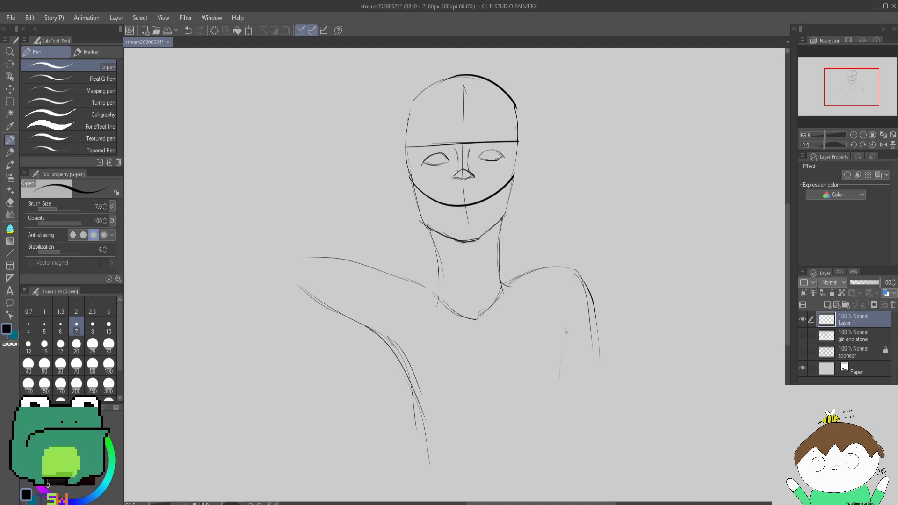
mouse_move(563, 324)
mouse_down()
mouse_move(570, 409)
mouse_move(571, 401)
mouse_move(561, 455)
mouse_up()
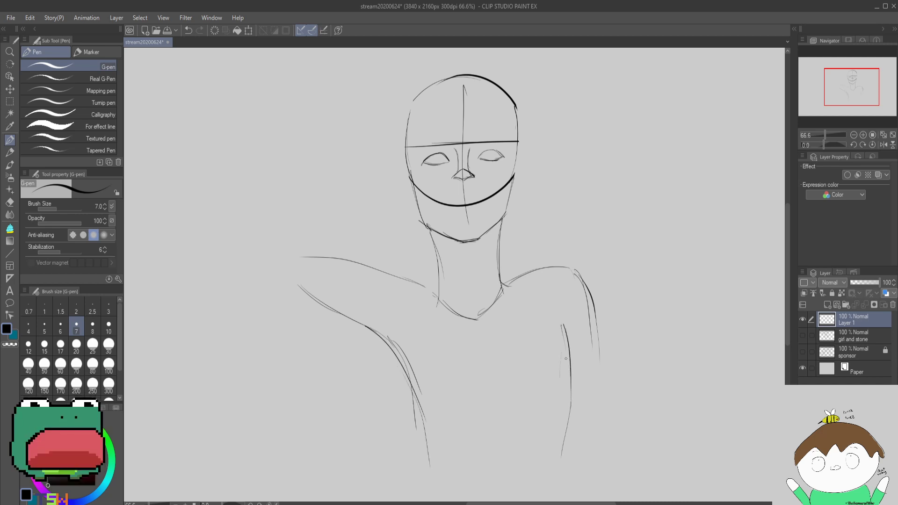
key(ctrl+z)
key(ctrl+z)
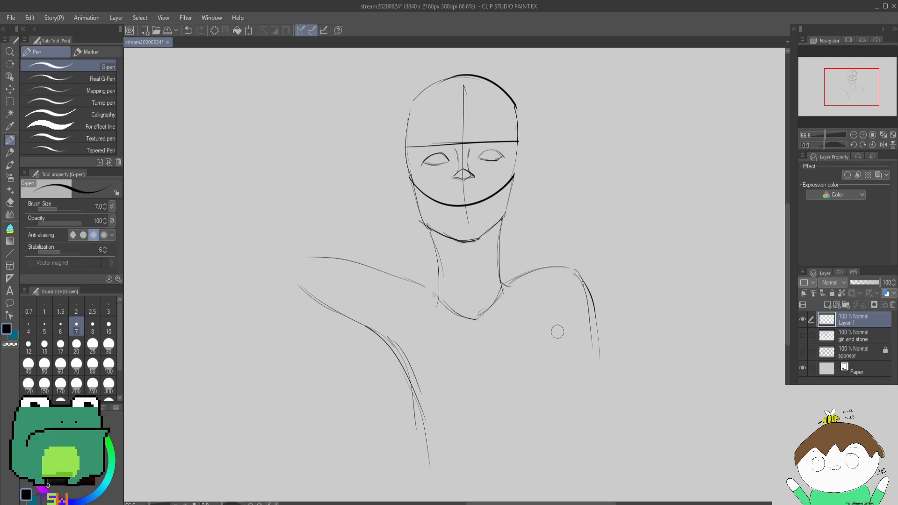
Draw the torso contour beside the lowered arm and strengthen the waist line on the outstretched arm's side.
mouse_move(562, 324)
mouse_down()
mouse_move(572, 380)
mouse_move(565, 471)
mouse_up()
drag(492, 362, 503, 289)
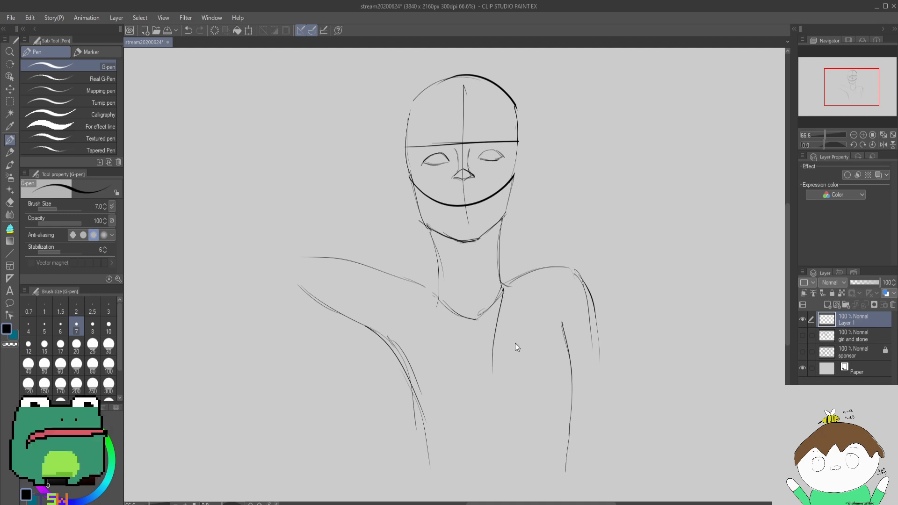
key(ctrl+z)
mouse_move(483, 369)
mouse_down()
mouse_move(511, 319)
mouse_move(507, 265)
mouse_move(504, 301)
mouse_up()
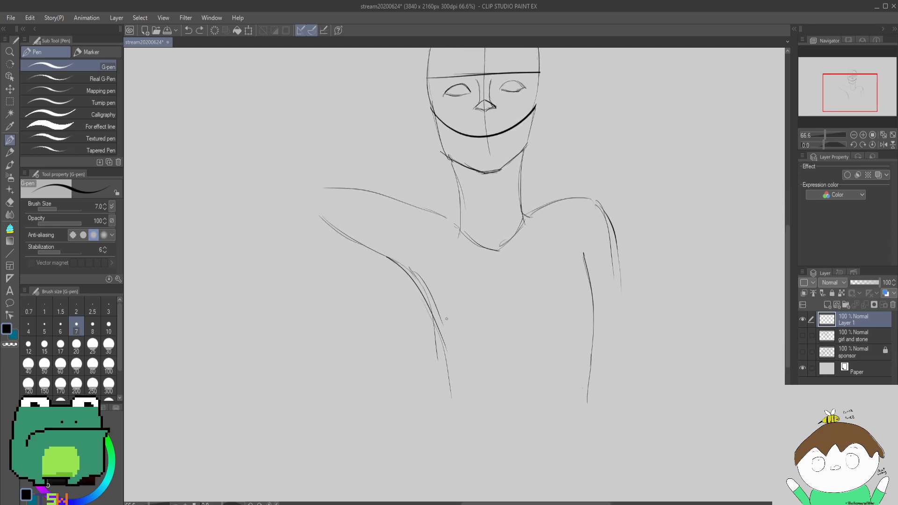
mouse_move(433, 316)
mouse_down()
mouse_move(449, 396)
mouse_move(443, 411)
mouse_up()
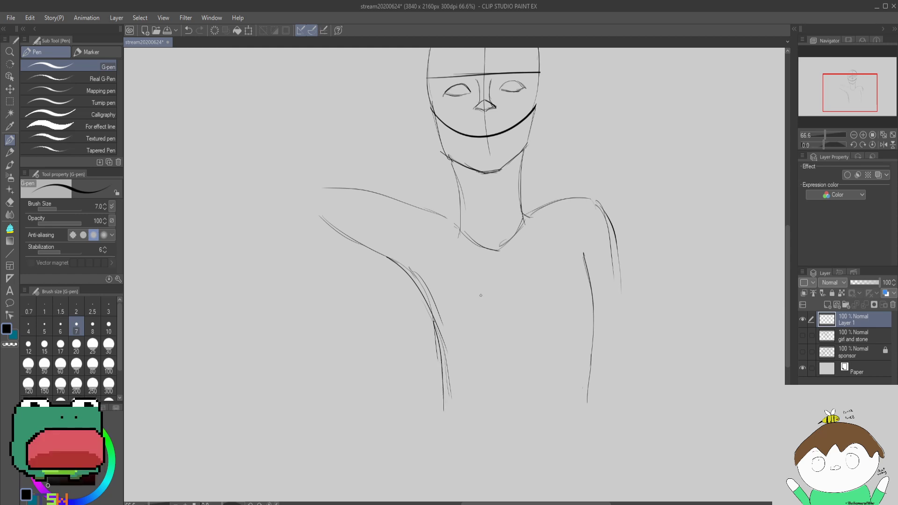
Erase the upper contour line running from the neck along the outstretched arm.
drag(452, 242, 488, 371)
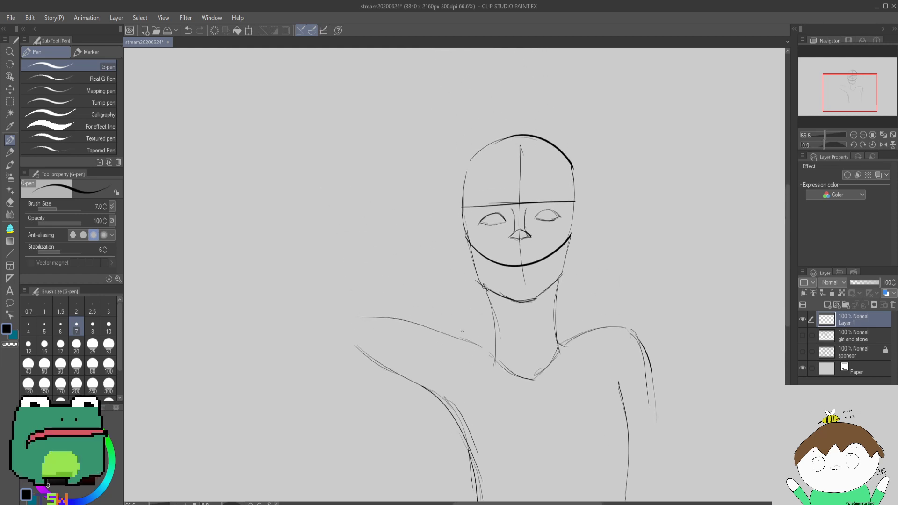
drag(377, 317, 481, 352)
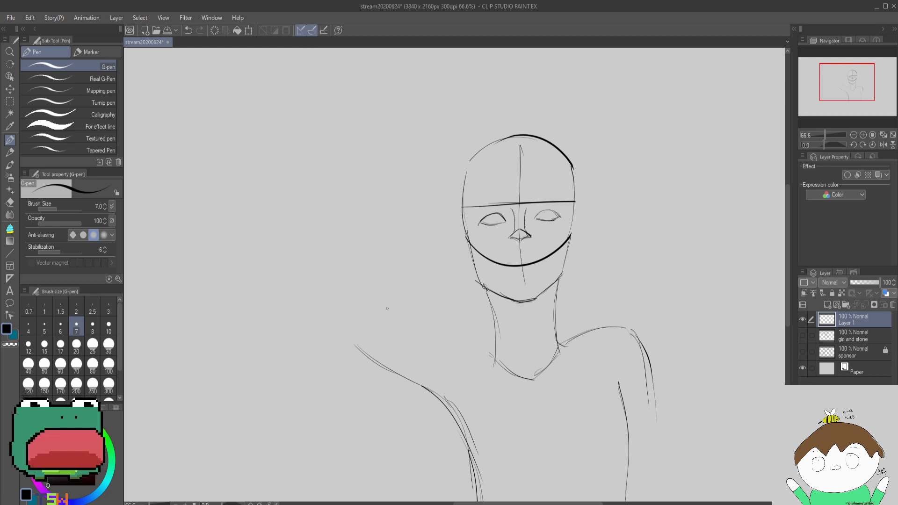
Redraw the upper contour of the outstretched arm down to the neck base and steepen the outer end of its underside.
drag(379, 297, 489, 363)
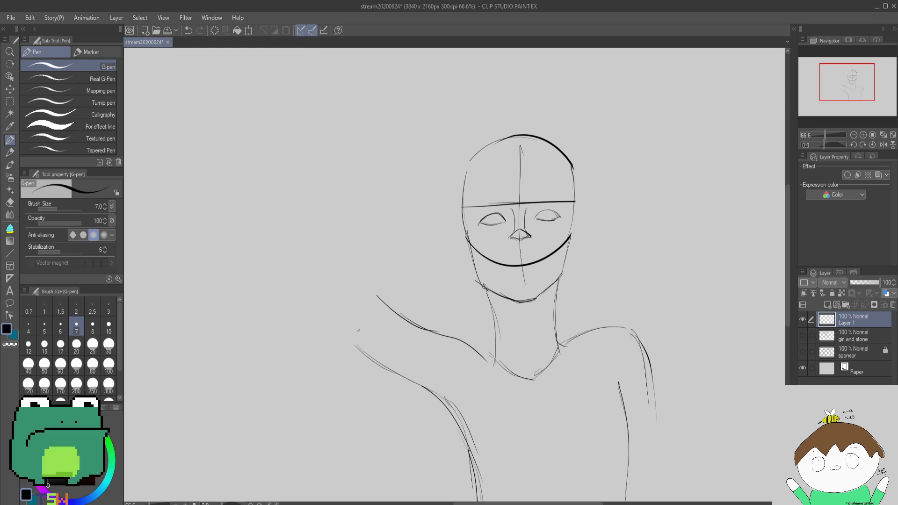
drag(356, 329, 393, 367)
drag(365, 336, 410, 379)
drag(360, 351, 379, 366)
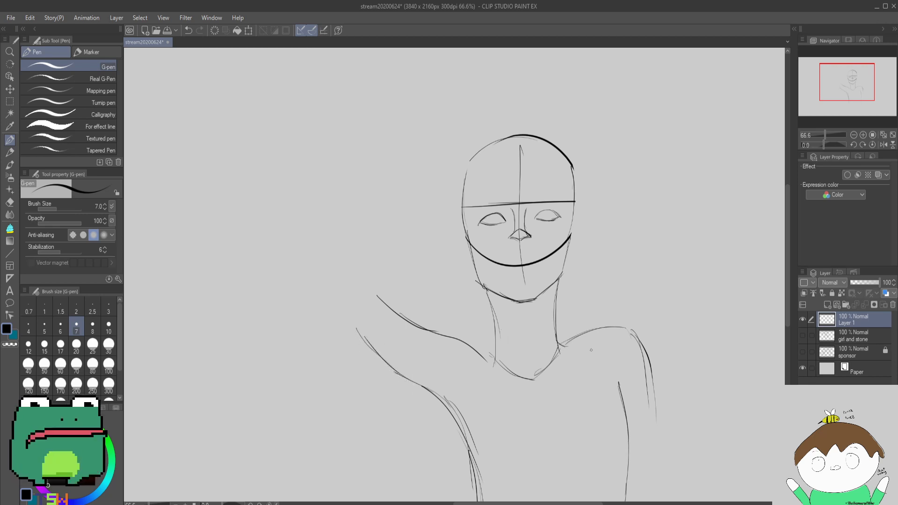
Erase the torso contour below the outstretched arm and redraw it as a single line curving down from the armpit.
scroll(591, 349, down, 5)
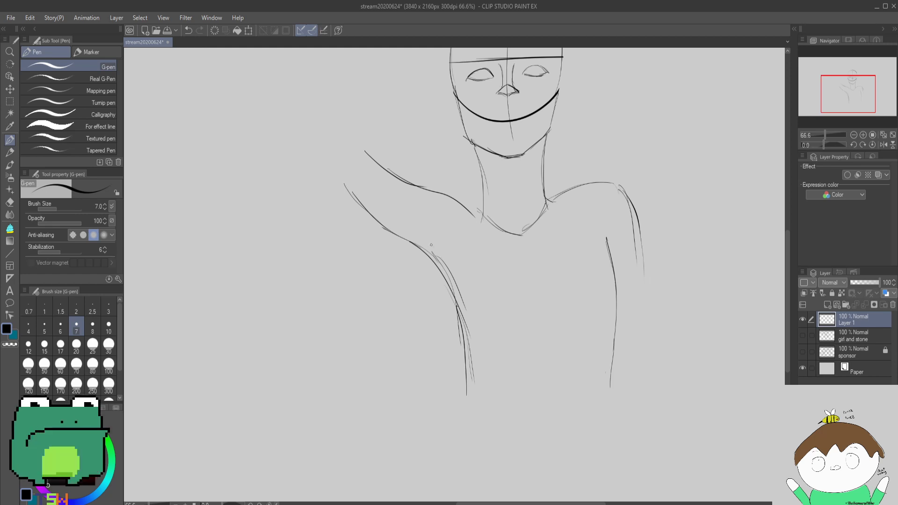
mouse_move(425, 244)
mouse_down()
mouse_move(481, 343)
mouse_move(449, 269)
mouse_move(475, 366)
mouse_move(445, 283)
mouse_up()
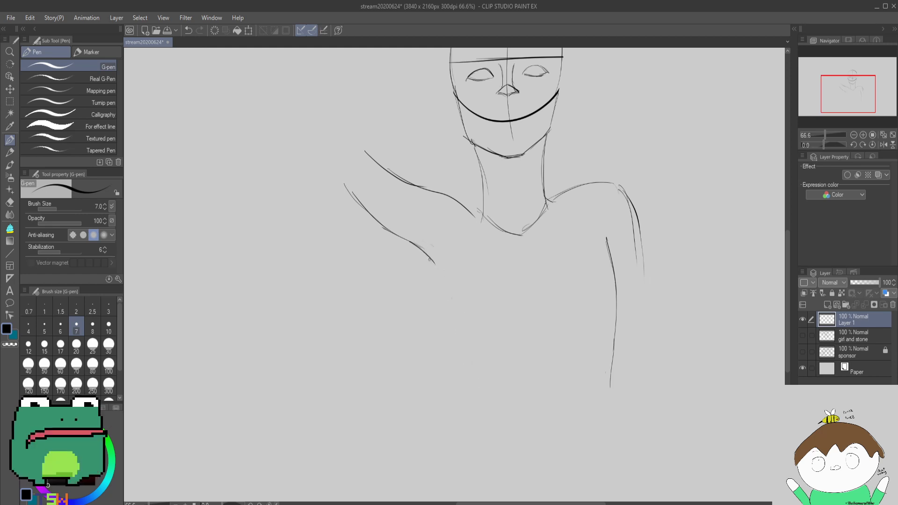
mouse_move(414, 242)
mouse_down()
mouse_move(453, 292)
mouse_move(473, 418)
mouse_up()
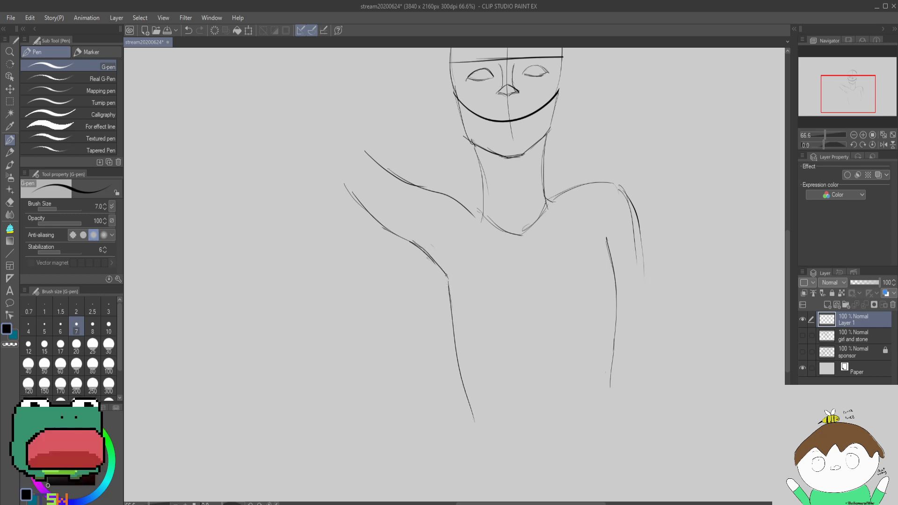
mouse_move(448, 278)
mouse_down()
mouse_move(464, 337)
mouse_move(467, 414)
mouse_up()
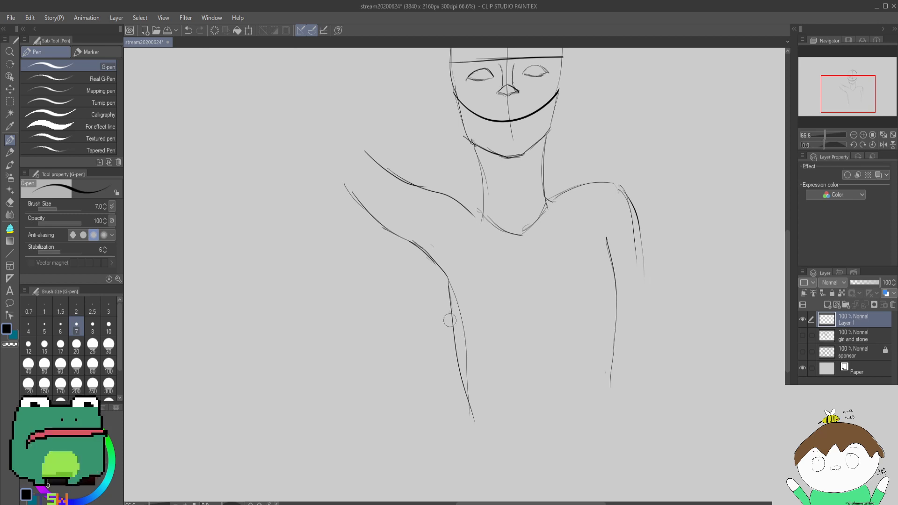
mouse_move(449, 292)
mouse_down()
mouse_move(453, 355)
mouse_move(476, 426)
mouse_up()
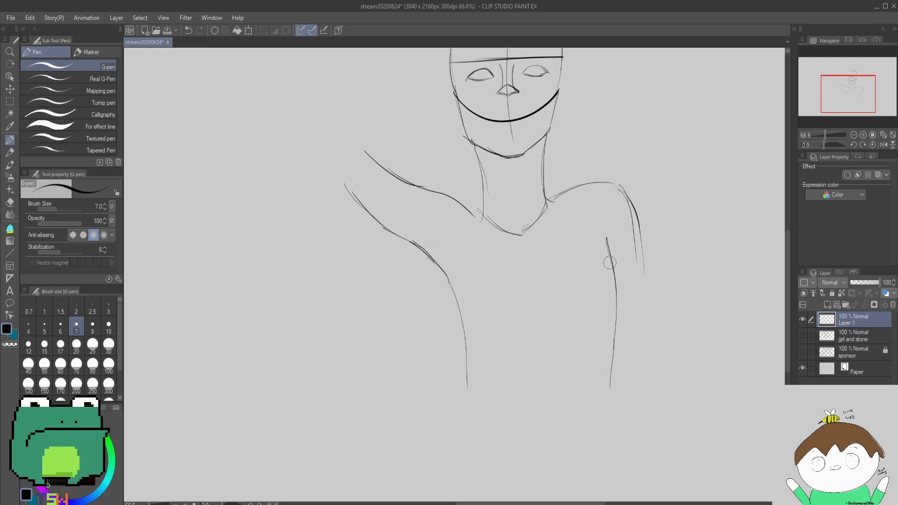
Replace that torso side line with a straighter contour slanting inward from the armpit to the waist.
drag(598, 252, 557, 333)
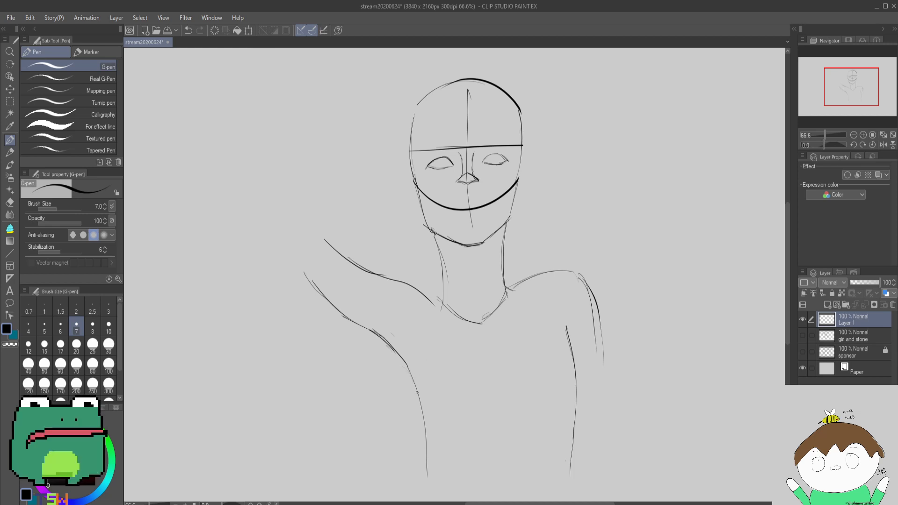
drag(408, 370, 447, 482)
mouse_move(424, 425)
mouse_down()
mouse_move(430, 486)
mouse_move(414, 393)
mouse_move(424, 418)
mouse_up()
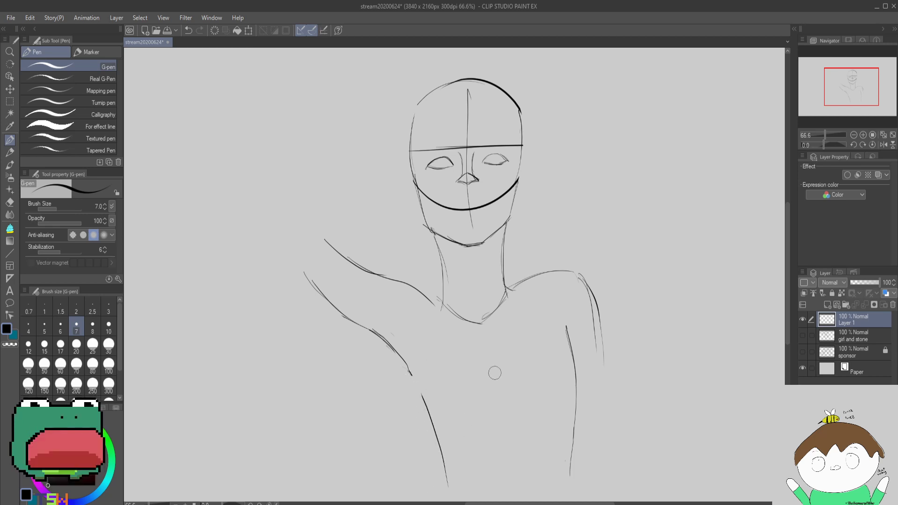
drag(408, 370, 425, 409)
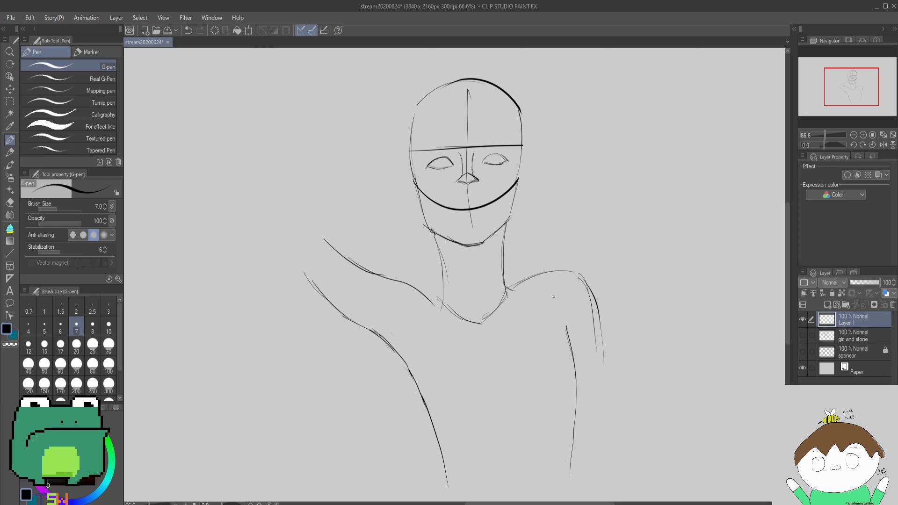
drag(557, 334, 561, 388)
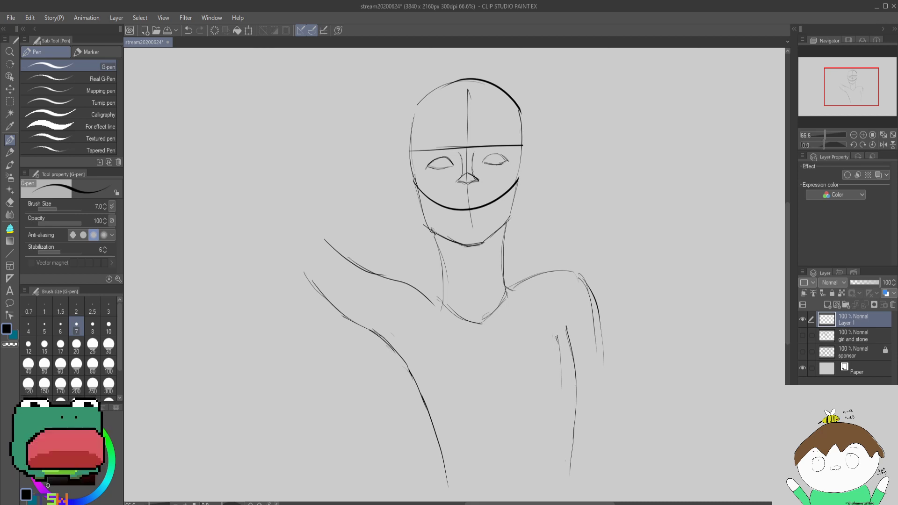
drag(556, 337, 563, 453)
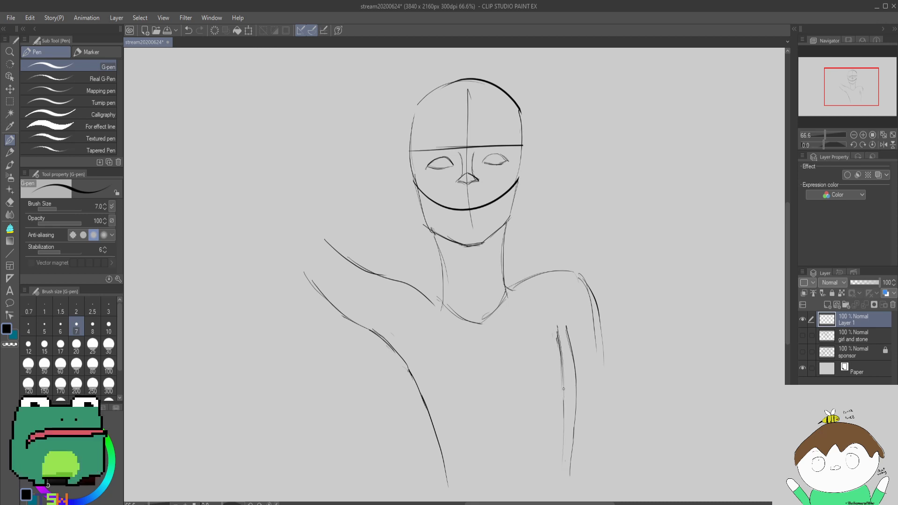
drag(558, 337, 562, 404)
drag(557, 320, 560, 464)
Sketch both collarbones slanting down to meet below the V-shaped base of the neck.
drag(502, 326, 533, 296)
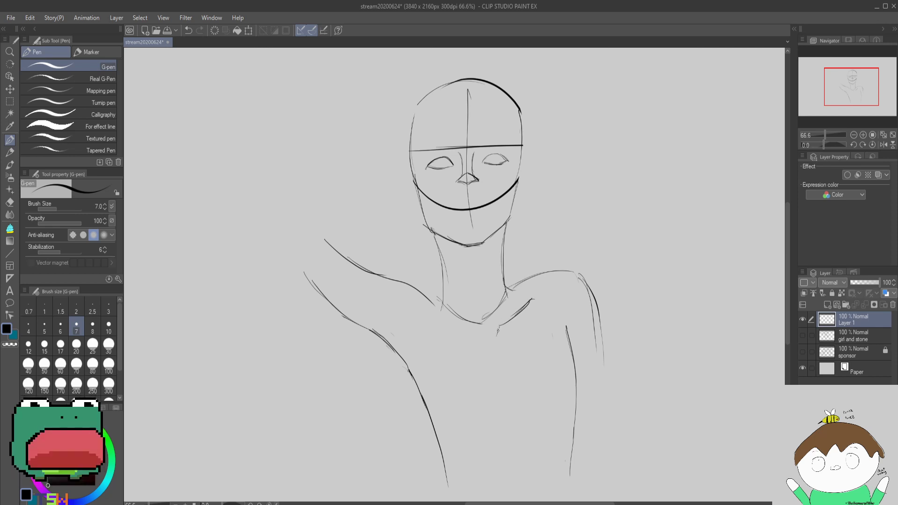
drag(497, 329, 492, 343)
drag(445, 325, 459, 333)
mouse_move(437, 327)
mouse_down()
mouse_move(476, 337)
mouse_move(482, 348)
mouse_move(436, 331)
mouse_move(478, 337)
mouse_move(468, 330)
mouse_move(478, 339)
mouse_move(448, 328)
mouse_move(483, 344)
mouse_up()
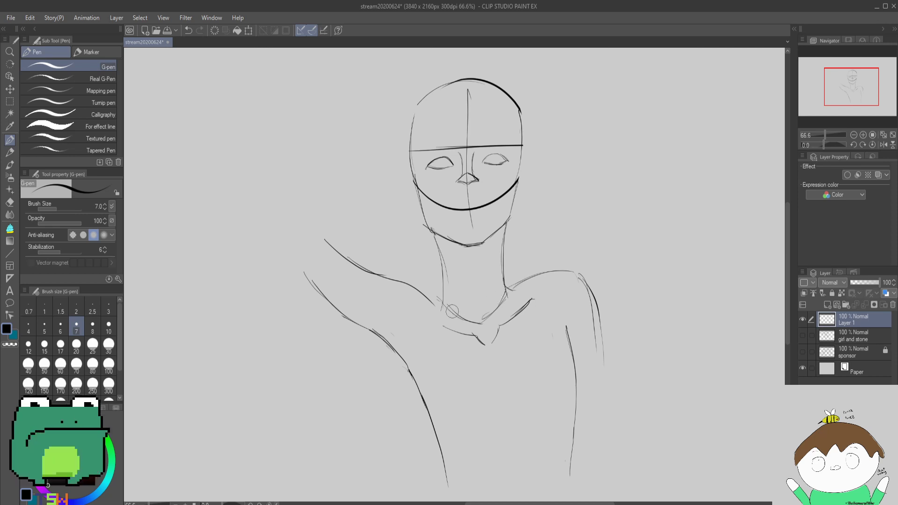
Draw and darken a small triangular notch where the collarbones meet, and add tendon lines on both sides of the upper neck.
drag(493, 314, 511, 295)
drag(490, 316, 488, 334)
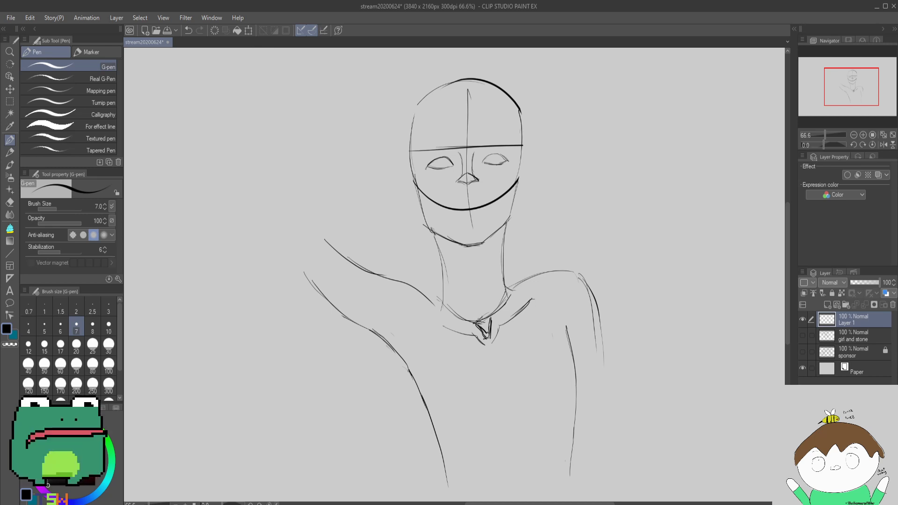
mouse_move(482, 320)
mouse_down()
mouse_move(492, 316)
mouse_move(485, 330)
mouse_up()
drag(445, 303, 466, 320)
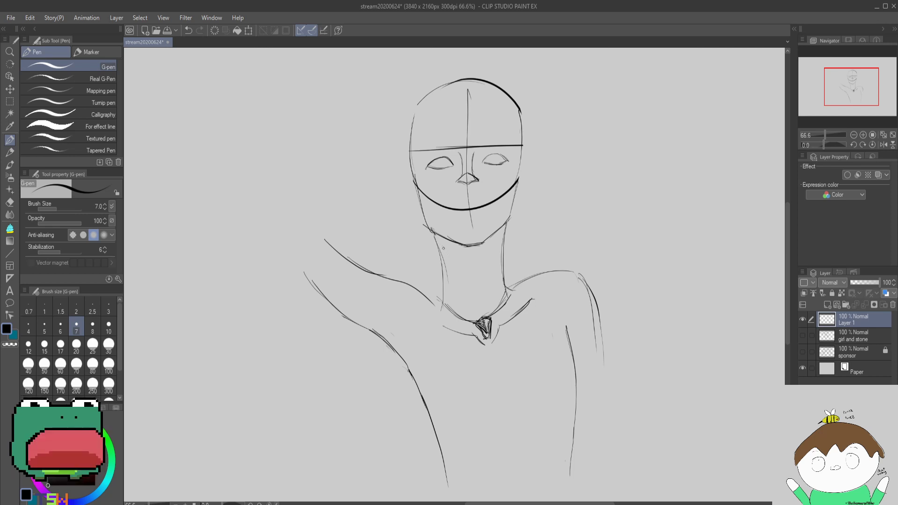
drag(435, 239, 461, 267)
drag(500, 238, 491, 269)
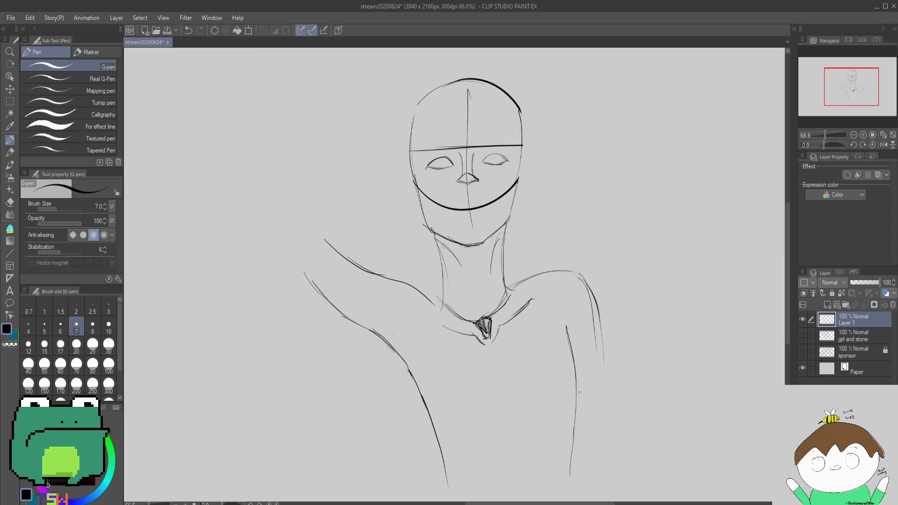
Erase the torso side below the outstretched arm, extend the arm's underside to the armpit, and redraw a steeper torso contour.
drag(517, 408, 549, 335)
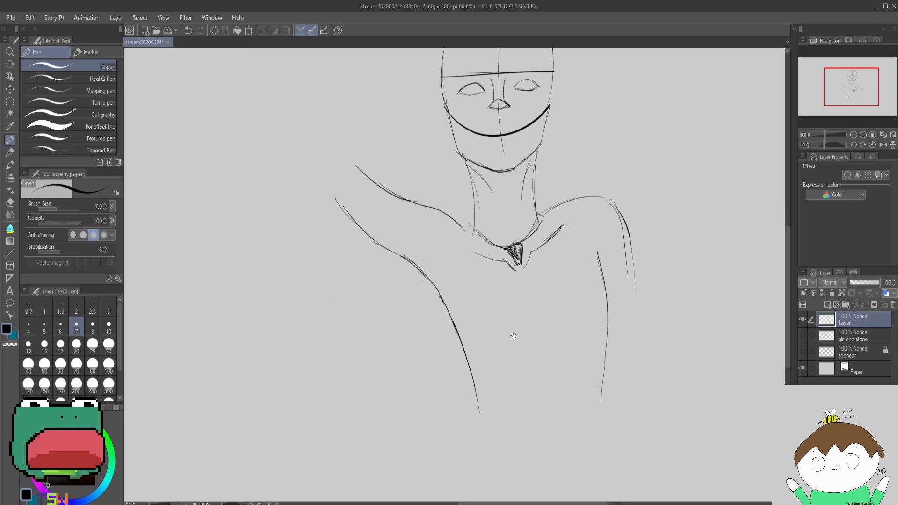
drag(427, 279, 481, 418)
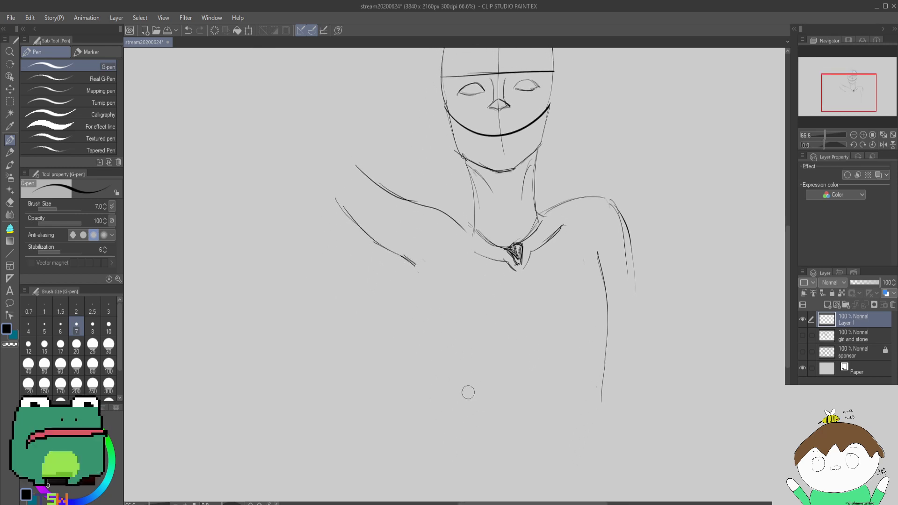
mouse_move(391, 257)
mouse_down()
mouse_move(413, 263)
mouse_move(383, 248)
mouse_move(432, 286)
mouse_move(442, 311)
mouse_move(439, 294)
mouse_move(457, 354)
mouse_up()
drag(433, 298, 467, 445)
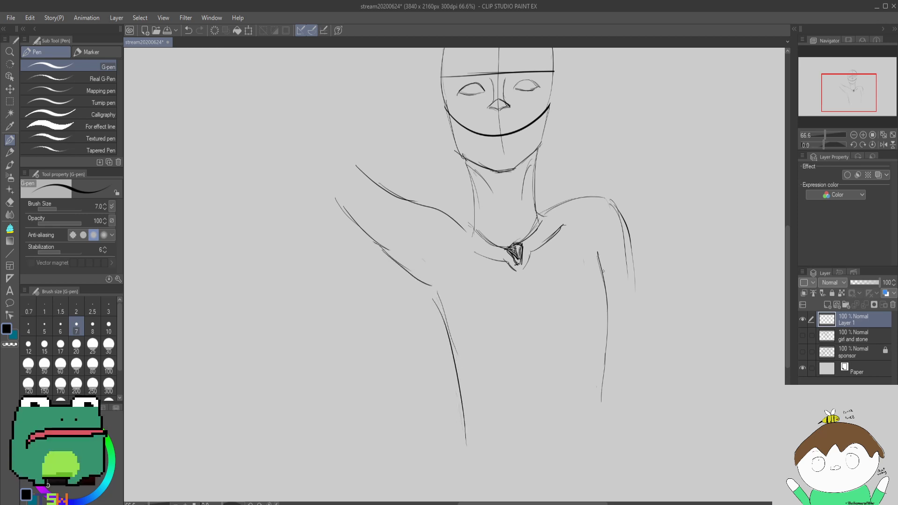
Extend the torso contour beside the lowered arm down past the waist and lengthen that arm's outer contour.
mouse_move(616, 265)
mouse_down()
mouse_move(608, 282)
mouse_move(572, 352)
mouse_move(531, 289)
mouse_move(546, 290)
mouse_move(541, 274)
mouse_move(541, 368)
mouse_up()
drag(510, 281, 515, 432)
mouse_move(516, 281)
mouse_down()
mouse_move(520, 377)
mouse_move(508, 474)
mouse_up()
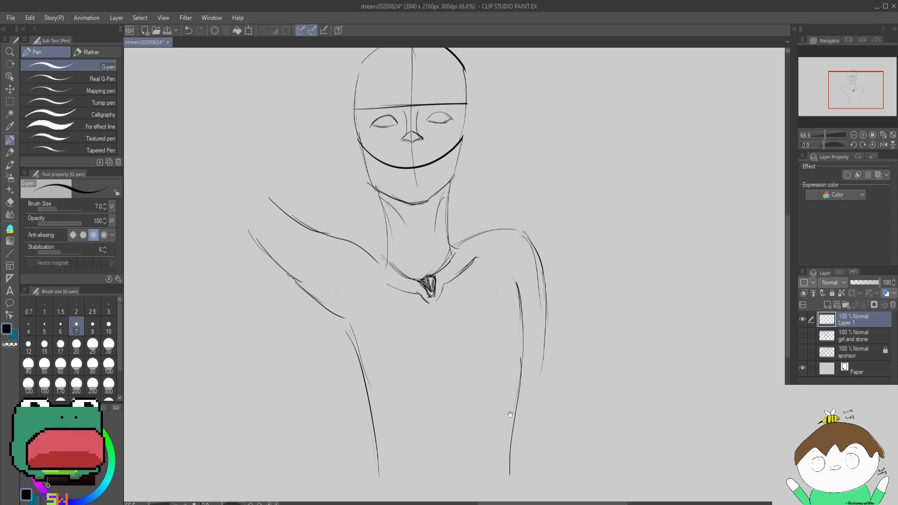
drag(509, 414, 521, 234)
drag(475, 272, 498, 470)
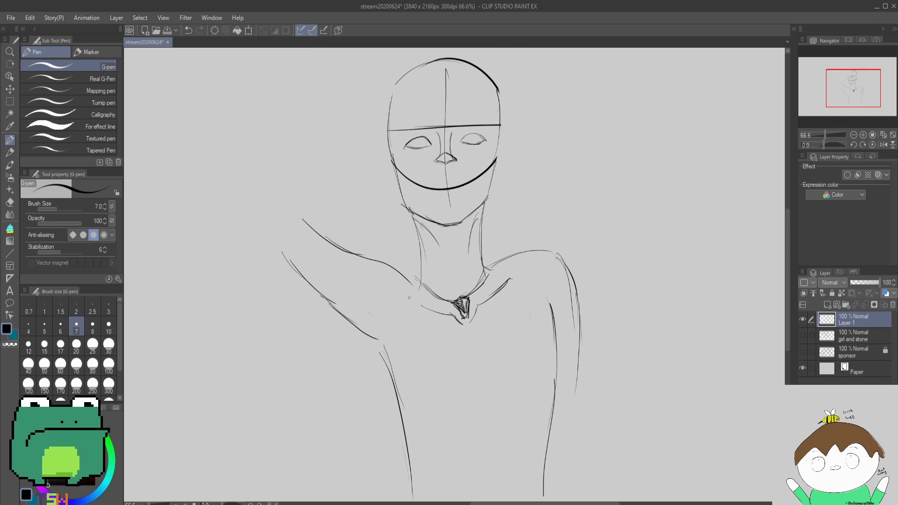
Sketch a sleeveless top with a scooped neckline across the chest and strap lines running up to both shoulders.
mouse_move(412, 290)
mouse_down()
mouse_move(408, 342)
mouse_move(463, 377)
mouse_move(505, 385)
mouse_up()
mouse_move(434, 351)
mouse_down()
mouse_move(515, 333)
mouse_move(521, 307)
mouse_up()
drag(516, 257, 530, 316)
drag(527, 271, 531, 307)
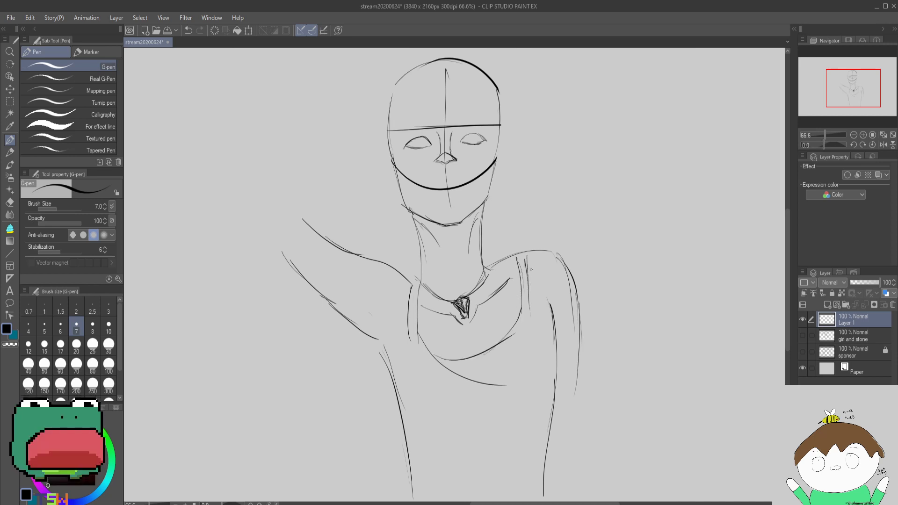
mouse_move(532, 258)
mouse_down()
mouse_move(533, 299)
mouse_move(554, 315)
mouse_up()
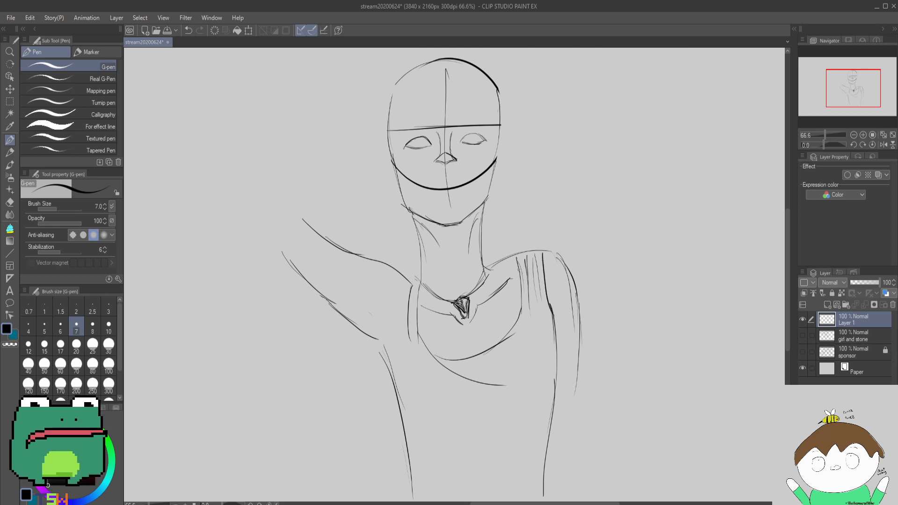
Redraw the neckline as one wider scoop, narrow the strap beside the lowered arm, and clean up that shoulder line.
mouse_move(521, 264)
mouse_down()
mouse_move(516, 329)
mouse_move(493, 353)
mouse_up()
mouse_move(464, 379)
mouse_down()
mouse_move(500, 386)
mouse_move(437, 360)
mouse_move(456, 365)
mouse_up()
drag(417, 341, 458, 355)
mouse_move(419, 347)
mouse_down()
mouse_move(443, 351)
mouse_move(504, 335)
mouse_move(536, 303)
mouse_move(526, 299)
mouse_up()
drag(498, 266, 553, 251)
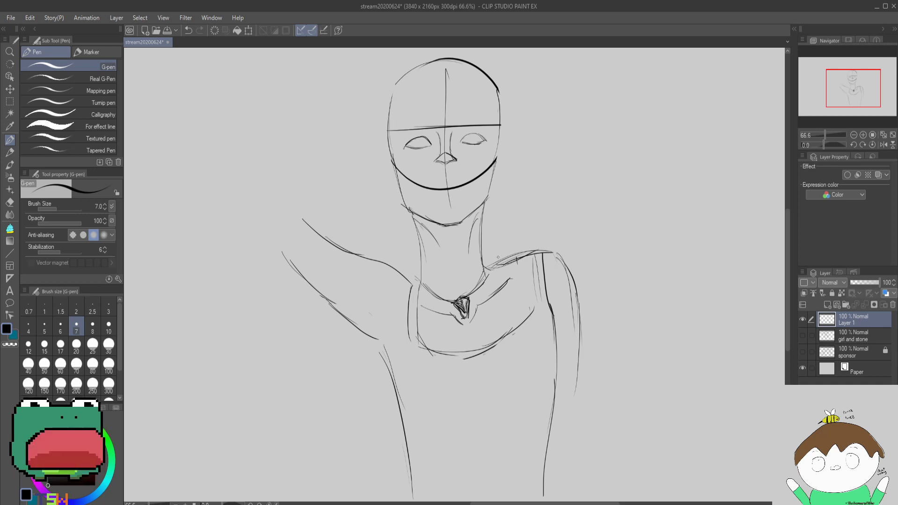
drag(490, 265, 534, 248)
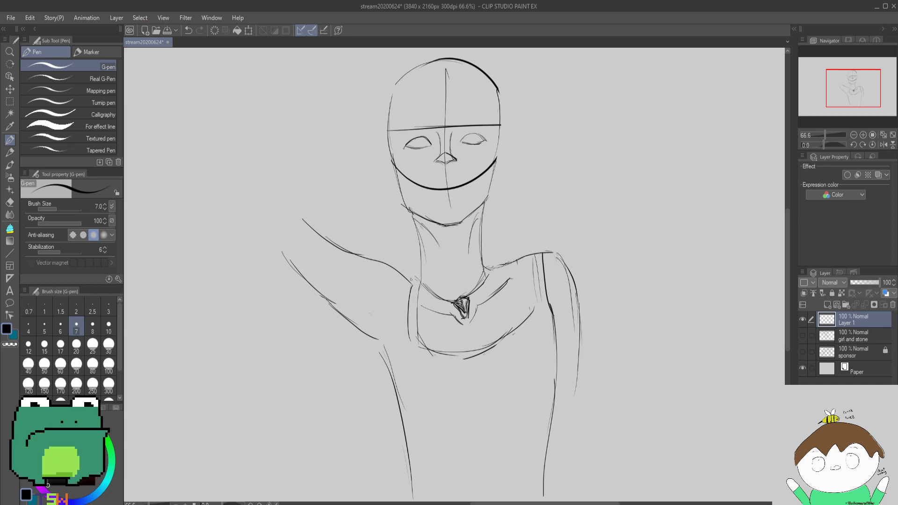
Redraw the strap and armhole on the outstretched arm's side, and add a V-shaped line across the chest below the neckline.
mouse_move(411, 281)
mouse_down()
mouse_move(408, 333)
mouse_move(420, 320)
mouse_move(406, 298)
mouse_move(387, 350)
mouse_move(405, 319)
mouse_move(404, 337)
mouse_move(451, 351)
mouse_move(415, 317)
mouse_move(422, 335)
mouse_up()
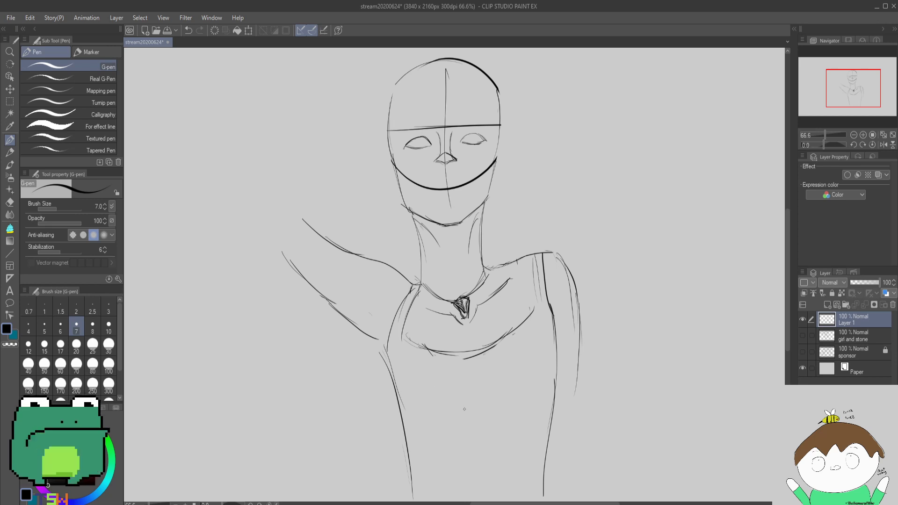
mouse_move(414, 354)
mouse_down()
mouse_move(485, 390)
mouse_move(537, 321)
mouse_move(484, 391)
mouse_up()
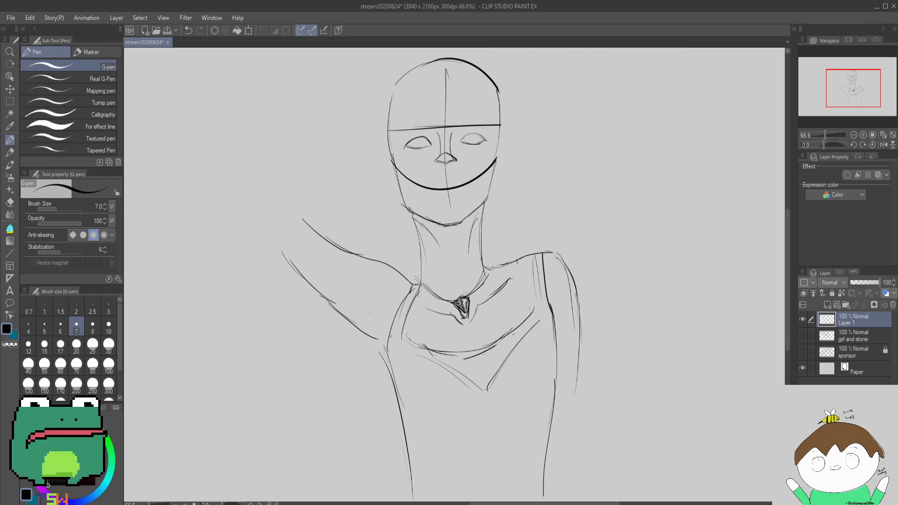
drag(407, 296, 392, 384)
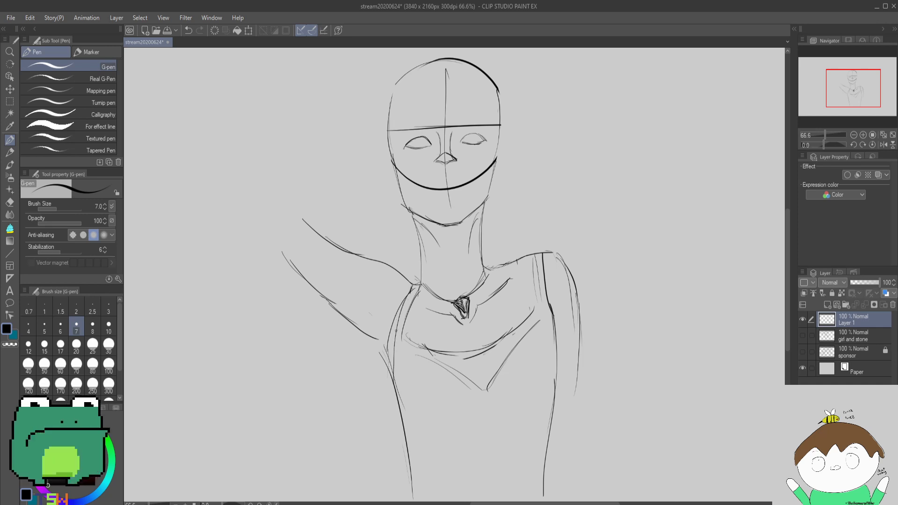
drag(417, 294, 402, 352)
drag(408, 317, 404, 351)
Continue the lowered arm's outer contour downward and inward to meet the side of the waist.
drag(576, 359, 544, 452)
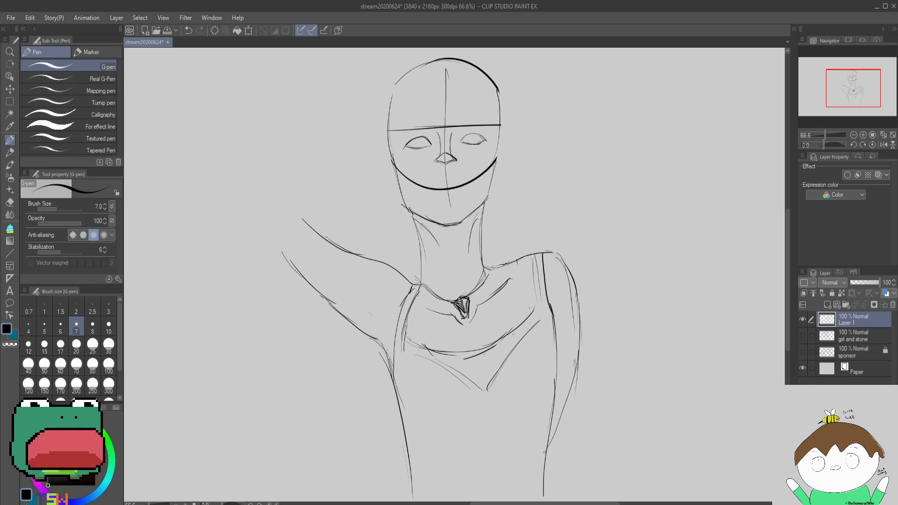
drag(573, 357, 557, 427)
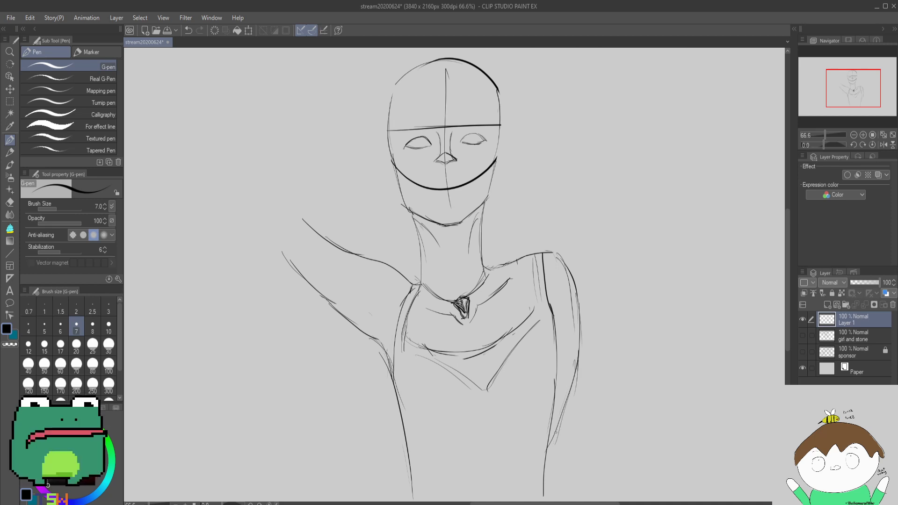
Draw and shade an arched eyebrow above each eye, and sketch a small pair of lips below the nose.
drag(556, 243, 616, 387)
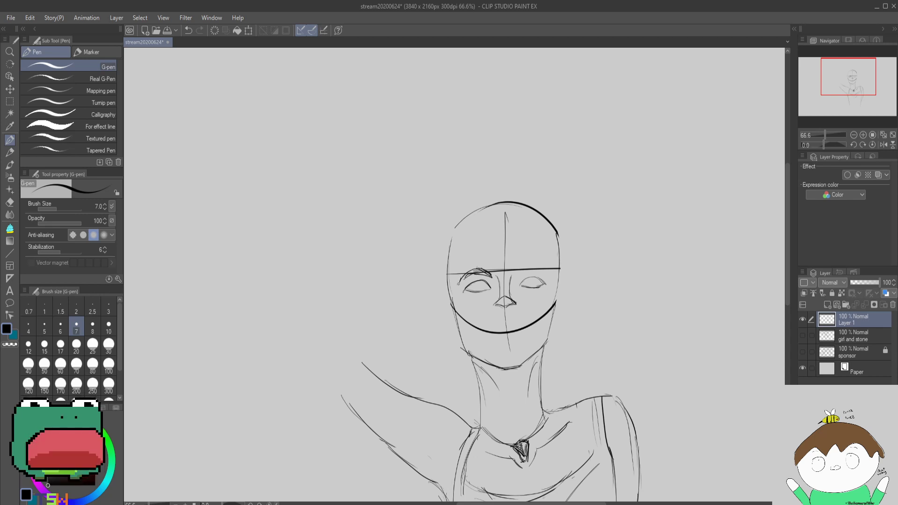
drag(458, 284, 479, 271)
mouse_move(522, 273)
mouse_down()
mouse_move(549, 273)
mouse_move(540, 261)
mouse_move(547, 266)
mouse_move(527, 266)
mouse_move(535, 265)
mouse_up()
drag(530, 269, 542, 263)
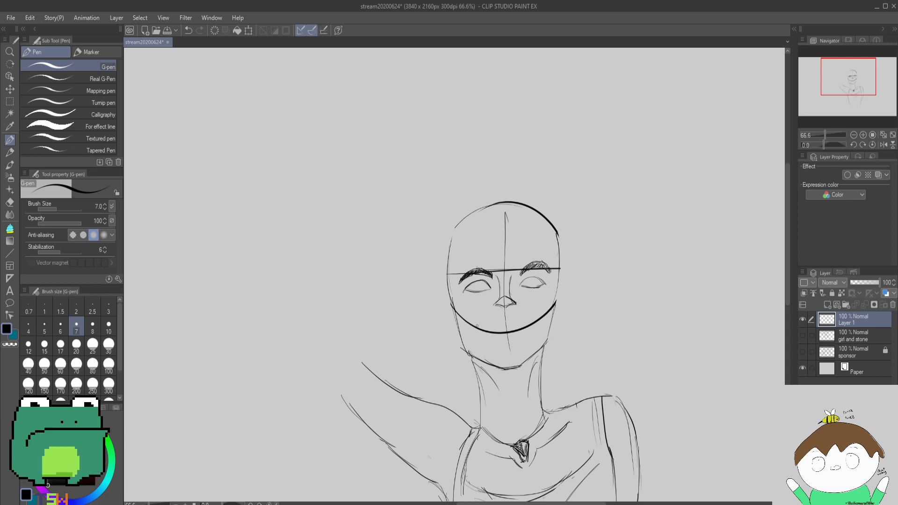
mouse_move(493, 324)
mouse_down()
mouse_move(521, 323)
mouse_move(500, 320)
mouse_up()
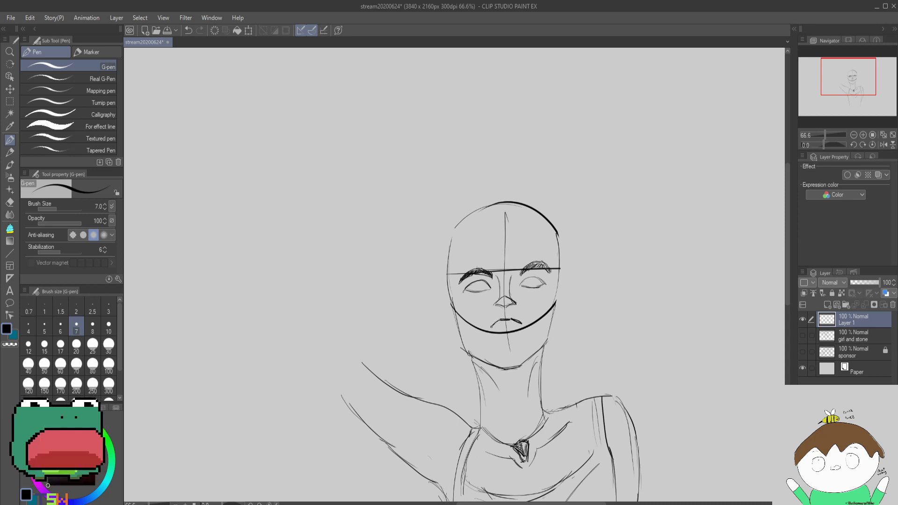
drag(495, 328, 520, 323)
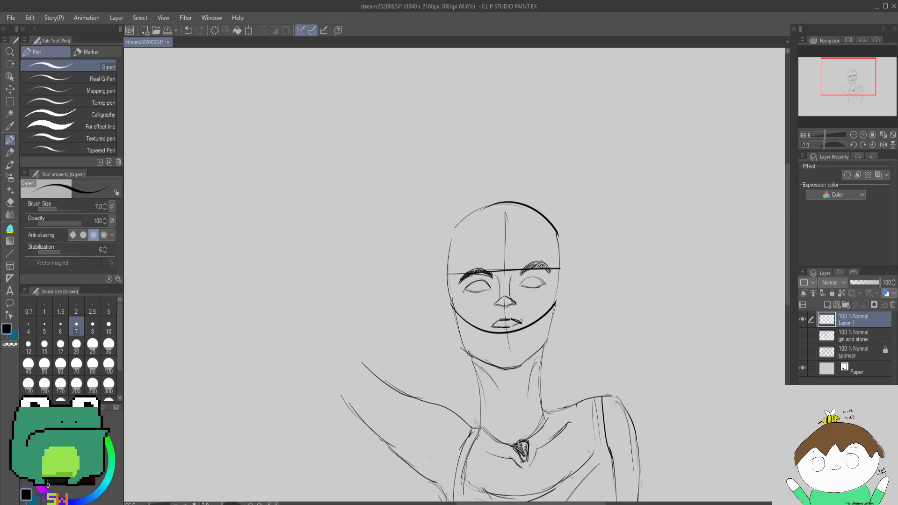
Erase the curved guide across the lower face and add a short arched crease above the chin.
mouse_move(456, 317)
mouse_down()
mouse_move(485, 335)
mouse_move(515, 333)
mouse_move(506, 343)
mouse_move(538, 322)
mouse_move(517, 337)
mouse_up()
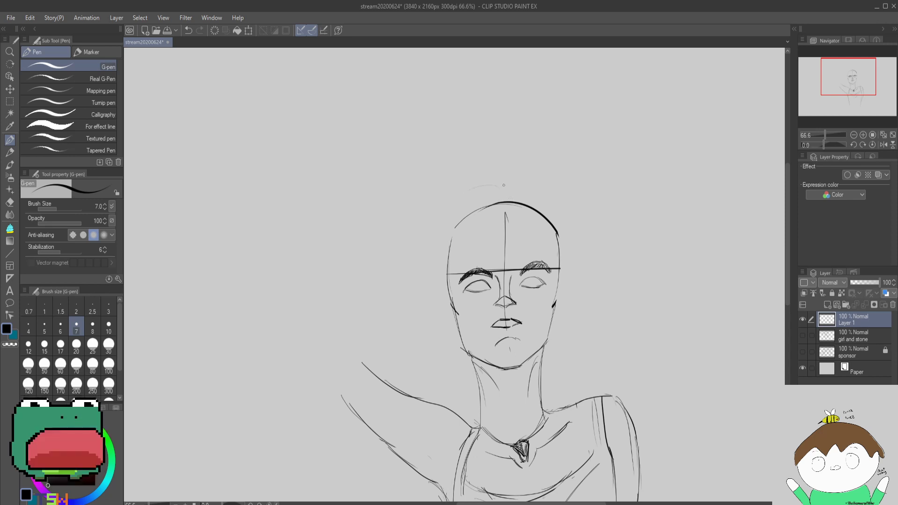
Sketch long hair from the crown down past the shoulder on the raised arm's side with several loose strands.
drag(504, 185, 416, 281)
drag(465, 194, 427, 288)
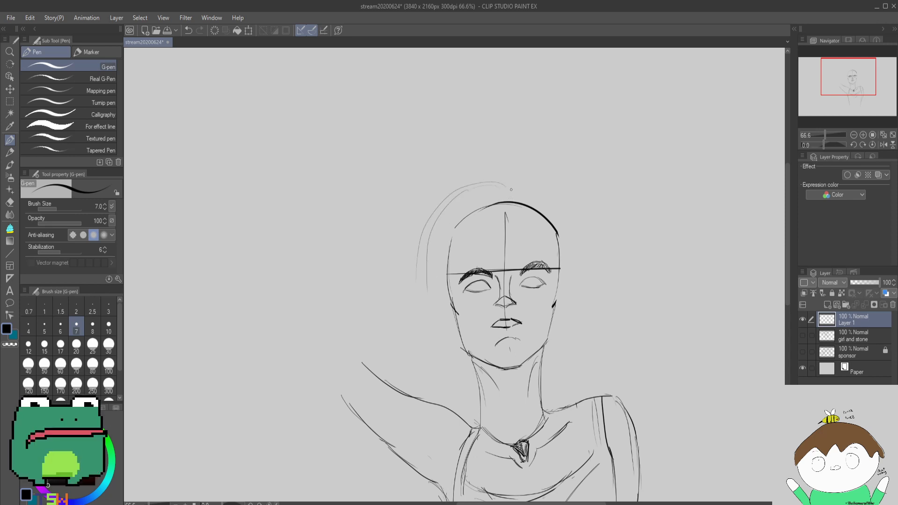
mouse_move(460, 211)
mouse_down()
mouse_move(428, 252)
mouse_move(439, 349)
mouse_up()
mouse_move(419, 274)
mouse_down()
mouse_move(454, 433)
mouse_move(443, 459)
mouse_up()
mouse_move(417, 253)
mouse_down()
mouse_move(443, 309)
mouse_move(446, 442)
mouse_up()
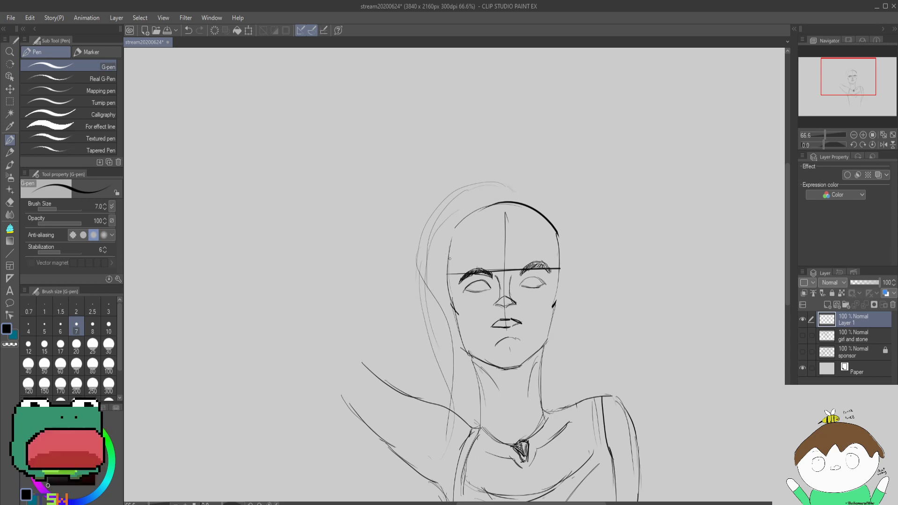
mouse_move(445, 234)
mouse_down()
mouse_move(474, 419)
mouse_move(467, 468)
mouse_up()
drag(443, 294, 506, 463)
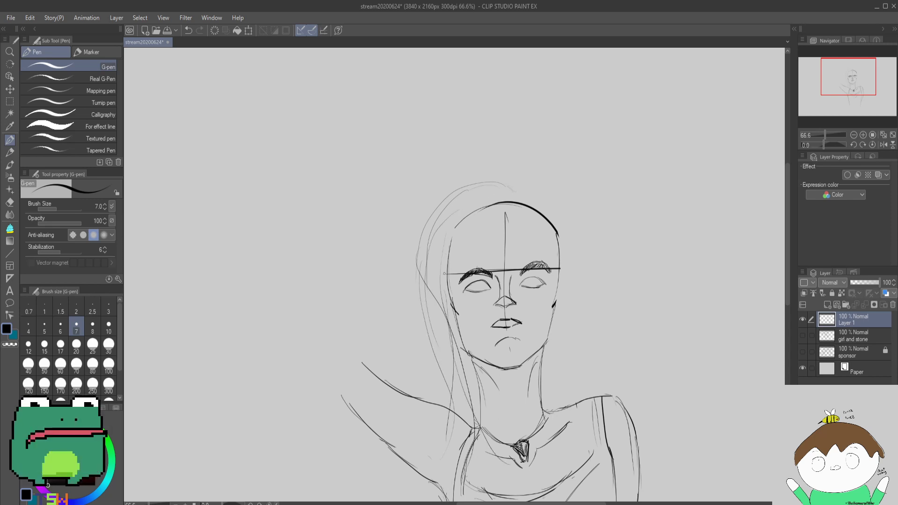
mouse_move(446, 196)
mouse_down()
mouse_move(428, 336)
mouse_move(447, 439)
mouse_up()
Mark the raised arm's elbow with overlapping circles and draw both contours of the forearm rising up to the wrist.
mouse_move(463, 318)
mouse_down()
mouse_move(479, 290)
mouse_move(583, 287)
mouse_move(624, 310)
mouse_up()
mouse_move(477, 335)
mouse_down()
mouse_move(489, 371)
mouse_move(502, 322)
mouse_move(518, 349)
mouse_move(528, 415)
mouse_up()
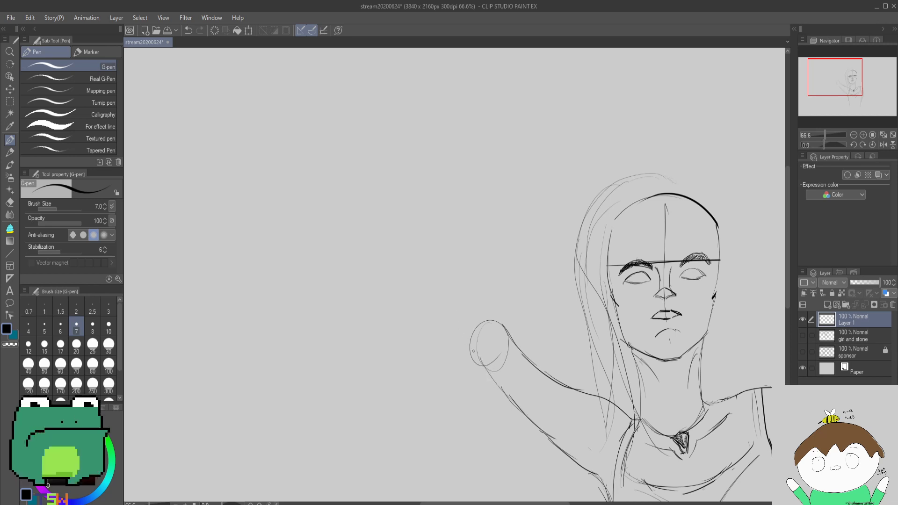
mouse_move(467, 347)
mouse_down()
mouse_move(451, 328)
mouse_move(468, 285)
mouse_move(499, 327)
mouse_up()
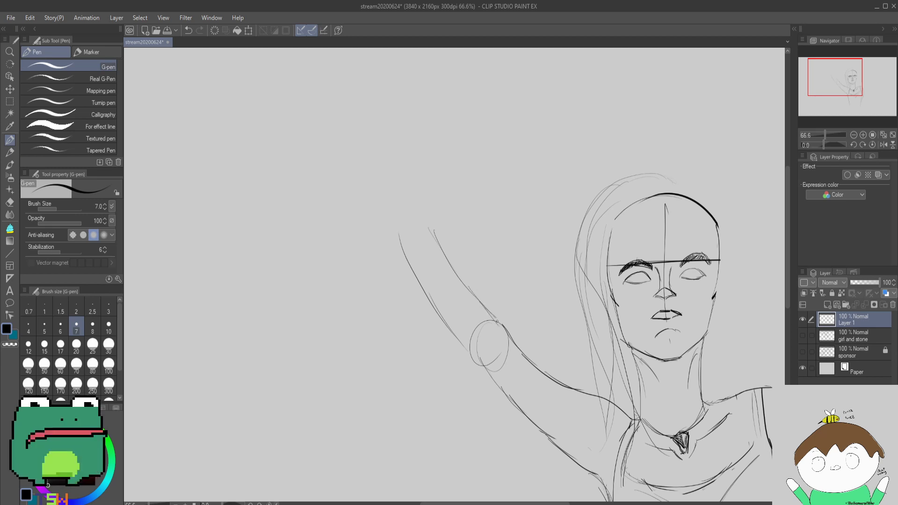
drag(399, 229, 400, 241)
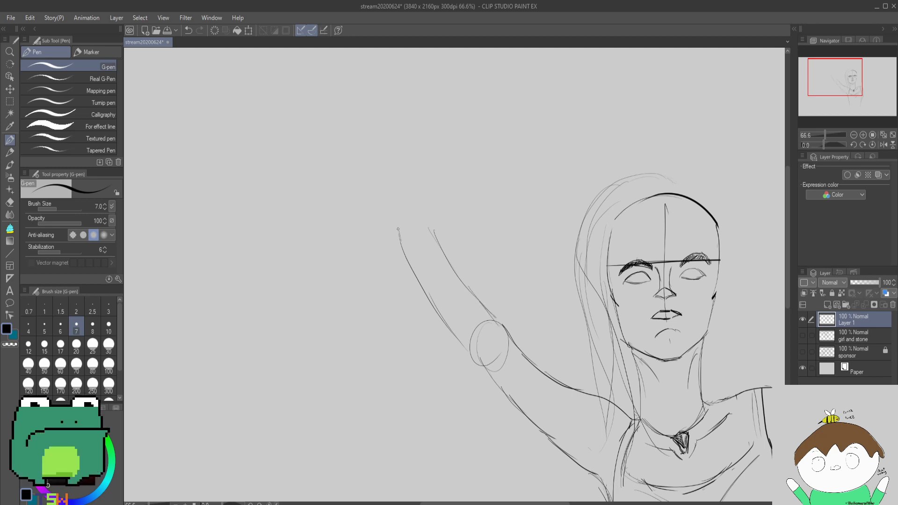
mouse_move(579, 342)
mouse_down()
mouse_move(546, 266)
mouse_move(576, 338)
mouse_up()
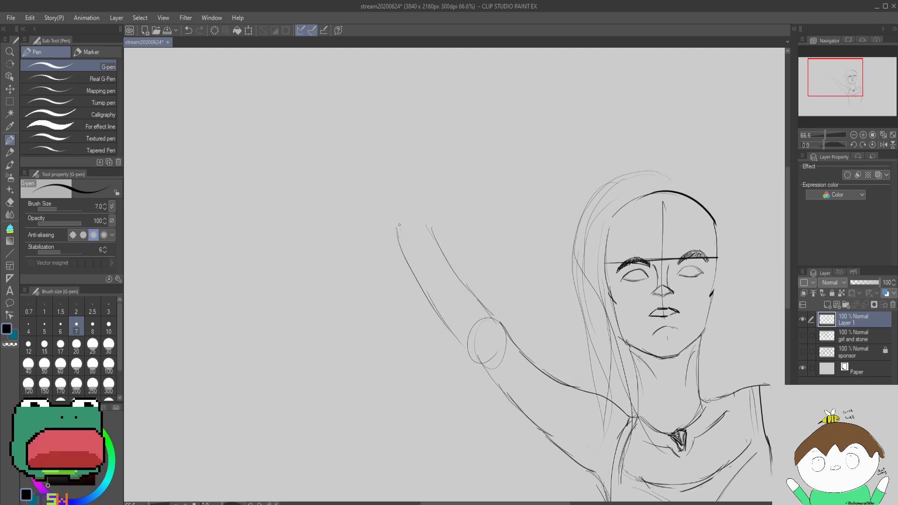
drag(399, 225, 446, 312)
drag(408, 241, 474, 353)
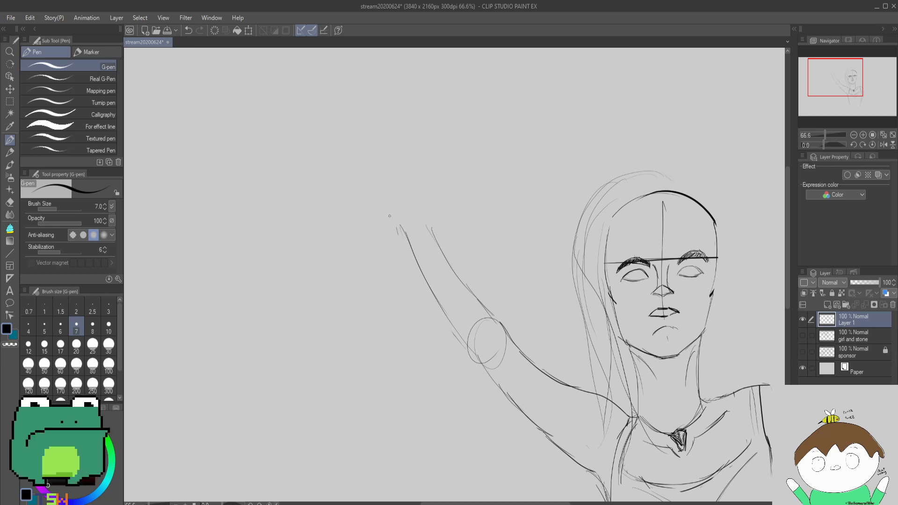
Draw the palm of the raised hand as a wedge-shaped block joined to both wrist contours.
drag(395, 219, 367, 199)
mouse_move(368, 198)
mouse_down()
mouse_move(407, 181)
mouse_move(430, 226)
mouse_up()
drag(417, 197, 436, 241)
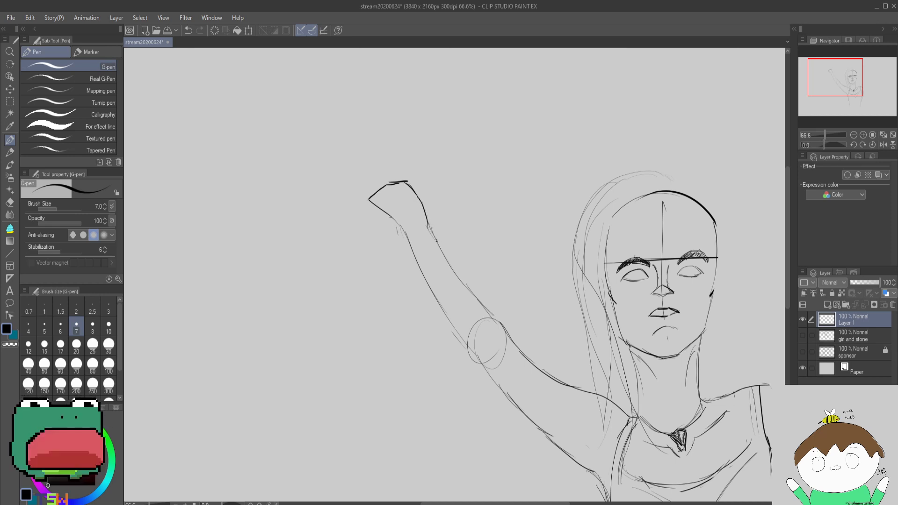
Sketch spread, tapered fingers and a thumb extending from the raised hand's palm.
mouse_move(369, 200)
mouse_down()
mouse_move(350, 182)
mouse_move(368, 198)
mouse_move(349, 155)
mouse_move(374, 190)
mouse_up()
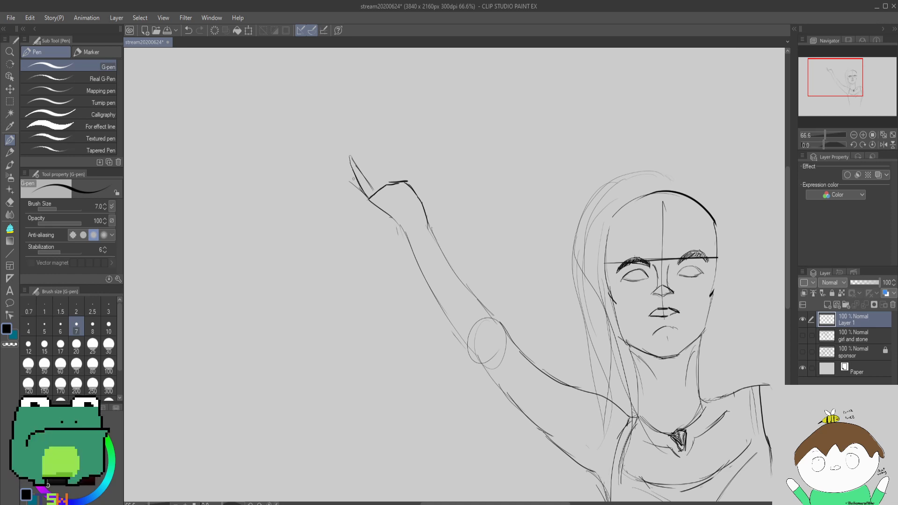
mouse_move(357, 182)
mouse_down()
mouse_move(342, 147)
mouse_move(370, 182)
mouse_up()
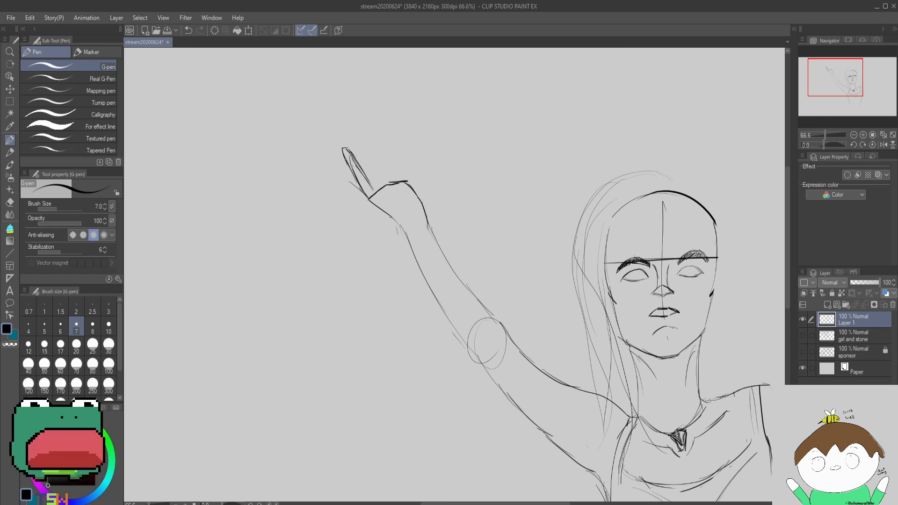
drag(349, 156, 373, 187)
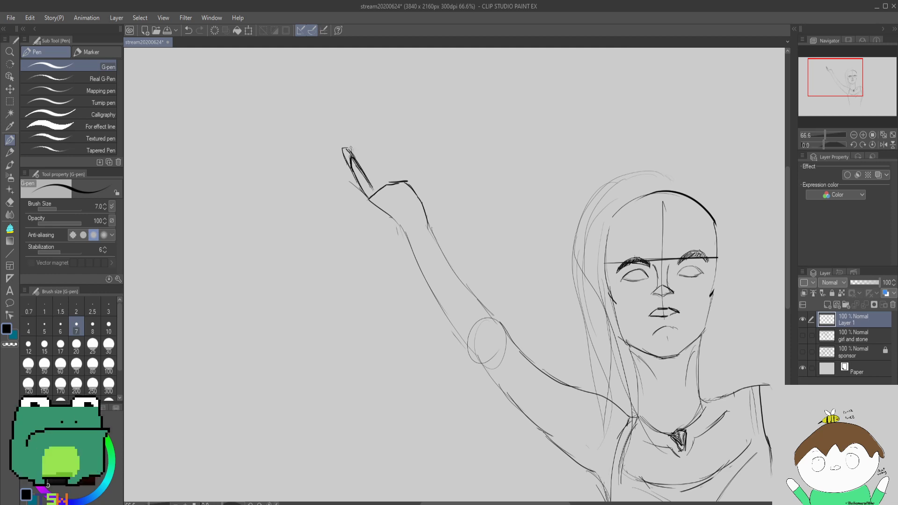
mouse_move(352, 153)
mouse_down()
mouse_move(350, 143)
mouse_move(381, 181)
mouse_up()
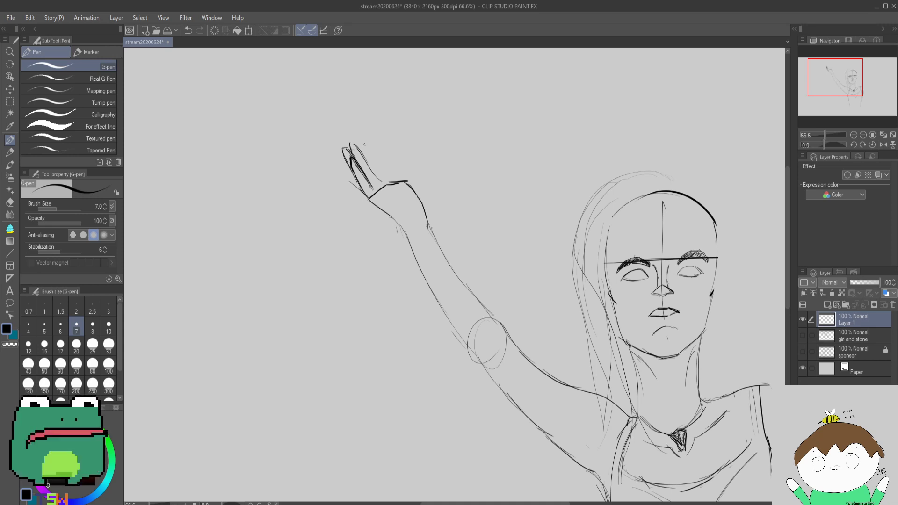
mouse_move(366, 141)
mouse_down()
mouse_move(368, 163)
mouse_move(374, 132)
mouse_move(374, 162)
mouse_move(395, 182)
mouse_move(399, 151)
mouse_move(427, 216)
mouse_up()
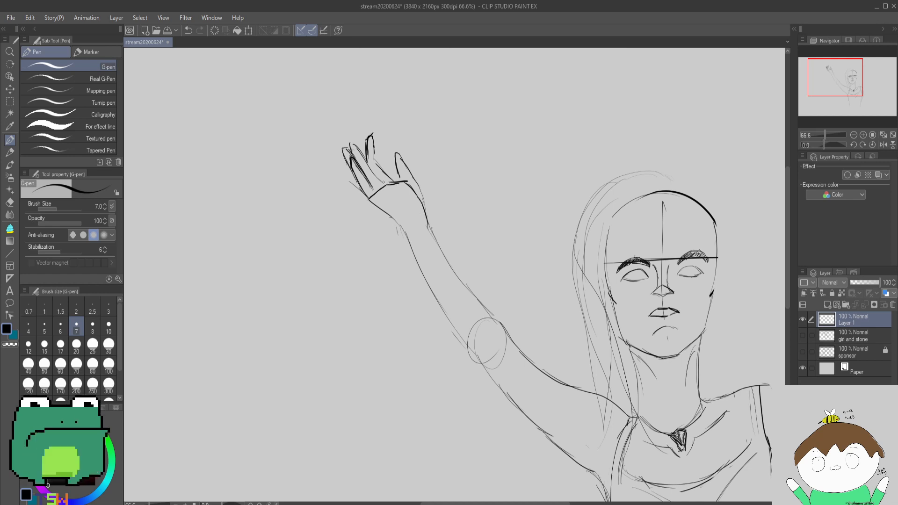
Erase the block line between the raised hand's palm and fingers, and redraw the fingers and thumb with cleaner contours.
mouse_move(371, 196)
mouse_down()
mouse_move(406, 183)
mouse_move(418, 203)
mouse_move(401, 180)
mouse_up()
drag(351, 142, 363, 192)
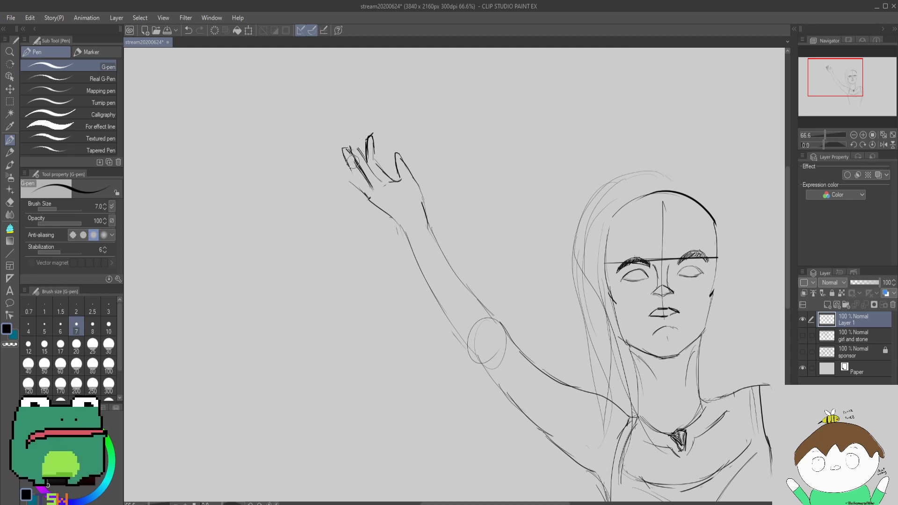
drag(354, 162, 370, 195)
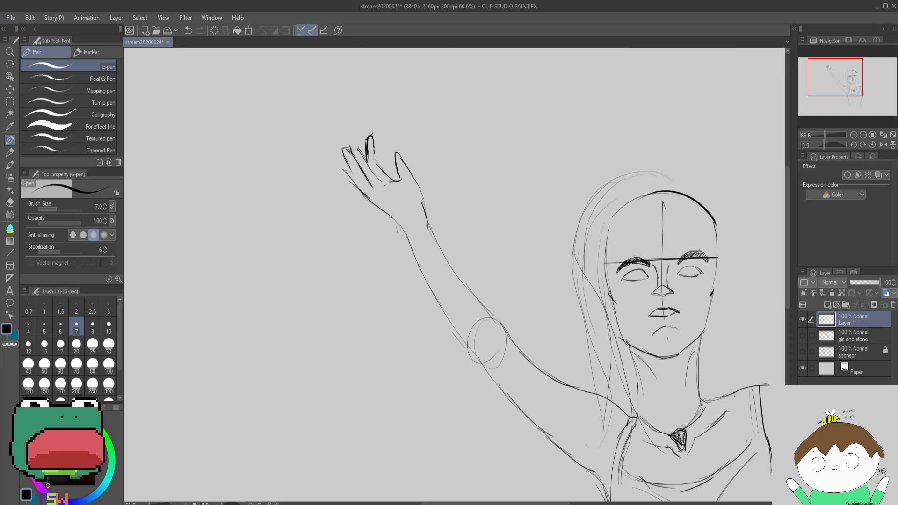
drag(338, 166, 391, 200)
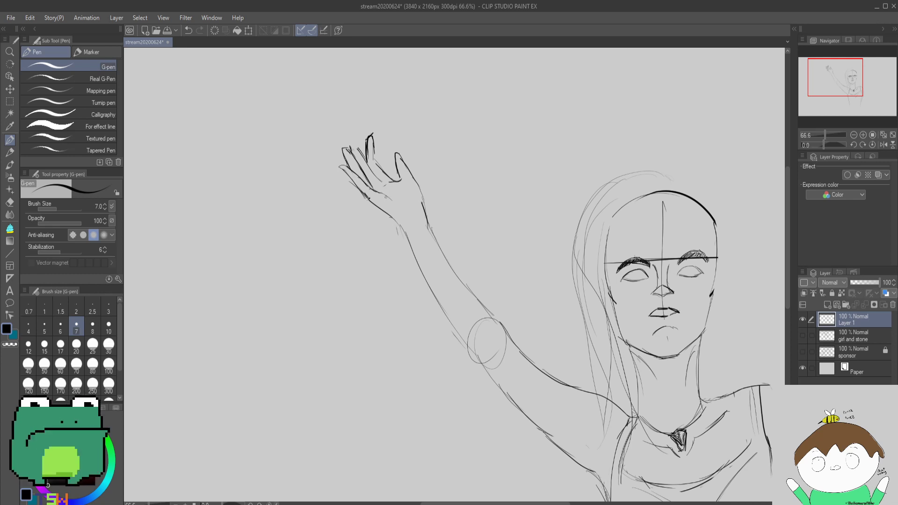
mouse_move(351, 149)
mouse_down()
mouse_move(350, 136)
mouse_move(401, 180)
mouse_up()
key(ctrl+z)
key(ctrl+z)
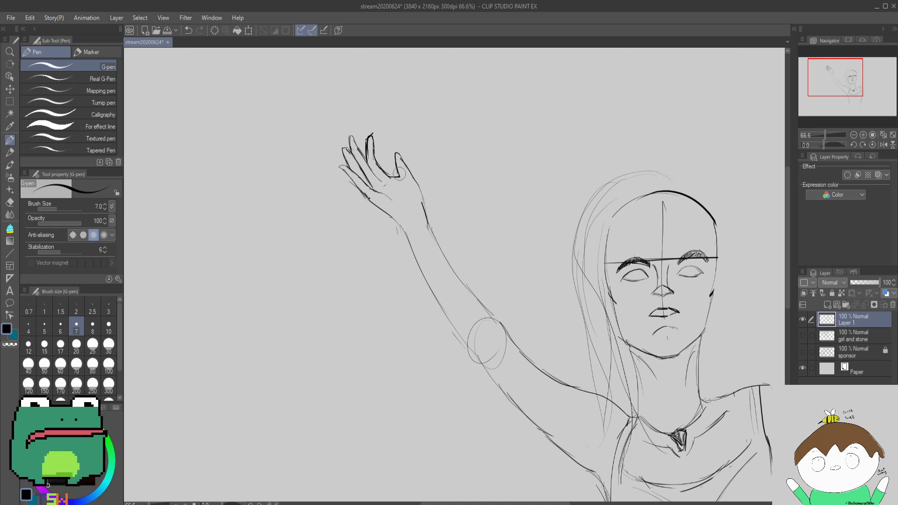
Erase the lowered arm's outer contour from the shoulder down to the waist.
drag(699, 395, 432, 320)
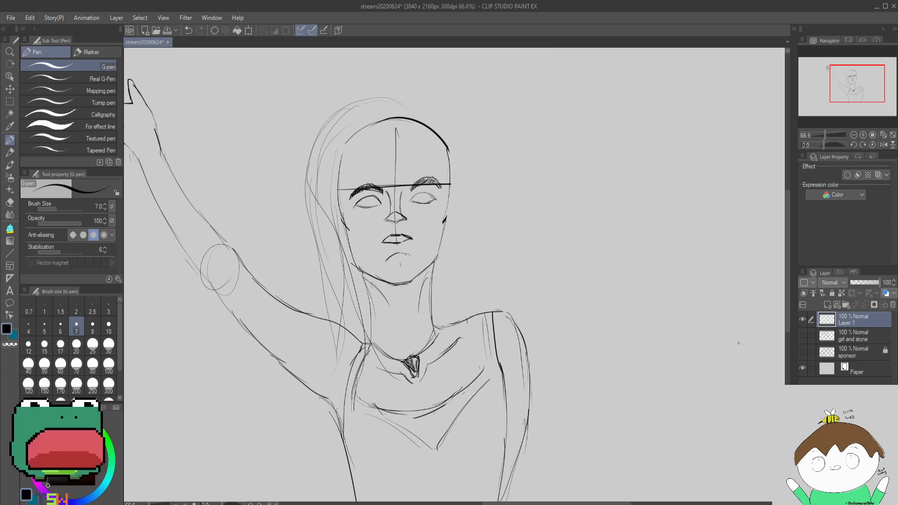
scroll(439, 372, down, 2)
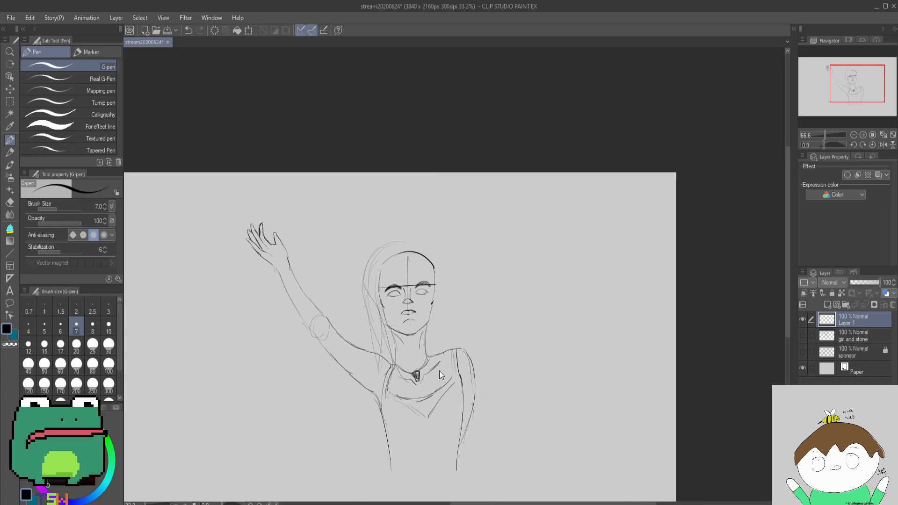
scroll(439, 371, up, 1)
scroll(439, 371, up, 1)
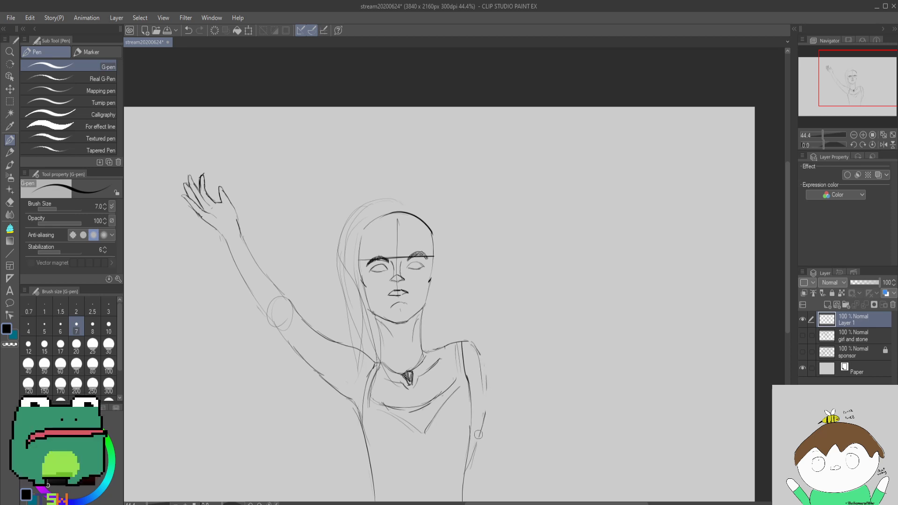
drag(476, 362, 482, 356)
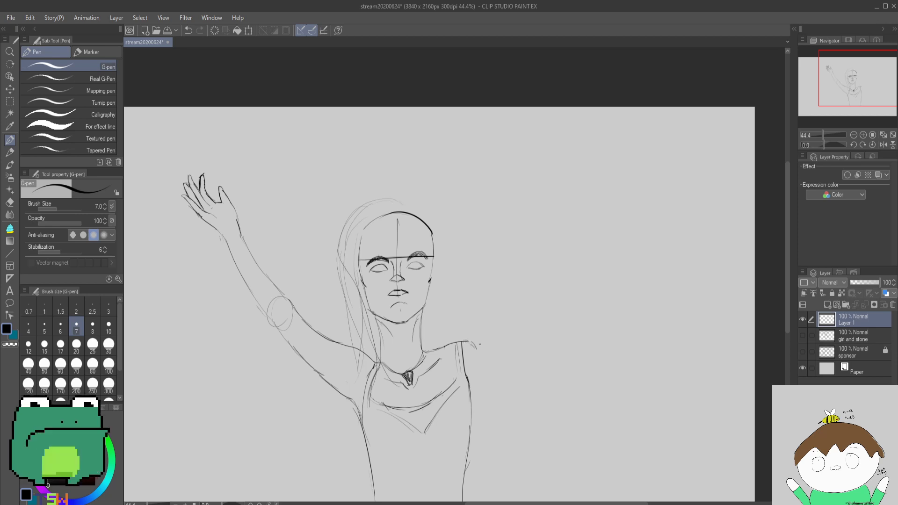
Redraw the erased arm stretched out sideways, with an elbow circle and a forearm curving upward to the wrist.
mouse_move(468, 342)
mouse_down()
mouse_move(506, 330)
mouse_move(475, 340)
mouse_move(523, 352)
mouse_move(541, 356)
mouse_up()
drag(473, 380, 556, 387)
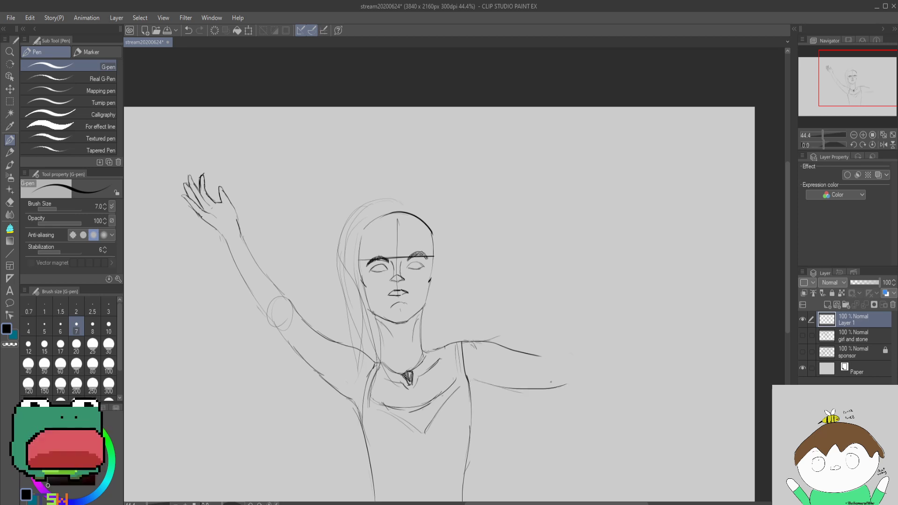
mouse_move(561, 347)
mouse_down()
mouse_move(574, 380)
mouse_move(564, 346)
mouse_move(564, 354)
mouse_move(578, 350)
mouse_move(632, 323)
mouse_up()
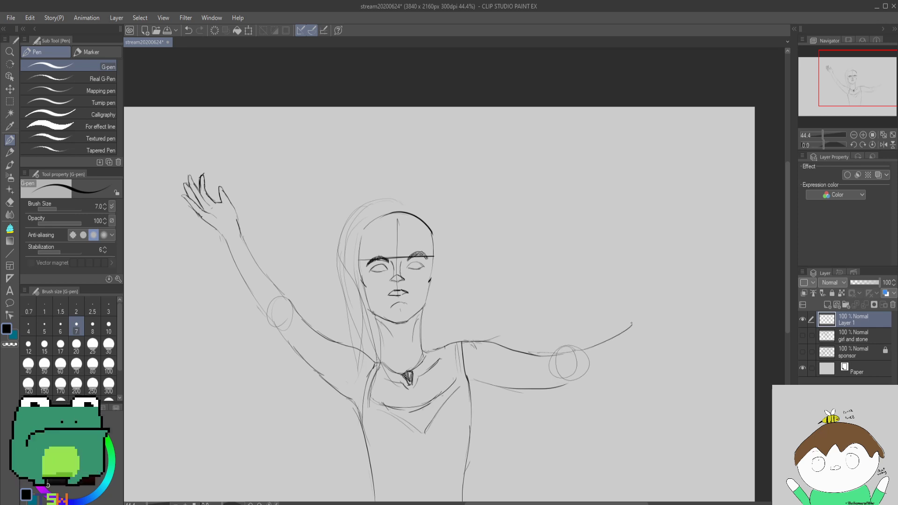
mouse_move(557, 354)
mouse_down()
mouse_move(635, 315)
mouse_move(607, 367)
mouse_up()
mouse_move(630, 339)
mouse_down()
mouse_move(563, 383)
mouse_move(655, 323)
mouse_up()
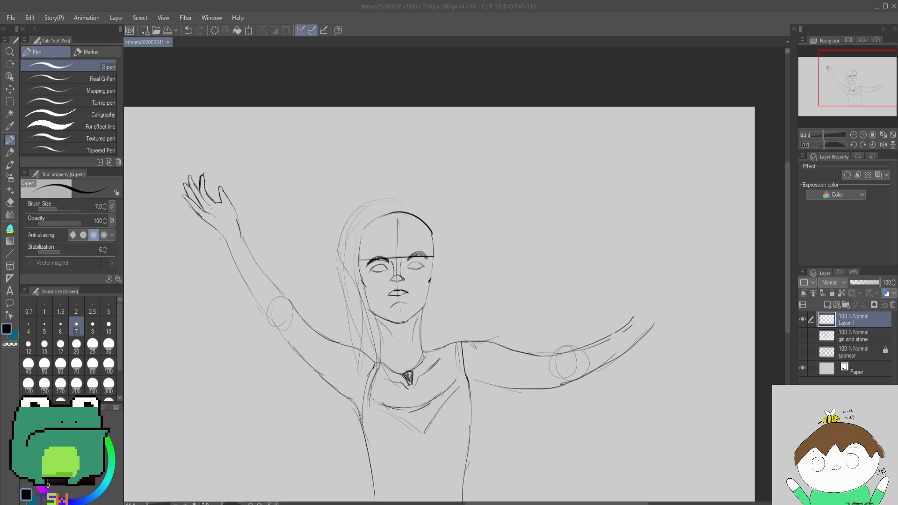
Extend the sideways arm's wrist and block in its palm, a finger mass and the start of the thumb.
click(654, 297)
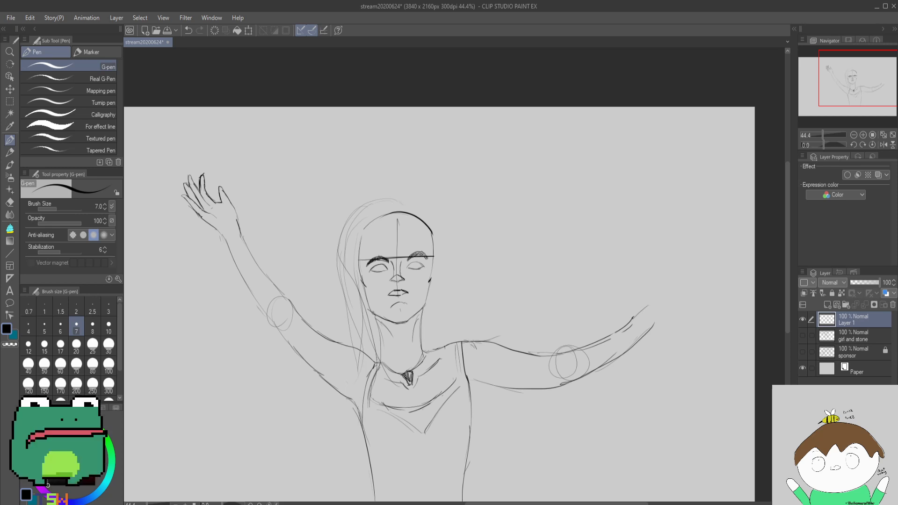
mouse_move(636, 315)
mouse_down()
mouse_move(657, 287)
mouse_move(676, 300)
mouse_up()
mouse_move(656, 289)
mouse_down()
mouse_move(668, 293)
mouse_move(673, 314)
mouse_move(649, 332)
mouse_up()
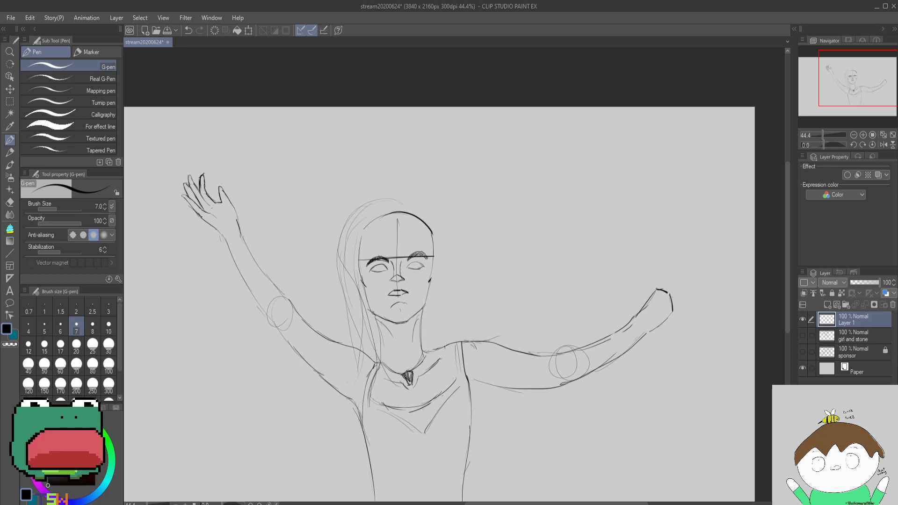
mouse_move(657, 288)
mouse_down()
mouse_move(669, 267)
mouse_move(684, 267)
mouse_move(666, 291)
mouse_move(674, 304)
mouse_move(646, 294)
mouse_move(639, 309)
mouse_up()
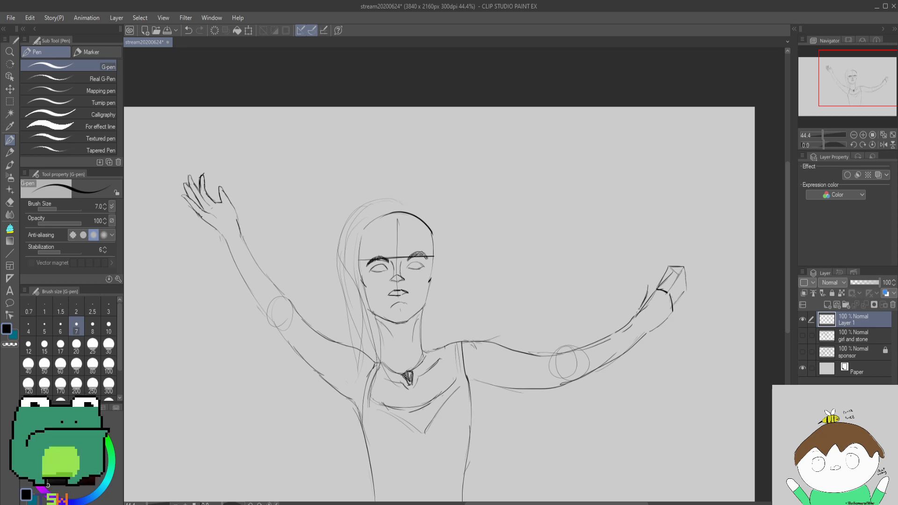
Divide the sideways arm's finger mass into separate pointed fingers and complete the thumb.
mouse_move(650, 275)
mouse_down()
mouse_move(672, 285)
mouse_move(677, 272)
mouse_move(671, 292)
mouse_move(687, 276)
mouse_move(672, 309)
mouse_up()
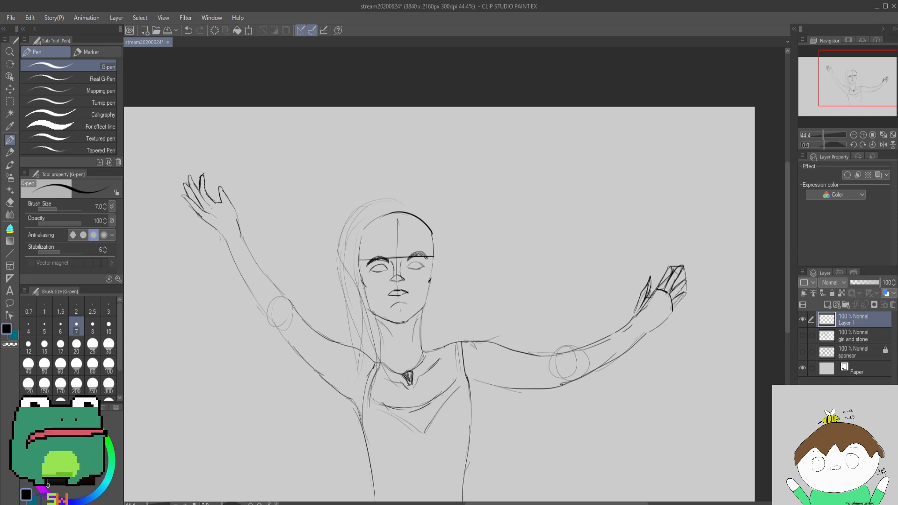
mouse_move(674, 277)
mouse_down()
mouse_move(683, 270)
mouse_move(676, 291)
mouse_up()
drag(668, 286, 689, 270)
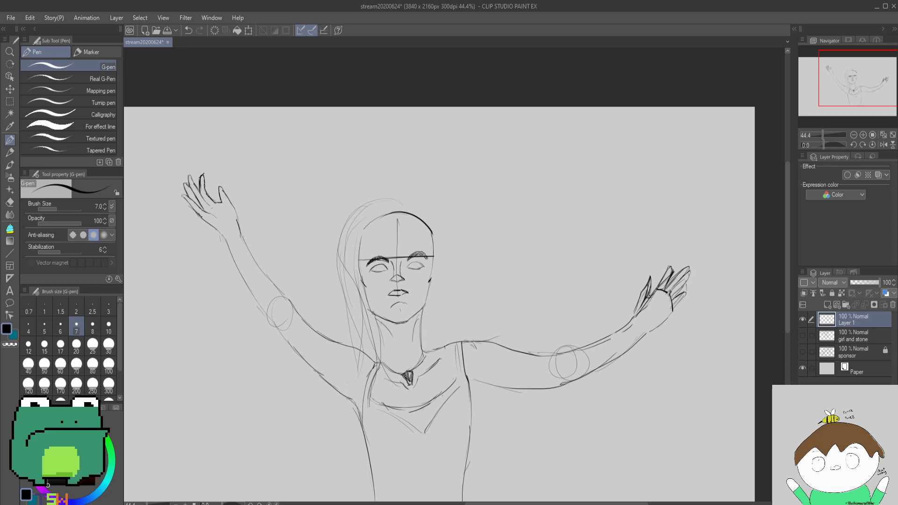
drag(649, 300, 642, 320)
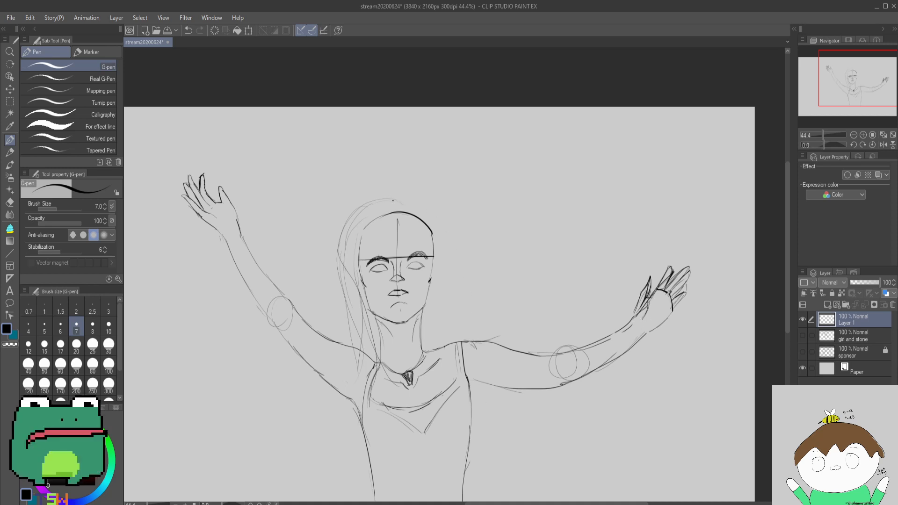
Sketch the hair outline over the crown and down the other side of the face, redrawing the first wide curve closer in.
mouse_move(402, 196)
mouse_down()
mouse_move(429, 203)
mouse_move(452, 261)
mouse_move(433, 214)
mouse_move(448, 294)
mouse_up()
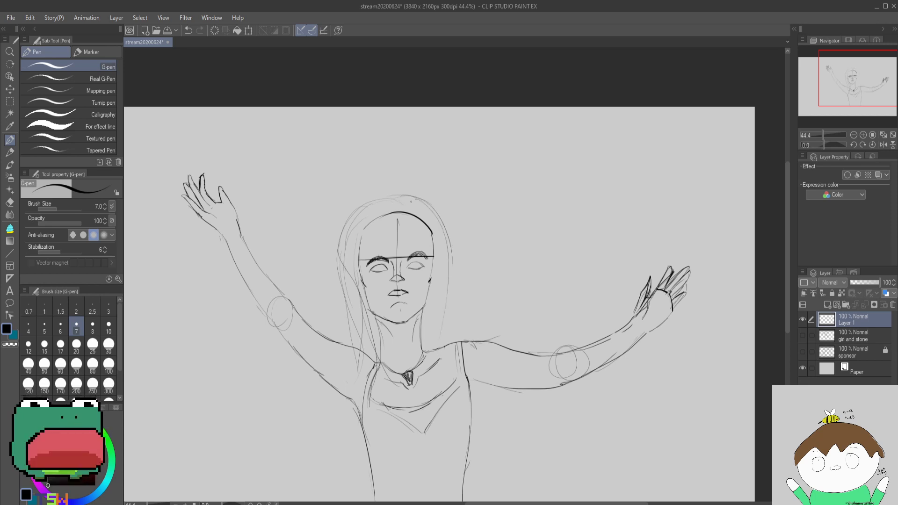
drag(437, 212, 441, 329)
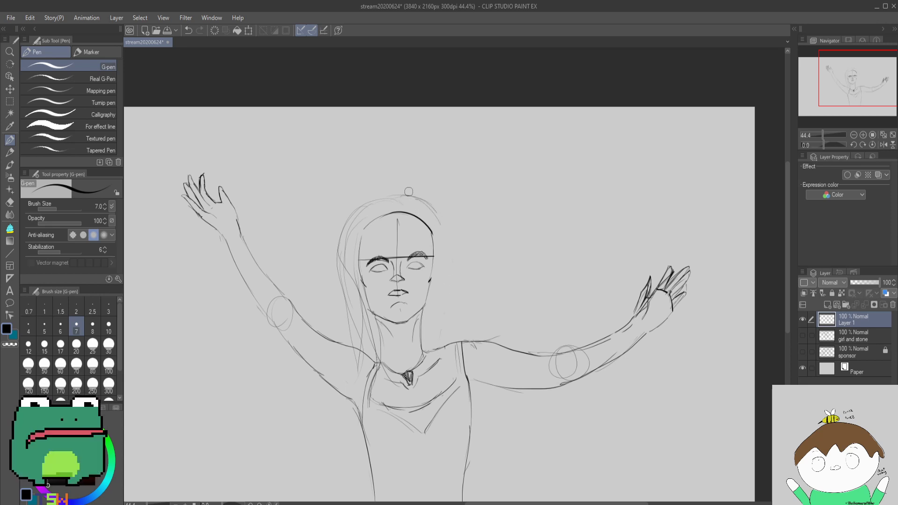
drag(409, 194, 435, 217)
mouse_move(378, 202)
mouse_down()
mouse_move(417, 192)
mouse_move(433, 224)
mouse_move(429, 203)
mouse_move(434, 296)
mouse_move(443, 222)
mouse_move(446, 279)
mouse_move(423, 322)
mouse_up()
drag(441, 275, 428, 311)
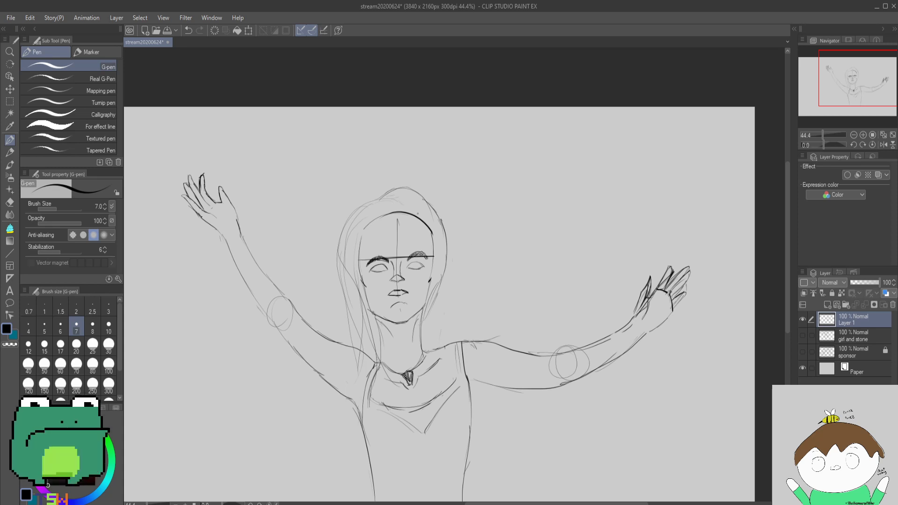
Sketch long hair strands falling beside the face and over the shoulder of the upraised arm.
mouse_move(338, 253)
mouse_down()
mouse_move(362, 372)
mouse_move(344, 326)
mouse_move(363, 390)
mouse_up()
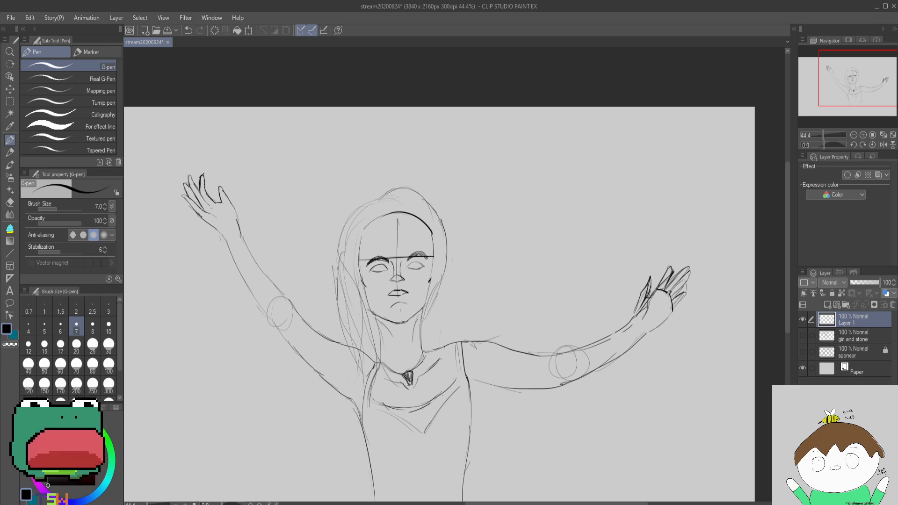
drag(336, 278, 356, 420)
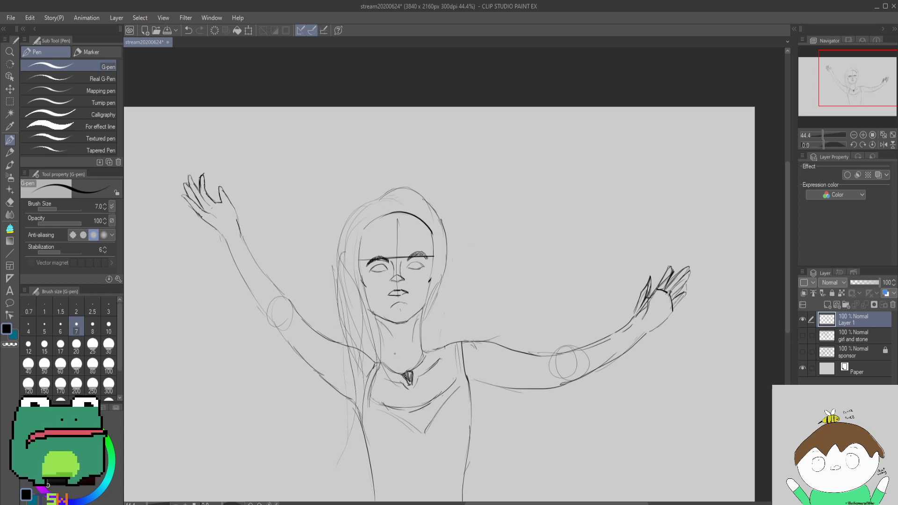
drag(343, 320, 365, 401)
mouse_move(348, 353)
mouse_down()
mouse_move(357, 389)
mouse_move(378, 415)
mouse_up()
mouse_move(340, 312)
mouse_down()
mouse_move(360, 214)
mouse_move(347, 235)
mouse_up()
Sketch loose strands crossing the forehead and face, and a curved hairline around the temple on the upraised arm's side.
mouse_move(361, 203)
mouse_down()
mouse_move(396, 236)
mouse_move(408, 310)
mouse_up()
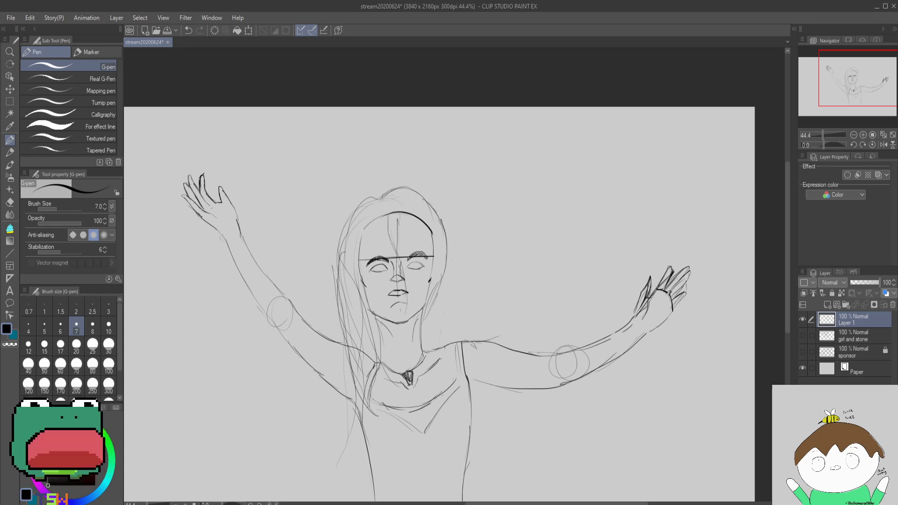
drag(398, 236, 411, 310)
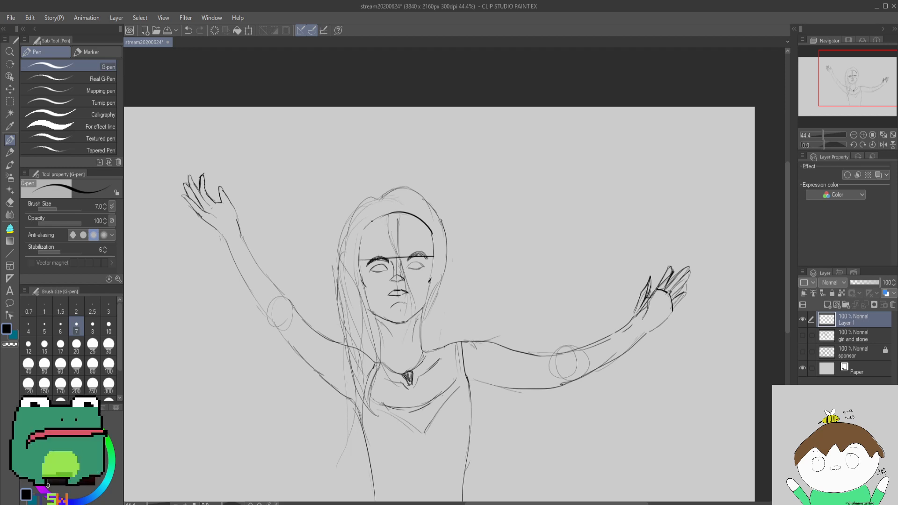
drag(385, 216, 365, 249)
drag(381, 226, 366, 285)
drag(366, 249, 367, 296)
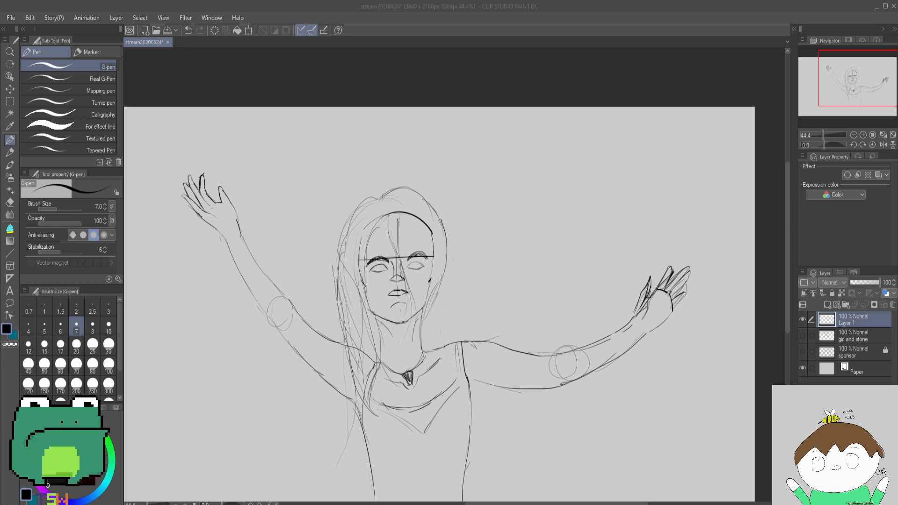
Save the drawing with the new hair strands.
click(429, 302)
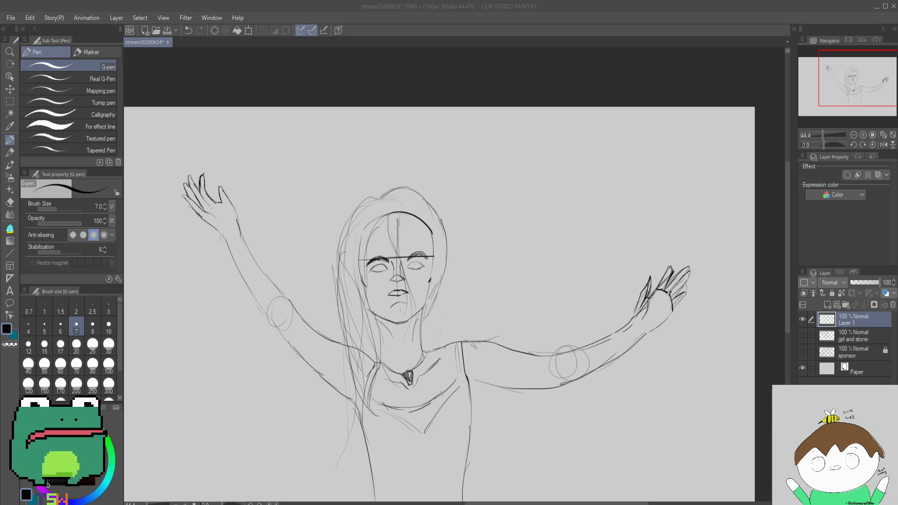
click(501, 29)
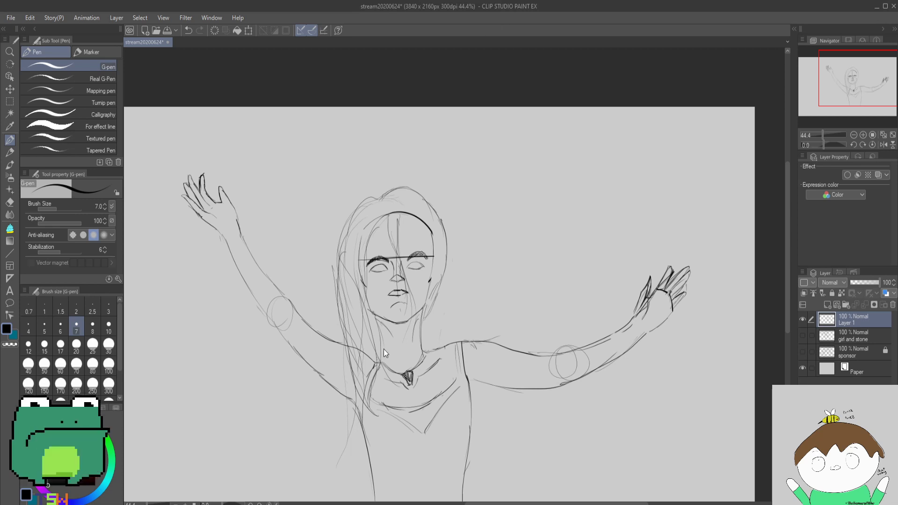
key(ctrl+s)
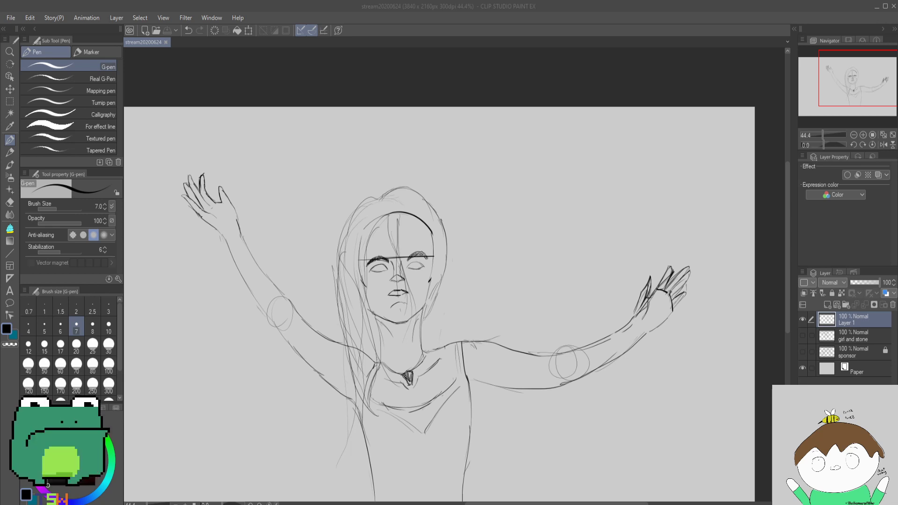
Redraw the long hair on the upraised arm's side with a wavier outer contour and a pointed tip, clearing the inner strands beside the face.
scroll(374, 293, up, 4)
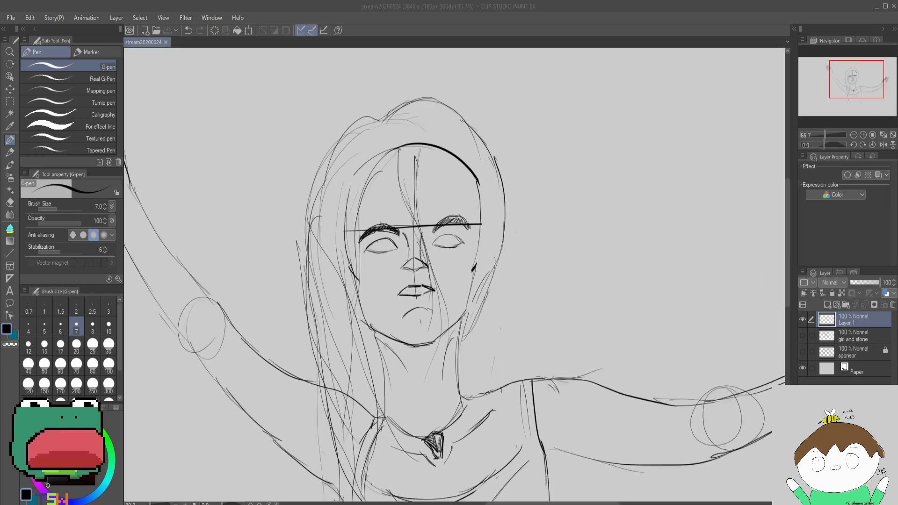
scroll(372, 264, down, 1)
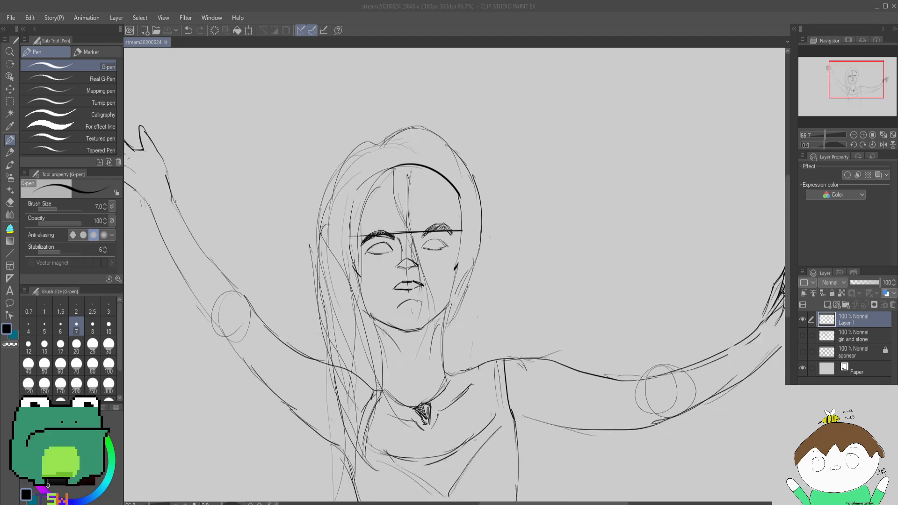
drag(322, 231, 335, 321)
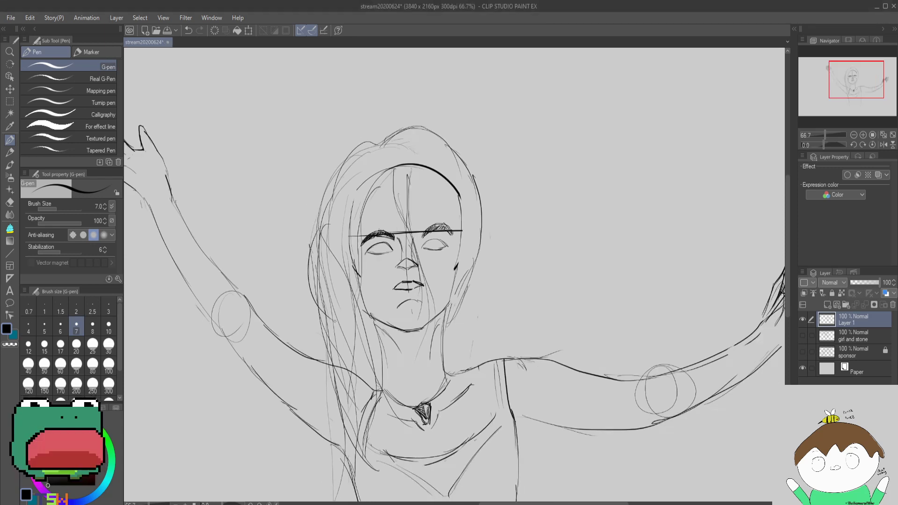
drag(312, 294, 315, 413)
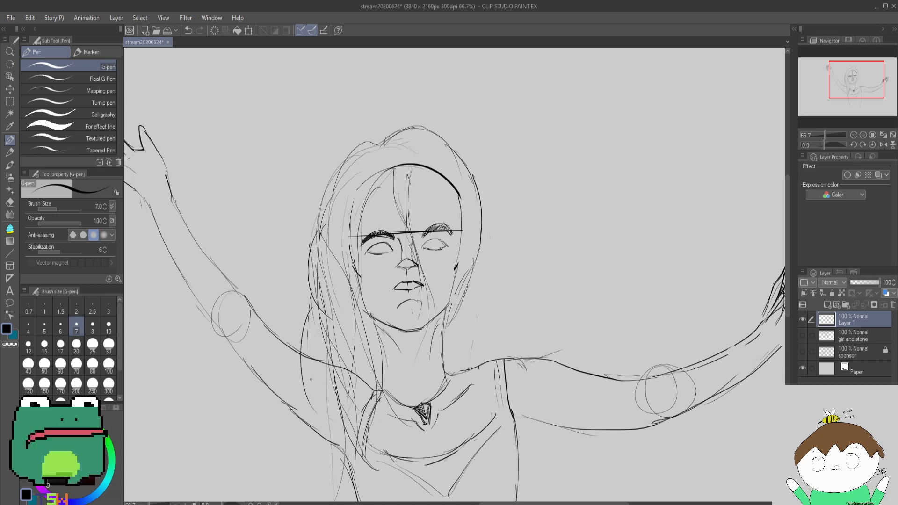
drag(311, 381, 334, 482)
drag(310, 402, 326, 474)
drag(320, 383, 329, 495)
mouse_move(326, 461)
mouse_down()
mouse_move(324, 492)
mouse_move(332, 481)
mouse_up()
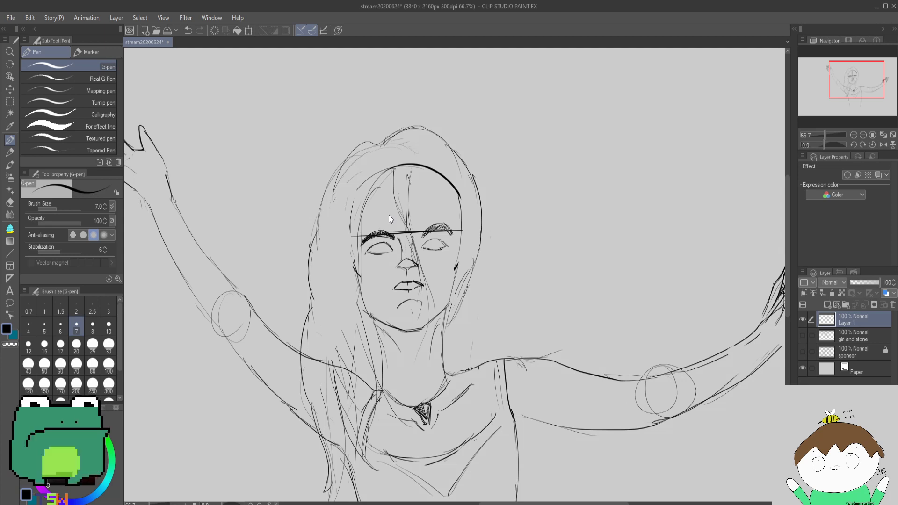
Draw the hairline at the other temple, erase the heavy curve above the mid-forehead, and darken the strand falling over the forehead.
scroll(404, 259, up, 5)
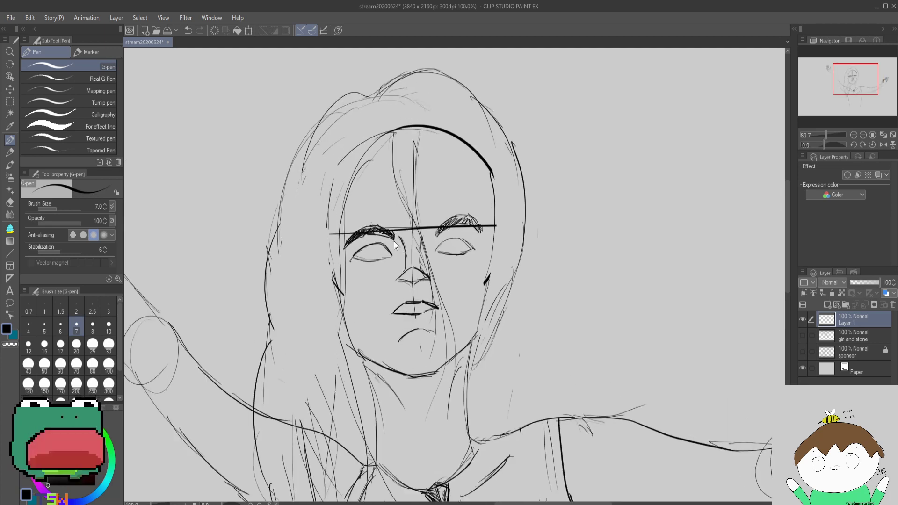
scroll(394, 239, down, 2)
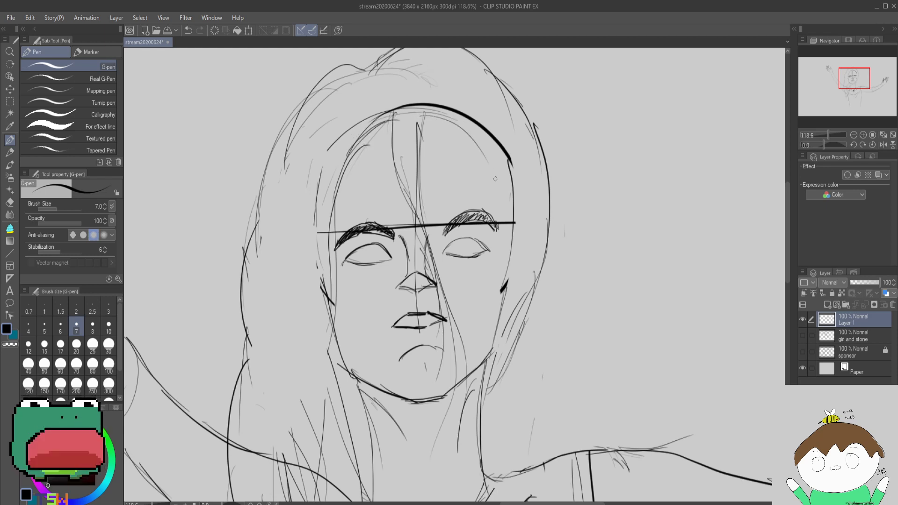
mouse_move(472, 135)
mouse_down()
mouse_move(517, 197)
mouse_move(517, 216)
mouse_up()
mouse_move(485, 153)
mouse_down()
mouse_move(495, 188)
mouse_move(520, 200)
mouse_move(516, 220)
mouse_up()
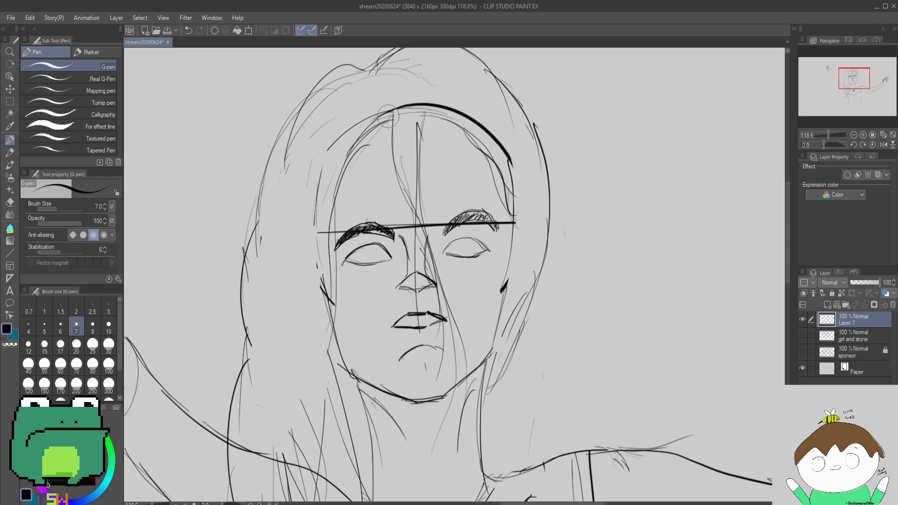
mouse_move(385, 114)
mouse_down()
mouse_move(427, 104)
mouse_move(468, 112)
mouse_up()
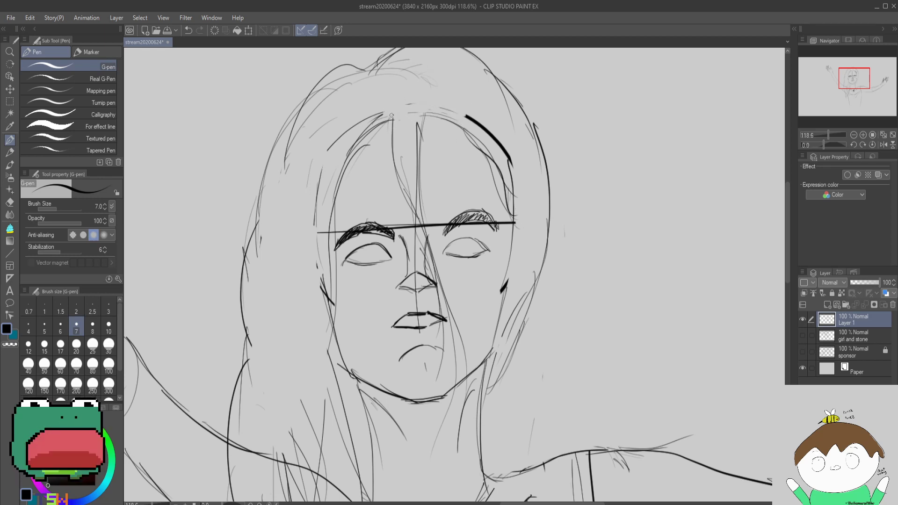
mouse_move(387, 100)
mouse_down()
mouse_move(396, 174)
mouse_move(419, 214)
mouse_up()
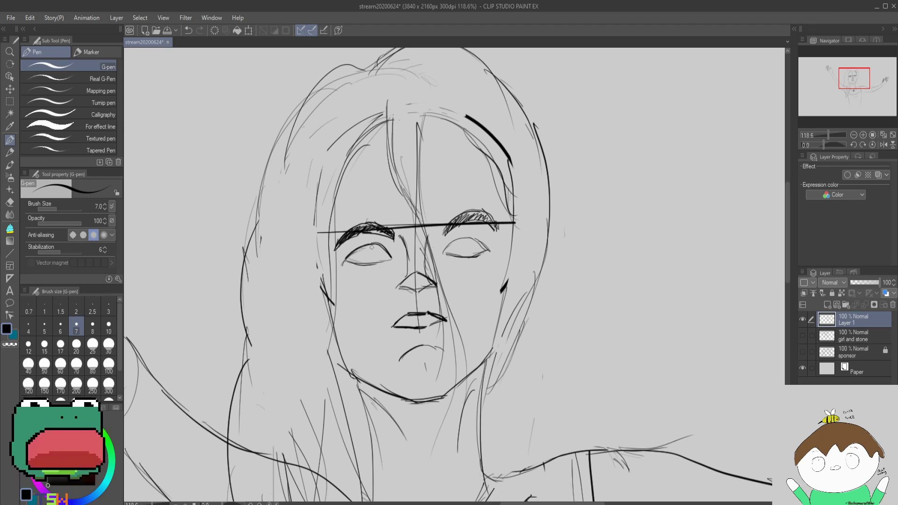
Strengthen the upper eyelids and draw an iris with an inner highlight shape in each eye.
mouse_move(347, 258)
mouse_down()
mouse_move(371, 246)
mouse_move(387, 254)
mouse_up()
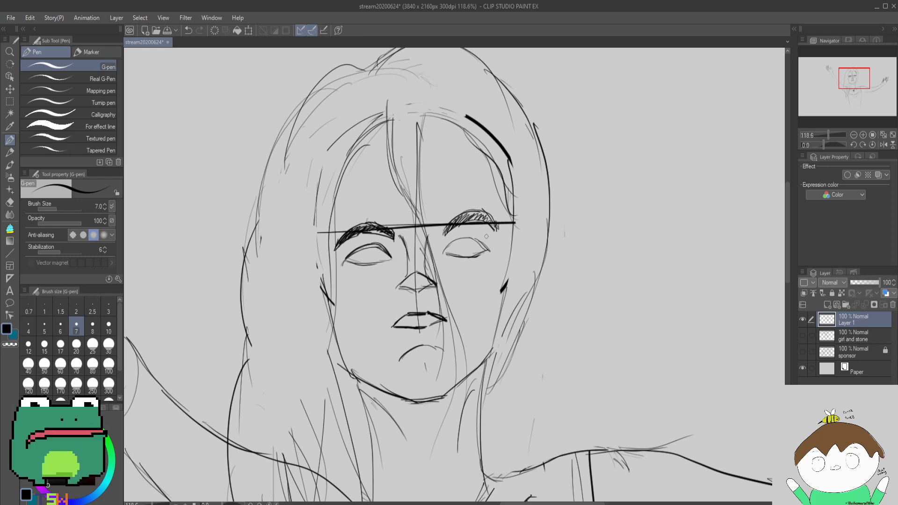
mouse_move(445, 251)
mouse_down()
mouse_move(475, 240)
mouse_move(494, 248)
mouse_up()
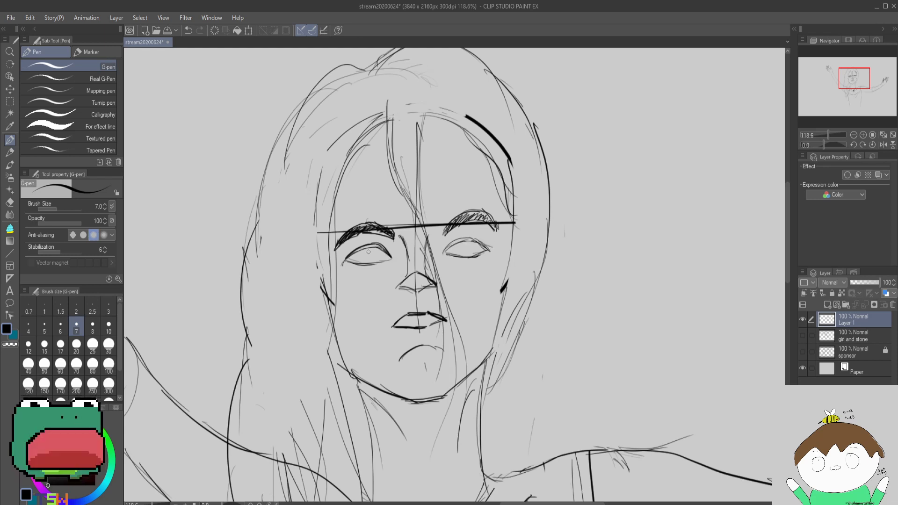
mouse_move(362, 251)
mouse_down()
mouse_move(365, 263)
mouse_move(376, 263)
mouse_move(377, 253)
mouse_up()
drag(458, 245, 467, 256)
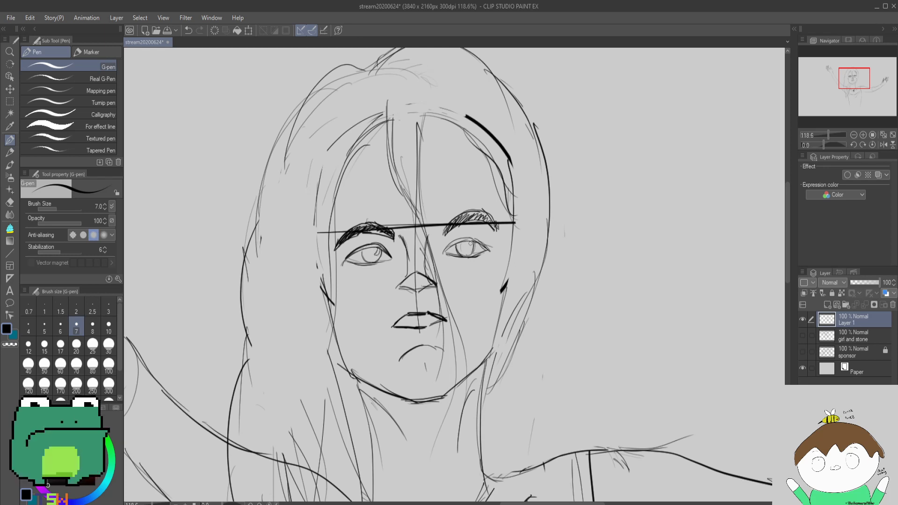
mouse_move(469, 243)
mouse_down()
mouse_move(464, 250)
mouse_move(473, 242)
mouse_up()
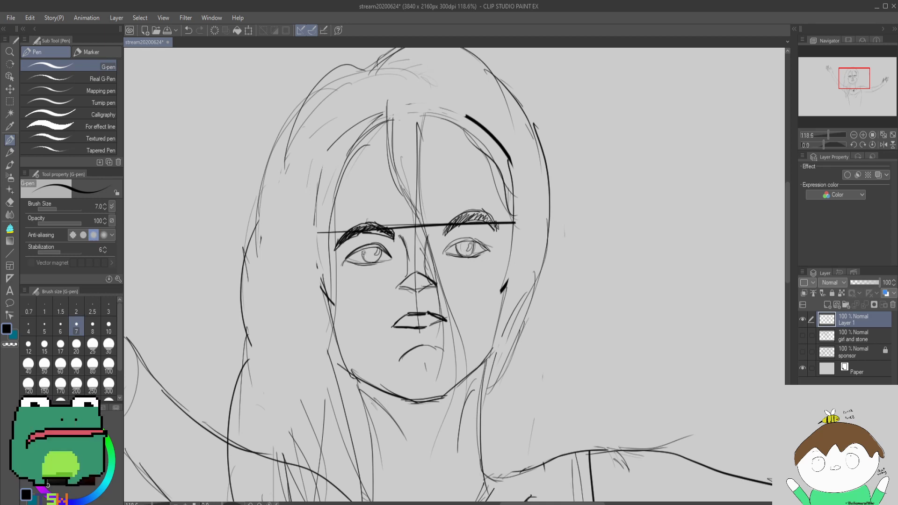
Shade the irises of both eyes dark and touch up the upper eyelid and the nostril.
drag(362, 250, 381, 262)
mouse_move(375, 254)
mouse_down()
mouse_move(381, 260)
mouse_move(368, 261)
mouse_move(379, 259)
mouse_up()
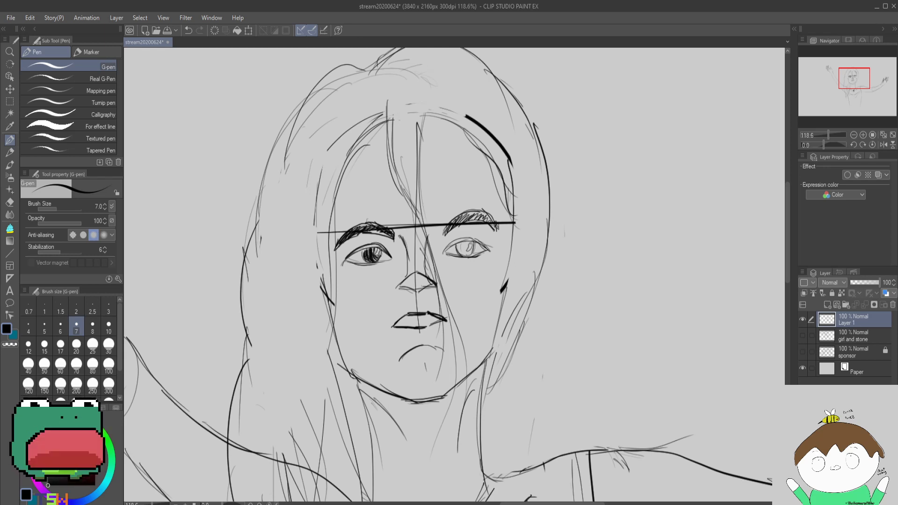
mouse_move(460, 242)
mouse_down()
mouse_move(463, 257)
mouse_move(474, 256)
mouse_move(468, 248)
mouse_up()
drag(363, 243, 365, 253)
drag(370, 243, 377, 253)
drag(378, 242, 382, 246)
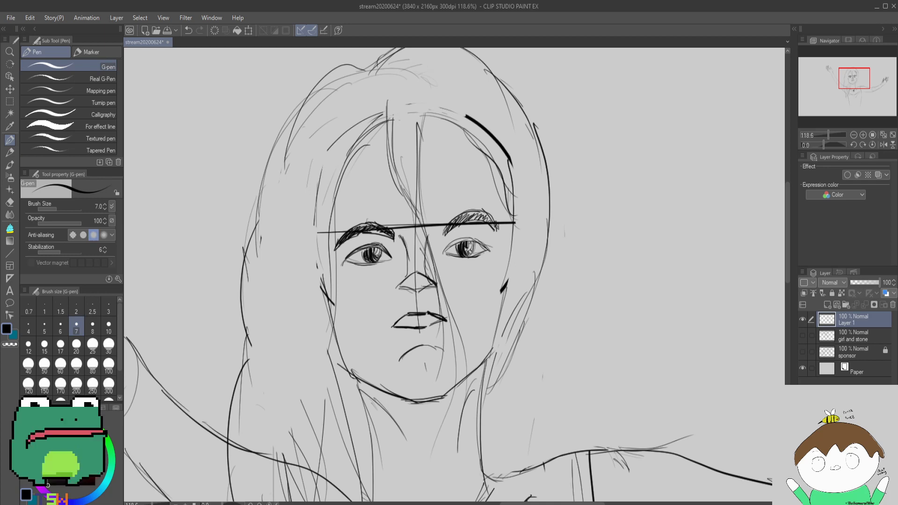
mouse_move(449, 247)
mouse_down()
mouse_move(470, 237)
mouse_move(486, 246)
mouse_up()
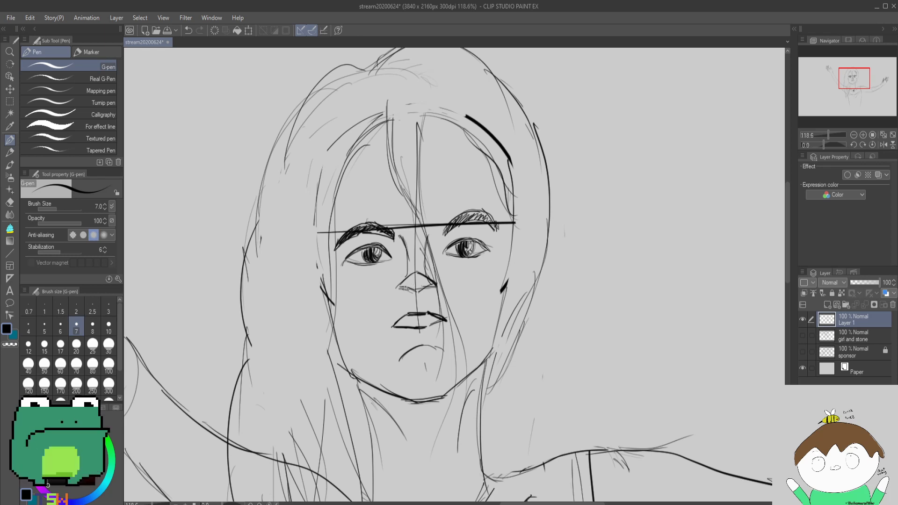
mouse_move(407, 288)
mouse_down()
mouse_move(422, 286)
mouse_move(413, 293)
mouse_up()
Replace the forehead strand with one starting farther to the side and curving down toward the middle of the brow.
mouse_move(386, 107)
mouse_down()
mouse_move(397, 81)
mouse_move(425, 64)
mouse_move(440, 84)
mouse_up()
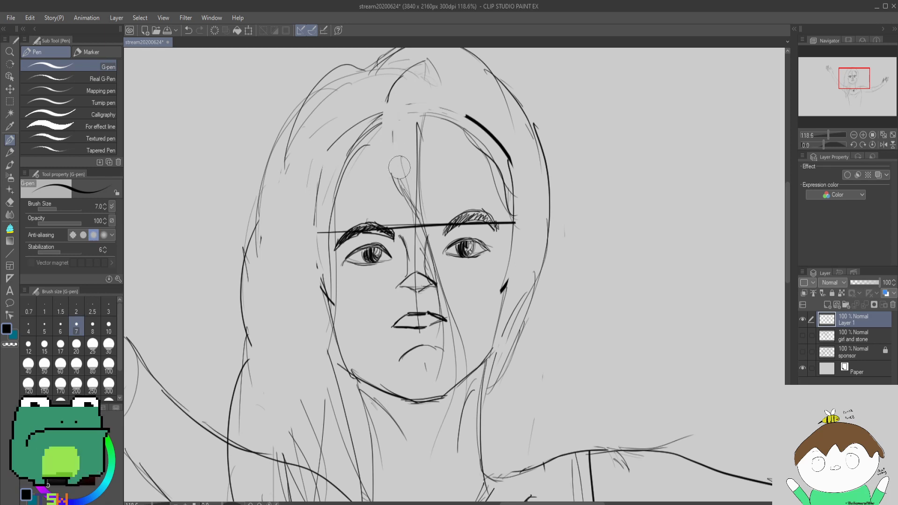
drag(383, 117, 377, 154)
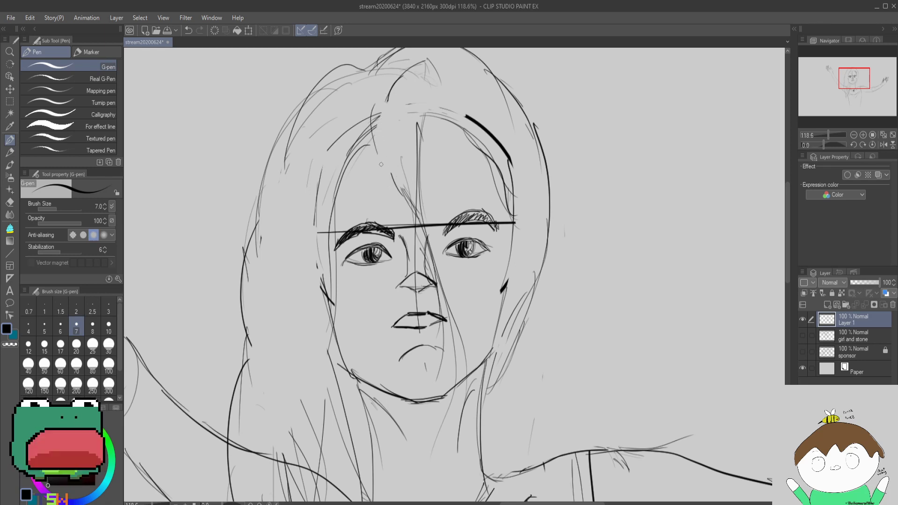
drag(374, 102, 413, 197)
drag(390, 171, 374, 132)
drag(408, 201, 369, 126)
drag(370, 104, 382, 87)
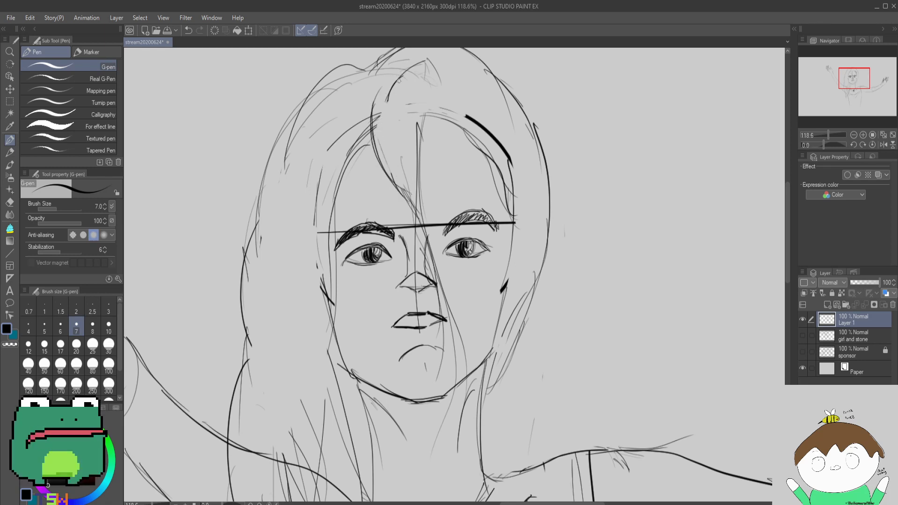
Erase the parting lines above the forehead strand so it starts at the hairline, and save the drawing.
mouse_move(371, 130)
mouse_down()
mouse_move(401, 68)
mouse_move(423, 52)
mouse_move(442, 78)
mouse_up()
drag(390, 101, 426, 70)
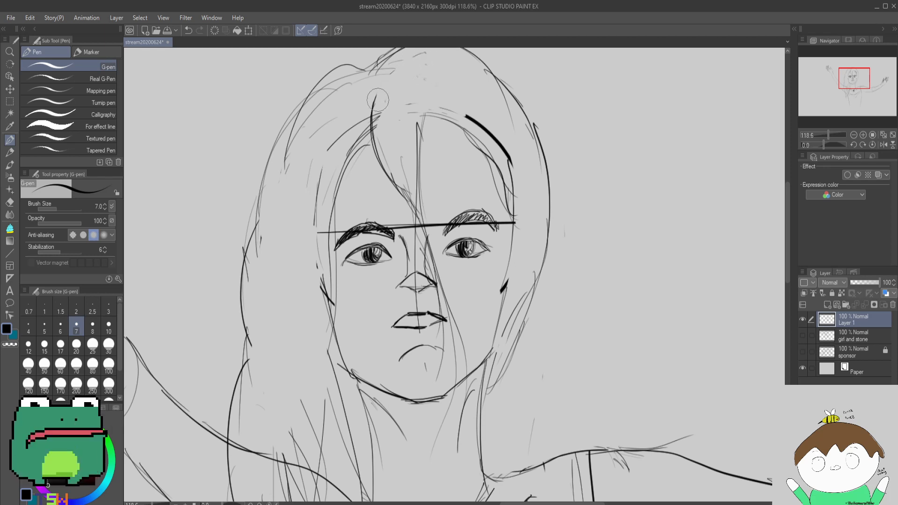
drag(369, 87, 388, 177)
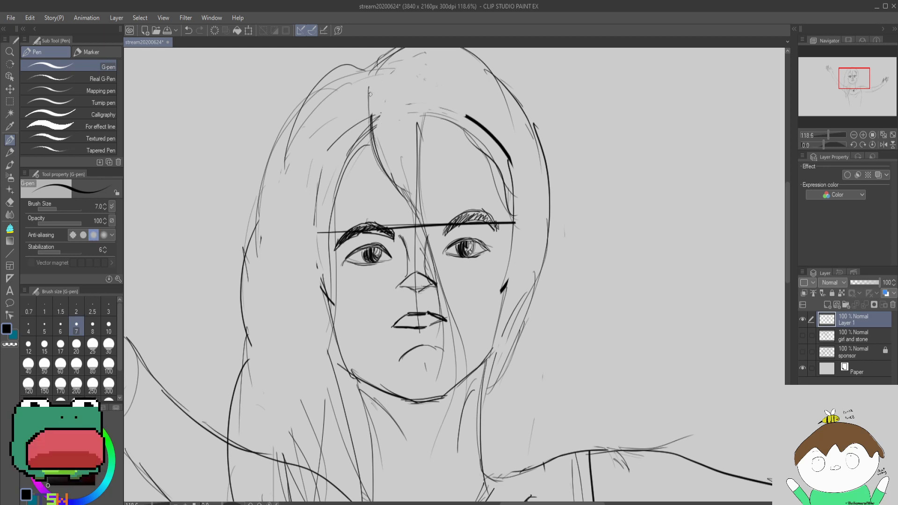
drag(368, 88, 376, 132)
key(ctrl+s)
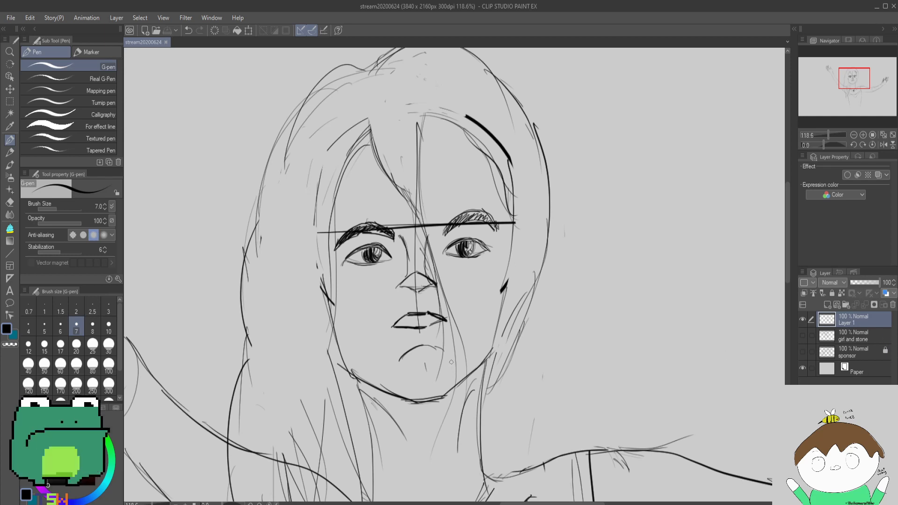
Reshape the mouth into fuller lips with bold upper and lower contours, and save the drawing.
drag(394, 327, 422, 315)
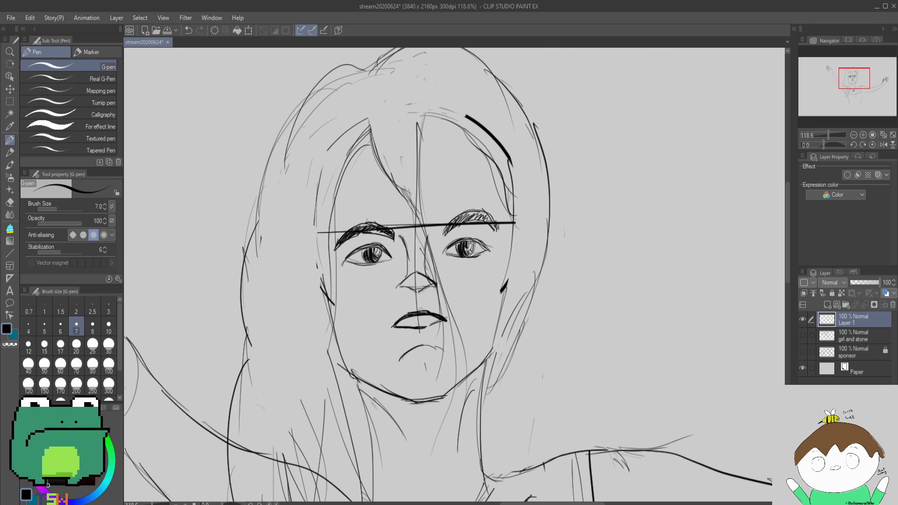
drag(417, 313, 448, 315)
mouse_move(397, 328)
mouse_down()
mouse_move(422, 332)
mouse_move(445, 320)
mouse_move(430, 327)
mouse_up()
mouse_move(396, 324)
mouse_down()
mouse_move(426, 307)
mouse_move(420, 310)
mouse_move(440, 315)
mouse_move(427, 309)
mouse_up()
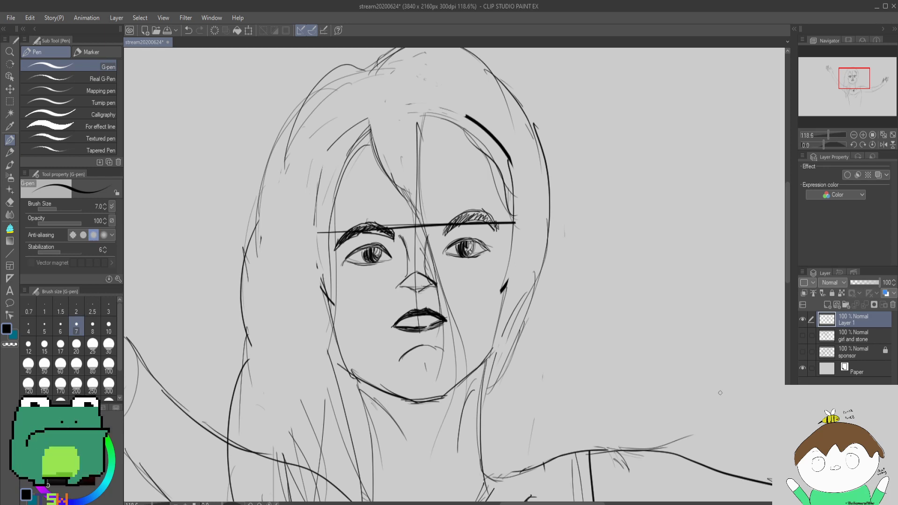
key(ctrl+s)
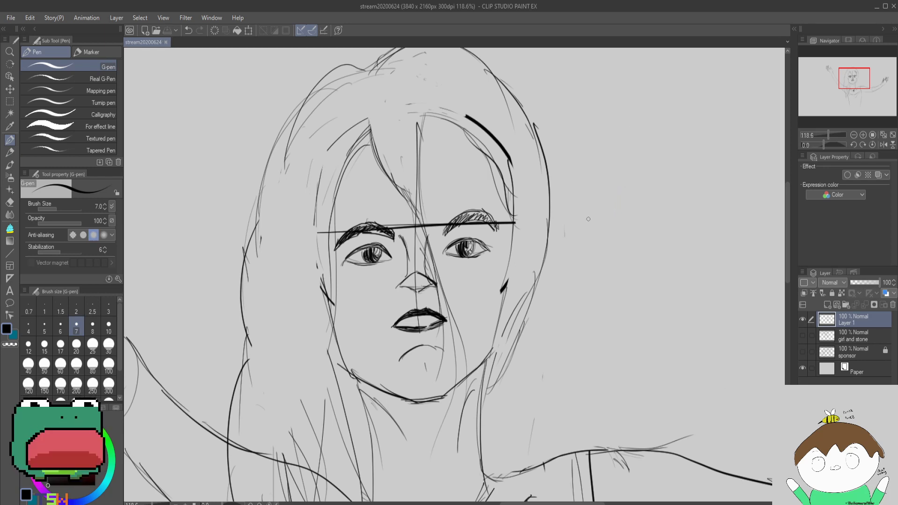
scroll(541, 299, down, 5)
scroll(540, 316, up, 1)
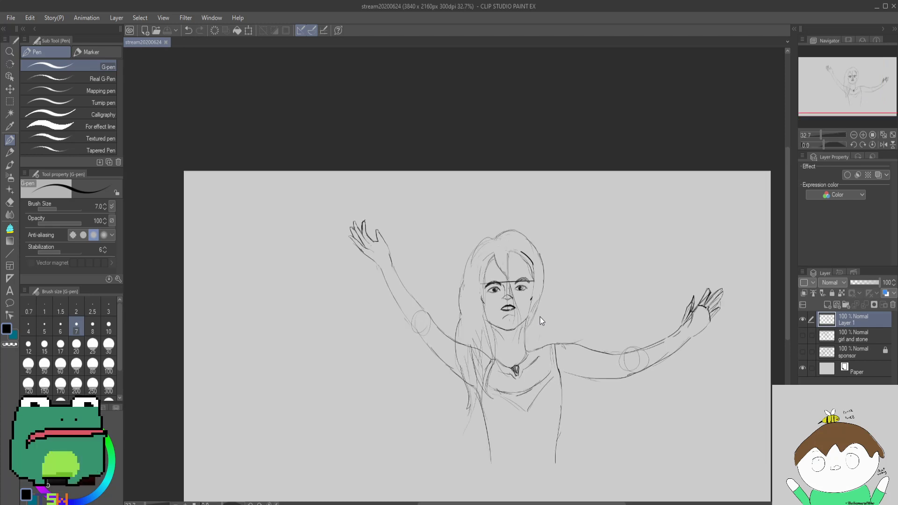
Draw the front face and slanted top face of a tapered box in the empty area beside the woman's raised hand.
mouse_move(580, 307)
mouse_down()
mouse_move(533, 269)
mouse_move(628, 270)
mouse_up()
scroll(362, 383, up, 4)
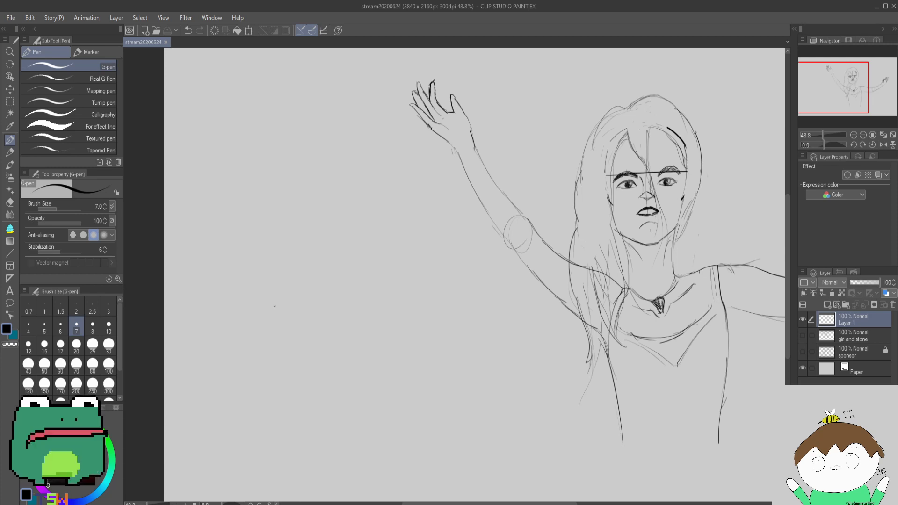
mouse_move(267, 303)
mouse_down()
mouse_move(291, 419)
mouse_move(385, 426)
mouse_move(395, 422)
mouse_move(396, 368)
mouse_move(375, 263)
mouse_up()
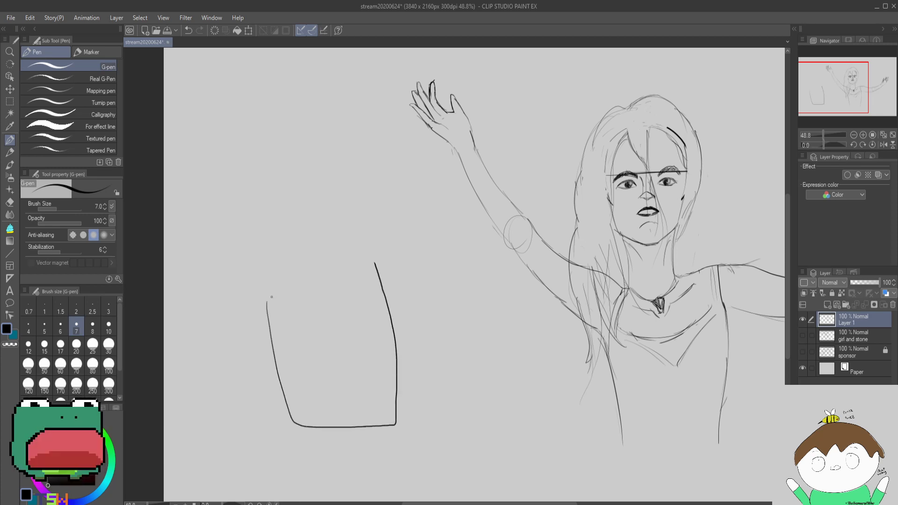
drag(270, 302, 383, 300)
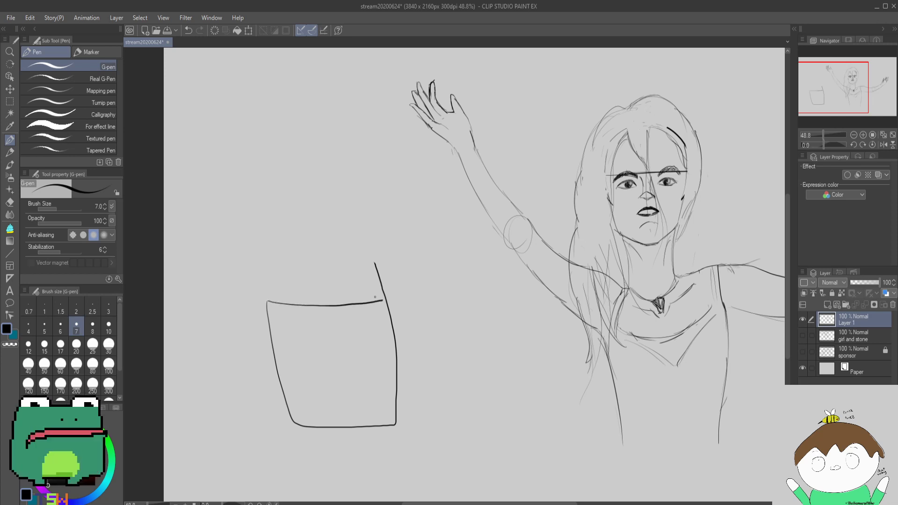
mouse_move(269, 298)
mouse_down()
mouse_move(286, 283)
mouse_move(390, 281)
mouse_move(384, 299)
mouse_up()
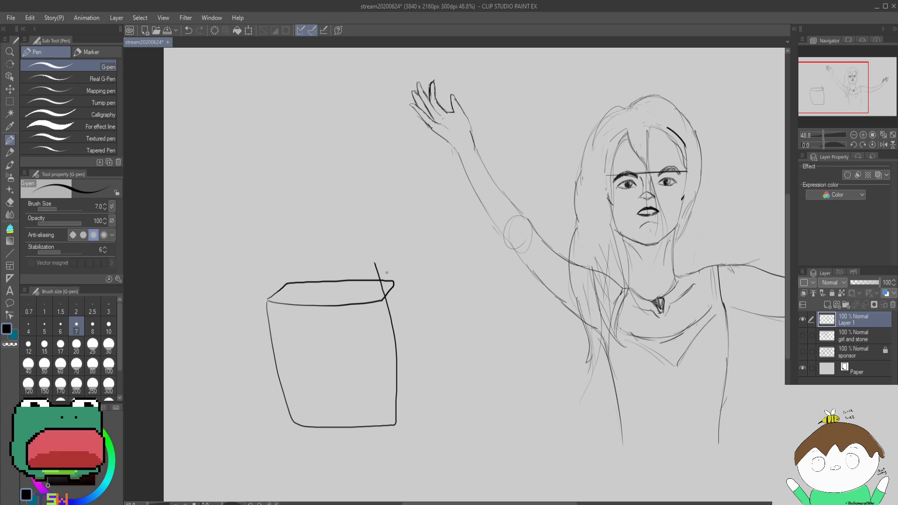
Erase the edge that sticks out above the box's top face, restore the front corner edge, and add the narrow side face.
drag(376, 269, 382, 288)
drag(376, 262, 392, 333)
drag(387, 300, 395, 344)
drag(384, 302, 396, 354)
mouse_move(395, 283)
mouse_down()
mouse_move(410, 395)
mouse_move(409, 414)
mouse_move(395, 425)
mouse_move(409, 396)
mouse_move(401, 423)
mouse_up()
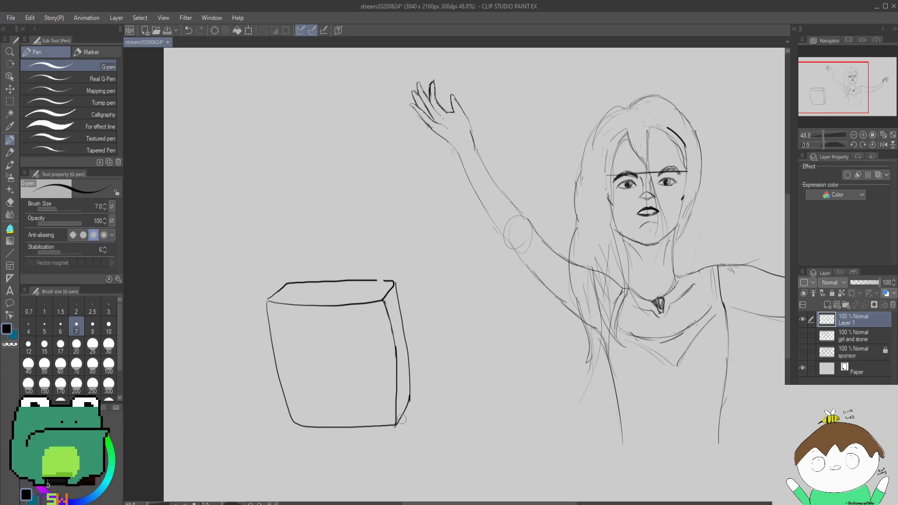
Add a small floss cutter on the box's top face and two round eyes with dot pupils on its front.
mouse_move(365, 294)
mouse_down()
mouse_move(372, 279)
mouse_move(369, 299)
mouse_move(381, 296)
mouse_move(388, 281)
mouse_move(375, 280)
mouse_up()
mouse_move(293, 330)
mouse_down()
mouse_move(285, 349)
mouse_move(318, 362)
mouse_move(297, 327)
mouse_up()
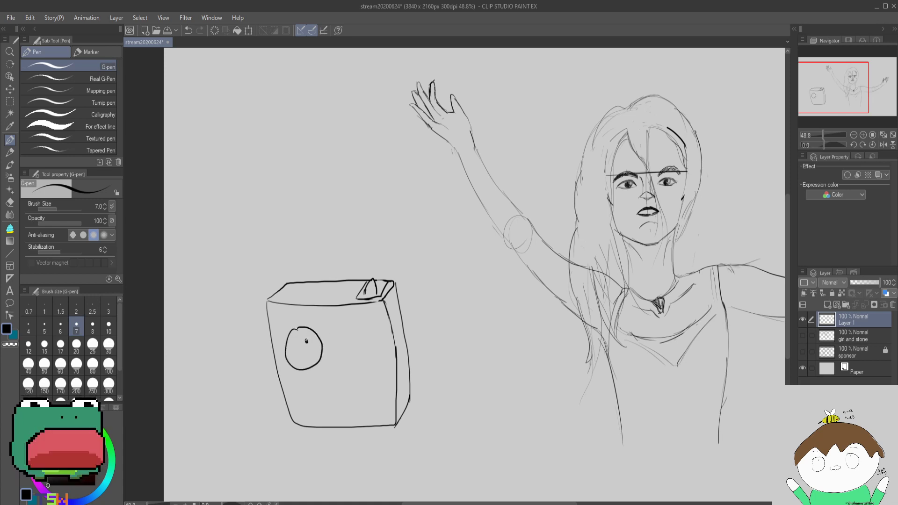
mouse_move(352, 321)
mouse_down()
mouse_move(346, 354)
mouse_move(375, 338)
mouse_move(352, 325)
mouse_up()
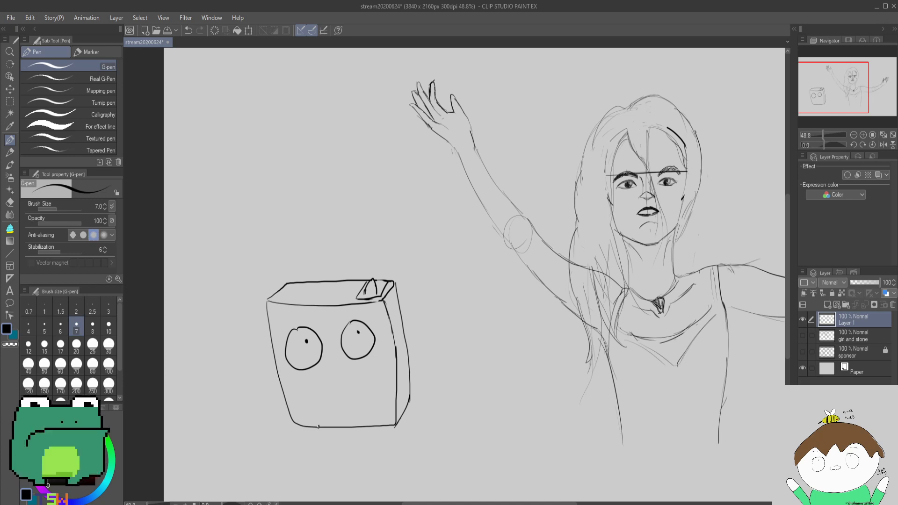
Give the box two thin curved legs with oval feet and one short arm with a round hand.
mouse_move(319, 426)
mouse_down()
mouse_move(313, 451)
mouse_move(333, 469)
mouse_move(315, 473)
mouse_move(339, 479)
mouse_move(330, 470)
mouse_up()
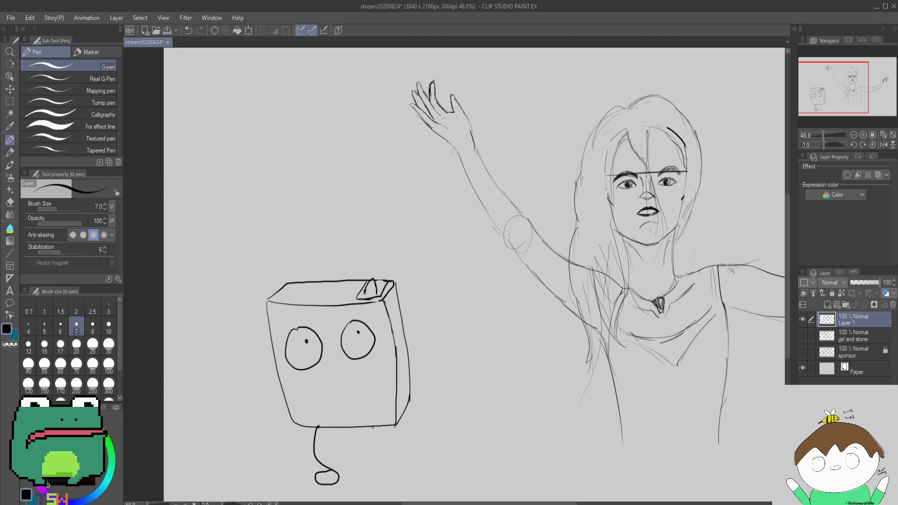
mouse_move(371, 427)
mouse_down()
mouse_move(387, 462)
mouse_move(380, 477)
mouse_move(383, 459)
mouse_up()
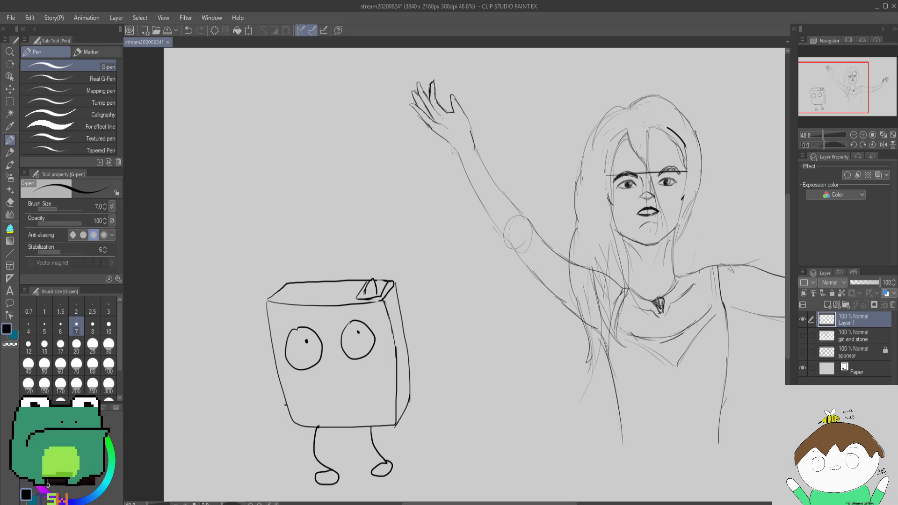
mouse_move(285, 404)
mouse_down()
mouse_move(250, 386)
mouse_move(245, 397)
mouse_move(263, 398)
mouse_move(250, 387)
mouse_up()
mouse_move(285, 404)
mouse_down()
mouse_move(263, 379)
mouse_move(281, 374)
mouse_move(263, 376)
mouse_move(283, 407)
mouse_move(269, 385)
mouse_move(279, 371)
mouse_move(272, 394)
mouse_move(262, 393)
mouse_move(283, 408)
mouse_up()
mouse_move(277, 366)
mouse_down()
mouse_move(289, 417)
mouse_move(285, 398)
mouse_up()
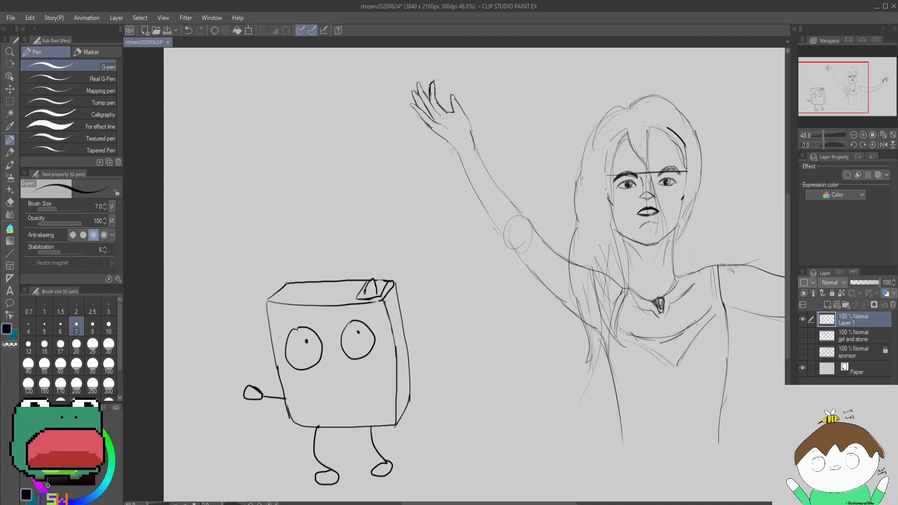
Draw an open lid along the box's back edge and a second, sharply bent arm reaching across its front.
mouse_move(288, 283)
mouse_down()
mouse_move(292, 260)
mouse_move(349, 260)
mouse_move(404, 266)
mouse_move(395, 284)
mouse_up()
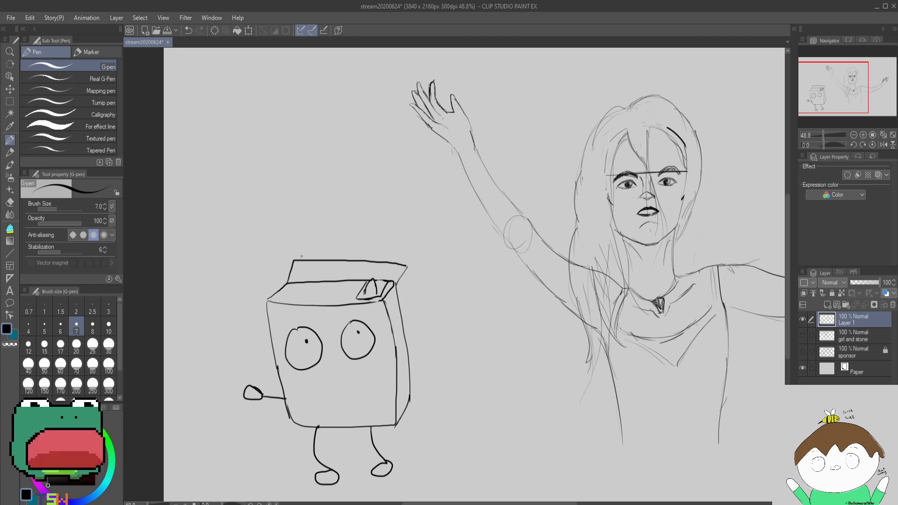
mouse_move(293, 259)
mouse_down()
mouse_move(425, 261)
mouse_move(404, 269)
mouse_move(404, 284)
mouse_move(415, 274)
mouse_move(406, 283)
mouse_up()
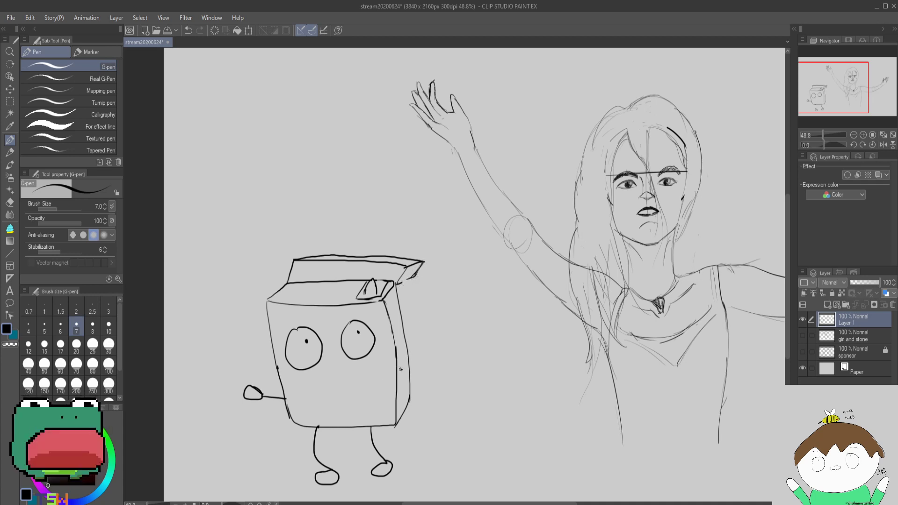
mouse_move(401, 369)
mouse_down()
mouse_move(429, 383)
mouse_move(356, 394)
mouse_move(373, 389)
mouse_up()
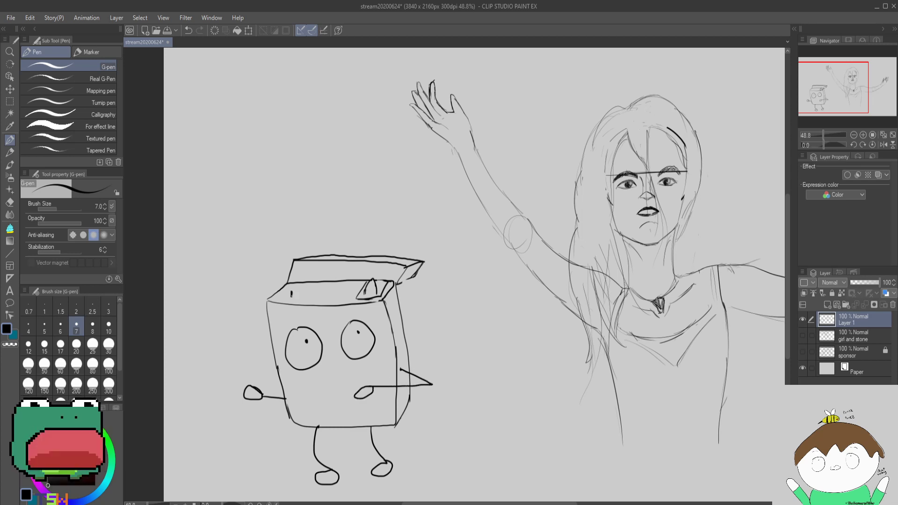
mouse_move(291, 293)
mouse_down()
mouse_move(227, 242)
mouse_move(277, 140)
mouse_move(368, 109)
mouse_move(272, 93)
mouse_move(183, 135)
mouse_move(302, 58)
mouse_move(371, 47)
mouse_move(414, 130)
mouse_move(329, 196)
mouse_move(291, 242)
mouse_move(373, 196)
mouse_move(421, 214)
mouse_up()
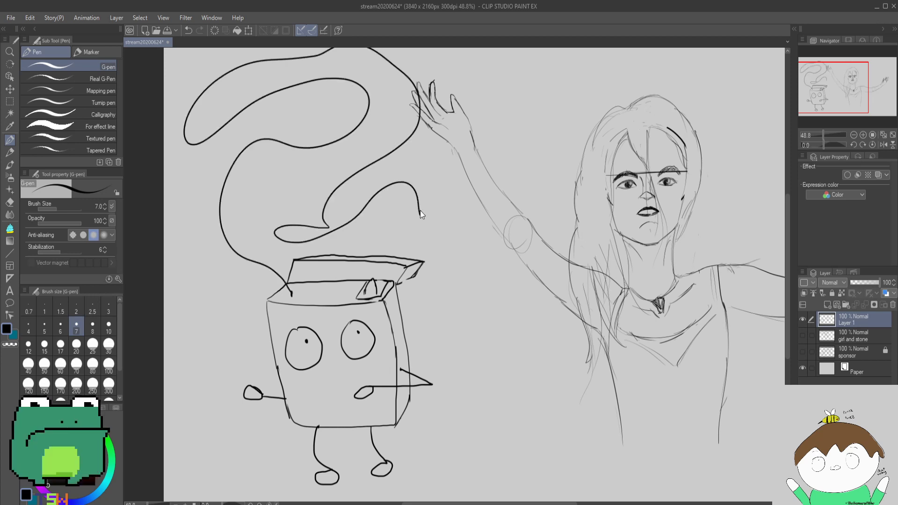
key(ctrl+z)
mouse_move(293, 295)
mouse_down()
mouse_move(277, 257)
mouse_move(212, 228)
mouse_move(275, 110)
mouse_move(329, 158)
mouse_move(248, 194)
mouse_move(290, 135)
mouse_move(289, 176)
mouse_move(293, 159)
mouse_move(304, 164)
mouse_move(304, 152)
mouse_move(289, 146)
mouse_move(271, 156)
mouse_move(286, 191)
mouse_move(322, 163)
mouse_move(283, 128)
mouse_move(227, 179)
mouse_move(281, 222)
mouse_move(334, 211)
mouse_up()
key(ctrl+z)
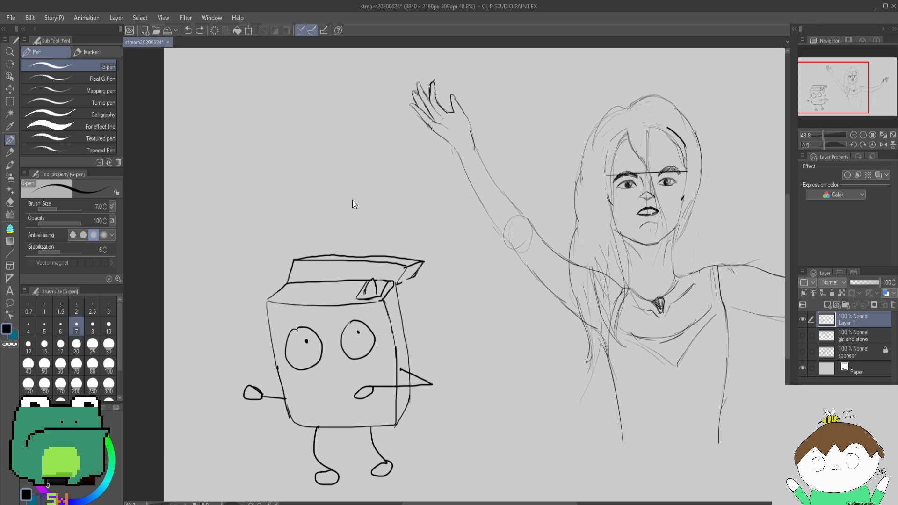
Draw a long looping floss strand rising from the box and curling down beside it, and add a tiny mouth between the eyes.
mouse_move(296, 297)
mouse_down()
mouse_move(286, 267)
mouse_move(263, 221)
mouse_move(214, 216)
mouse_move(231, 136)
mouse_move(293, 116)
mouse_move(327, 79)
mouse_move(384, 152)
mouse_move(466, 205)
mouse_move(438, 239)
mouse_move(418, 232)
mouse_move(405, 188)
mouse_move(443, 189)
mouse_move(359, 170)
mouse_move(358, 131)
mouse_move(310, 135)
mouse_move(258, 213)
mouse_move(342, 186)
mouse_move(309, 217)
mouse_move(338, 234)
mouse_move(424, 242)
mouse_move(461, 269)
mouse_move(444, 306)
mouse_move(474, 327)
mouse_move(454, 341)
mouse_move(478, 406)
mouse_up()
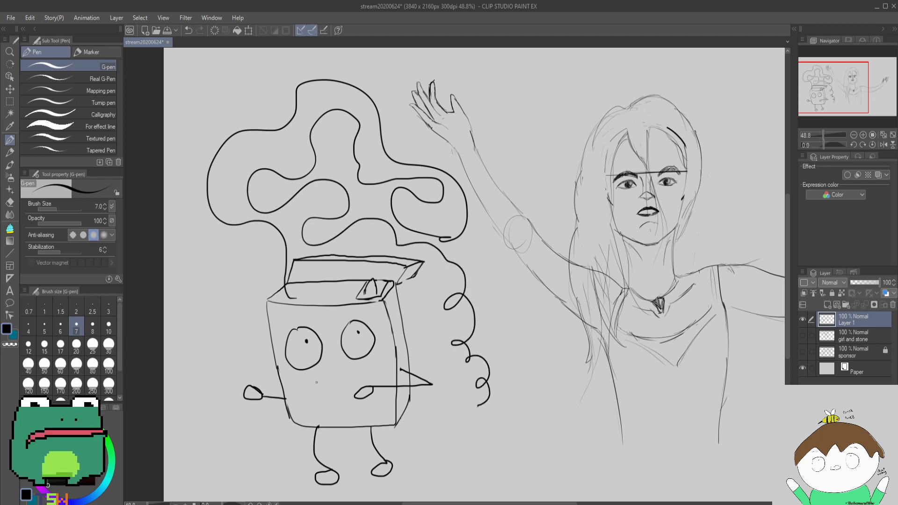
drag(327, 353, 334, 350)
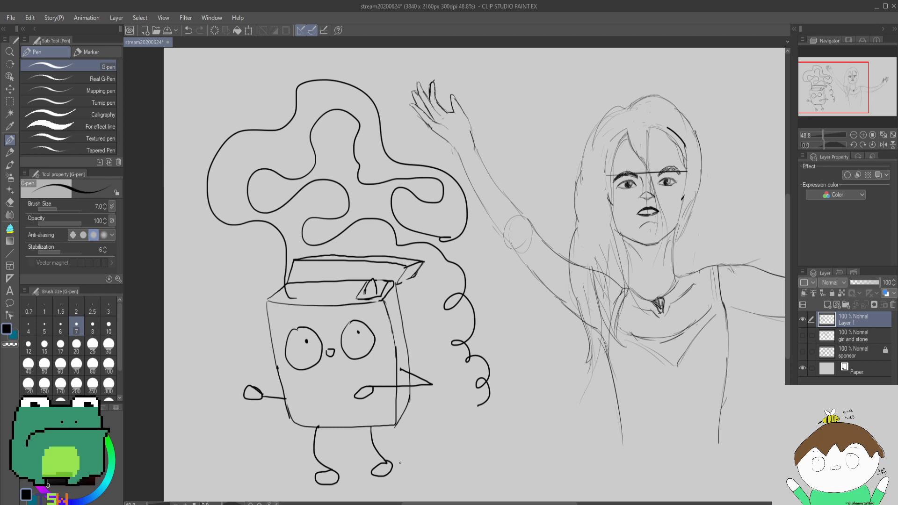
Redraw the box's second leg bent with its foot kicked up, and save the drawing with the layer named "enchantress and floss".
mouse_move(373, 435)
mouse_down()
mouse_move(390, 465)
mouse_move(377, 478)
mouse_move(381, 446)
mouse_move(371, 428)
mouse_move(373, 452)
mouse_move(407, 431)
mouse_move(405, 457)
mouse_move(401, 431)
mouse_up()
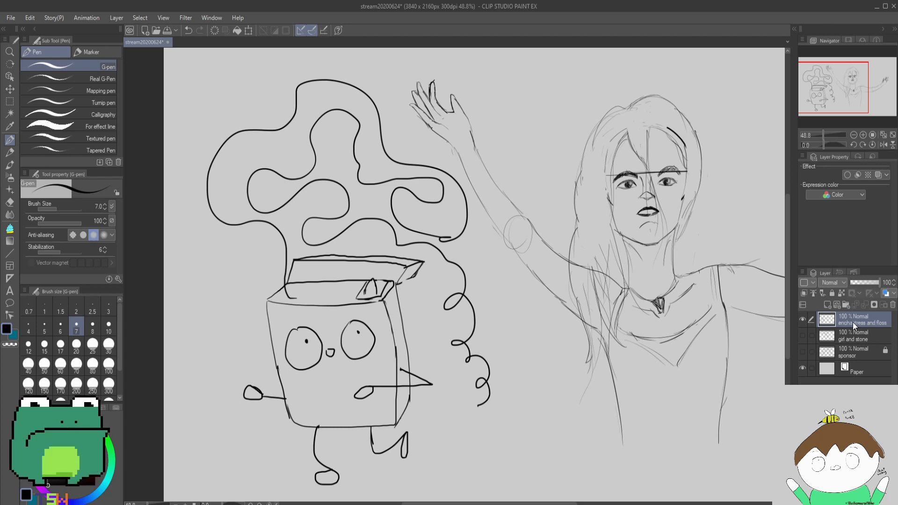
key(ctrl+s)
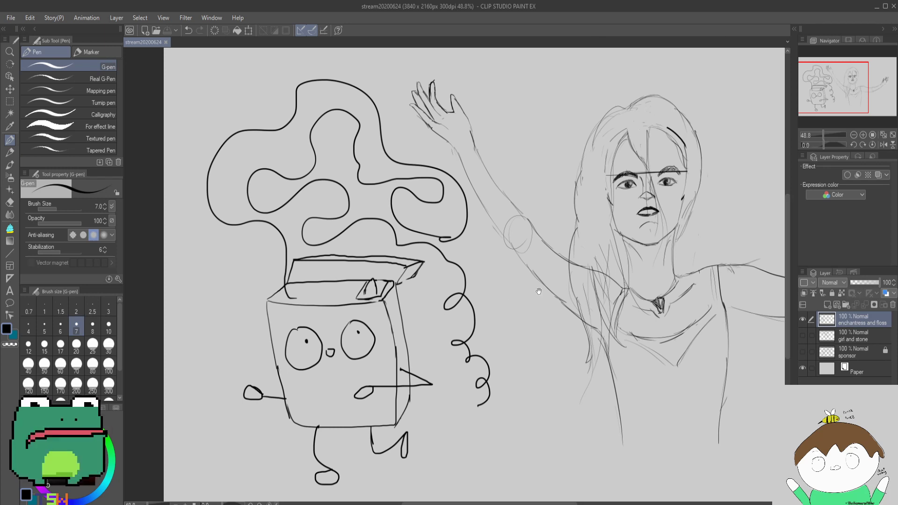
Handwrite the caption "the flossin'" below the box, underline it with a stroke ending in a rounded flourish, and save the drawing.
drag(538, 290, 454, 285)
scroll(425, 335, down, 4)
scroll(424, 335, up, 2)
scroll(425, 335, down, 2)
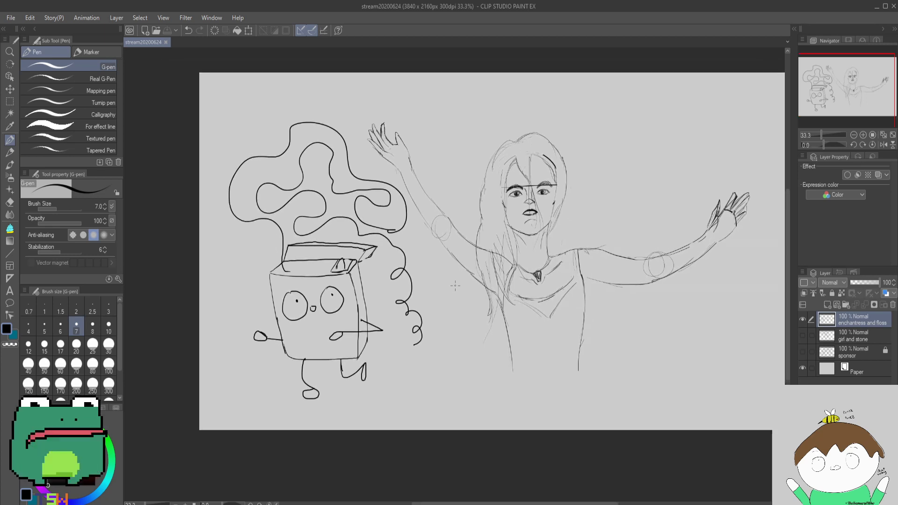
mouse_move(297, 411)
mouse_down()
mouse_move(299, 426)
mouse_move(330, 420)
mouse_move(386, 403)
mouse_move(408, 384)
mouse_up()
key(ctrl+z)
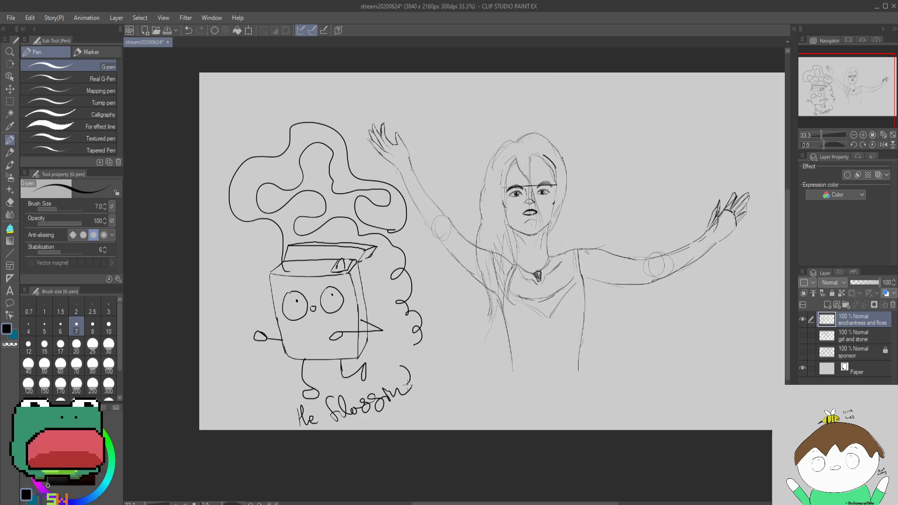
mouse_move(309, 427)
mouse_down()
mouse_move(460, 393)
mouse_move(410, 401)
mouse_move(456, 383)
mouse_up()
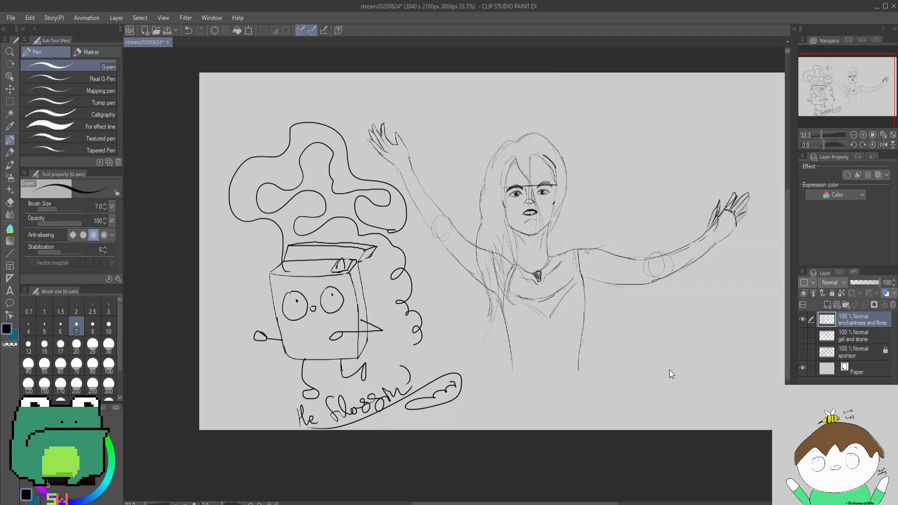
key(ctrl+s)
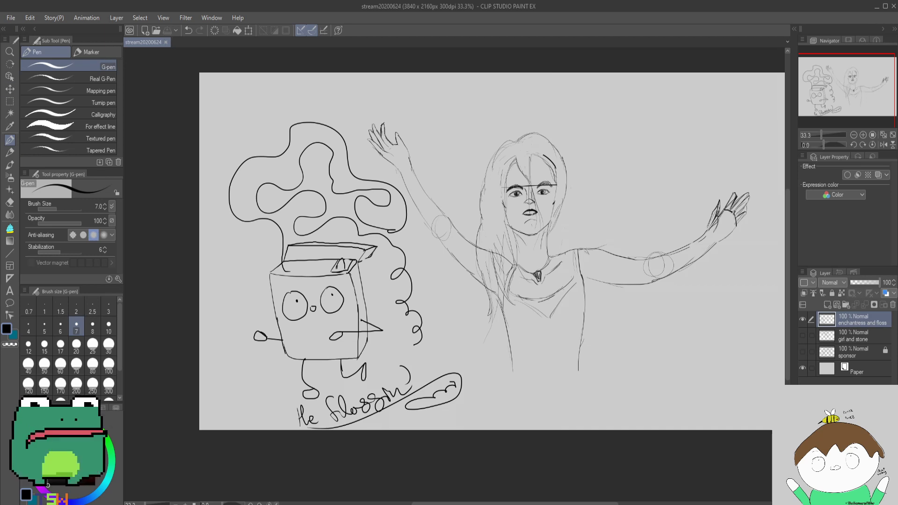
Add a new layer above the drawing, and lock the "enchantress and floss" and "girl and stone" layers.
key(alt+Tab)
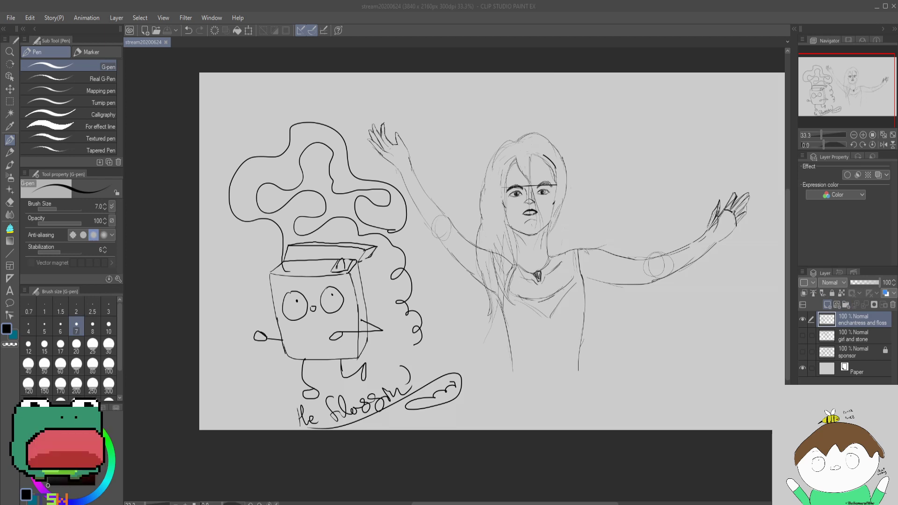
click(827, 304)
click(852, 335)
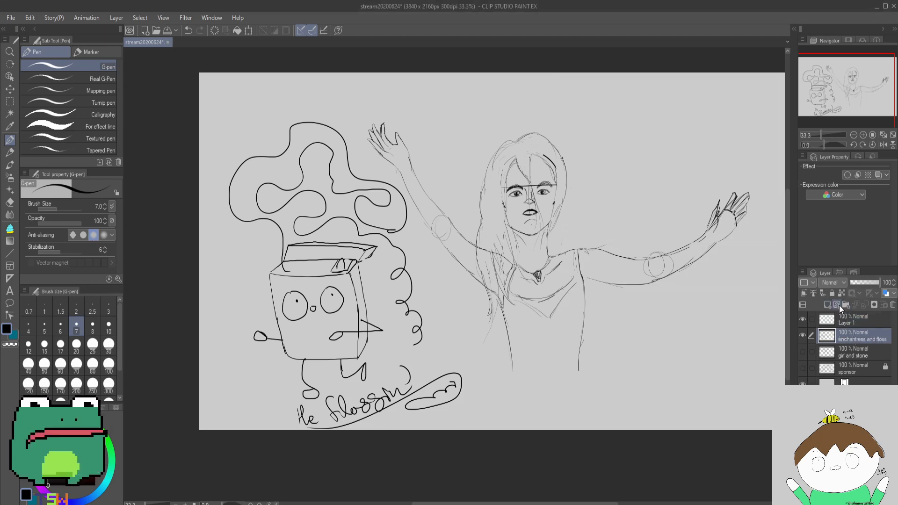
click(834, 292)
click(854, 354)
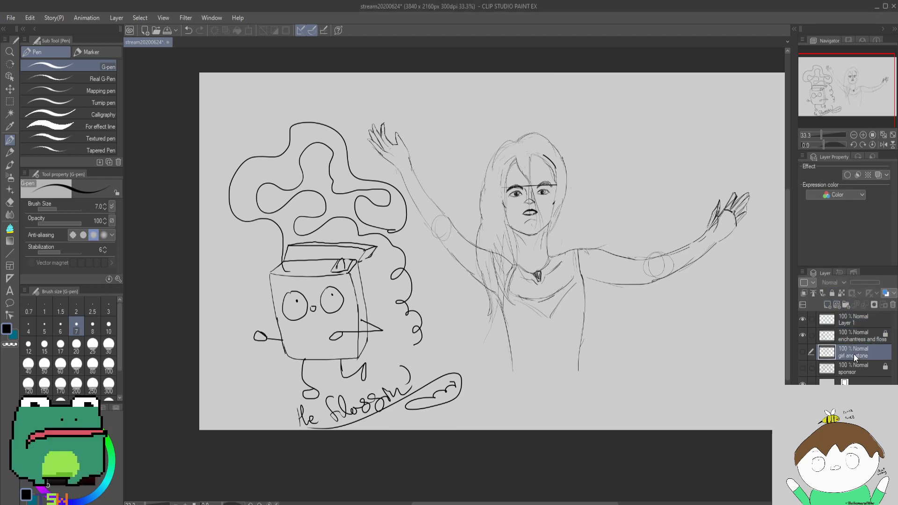
click(835, 293)
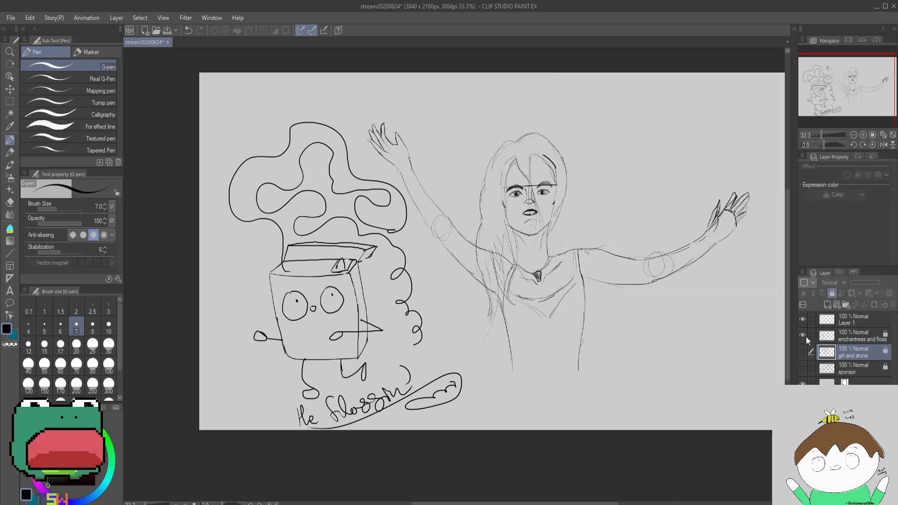
Hide the "enchantress and floss" layer, make the empty Layer 1 active, and save the drawing.
click(804, 335)
click(849, 321)
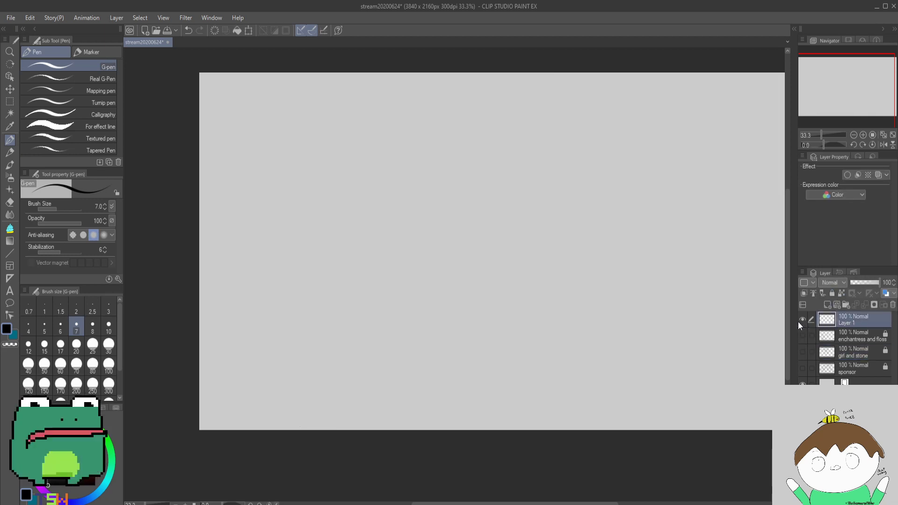
key(ctrl+s)
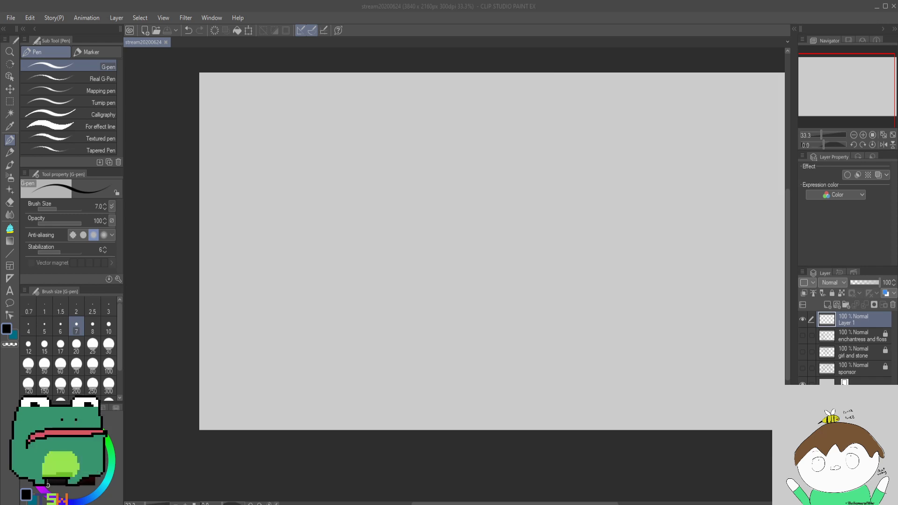
Sketch a tilted head construction with a large cranium circle, a side-plane oval and a brow line curving across both.
scroll(311, 191, up, 3)
scroll(311, 192, down, 5)
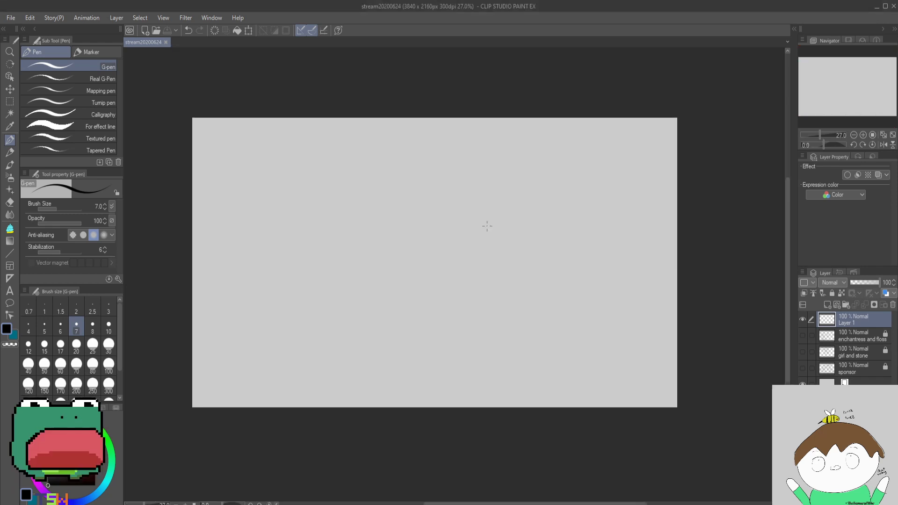
scroll(338, 220, up, 1)
scroll(339, 220, up, 2)
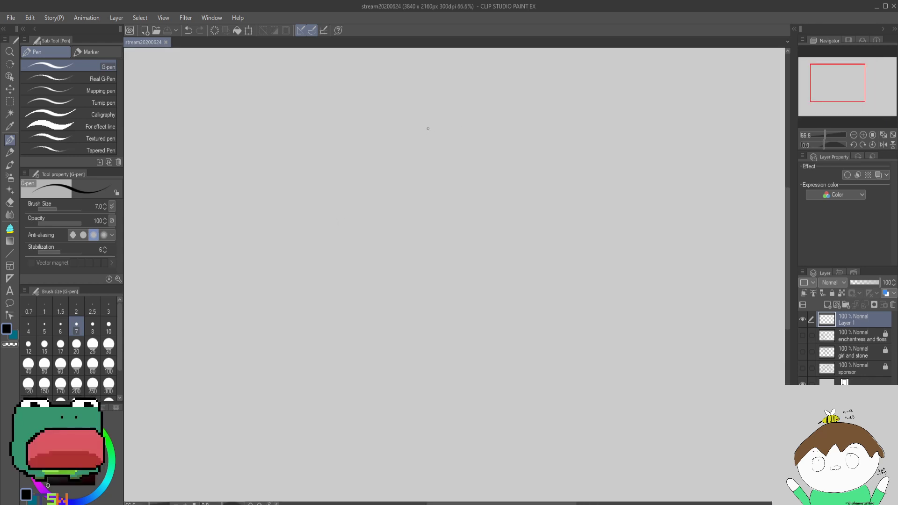
click(416, 180)
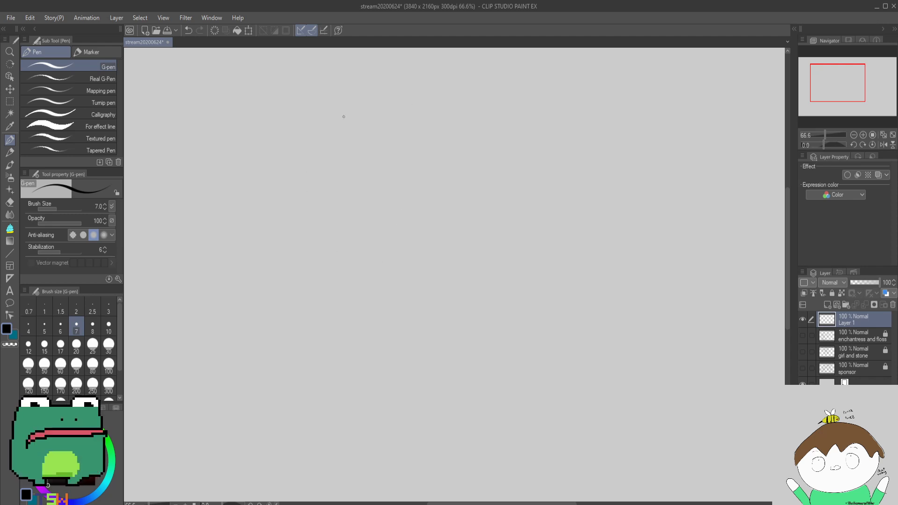
mouse_move(433, 84)
mouse_down()
mouse_move(351, 245)
mouse_move(482, 300)
mouse_move(530, 136)
mouse_move(406, 95)
mouse_up()
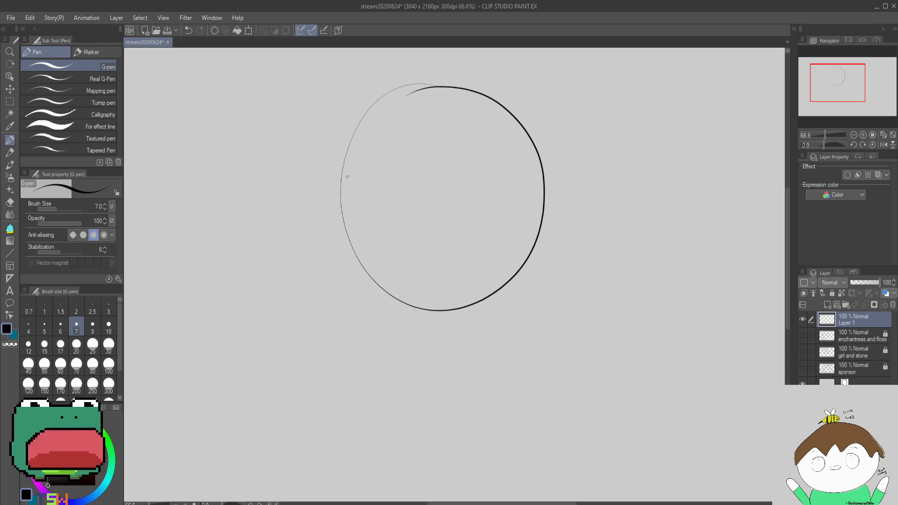
mouse_move(416, 133)
mouse_down()
mouse_move(401, 279)
mouse_move(394, 134)
mouse_up()
mouse_move(442, 183)
mouse_down()
mouse_move(369, 212)
mouse_move(444, 182)
mouse_move(488, 177)
mouse_move(541, 186)
mouse_up()
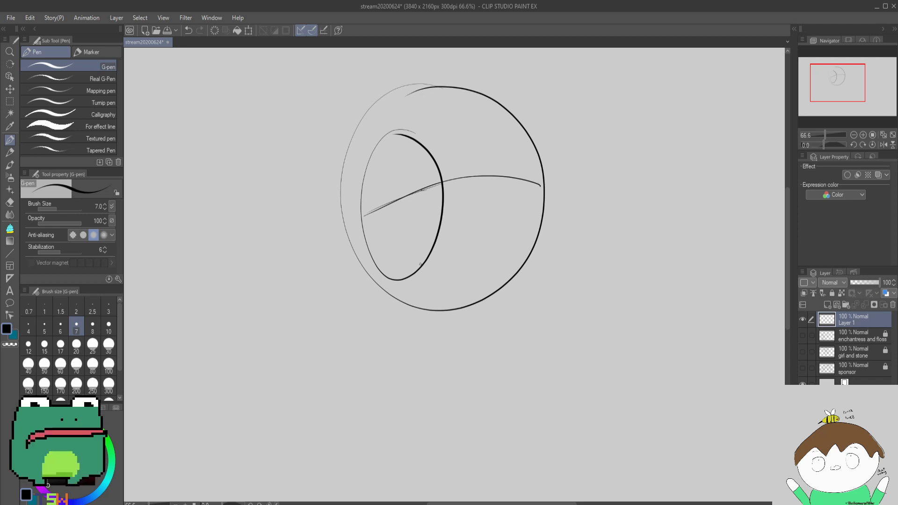
Mark the nose and chin levels, draw the face's front contour between brow and chin, and add a vertical guide through the side oval.
drag(528, 260, 543, 256)
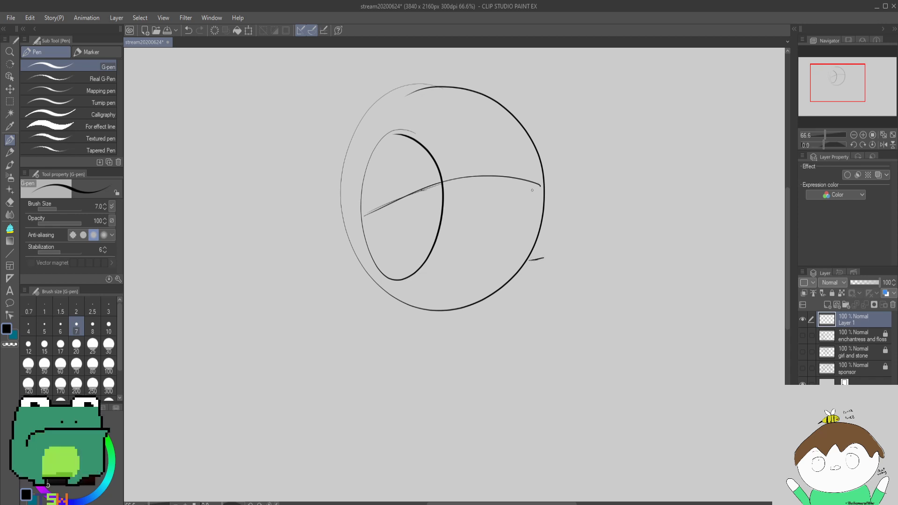
drag(507, 343, 526, 339)
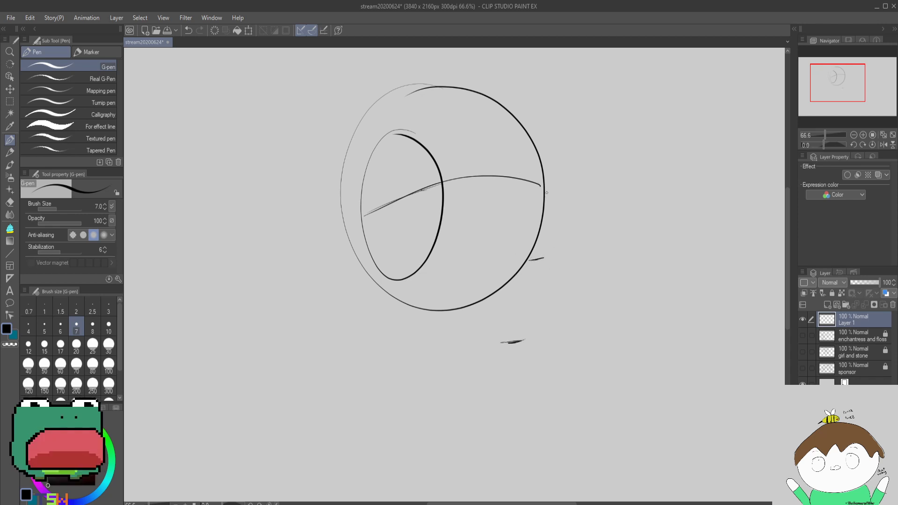
mouse_move(542, 186)
mouse_down()
mouse_move(546, 268)
mouse_move(526, 348)
mouse_up()
mouse_move(546, 207)
mouse_down()
mouse_move(516, 339)
mouse_move(548, 281)
mouse_up()
drag(393, 226, 401, 284)
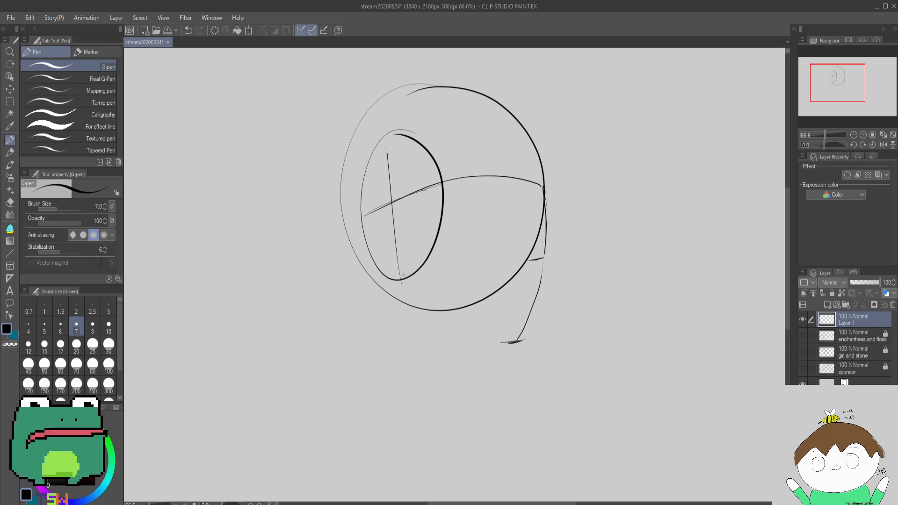
drag(401, 280, 418, 302)
mouse_move(396, 263)
mouse_down()
mouse_move(426, 326)
mouse_move(491, 342)
mouse_up()
drag(437, 327, 508, 352)
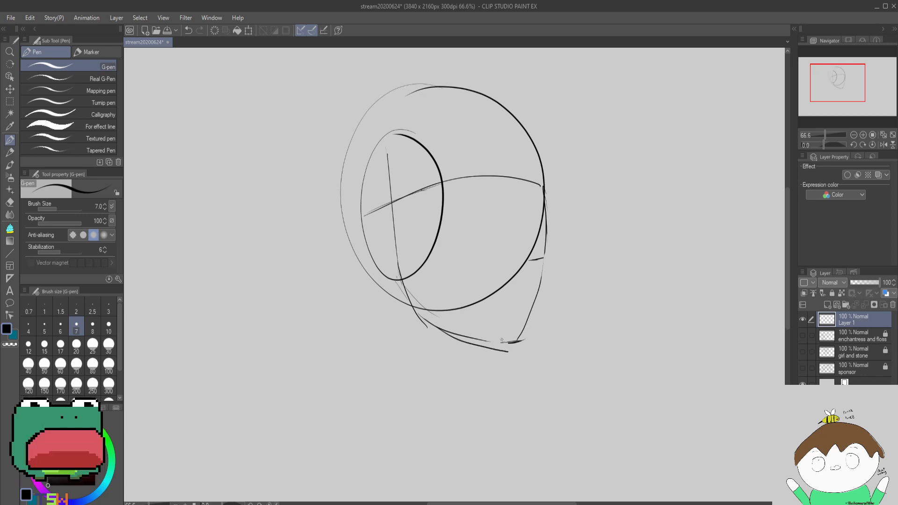
key(ctrl+z)
key(ctrl+z)
key(ctrl+z)
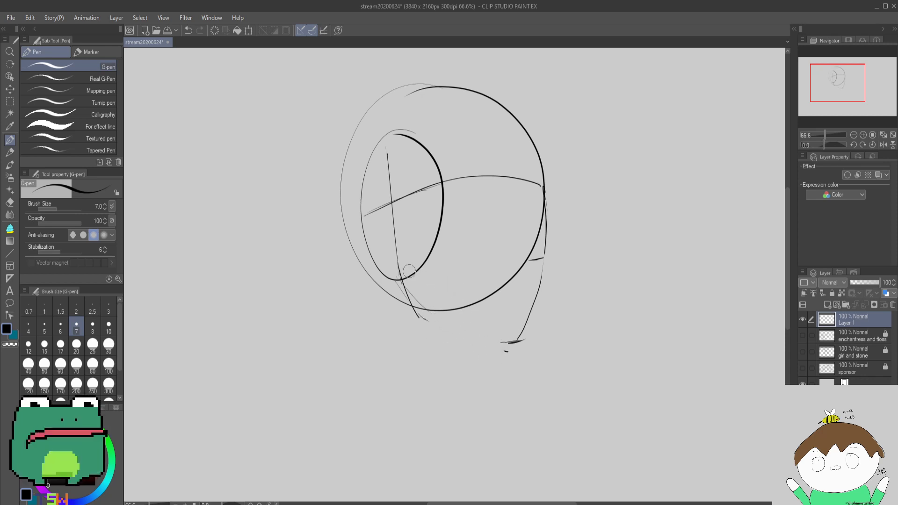
Draw the jawline to the chin with curved cheek and facial centre guides, and refine the chin corner and eye-socket contour.
mouse_move(397, 265)
mouse_down()
mouse_move(434, 324)
mouse_move(515, 343)
mouse_up()
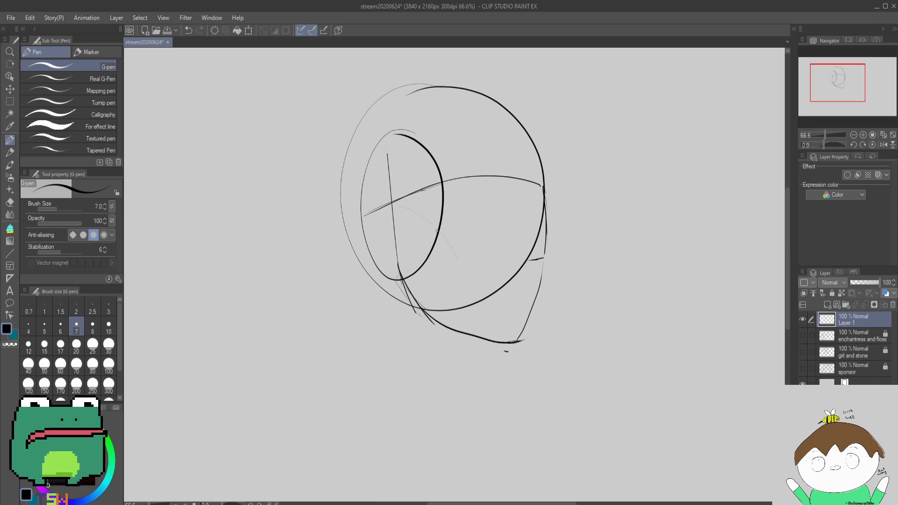
drag(405, 198, 477, 335)
drag(512, 183, 513, 304)
drag(516, 214, 502, 339)
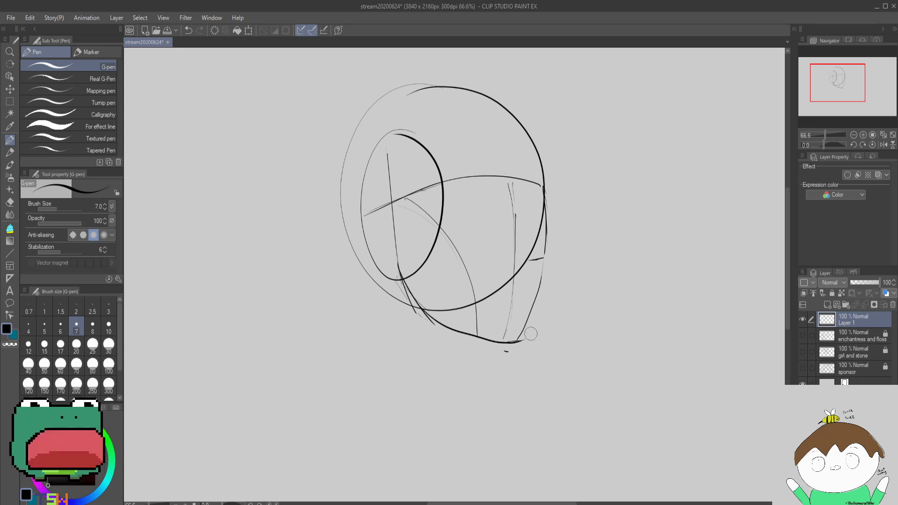
mouse_move(531, 338)
mouse_down()
mouse_move(513, 344)
mouse_move(528, 323)
mouse_move(507, 345)
mouse_move(526, 325)
mouse_up()
drag(543, 201, 548, 228)
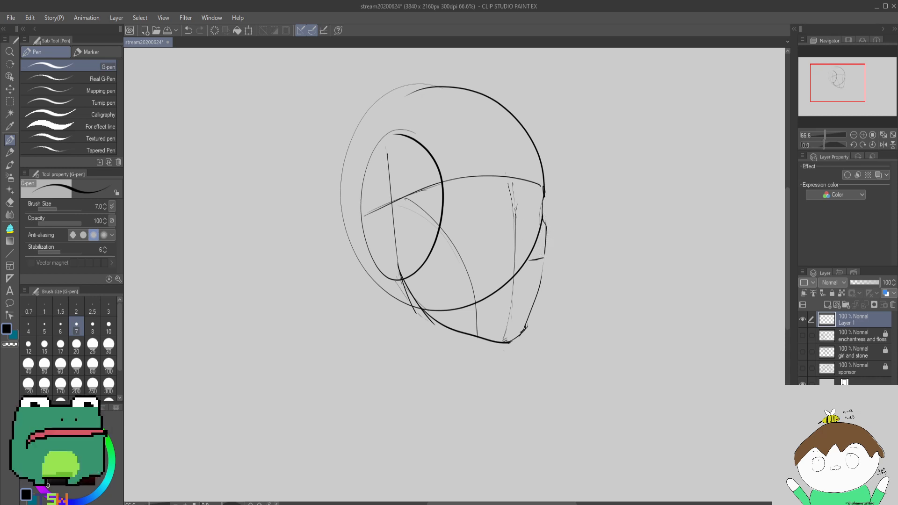
Sketch the nose on the facial centre line with a darkened bridge, a tip and a small nostril underside.
drag(514, 220, 532, 246)
mouse_move(516, 203)
mouse_down()
mouse_move(529, 241)
mouse_move(524, 253)
mouse_up()
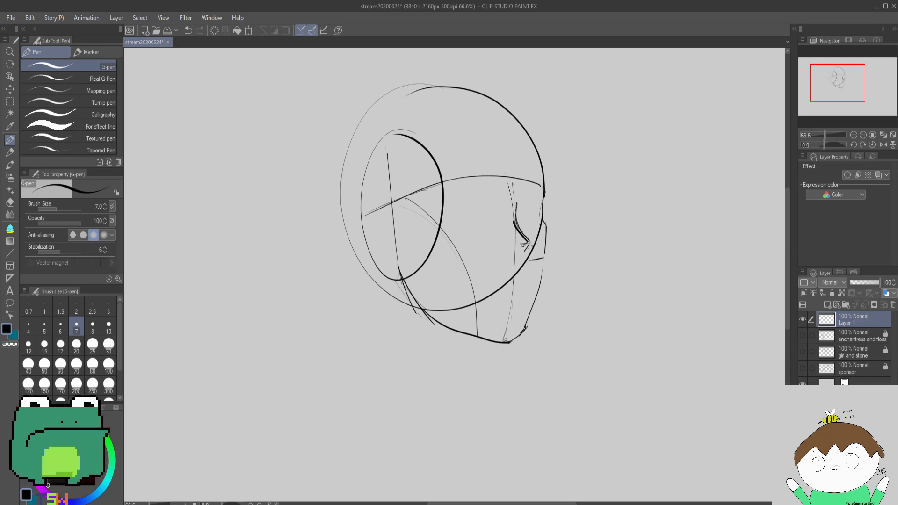
drag(509, 228, 521, 245)
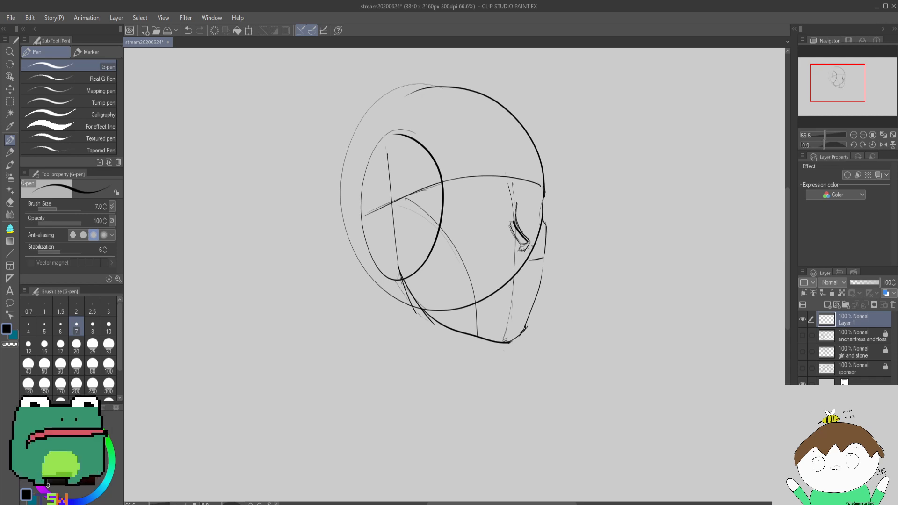
drag(525, 250, 520, 251)
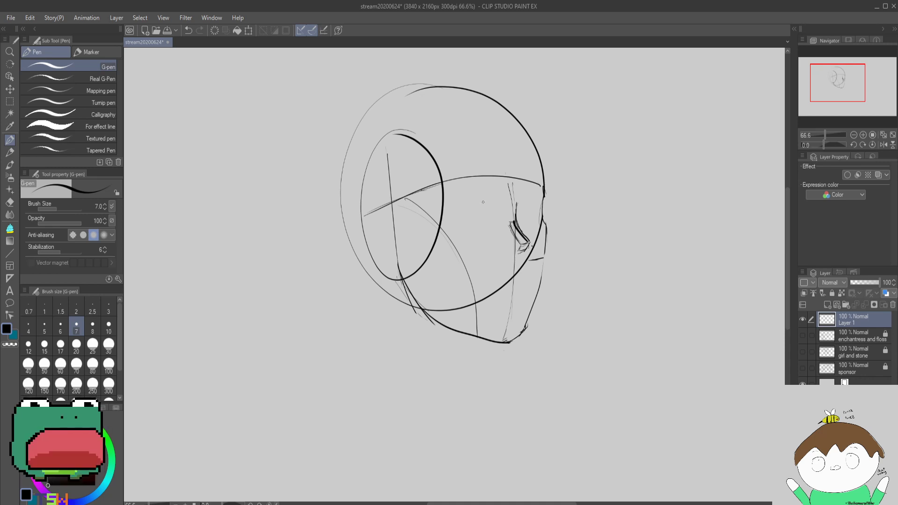
Draw both almond-shaped eyes with upper lid creases and round irises, and clear the construction lines crossing the face.
mouse_move(467, 216)
mouse_down()
mouse_move(490, 204)
mouse_move(499, 211)
mouse_move(477, 215)
mouse_move(498, 213)
mouse_up()
mouse_move(516, 214)
mouse_down()
mouse_move(538, 203)
mouse_move(542, 210)
mouse_move(529, 216)
mouse_move(538, 214)
mouse_up()
mouse_move(495, 204)
mouse_down()
mouse_move(501, 216)
mouse_move(480, 208)
mouse_move(498, 211)
mouse_up()
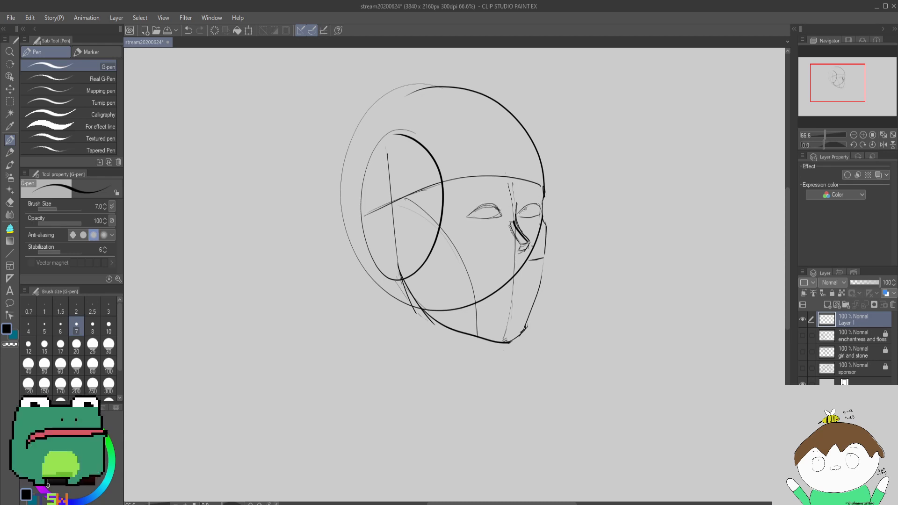
drag(525, 209, 542, 208)
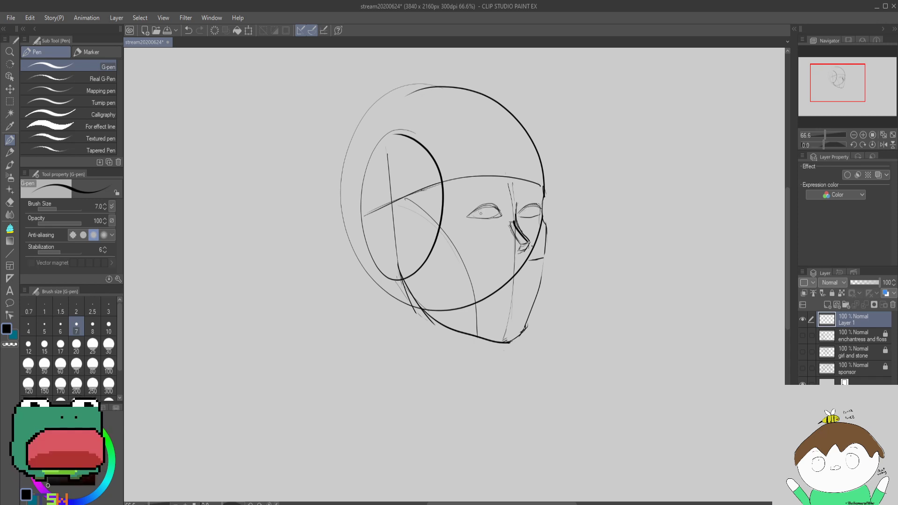
mouse_move(481, 209)
mouse_down()
mouse_move(486, 216)
mouse_move(497, 208)
mouse_up()
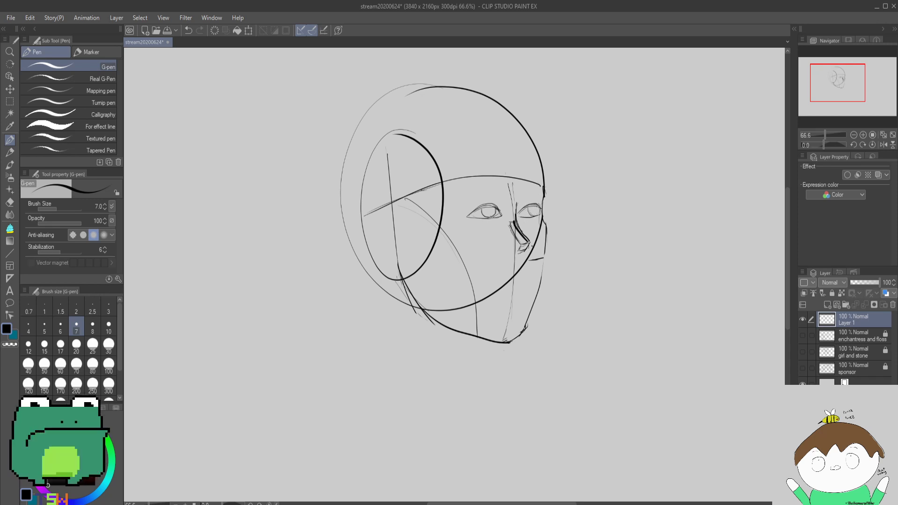
drag(536, 216, 536, 206)
mouse_move(522, 267)
mouse_down()
mouse_move(507, 279)
mouse_move(512, 274)
mouse_move(509, 305)
mouse_move(546, 238)
mouse_up()
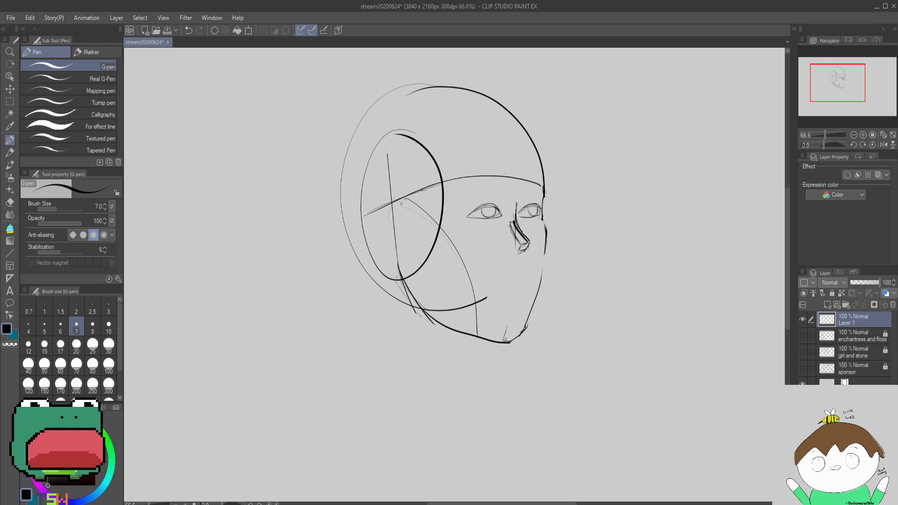
Draw the ear inside the side oval just below the brow line, including its inner folds and lobe.
mouse_move(399, 198)
mouse_down()
mouse_move(402, 248)
mouse_move(396, 238)
mouse_move(408, 196)
mouse_move(416, 209)
mouse_up()
mouse_move(404, 196)
mouse_down()
mouse_move(415, 208)
mouse_move(393, 209)
mouse_move(396, 237)
mouse_move(402, 246)
mouse_move(418, 238)
mouse_move(399, 204)
mouse_move(411, 226)
mouse_move(402, 237)
mouse_up()
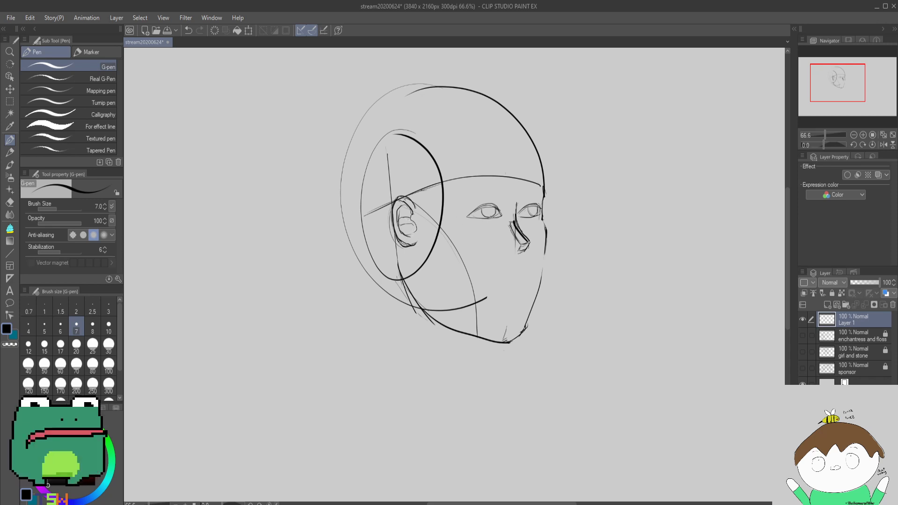
mouse_move(400, 245)
mouse_down()
mouse_move(411, 251)
mouse_move(396, 234)
mouse_move(411, 244)
mouse_up()
mouse_move(396, 205)
mouse_down()
mouse_move(408, 208)
mouse_move(402, 198)
mouse_up()
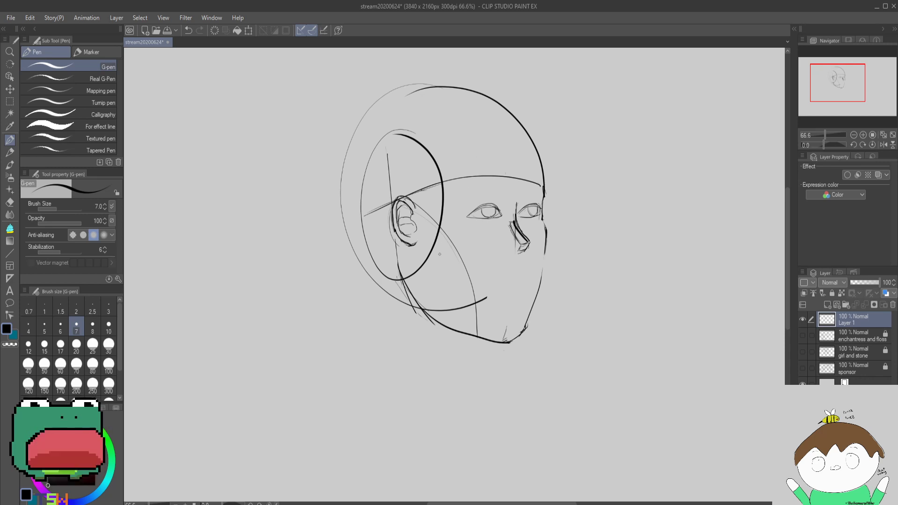
Sketch loose hair strands in front of the ear toward the jaw and down the back of the head to the neck.
drag(421, 133, 451, 263)
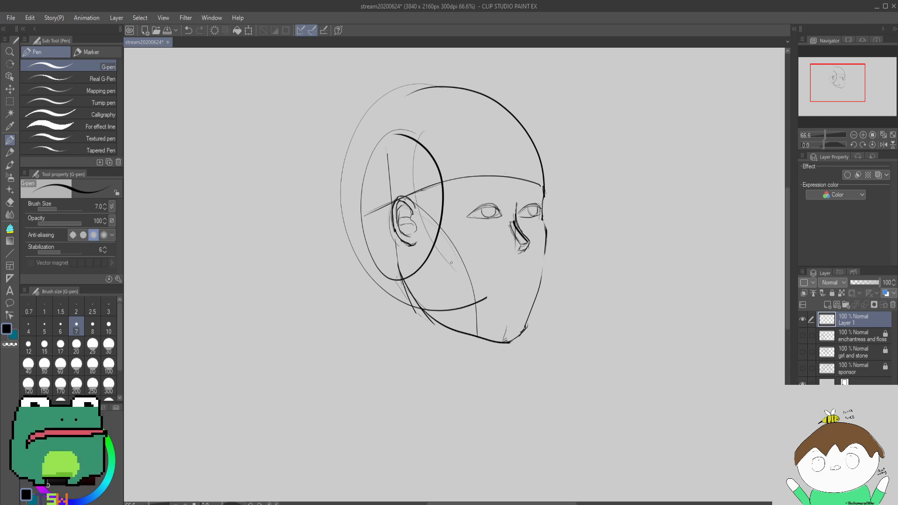
drag(415, 195, 476, 333)
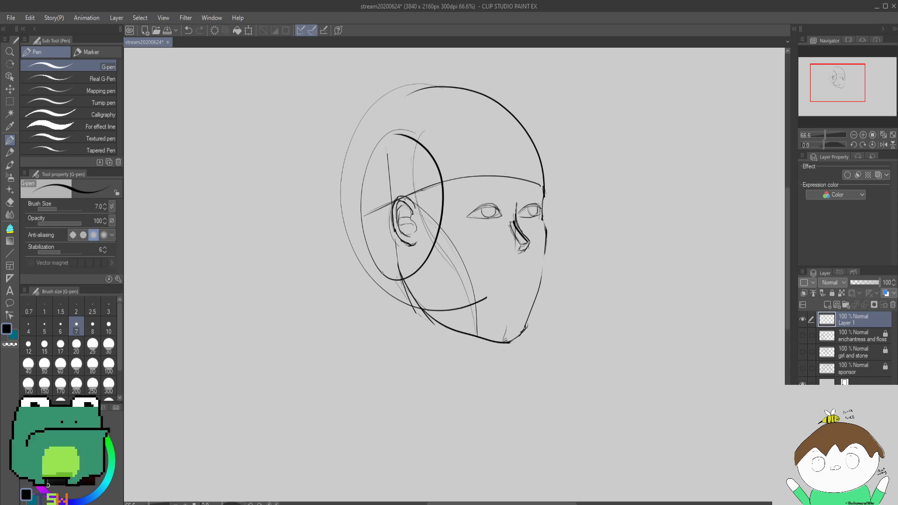
mouse_move(374, 121)
mouse_down()
mouse_move(368, 283)
mouse_move(422, 340)
mouse_up()
mouse_move(355, 248)
mouse_down()
mouse_move(421, 384)
mouse_move(365, 294)
mouse_move(373, 401)
mouse_up()
drag(338, 232, 377, 363)
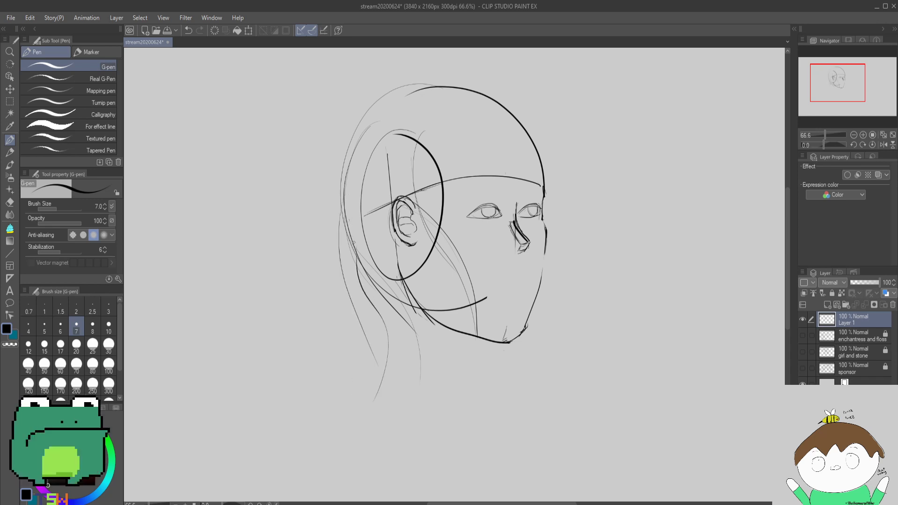
drag(346, 210, 387, 387)
drag(339, 247, 351, 189)
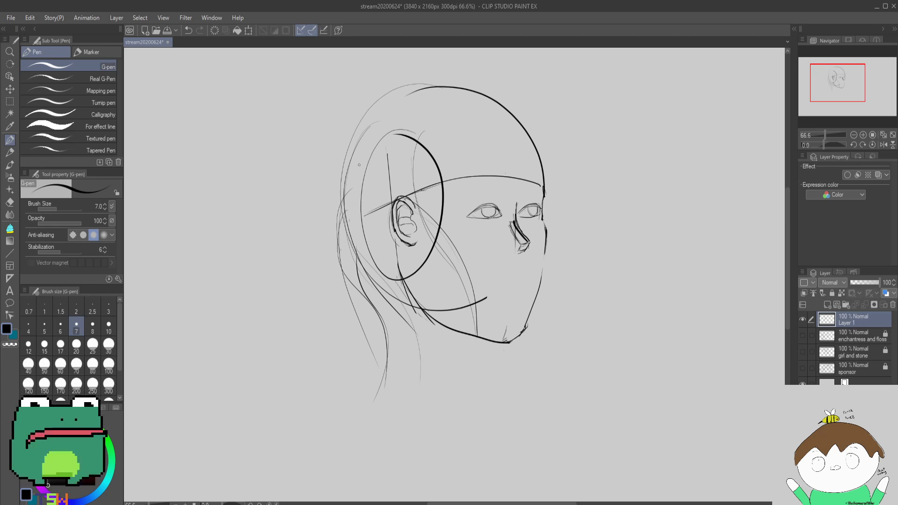
Outline the hair's volume over the crown, from the back of the head across the top to the forehead.
drag(377, 118, 338, 153)
mouse_move(483, 80)
mouse_down()
mouse_move(359, 153)
mouse_move(373, 109)
mouse_move(348, 190)
mouse_up()
mouse_move(385, 102)
mouse_down()
mouse_move(343, 176)
mouse_move(352, 204)
mouse_up()
drag(350, 160, 344, 242)
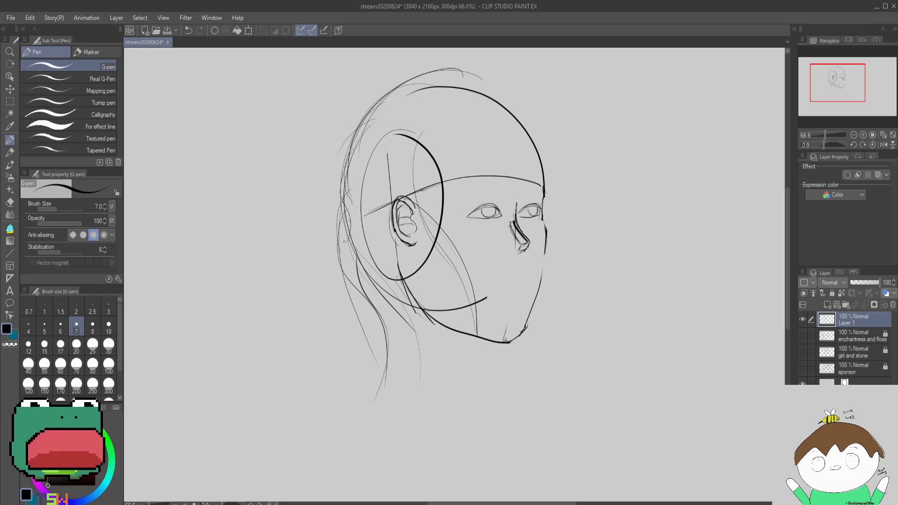
drag(463, 68, 494, 94)
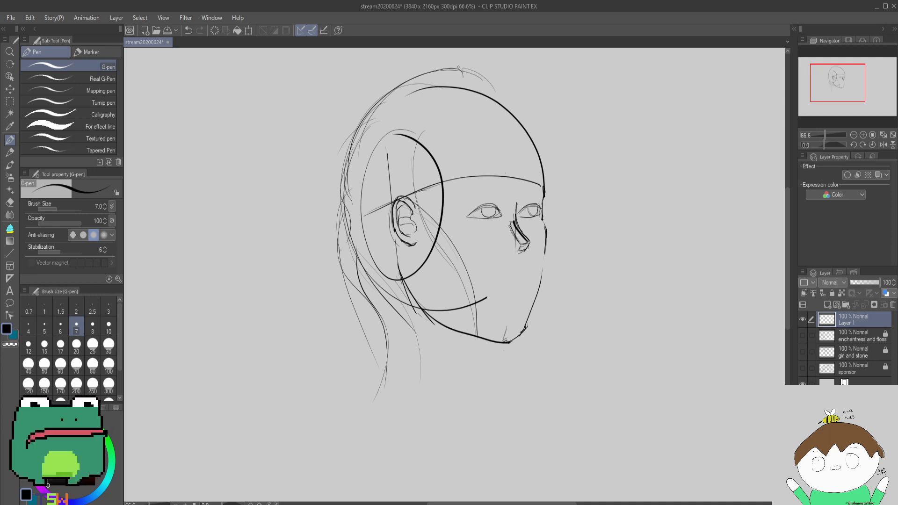
mouse_move(459, 68)
mouse_down()
mouse_move(496, 106)
mouse_move(513, 101)
mouse_move(535, 120)
mouse_up()
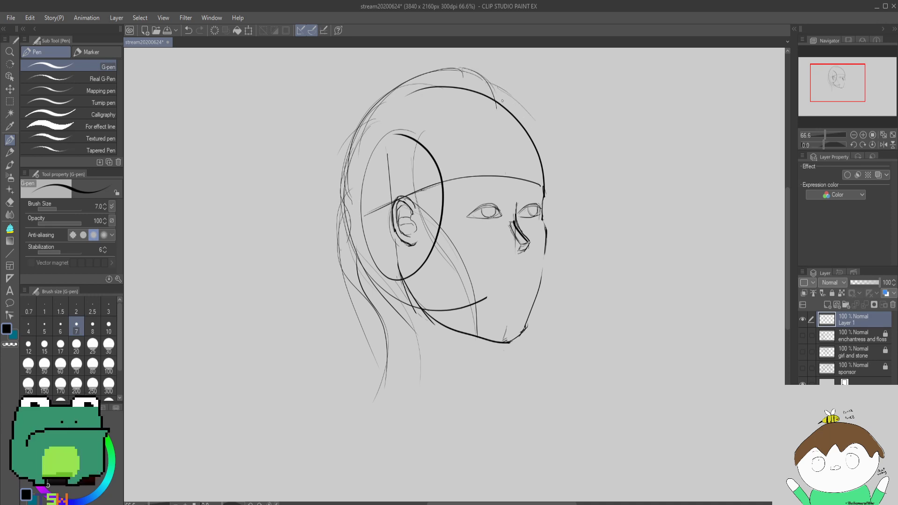
mouse_move(492, 86)
mouse_down()
mouse_move(525, 106)
mouse_move(544, 152)
mouse_up()
drag(534, 115, 541, 187)
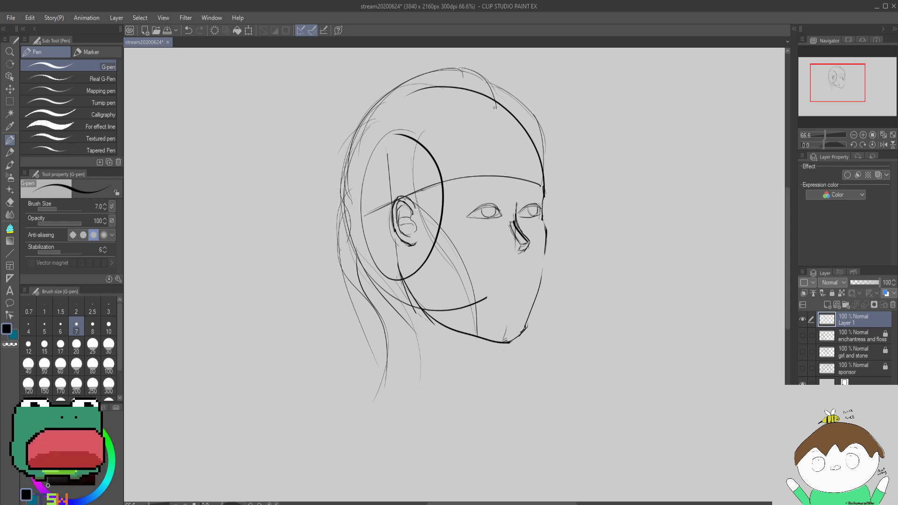
Draw curved hair strands sweeping from the parting across the temple and down past the front of the ear.
mouse_move(494, 107)
mouse_down()
mouse_move(477, 83)
mouse_move(404, 117)
mouse_move(429, 96)
mouse_move(436, 170)
mouse_up()
mouse_move(483, 85)
mouse_down()
mouse_move(406, 153)
mouse_move(411, 135)
mouse_move(404, 169)
mouse_move(420, 131)
mouse_up()
drag(407, 143, 441, 292)
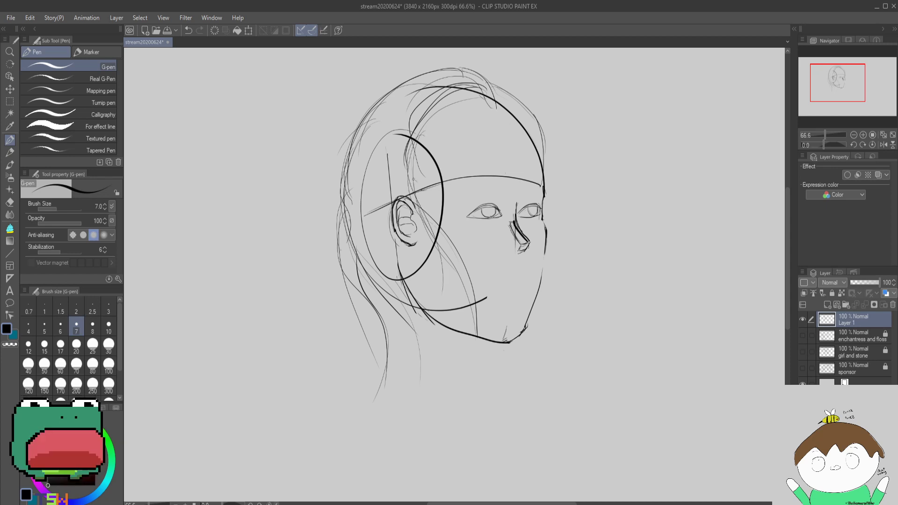
drag(414, 180, 422, 328)
Draw long, wavy hair locks falling from behind the ear and jaw to well below the chin.
drag(405, 233, 394, 413)
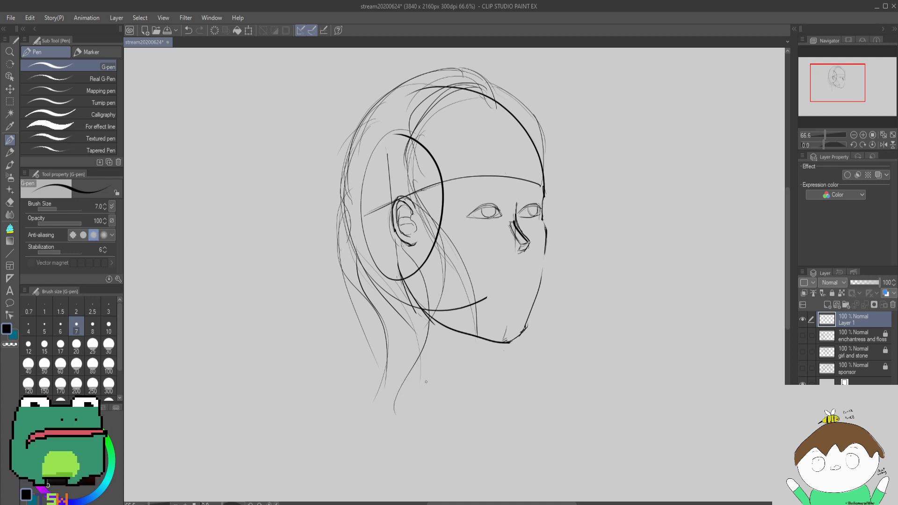
mouse_move(432, 257)
mouse_down()
mouse_move(431, 312)
mouse_move(373, 413)
mouse_up()
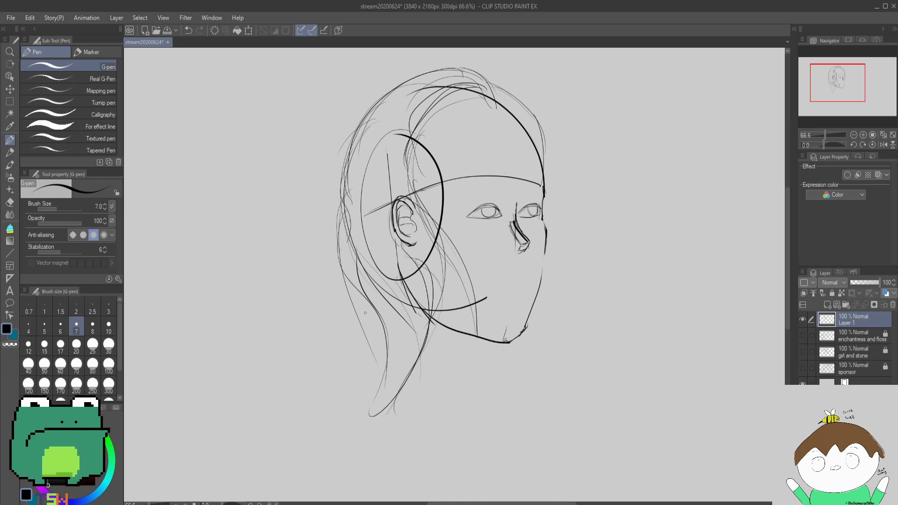
mouse_move(359, 320)
mouse_down()
mouse_move(369, 370)
mouse_move(346, 472)
mouse_up()
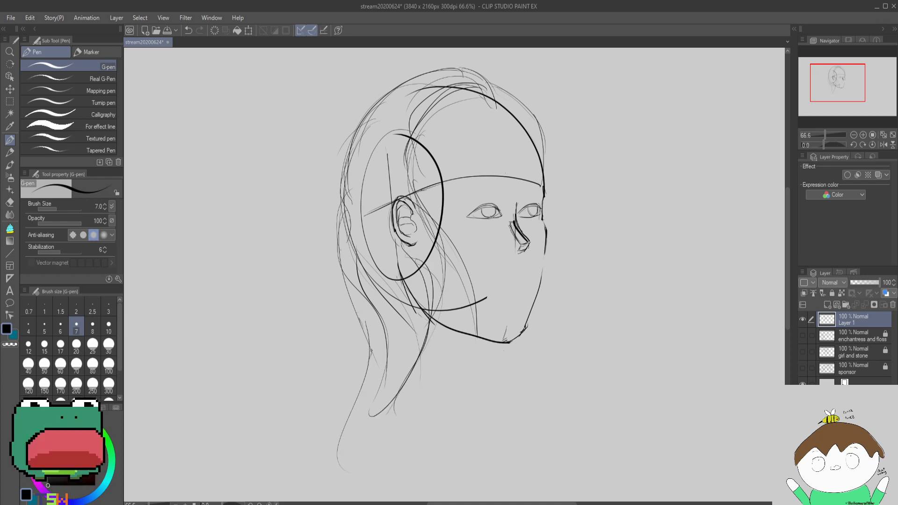
drag(372, 351, 364, 495)
click(367, 504)
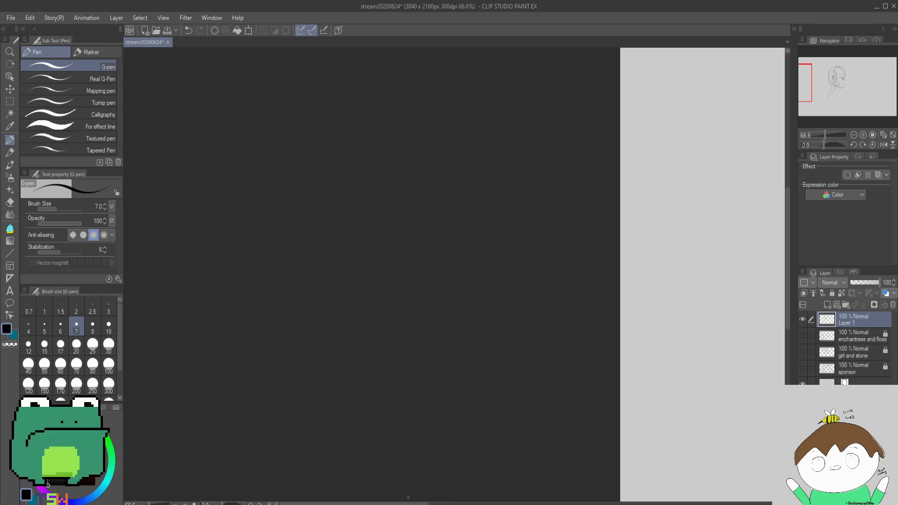
Add two long flowing hair strands below the jaw, extending the wavy lock behind the neck downward.
scroll(573, 481, right, 10)
scroll(553, 484, left, 2)
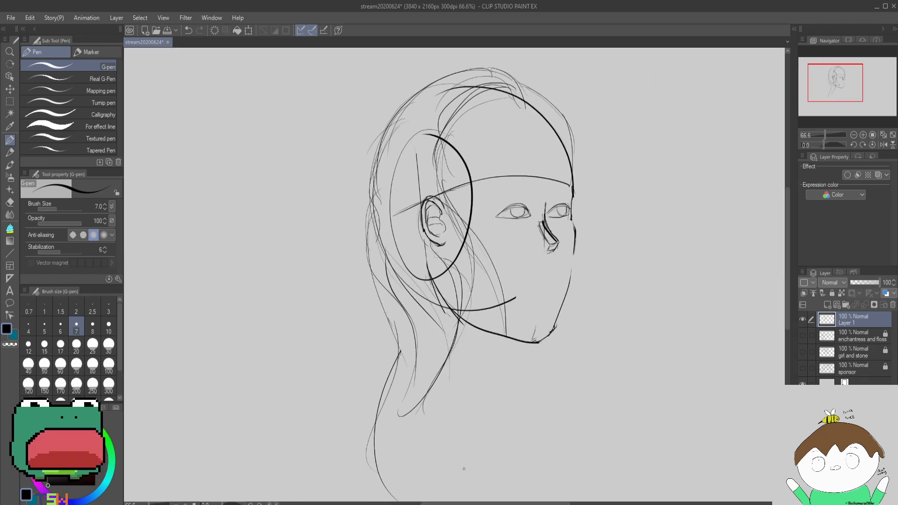
mouse_move(389, 478)
mouse_down()
mouse_move(437, 385)
mouse_move(447, 325)
mouse_up()
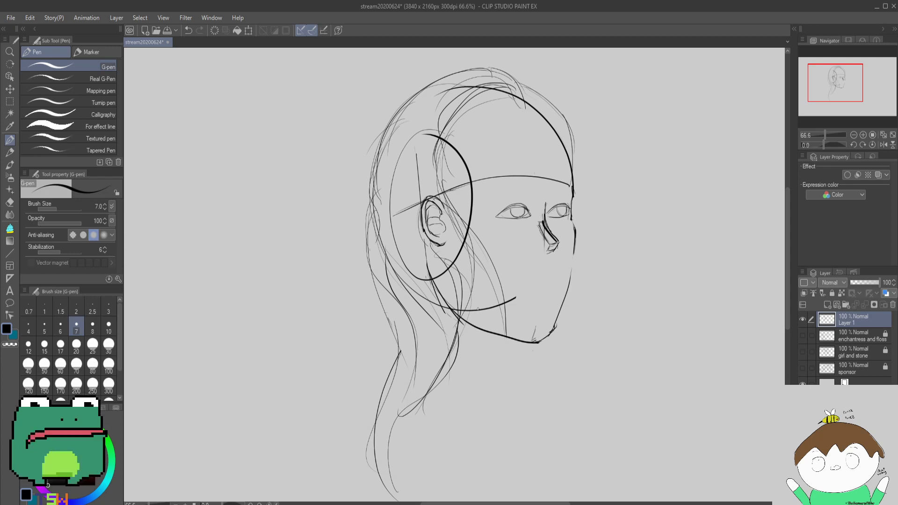
drag(480, 287, 404, 443)
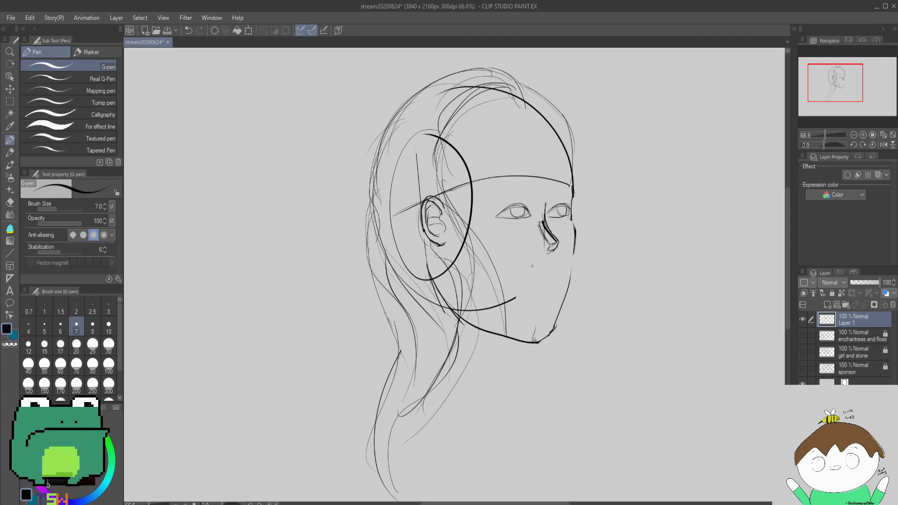
Rework the tip and nostril of the nose and outline small closed lips beneath it.
mouse_move(544, 221)
mouse_down()
mouse_move(561, 245)
mouse_move(553, 264)
mouse_up()
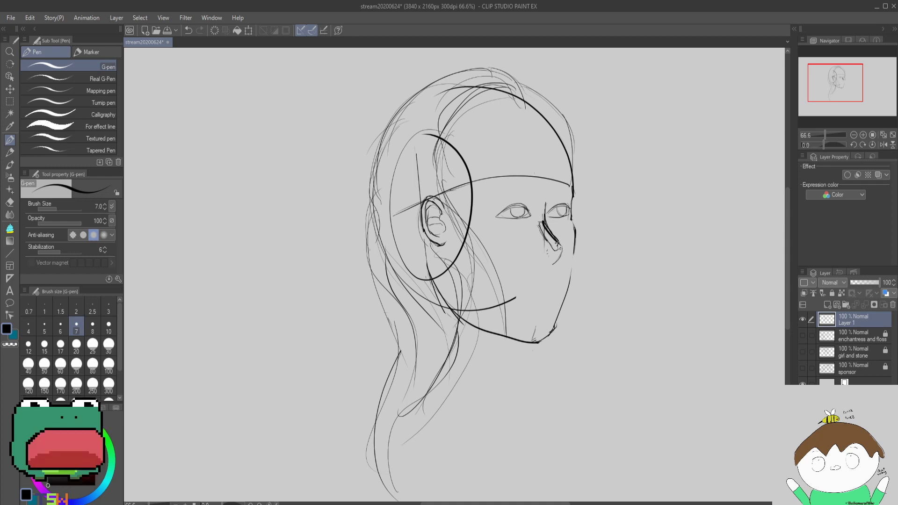
mouse_move(543, 237)
mouse_down()
mouse_move(555, 246)
mouse_move(549, 242)
mouse_up()
key(ctrl+z)
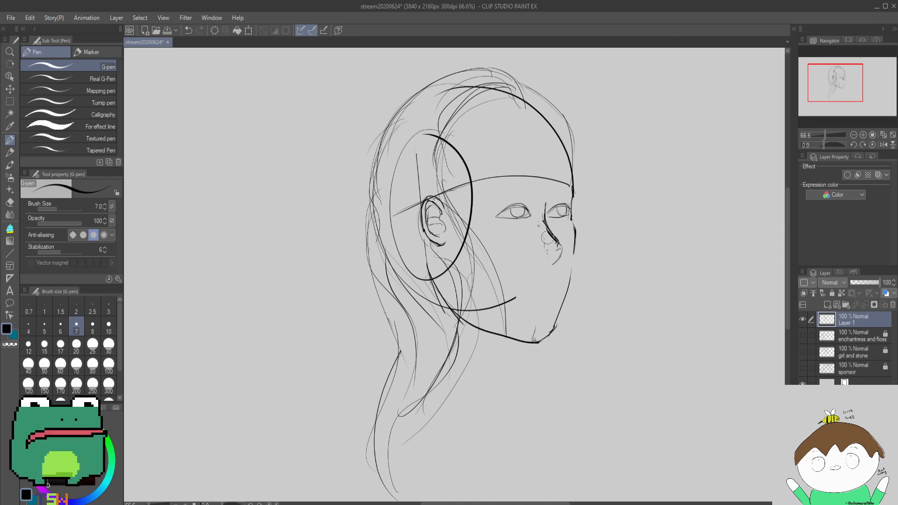
key(ctrl+z)
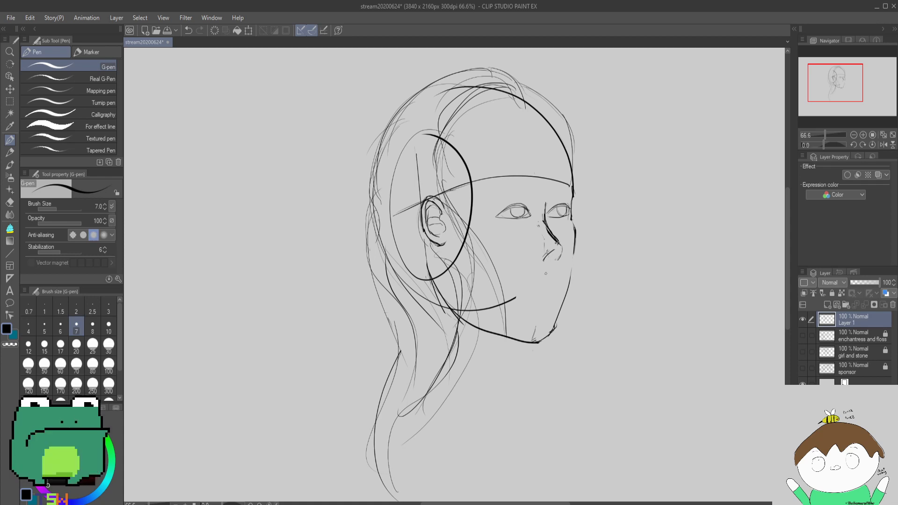
mouse_move(532, 286)
mouse_down()
mouse_move(558, 277)
mouse_move(561, 293)
mouse_move(542, 294)
mouse_up()
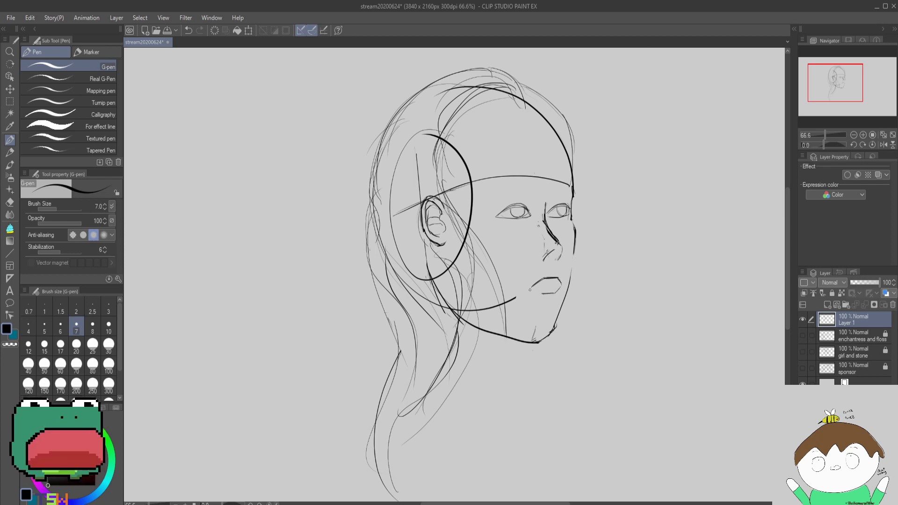
drag(531, 289, 548, 293)
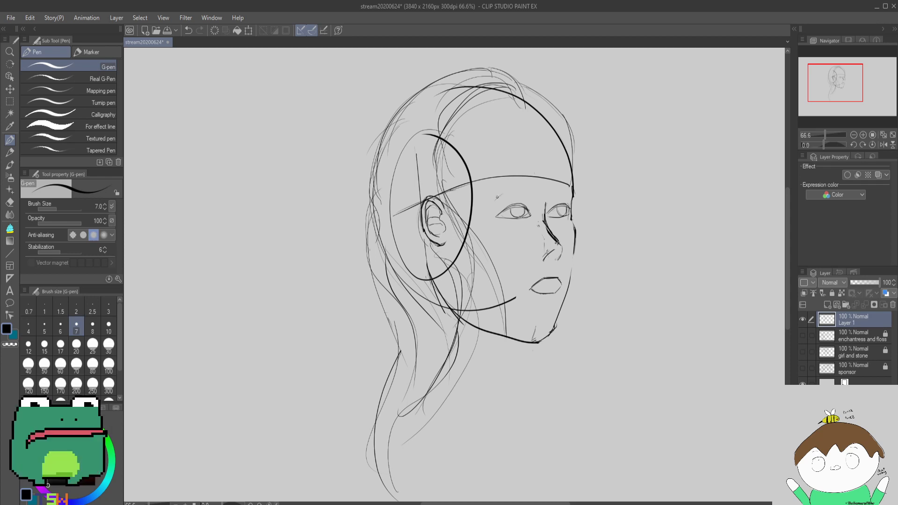
Draw dark, arched eyebrows above both eyes, building them up with dense short strokes.
mouse_move(497, 197)
mouse_down()
mouse_move(490, 206)
mouse_move(511, 186)
mouse_move(528, 191)
mouse_move(505, 197)
mouse_move(536, 195)
mouse_up()
mouse_move(519, 185)
mouse_down()
mouse_move(531, 190)
mouse_move(502, 193)
mouse_move(529, 186)
mouse_up()
mouse_move(509, 190)
mouse_down()
mouse_move(520, 187)
mouse_move(511, 190)
mouse_up()
drag(503, 197, 529, 192)
drag(529, 193, 538, 190)
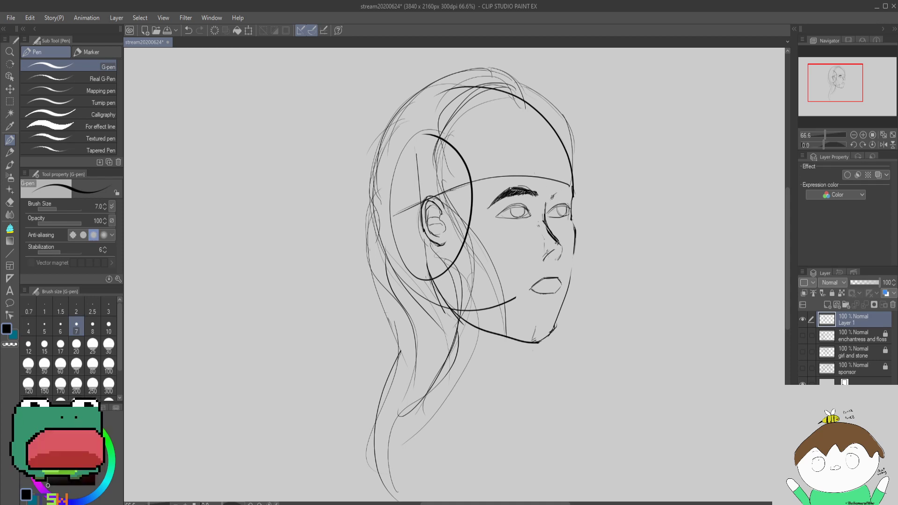
drag(553, 198, 572, 188)
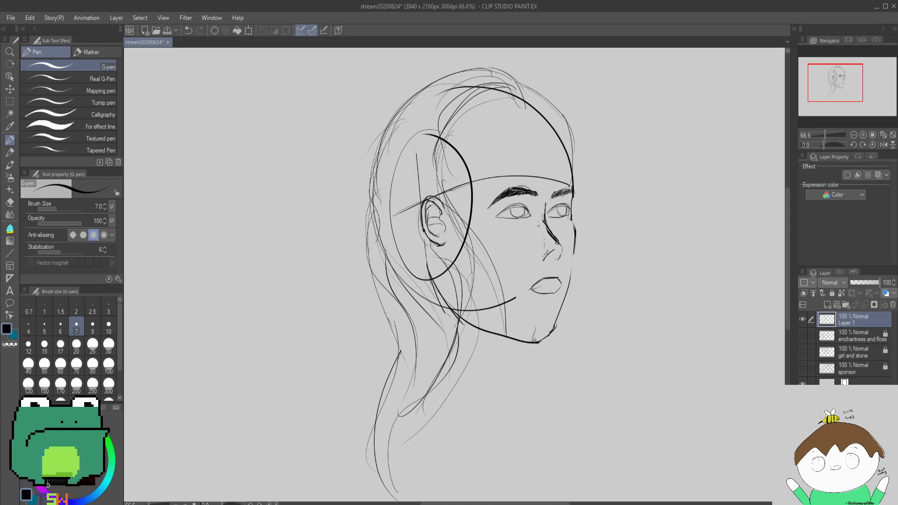
Redraw the mouth larger and lower, fill the lips solid black, and mark a shadow line beneath the lower lip.
drag(532, 289, 546, 283)
drag(538, 282, 531, 288)
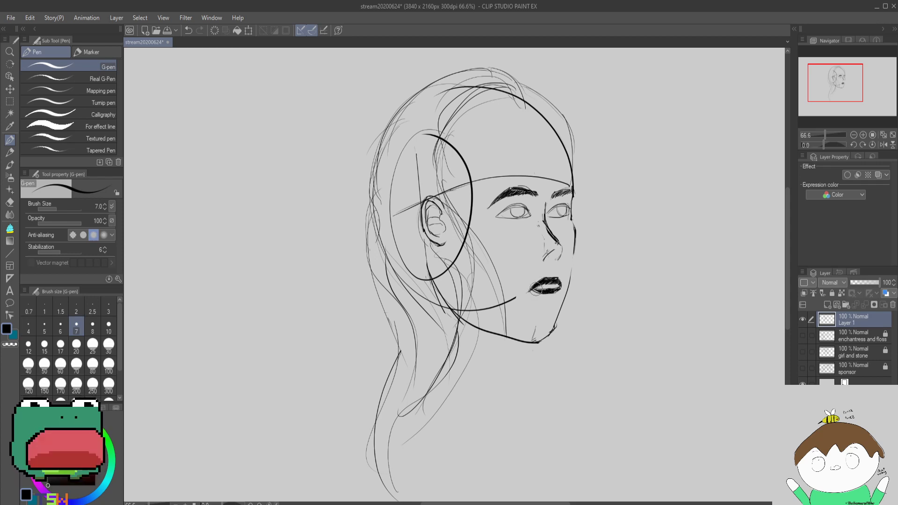
mouse_move(538, 286)
mouse_down()
mouse_move(532, 292)
mouse_move(546, 280)
mouse_move(550, 294)
mouse_move(561, 285)
mouse_move(541, 281)
mouse_up()
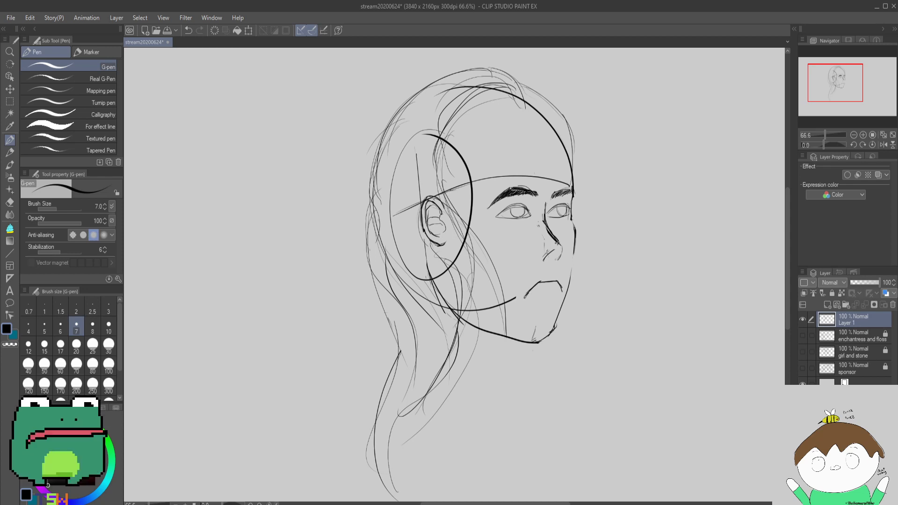
drag(525, 298, 556, 299)
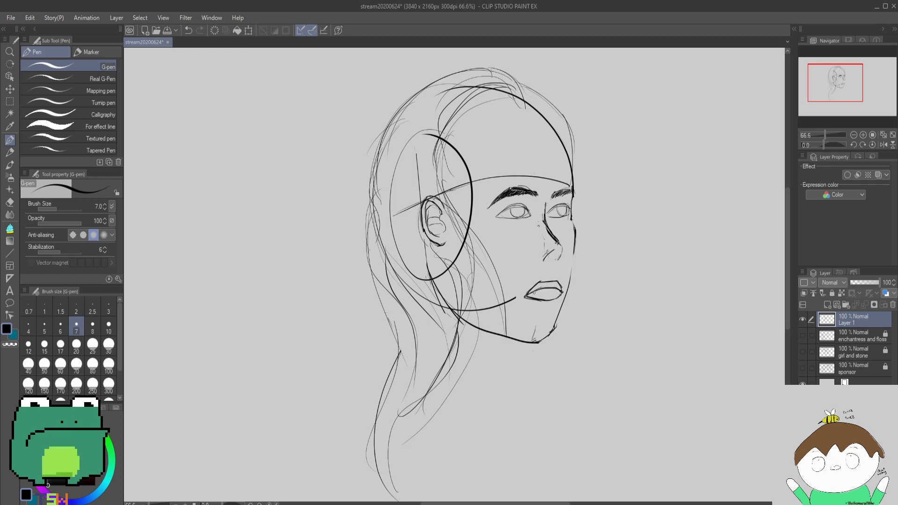
mouse_move(527, 297)
mouse_down()
mouse_move(558, 295)
mouse_move(540, 283)
mouse_up()
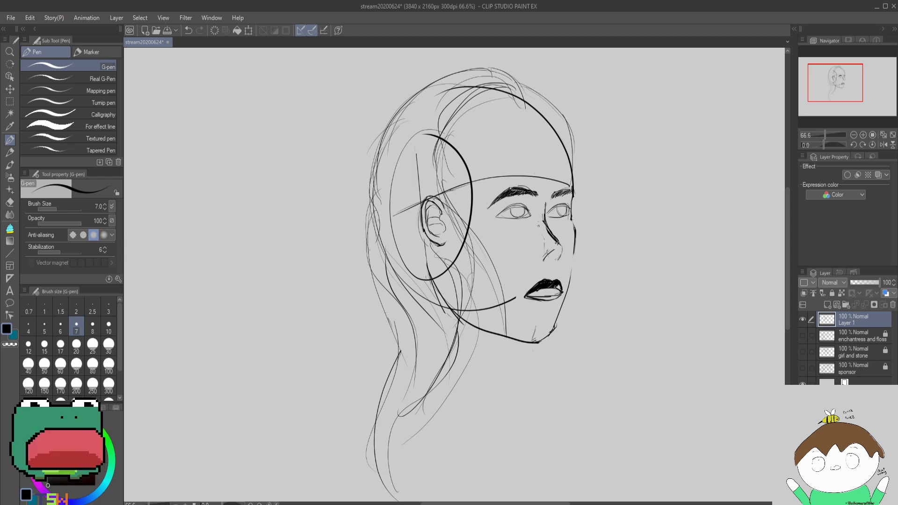
mouse_move(528, 296)
mouse_down()
mouse_move(562, 294)
mouse_move(551, 299)
mouse_up()
drag(531, 309, 546, 305)
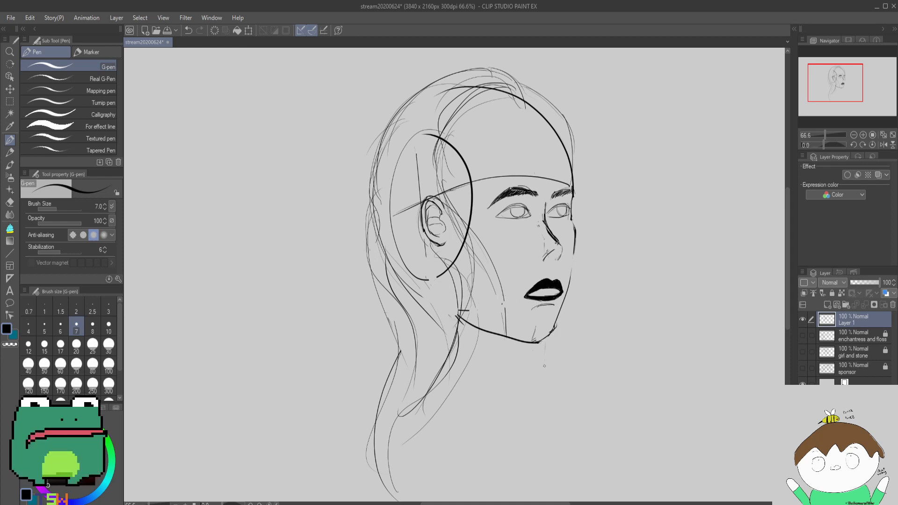
Draw the front line of the neck straight down from under the chin, thickening it with repeated strokes.
drag(544, 341, 545, 389)
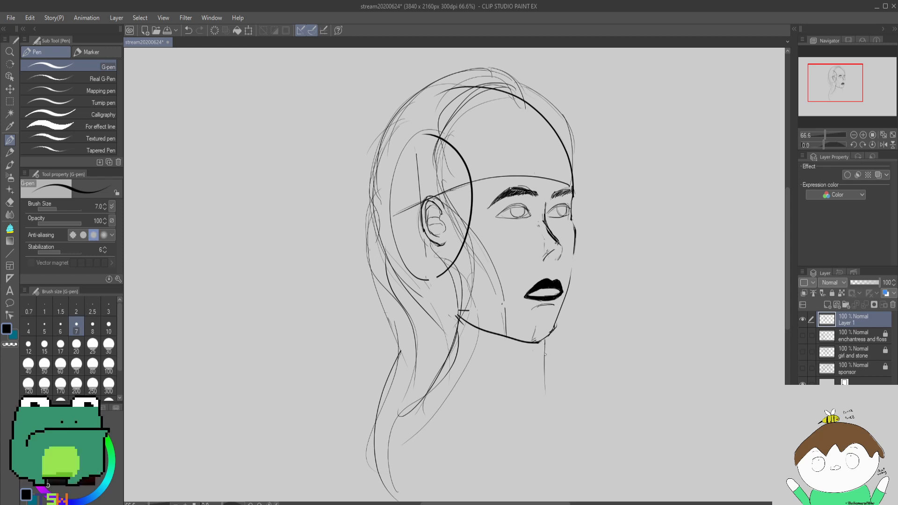
drag(545, 340, 546, 392)
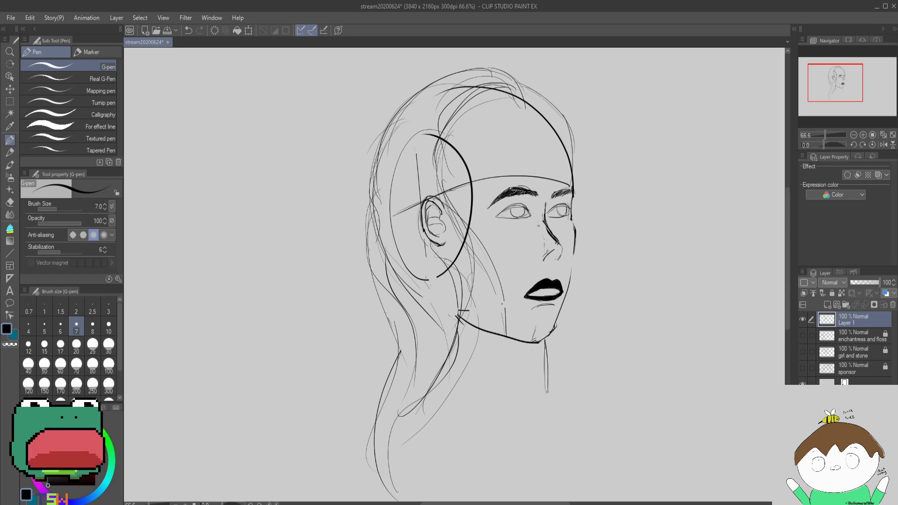
drag(545, 341, 548, 409)
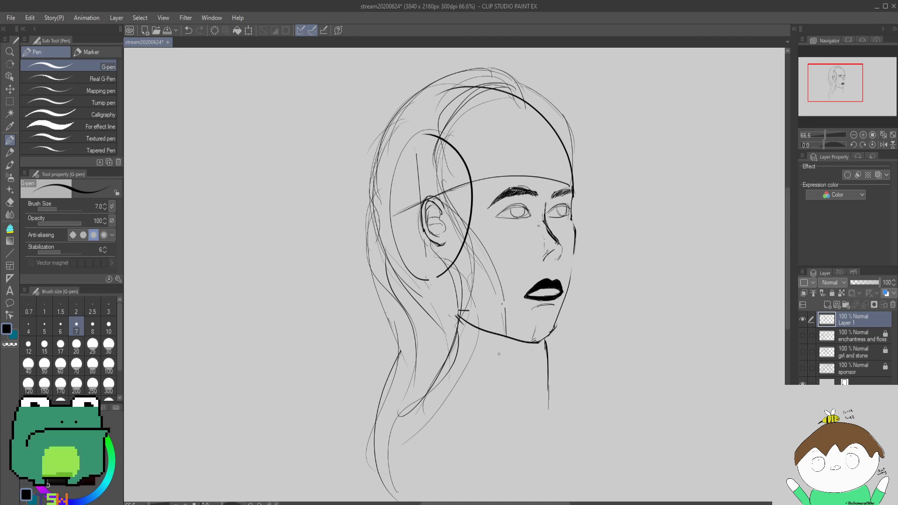
Outline and hatch the curved shadow under the jaw, and add light shading beside the nose bridge and at the nostril.
drag(480, 345, 508, 363)
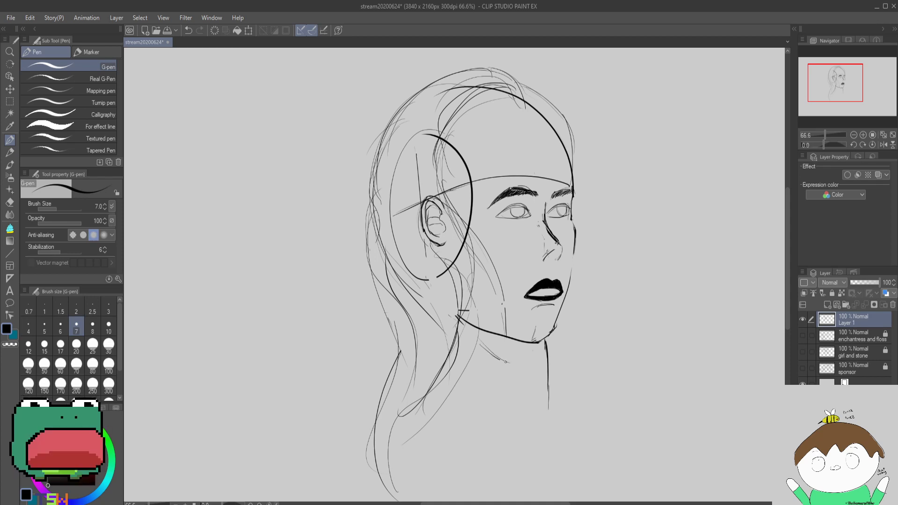
drag(523, 369, 537, 358)
drag(513, 365, 534, 362)
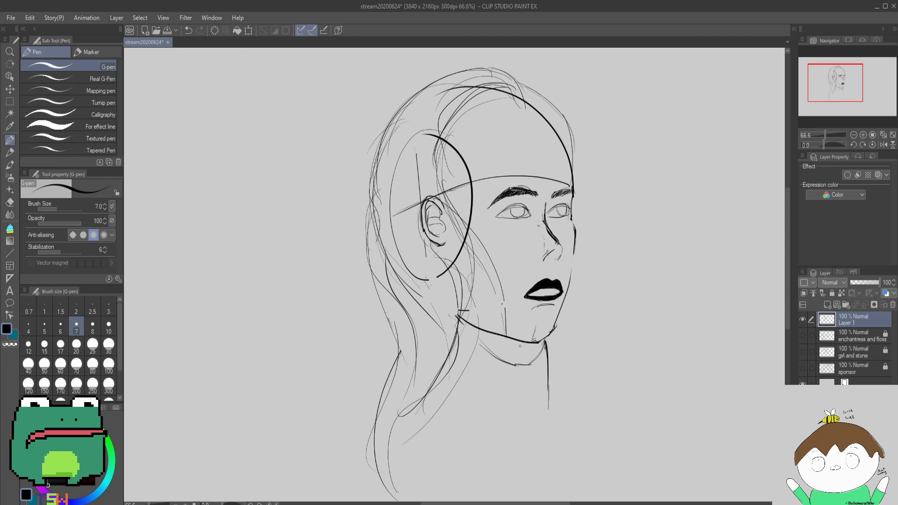
mouse_move(490, 335)
mouse_down()
mouse_move(507, 363)
mouse_move(538, 361)
mouse_up()
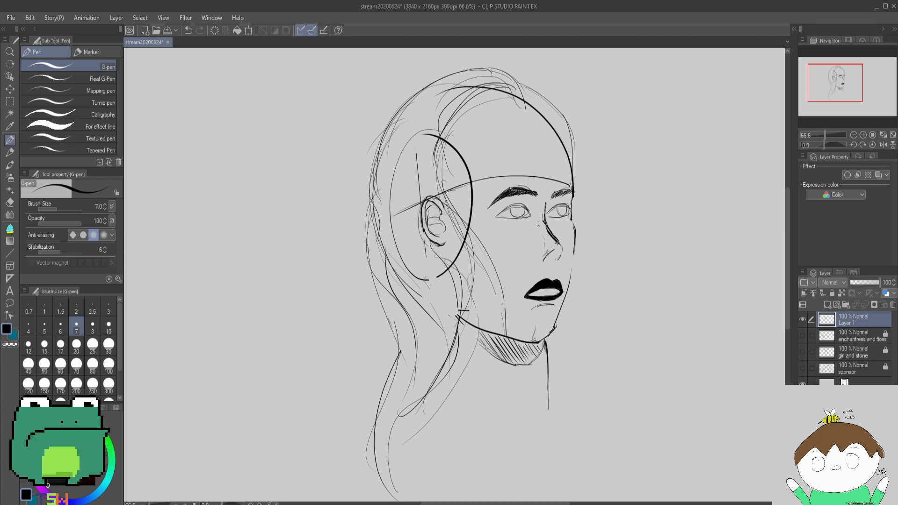
drag(479, 338, 492, 350)
drag(538, 206, 536, 228)
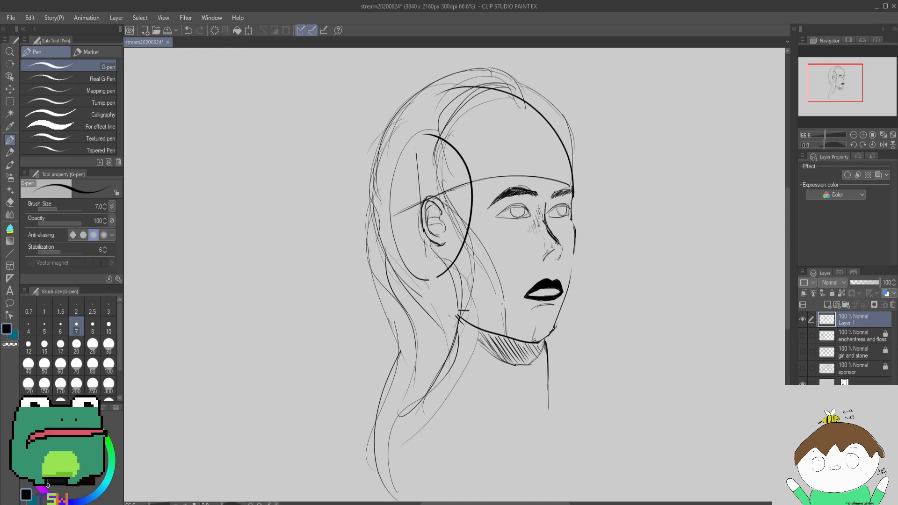
drag(552, 247, 549, 253)
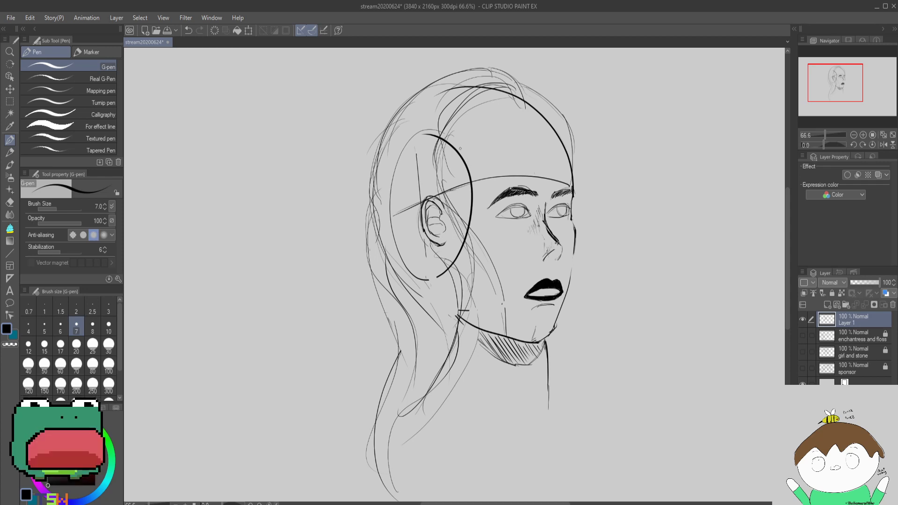
Replace the construction curves at the temple with a hairline and hatch the side of the forehead with diagonal strokes.
mouse_move(460, 148)
mouse_down()
mouse_move(470, 217)
mouse_move(457, 180)
mouse_move(469, 182)
mouse_up()
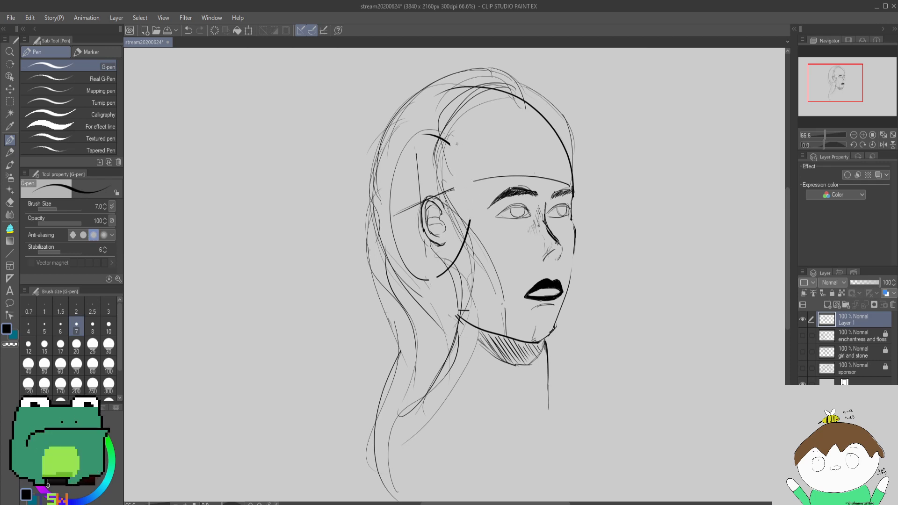
drag(456, 144, 455, 180)
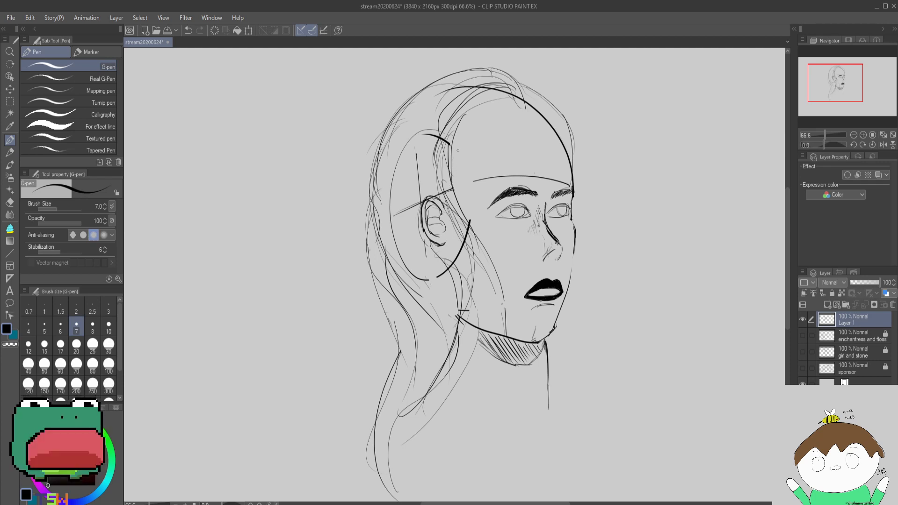
drag(464, 124, 456, 175)
mouse_move(474, 139)
mouse_down()
mouse_move(460, 190)
mouse_move(467, 202)
mouse_up()
drag(479, 181, 472, 212)
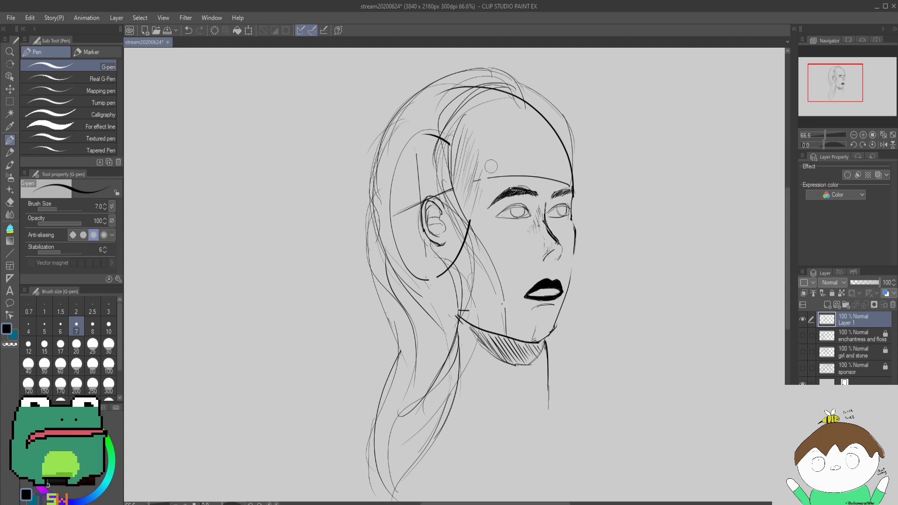
key(ctrl+z)
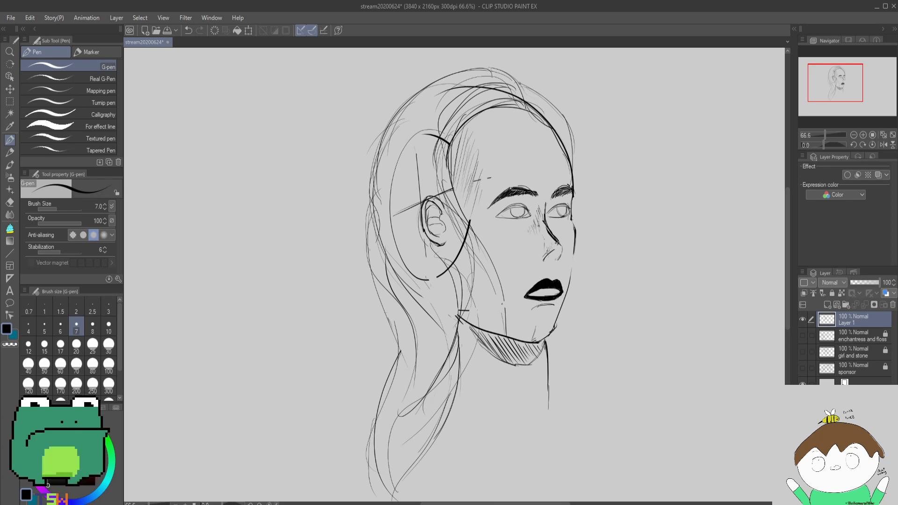
Extend the hair volume over the crown and far side of the forehead, and draw long strands falling behind the chin and neck.
drag(486, 70, 525, 88)
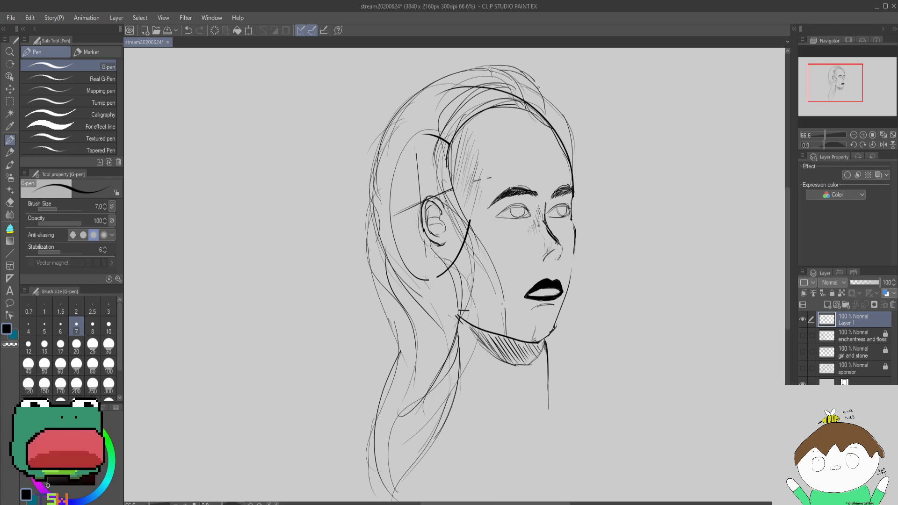
drag(561, 116, 575, 174)
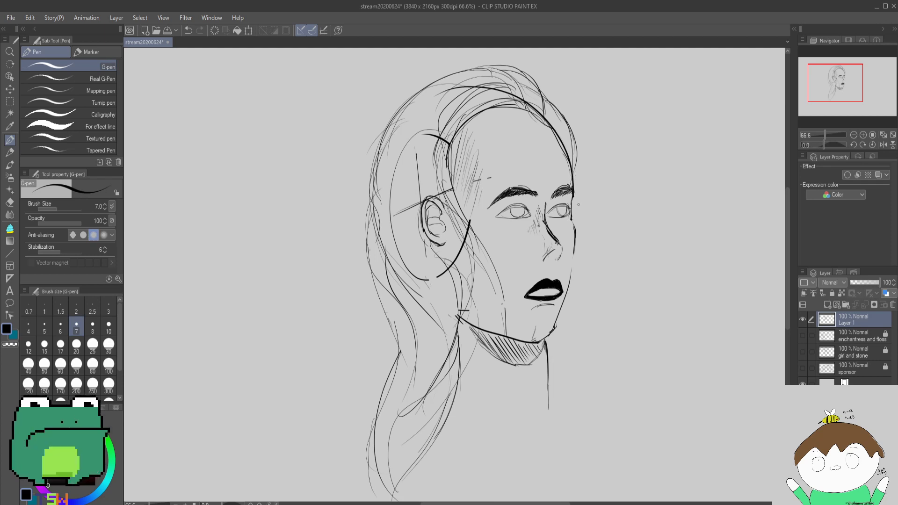
drag(571, 296, 562, 411)
drag(549, 340, 555, 399)
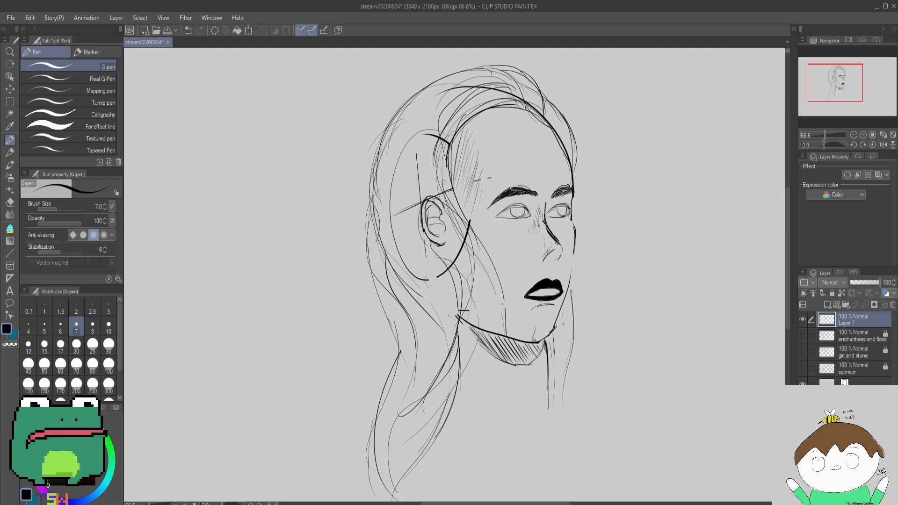
drag(563, 315, 566, 484)
drag(545, 346, 544, 419)
Save the drawing and check the head's proportions zoomed out, both upside down and upright.
mouse_move(651, 394)
mouse_down()
mouse_move(491, 367)
mouse_move(519, 380)
mouse_up()
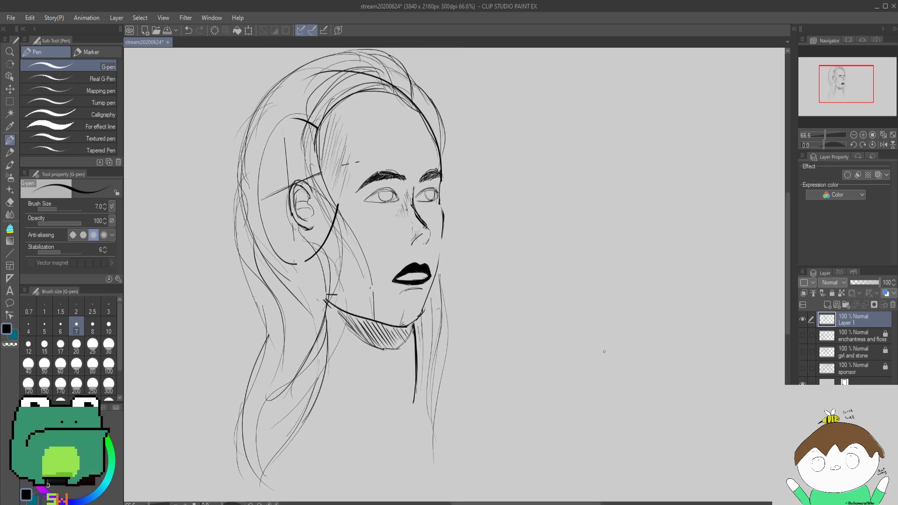
key(ctrl+s)
scroll(458, 356, down, 2)
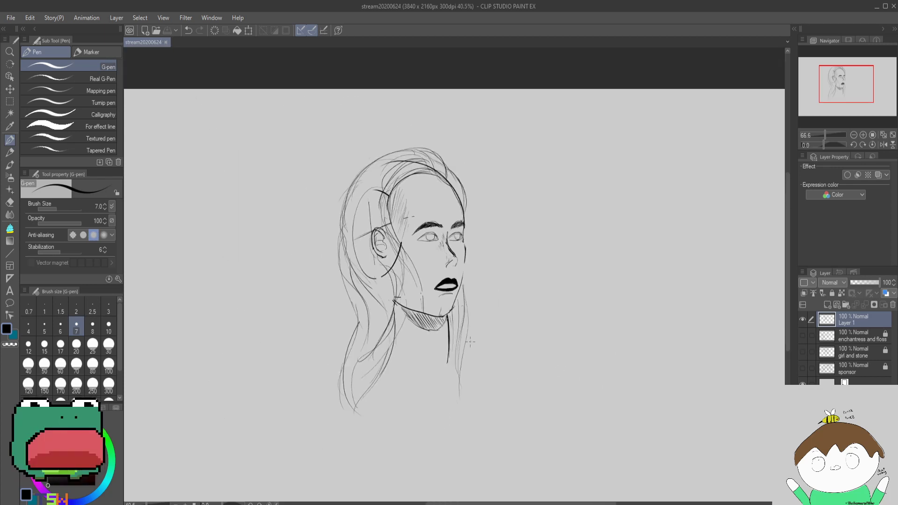
scroll(458, 354, up, 1)
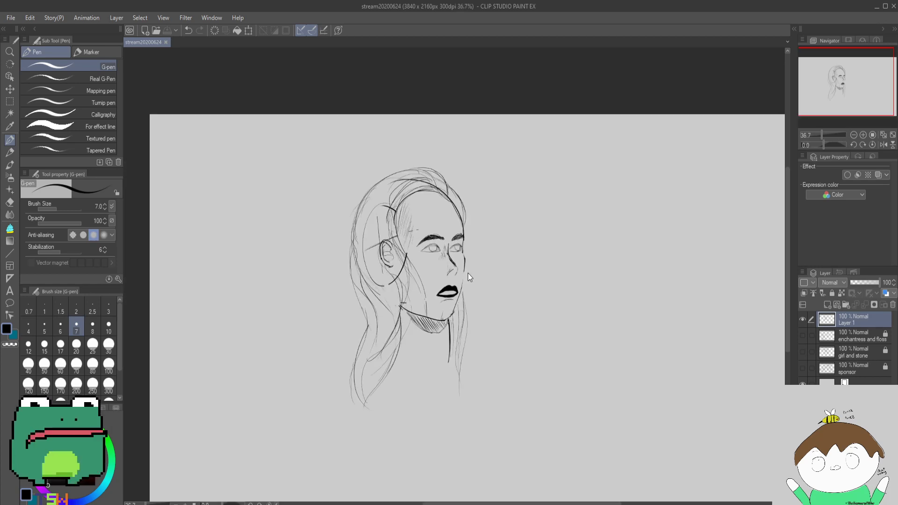
key(r)
drag(467, 272, 214, 321)
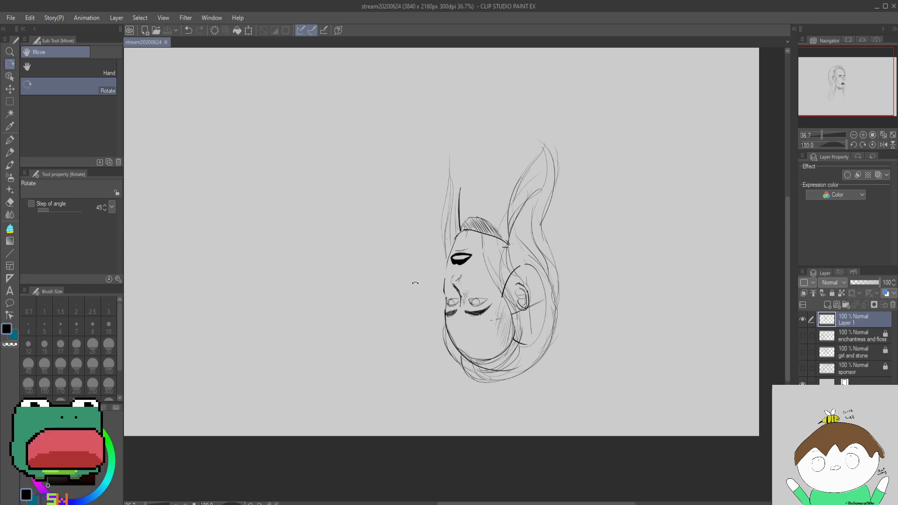
drag(371, 261, 553, 336)
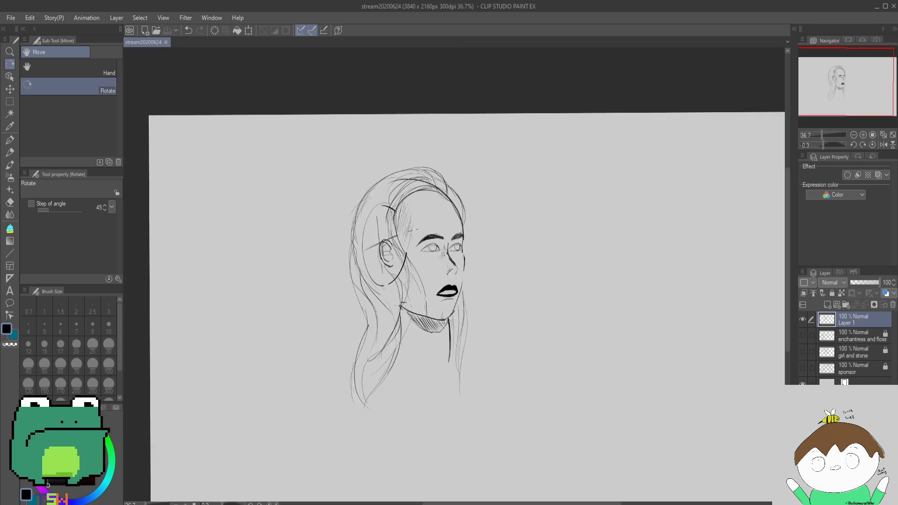
With the G-pen, draw a large round cartoon head beside the lady's face, with two big circular eyes, dot pupils and a short flat mouth.
click(8, 141)
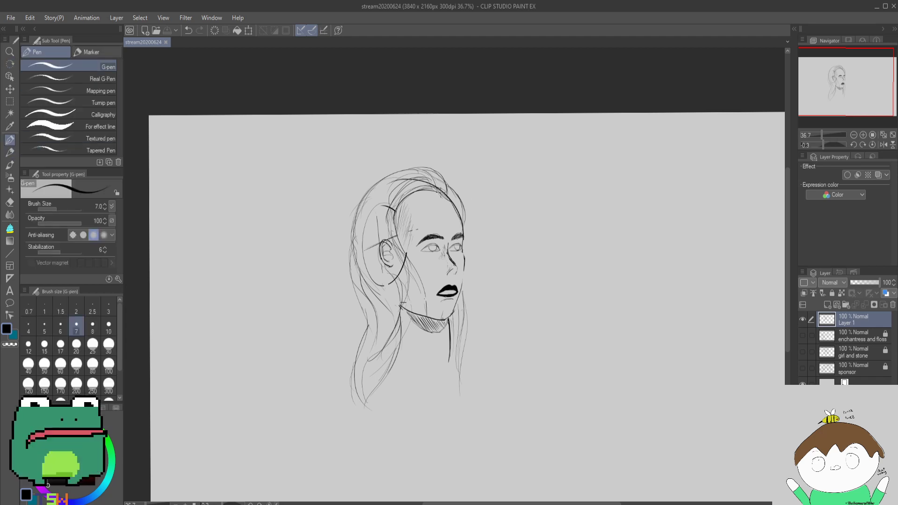
scroll(518, 325, up, 2)
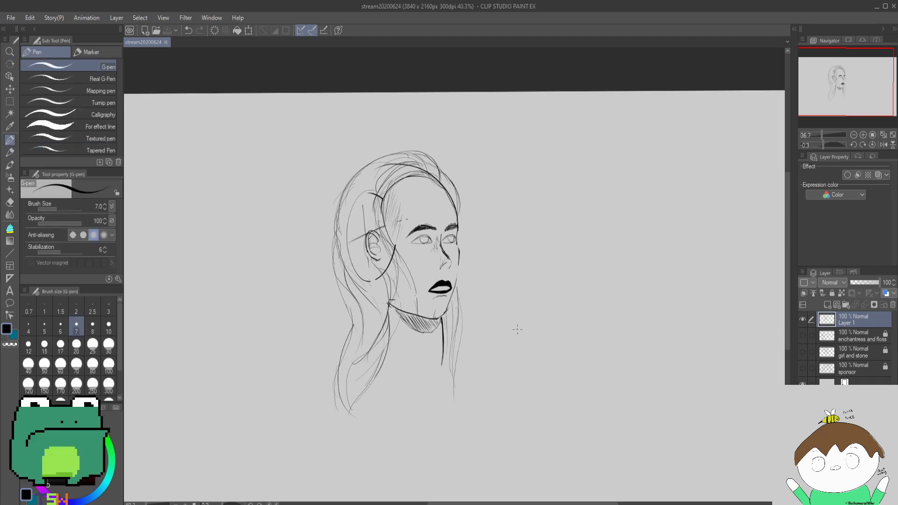
drag(563, 300, 341, 265)
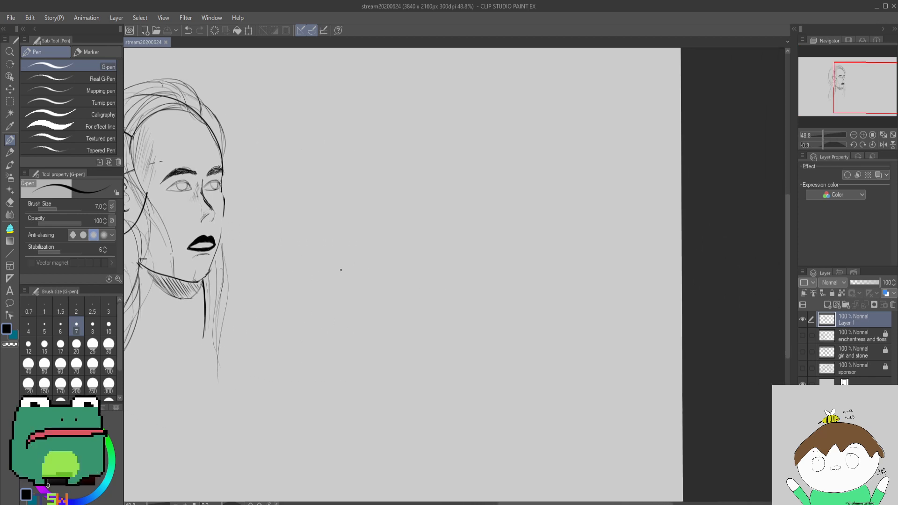
mouse_move(519, 148)
mouse_down()
mouse_move(432, 136)
mouse_move(501, 374)
mouse_move(557, 132)
mouse_move(487, 139)
mouse_up()
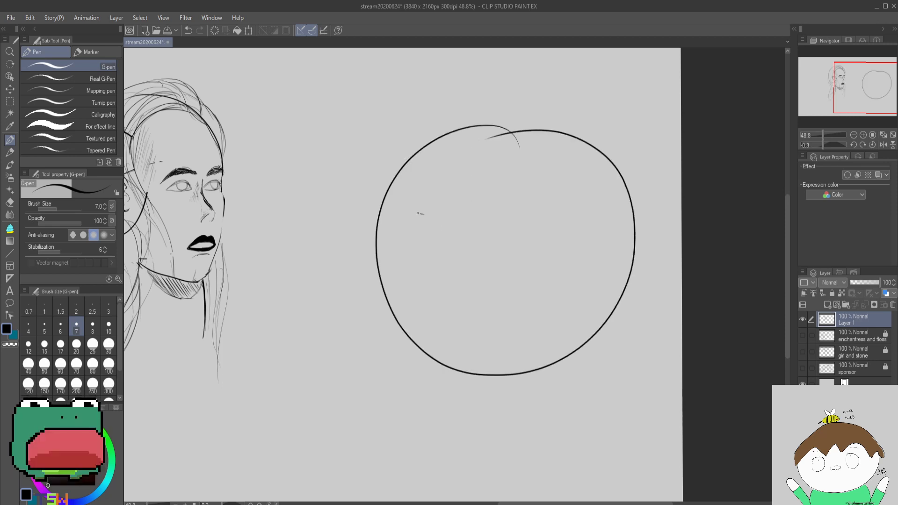
mouse_move(417, 214)
mouse_down()
mouse_move(455, 306)
mouse_move(420, 216)
mouse_up()
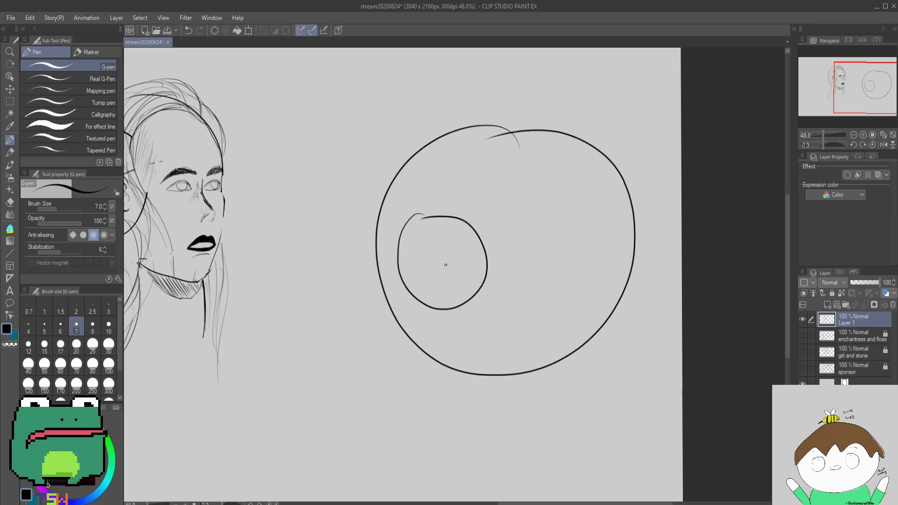
mouse_move(588, 213)
mouse_down()
mouse_move(543, 299)
mouse_move(603, 218)
mouse_move(563, 216)
mouse_up()
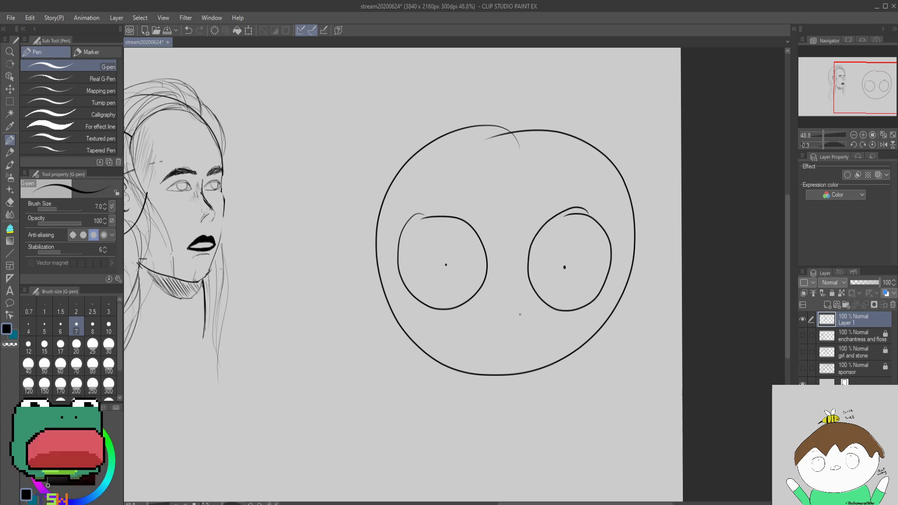
drag(496, 275, 520, 275)
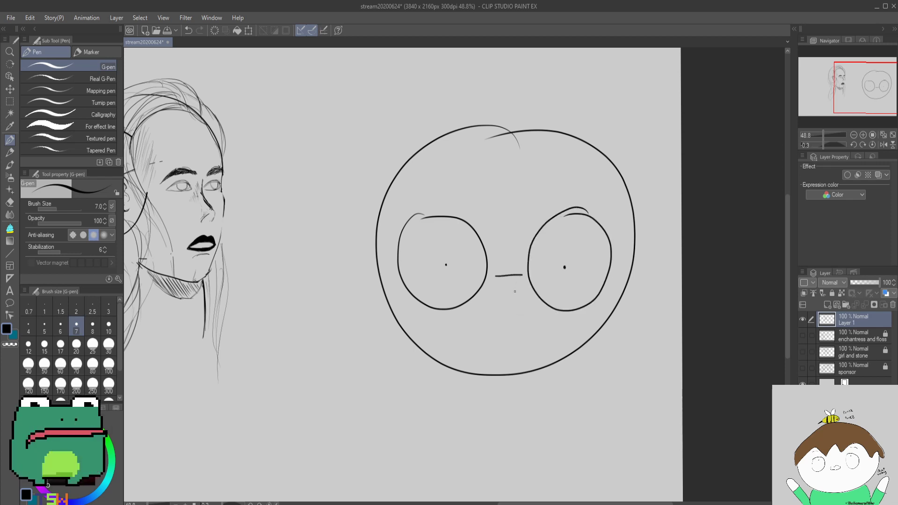
Add two stick legs with oval feet and two curved arms ending in oval hands that meet below the cartoon's mouth.
mouse_move(471, 374)
mouse_down()
mouse_move(484, 450)
mouse_move(463, 456)
mouse_move(484, 475)
mouse_move(488, 445)
mouse_up()
mouse_move(549, 363)
mouse_down()
mouse_move(565, 471)
mouse_move(579, 445)
mouse_move(557, 437)
mouse_up()
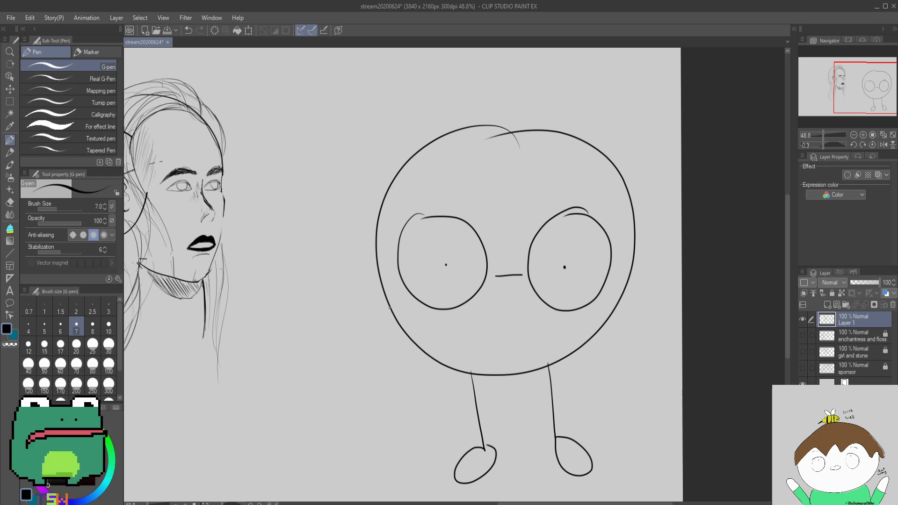
mouse_move(385, 292)
mouse_down()
mouse_move(381, 340)
mouse_move(435, 371)
mouse_move(492, 345)
mouse_up()
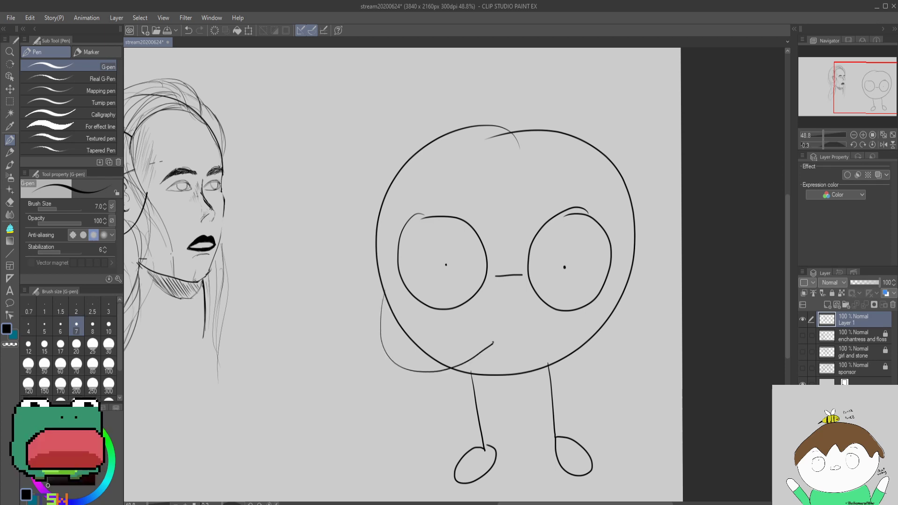
mouse_move(492, 343)
mouse_down()
mouse_move(524, 357)
mouse_move(524, 343)
mouse_move(489, 343)
mouse_up()
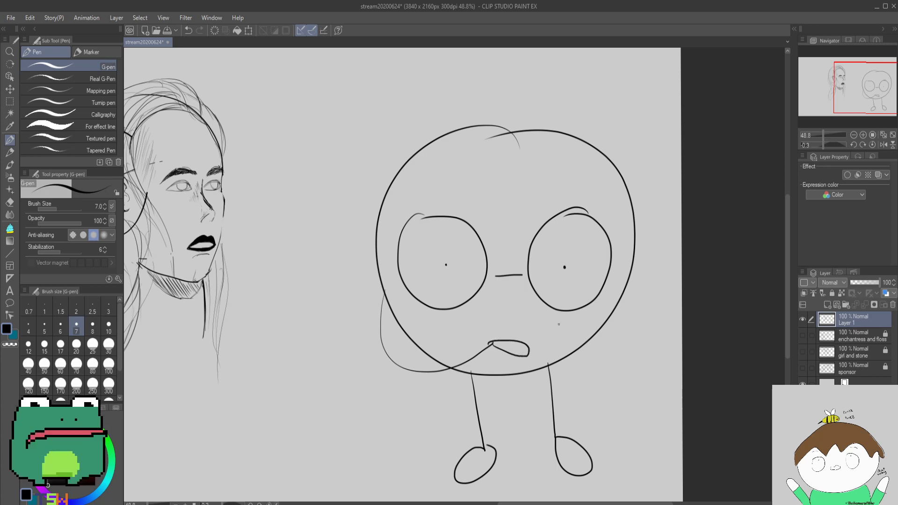
mouse_move(634, 230)
mouse_down()
mouse_move(604, 328)
mouse_move(543, 318)
mouse_move(518, 302)
mouse_move(508, 303)
mouse_move(499, 333)
mouse_move(519, 304)
mouse_up()
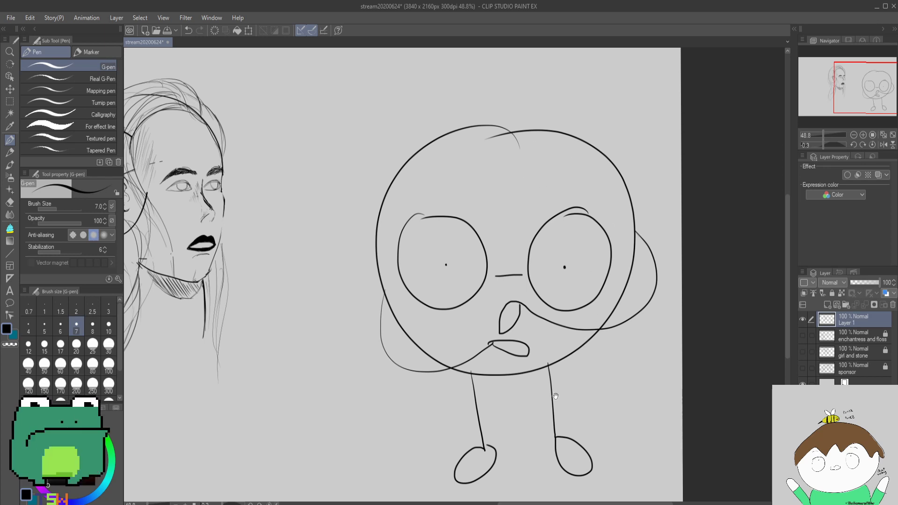
Handwrite "I DON'T EVEN ..." in stacked capitals beside the cartoon character's legs.
drag(556, 396, 504, 342)
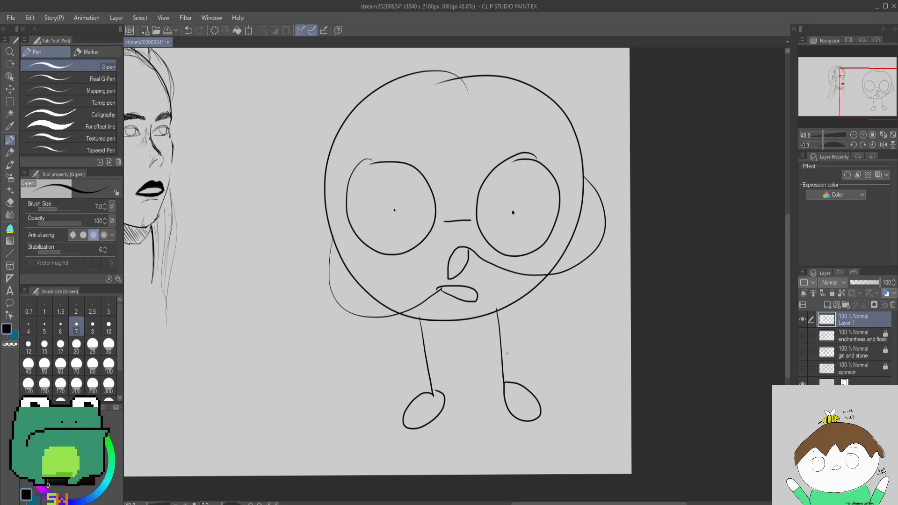
mouse_move(529, 316)
mouse_down()
mouse_move(528, 326)
mouse_move(534, 315)
mouse_up()
mouse_move(524, 327)
mouse_down()
mouse_move(535, 327)
mouse_move(536, 356)
mouse_move(548, 343)
mouse_move(554, 356)
mouse_up()
mouse_move(554, 341)
mouse_down()
mouse_move(562, 354)
mouse_move(564, 337)
mouse_up()
mouse_move(567, 337)
mouse_down()
mouse_move(571, 355)
mouse_move(576, 337)
mouse_up()
mouse_move(552, 366)
mouse_down()
mouse_move(552, 385)
mouse_move(559, 364)
mouse_move(559, 372)
mouse_up()
mouse_move(554, 382)
mouse_down()
mouse_move(572, 363)
mouse_move(574, 382)
mouse_up()
drag(574, 364, 593, 383)
drag(593, 382, 594, 362)
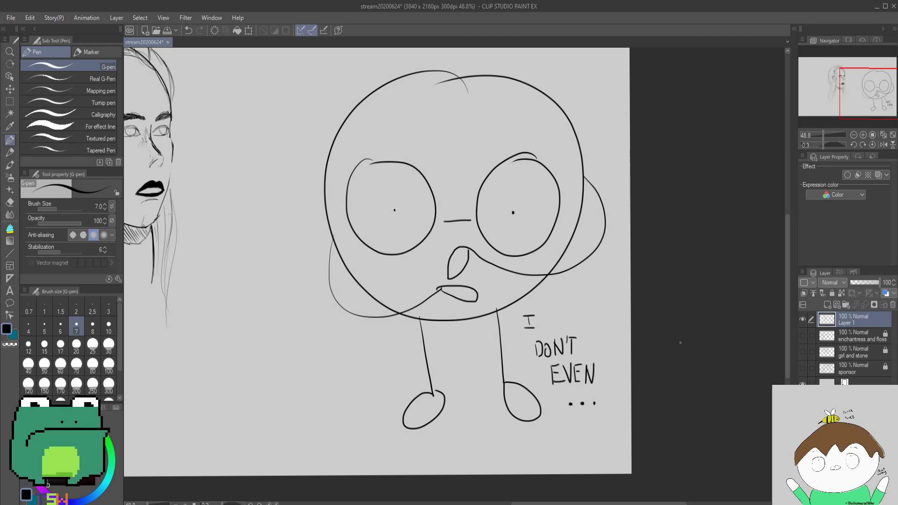
Hide the current sketch layer, rename it "lady face with derp", and save the file.
drag(393, 262, 335, 266)
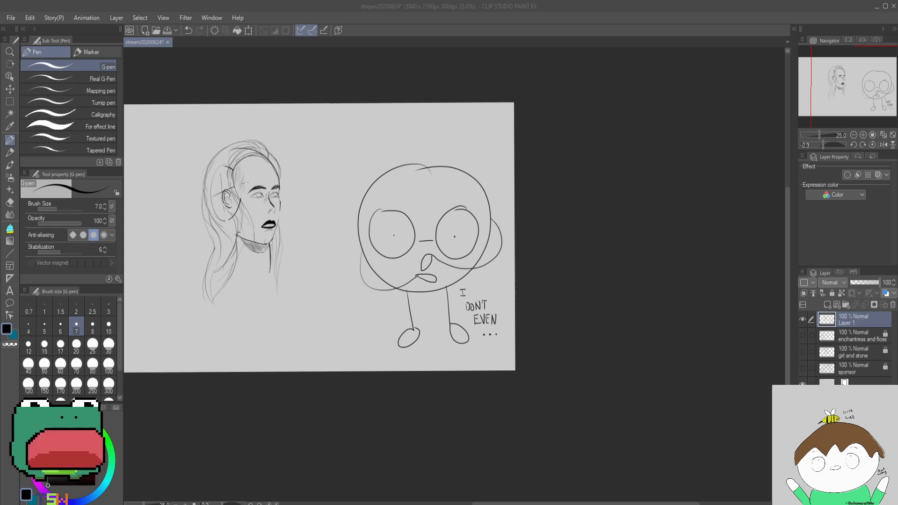
click(802, 320)
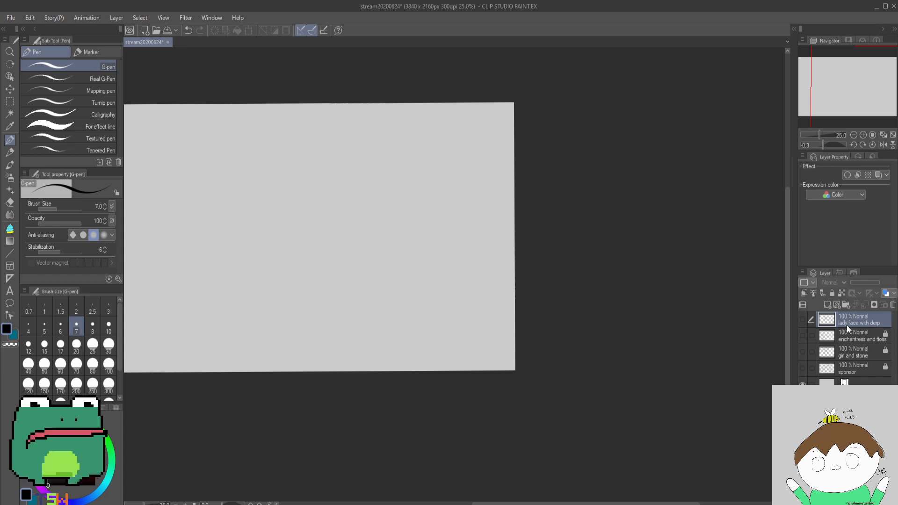
key(ctrl+s)
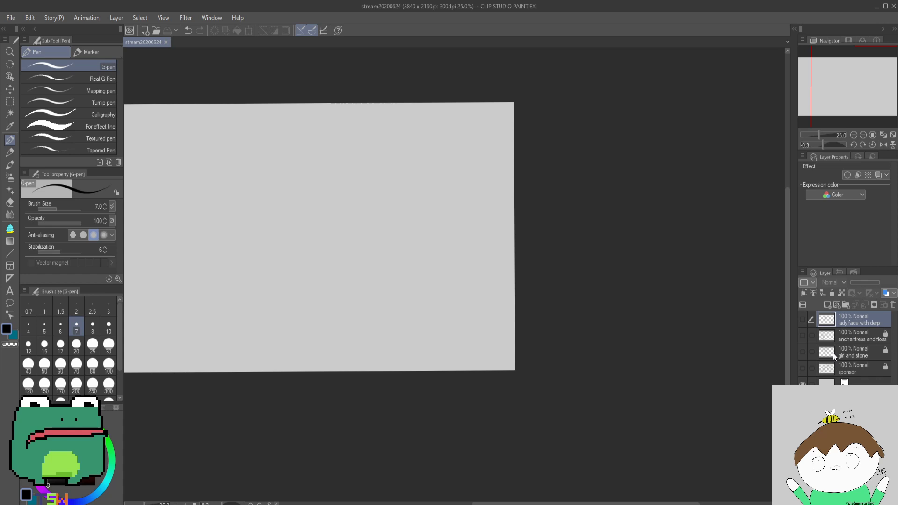
Show the sponsor layer, review its whole drawing, and hide it again.
click(803, 368)
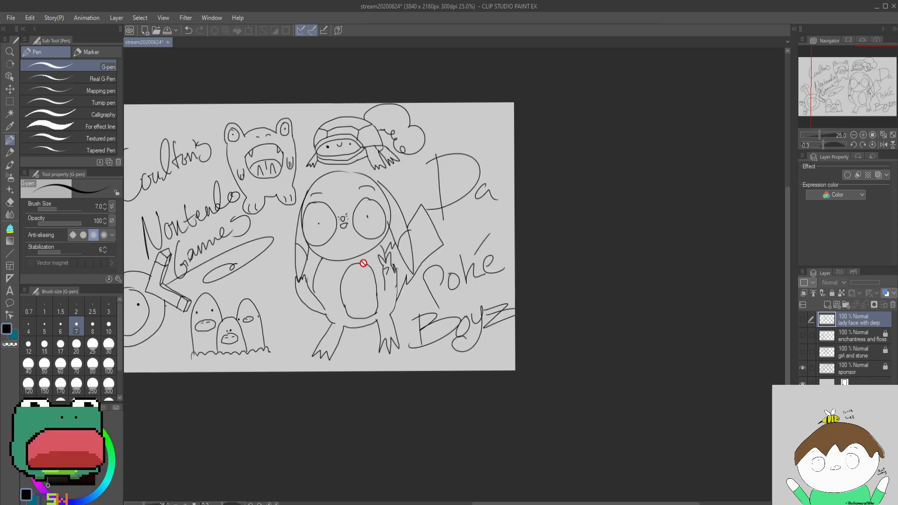
drag(301, 248, 429, 261)
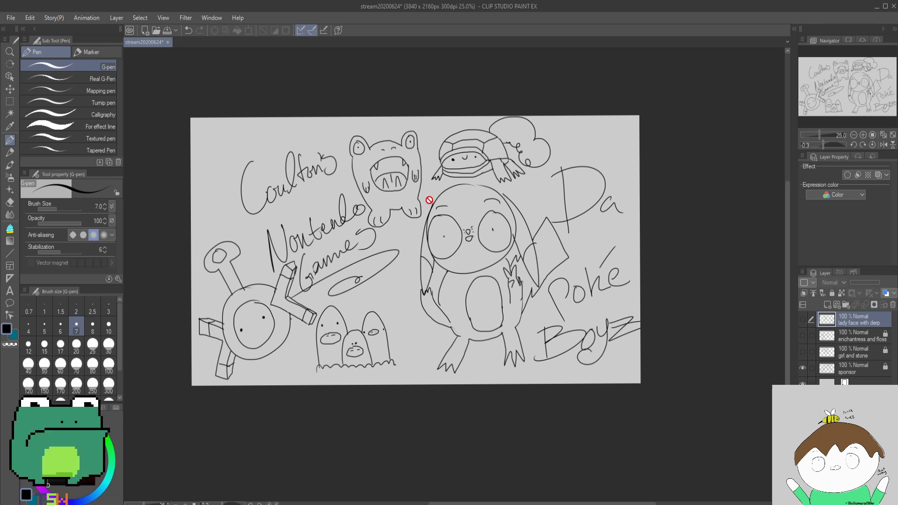
click(802, 369)
Show the girl and stone layer and examine the pensive girl and the block-headed figure up close.
click(802, 352)
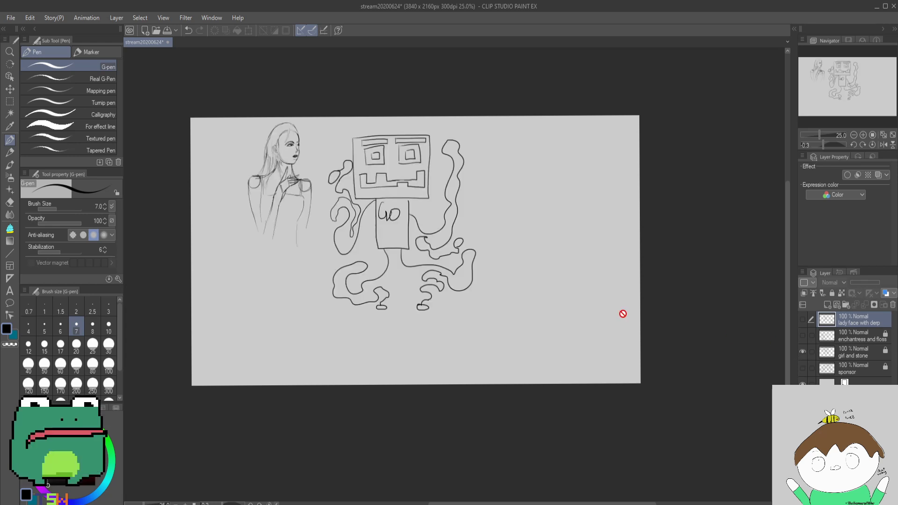
scroll(287, 176, up, 2)
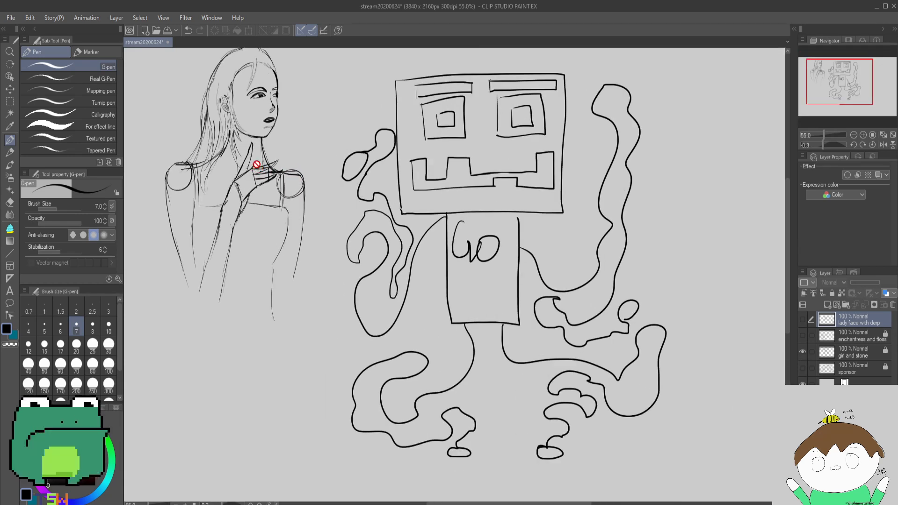
scroll(270, 212, up, 1)
mouse_move(270, 212)
mouse_down()
mouse_move(259, 211)
mouse_move(279, 174)
mouse_move(254, 179)
mouse_move(426, 252)
mouse_up()
drag(507, 306, 356, 233)
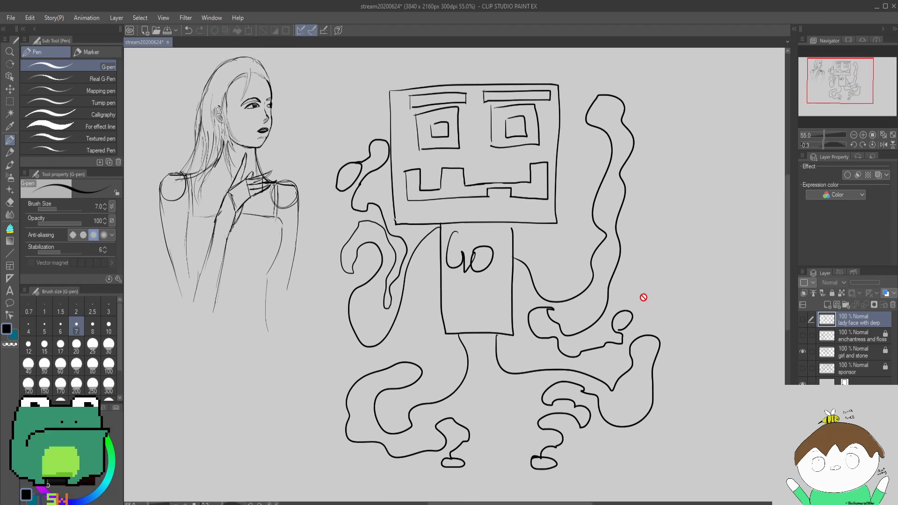
Show the enchantress and floss layer in place of girl and stone, and review its full composition.
click(801, 336)
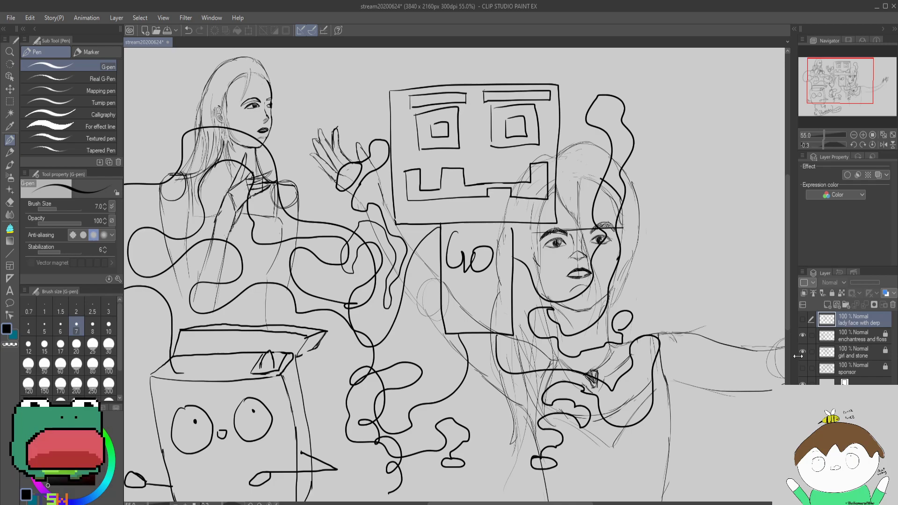
click(802, 351)
scroll(550, 351, down, 4)
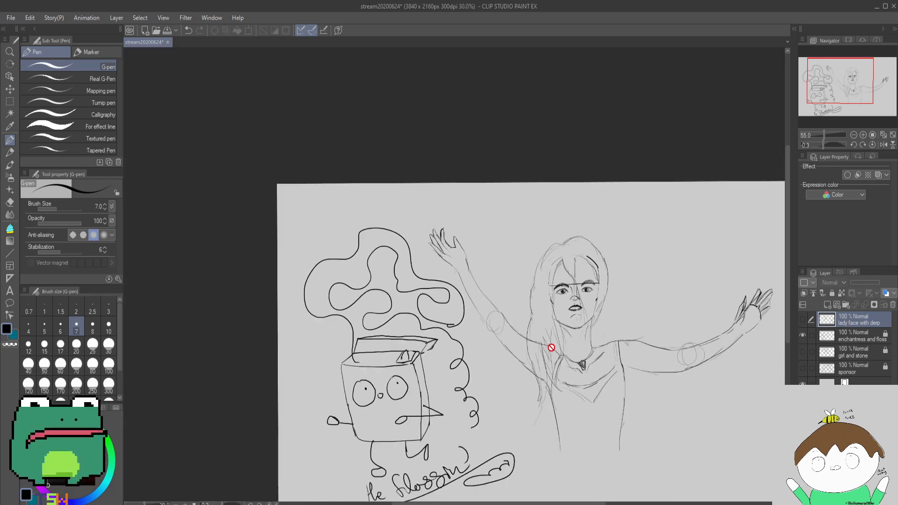
drag(597, 367, 529, 345)
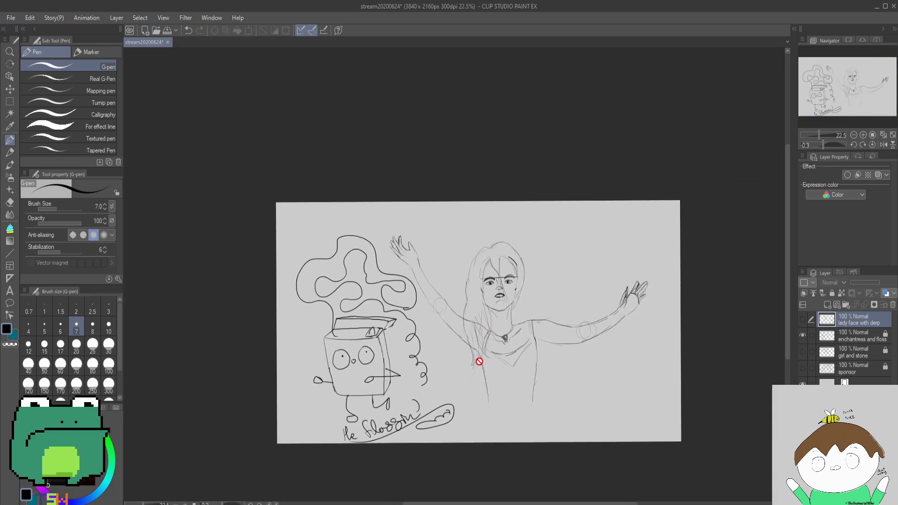
scroll(404, 392, up, 4)
scroll(688, 360, down, 1)
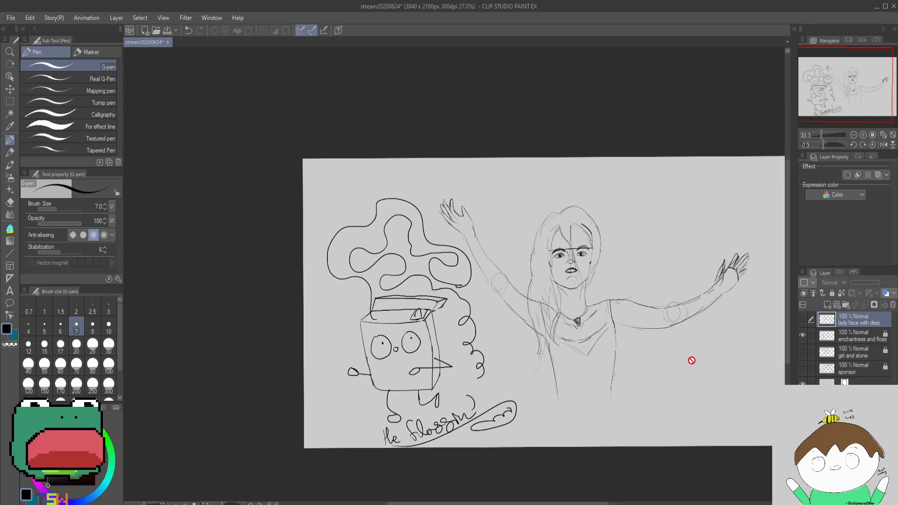
Hide the enchantress and floss layer, show the lady face with derp layer again, and review both of its sketches.
click(802, 335)
click(802, 320)
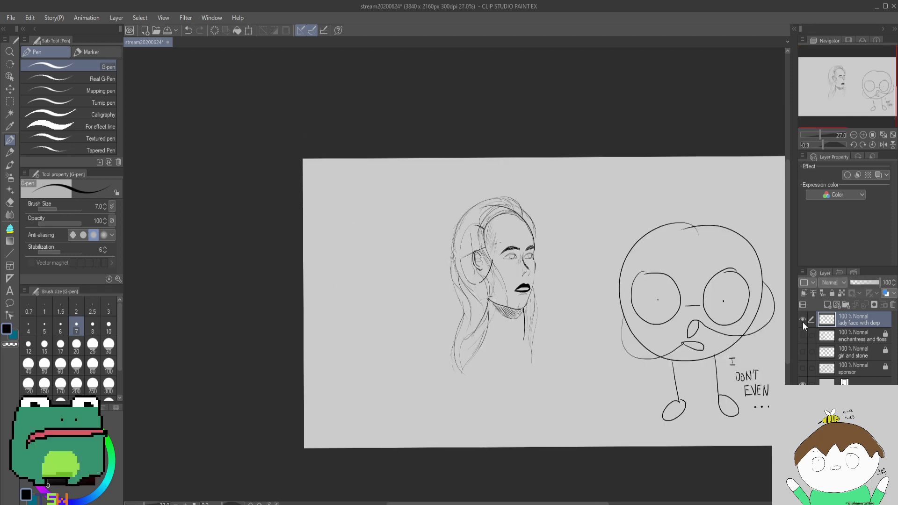
drag(583, 309, 416, 309)
scroll(381, 308, up, 1)
scroll(380, 307, up, 1)
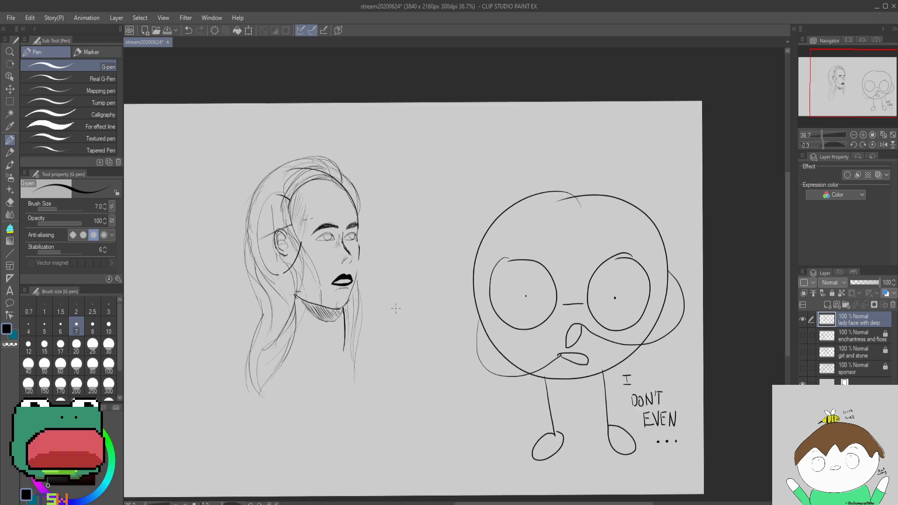
scroll(395, 308, up, 1)
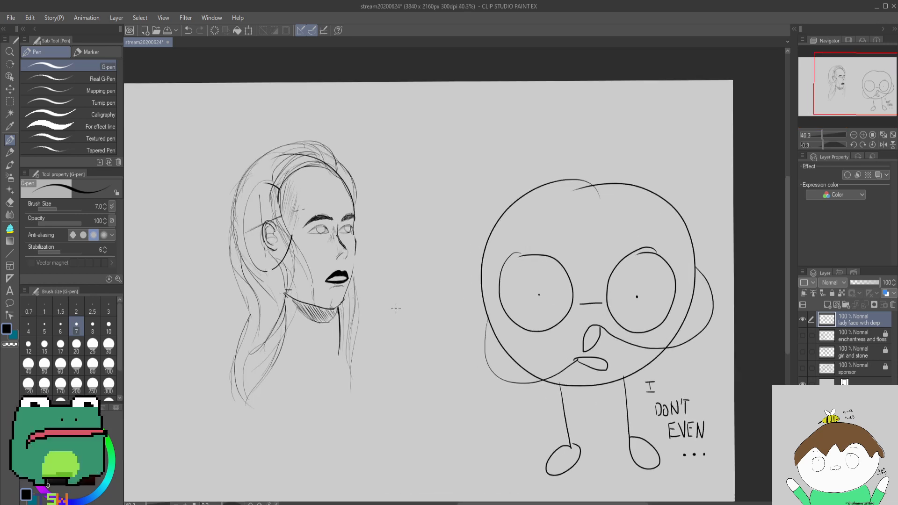